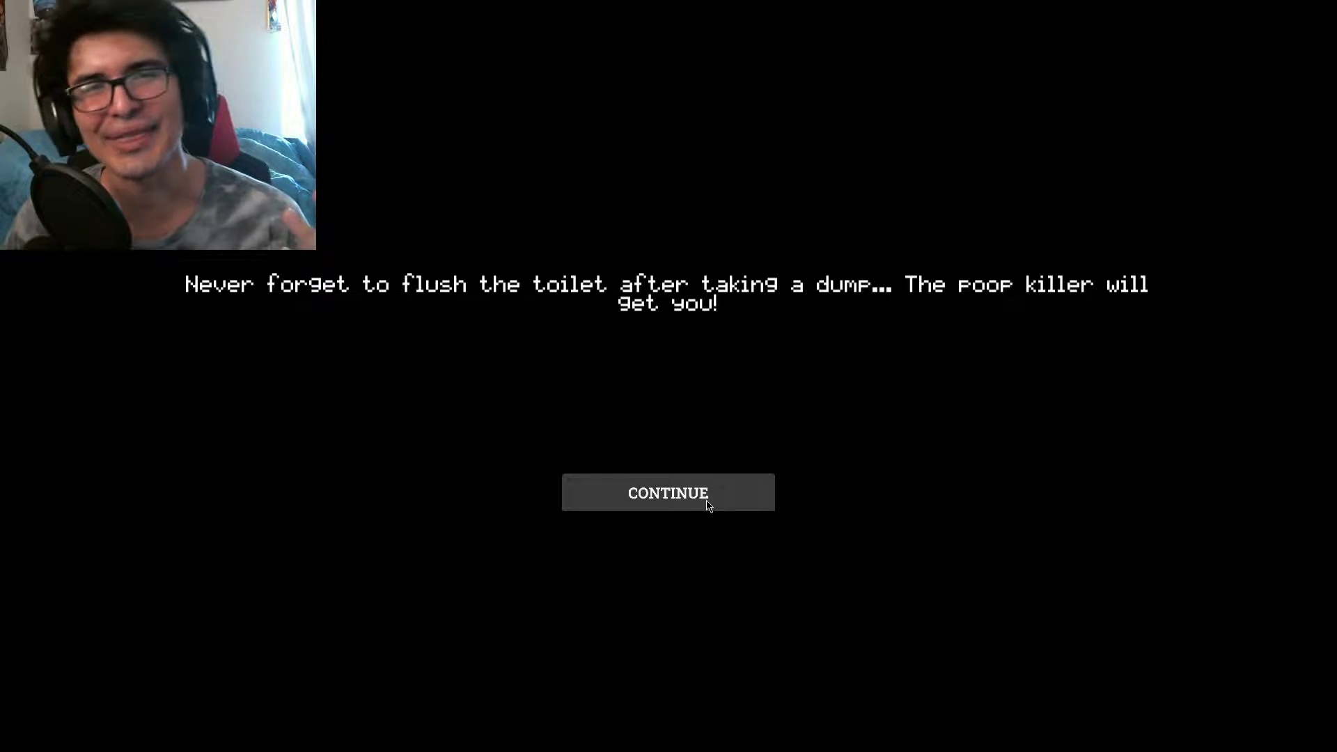
- Continue past the game-over screen and start a New Game, confirming with YES
click(708, 505)
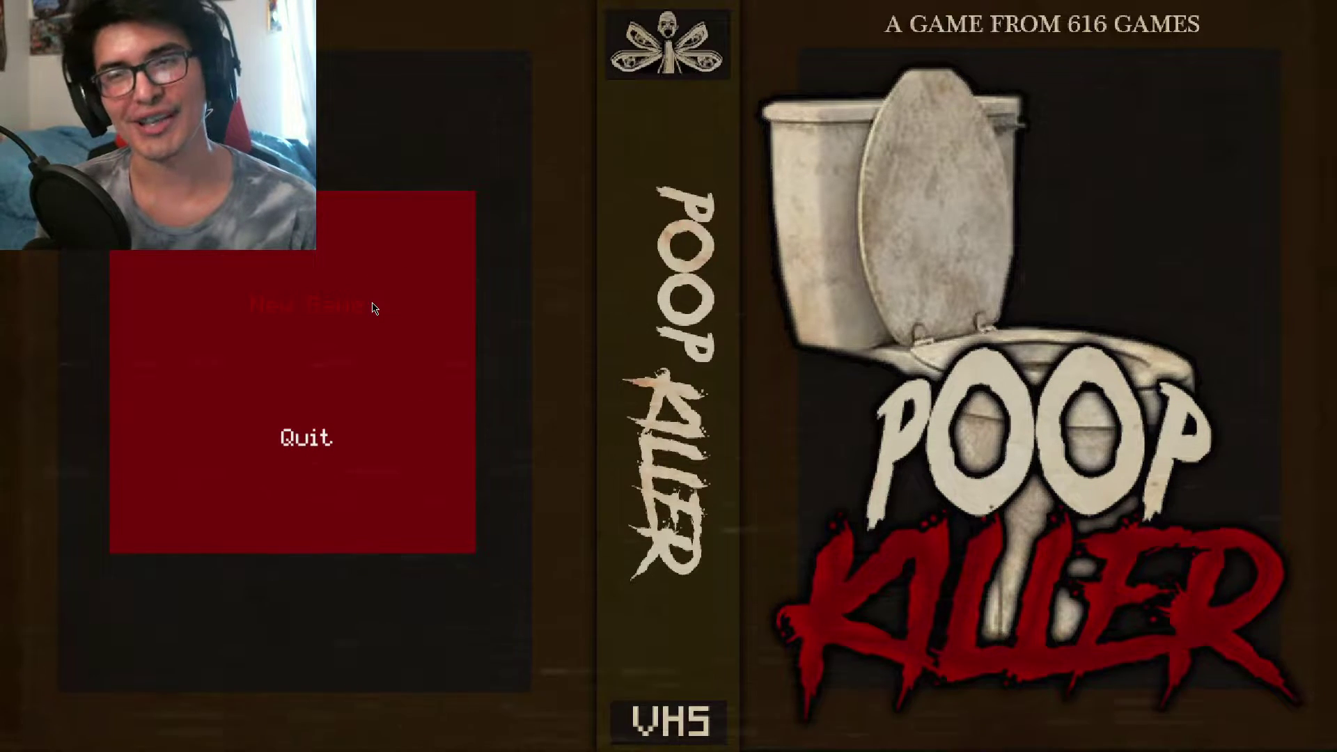
click(373, 309)
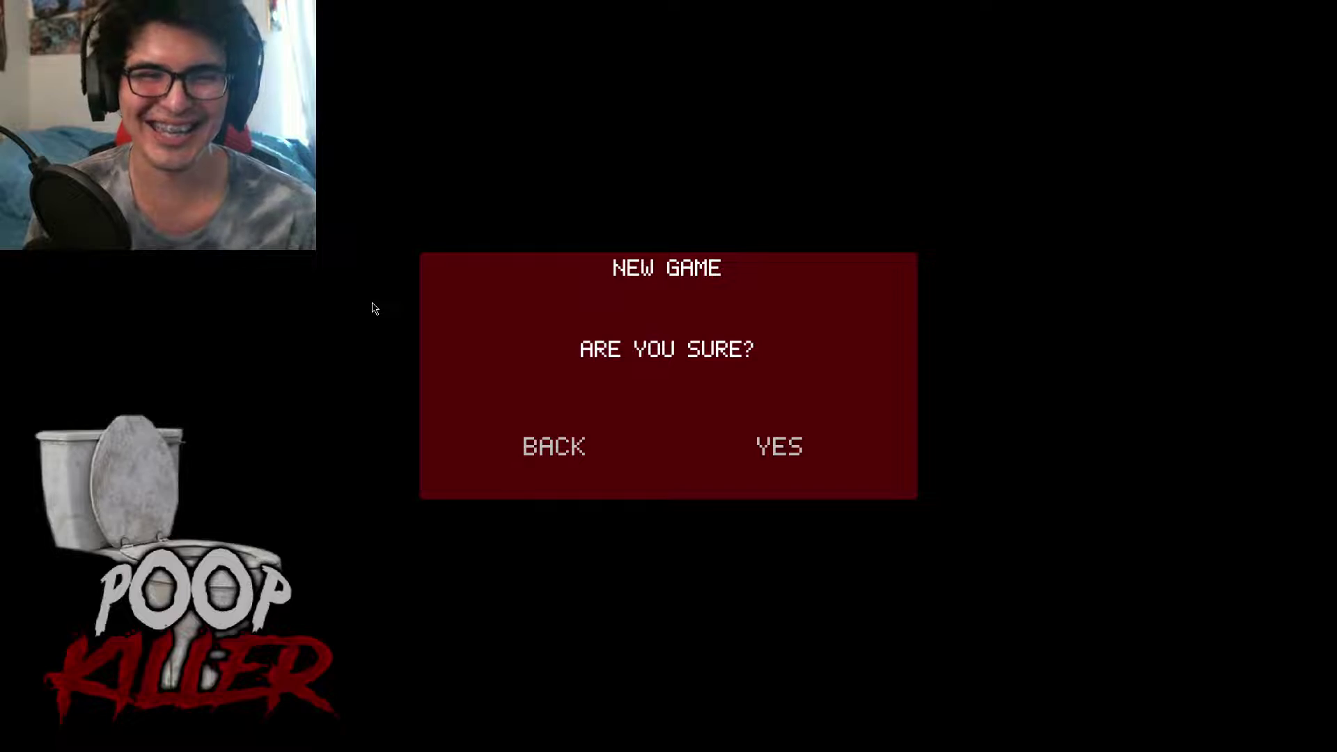
click(790, 443)
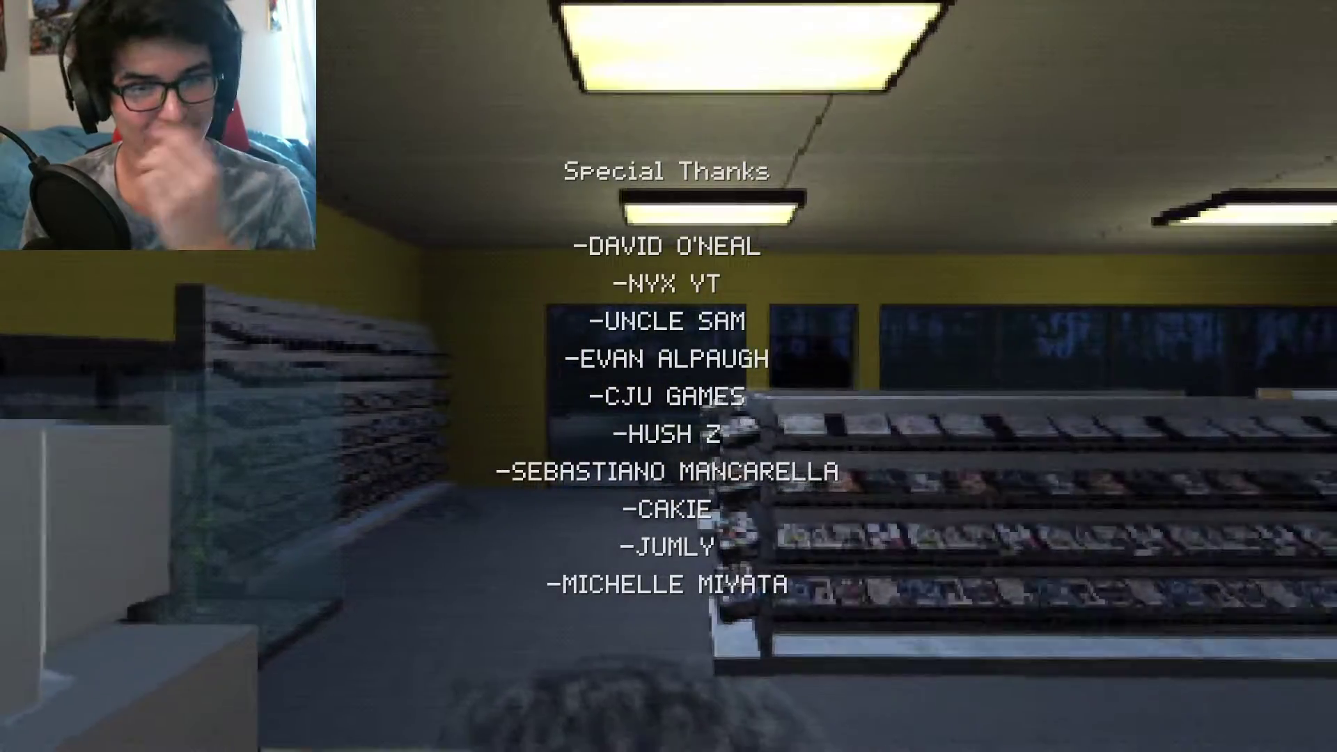
- Once the special-thanks credits end, walk toward the door behind the counter
key(w)
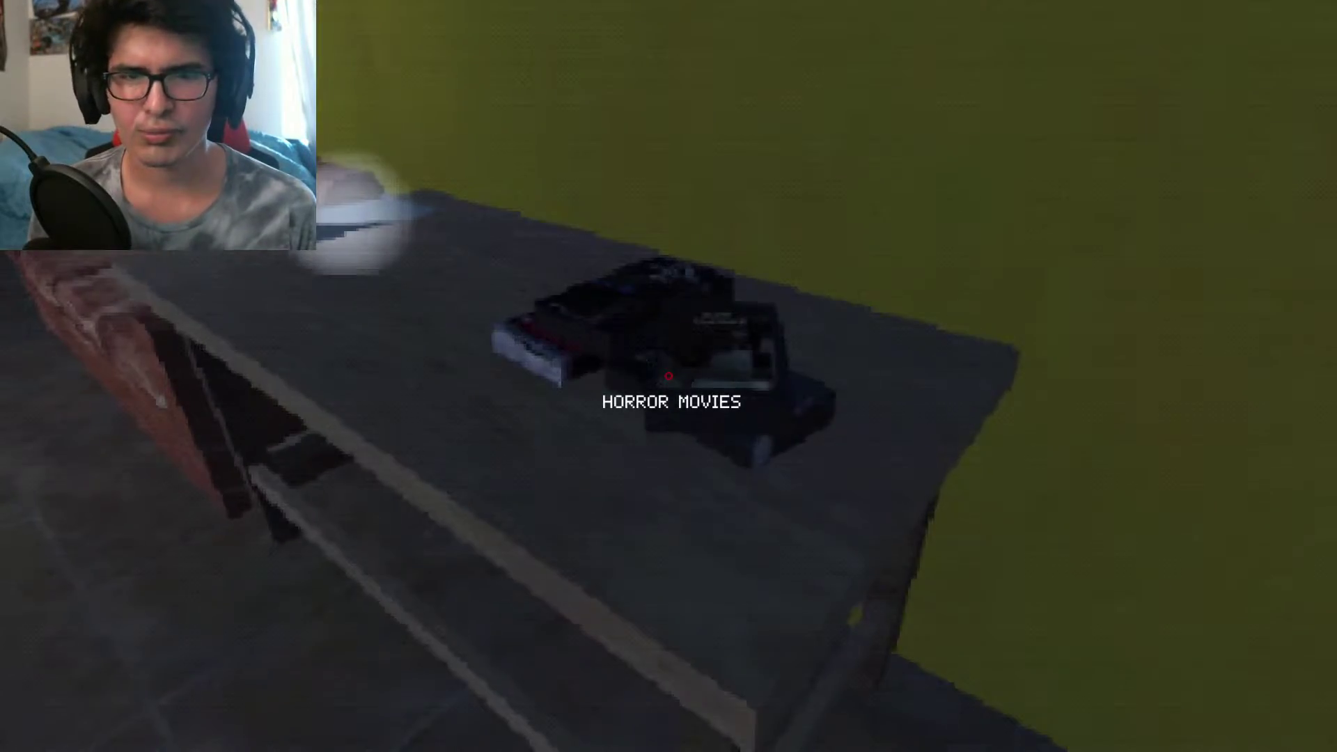
- Walk the store aisle past the fish tank, check the side room, and return
key(w)
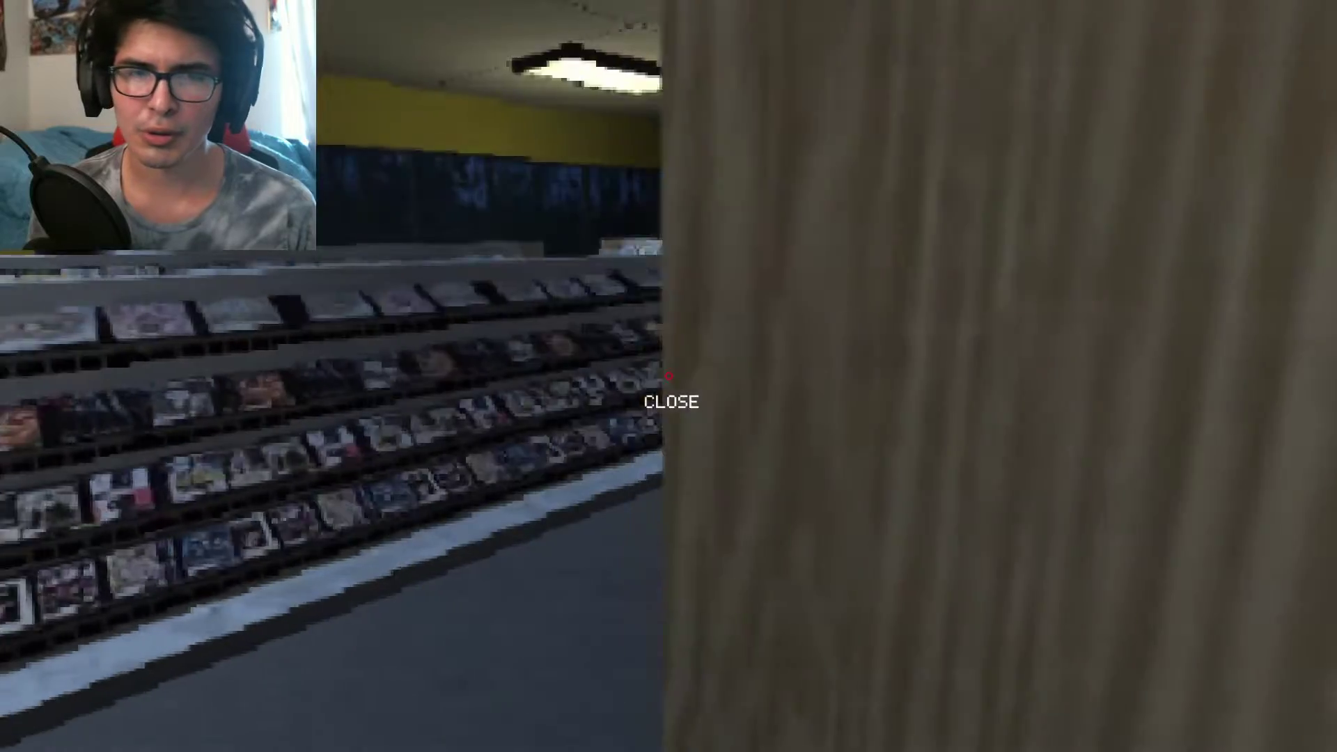
key(w)
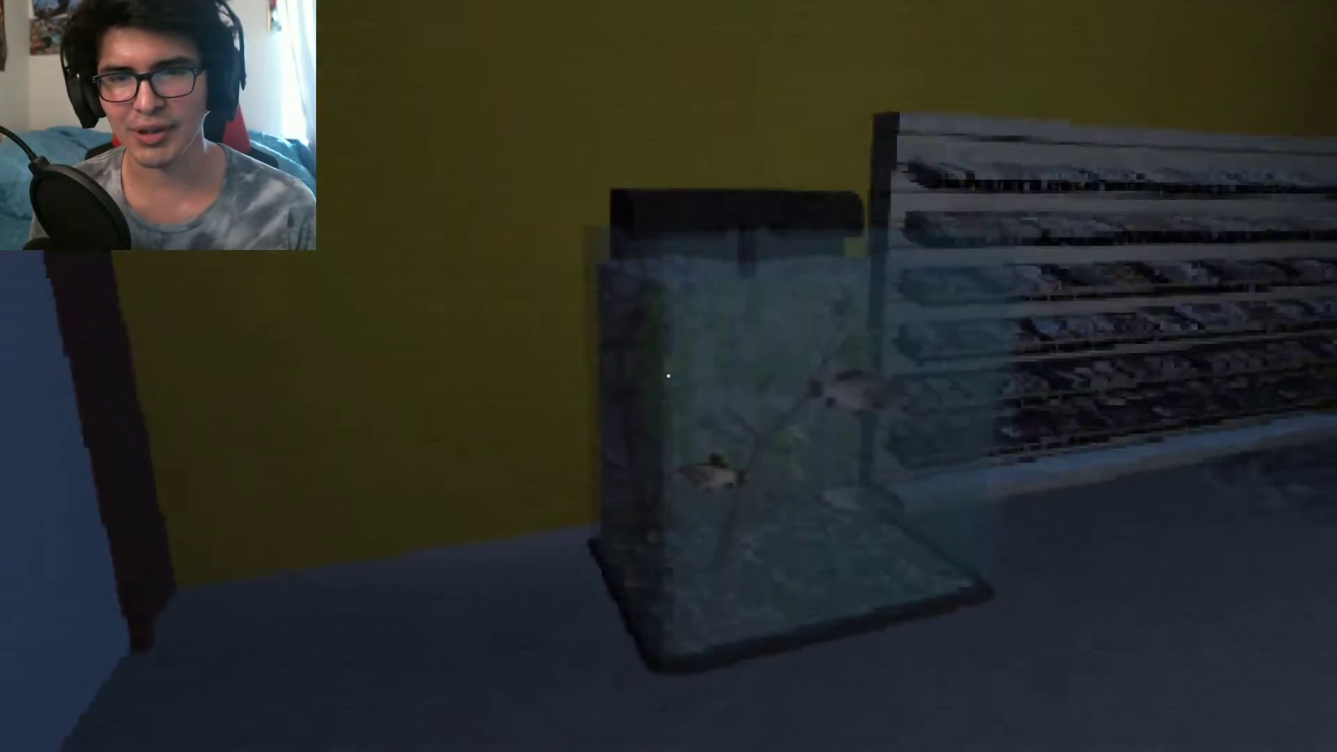
key(w)
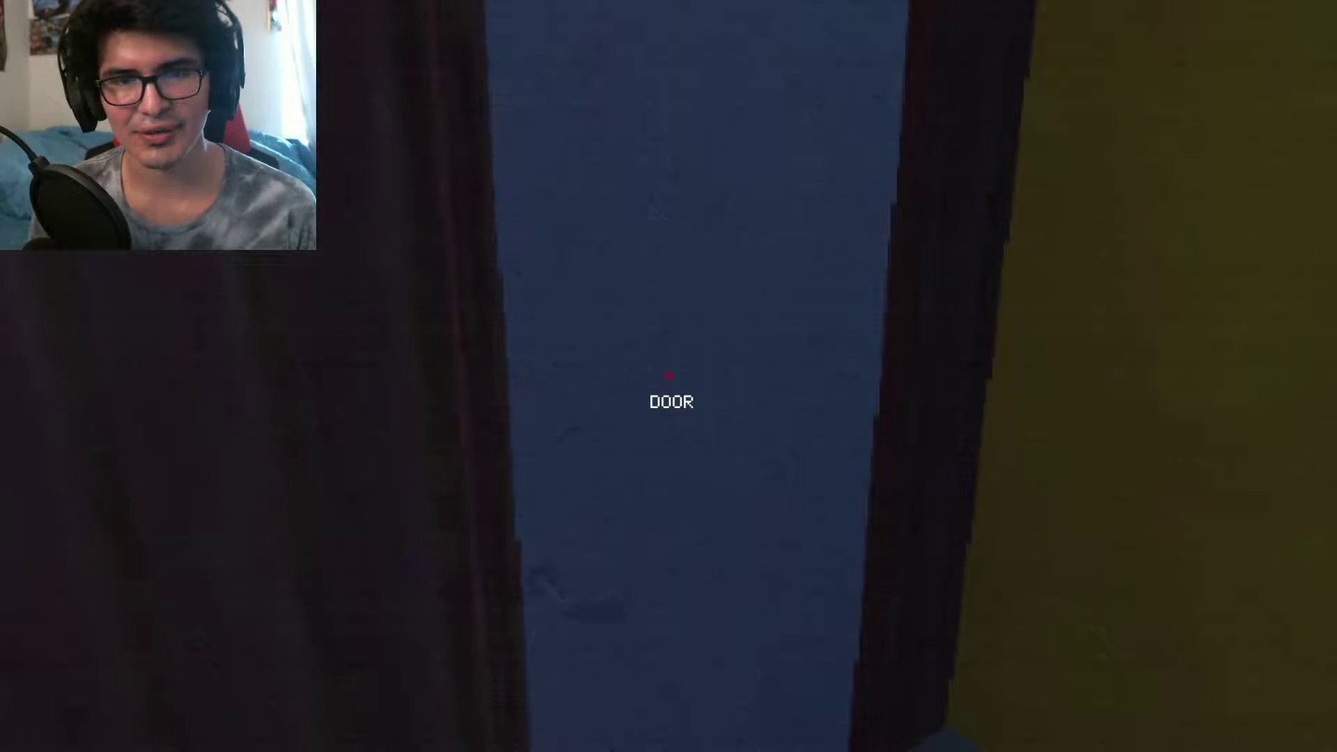
key(w)
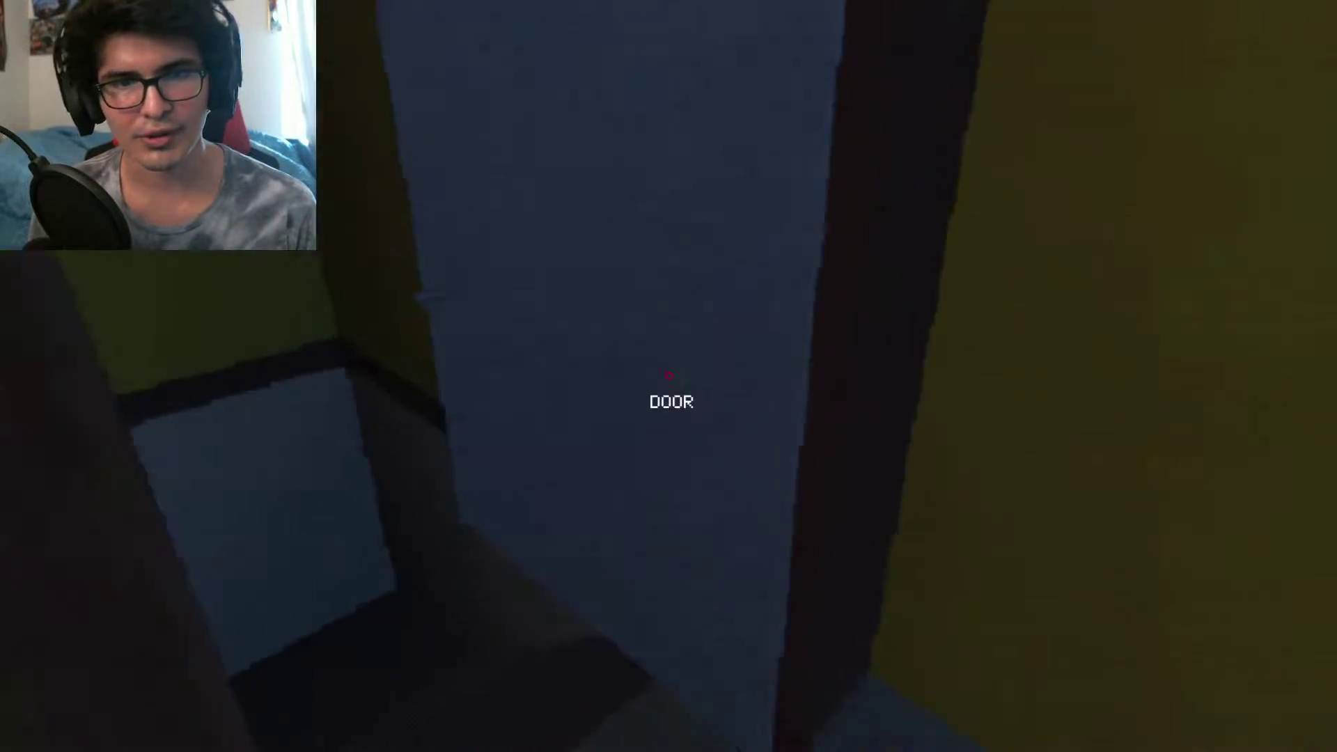
click(669, 376)
key(w)
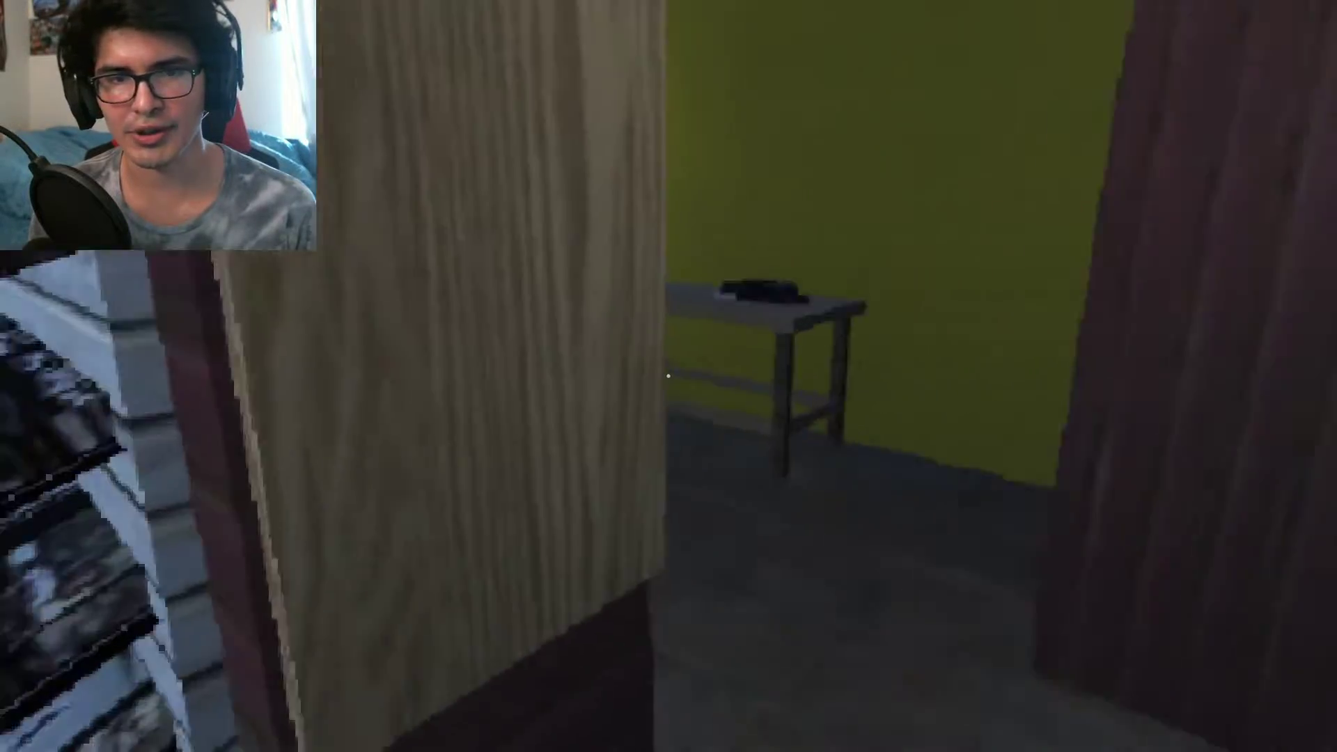
key(w)
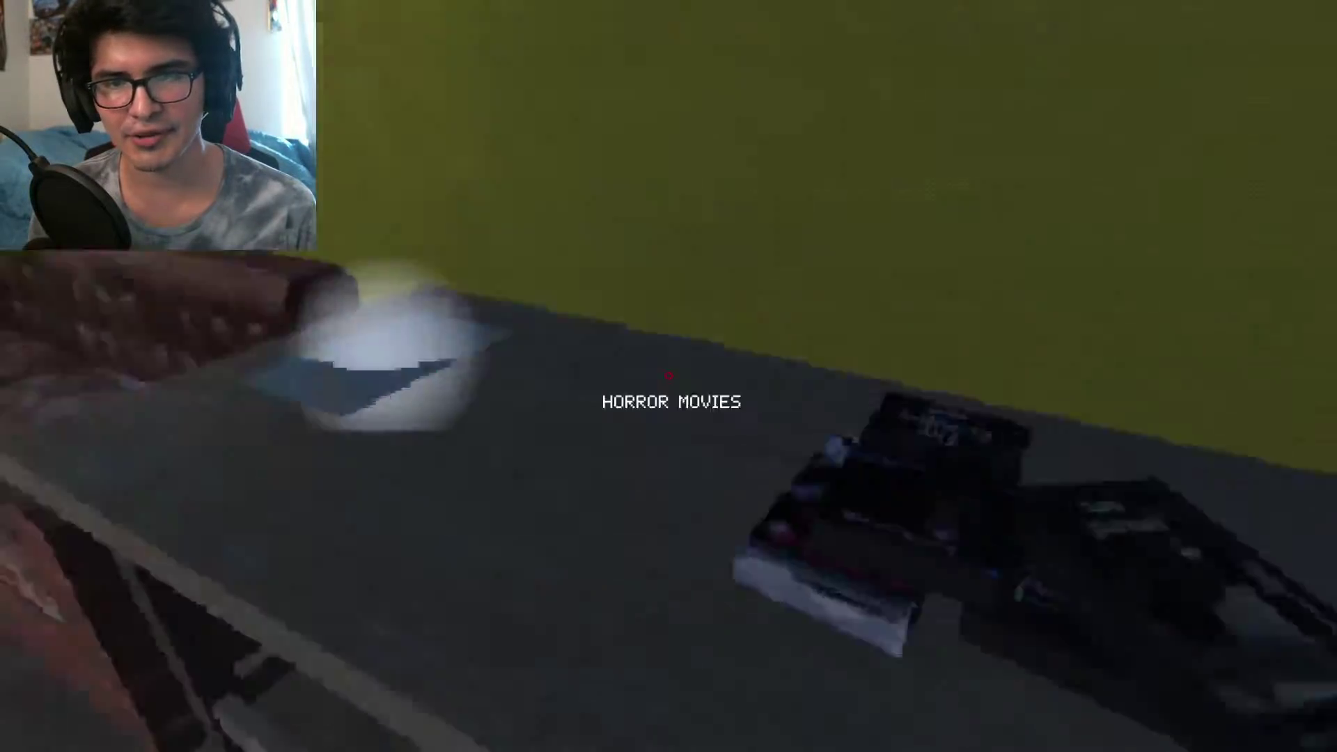
- Grab The Clown's Fun tape and review the control bindings in Settings
click(668, 376)
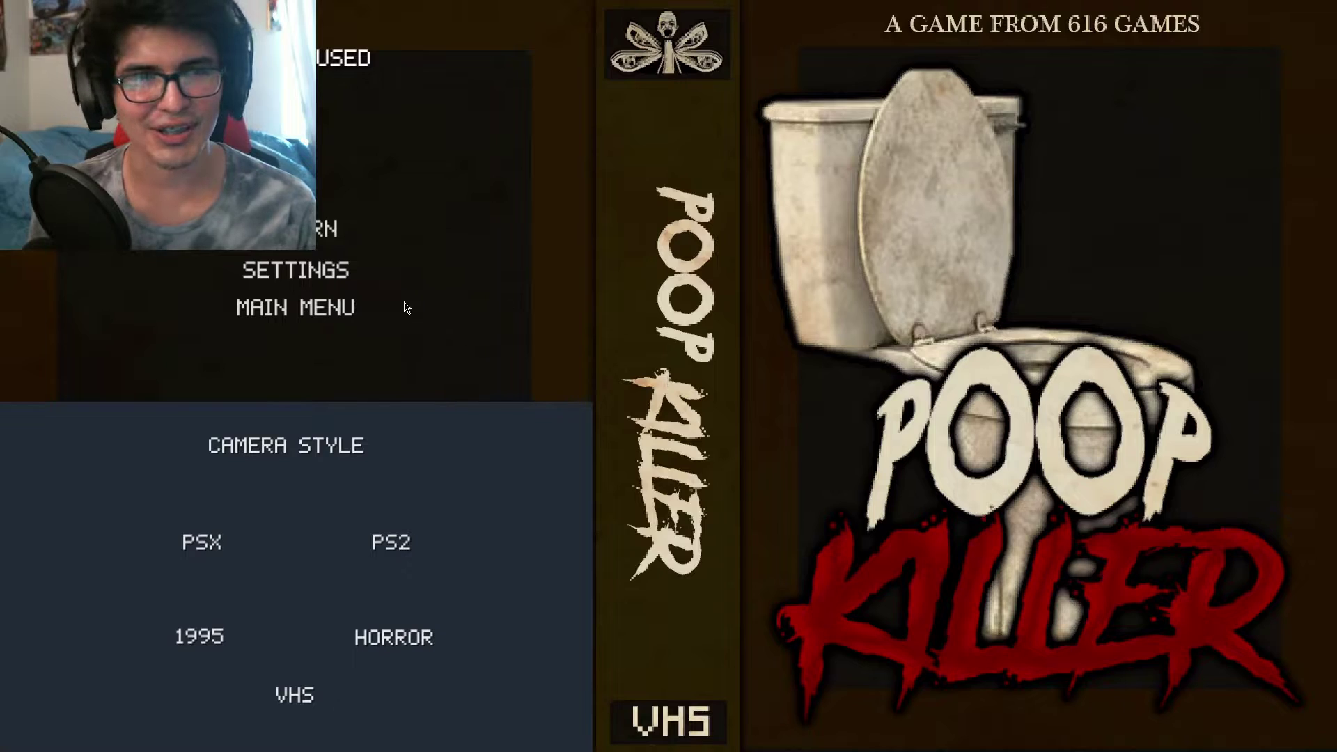
click(310, 274)
click(827, 195)
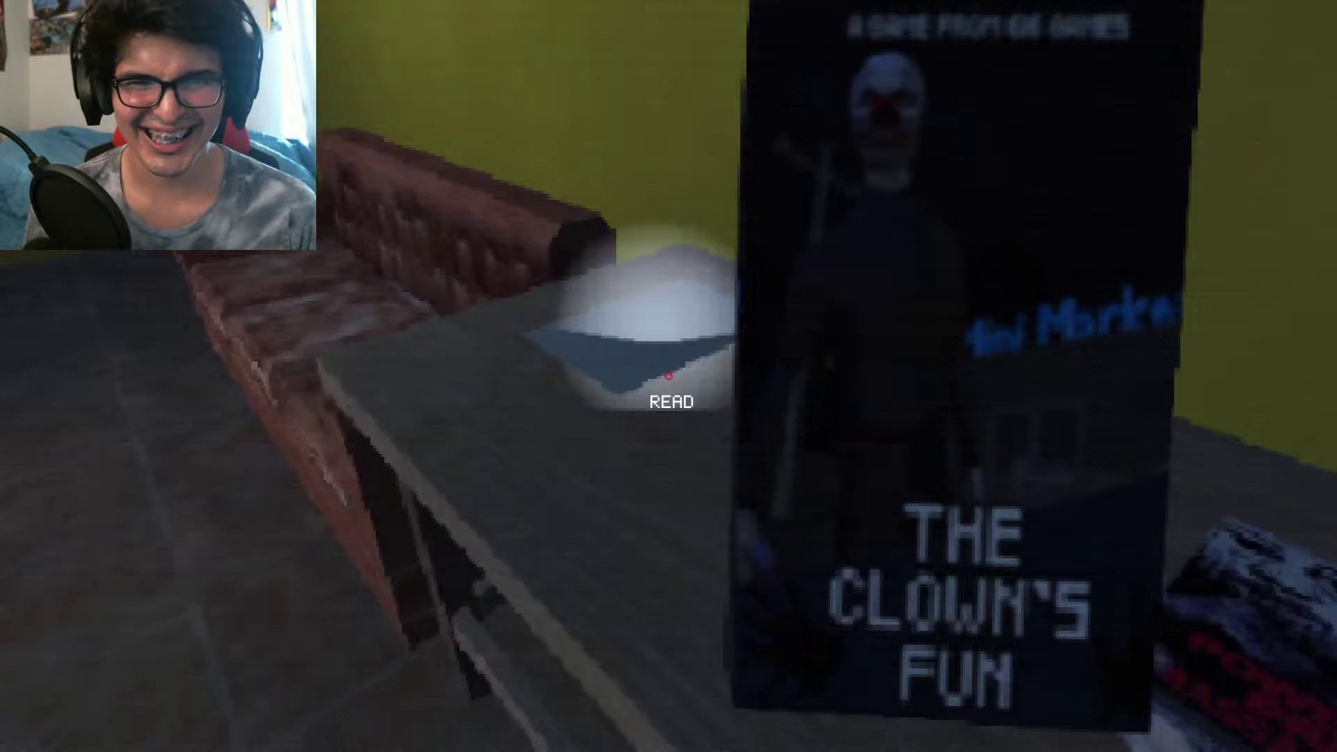
- Read the desk task note, then pick up and shelve another horror tape
click(669, 376)
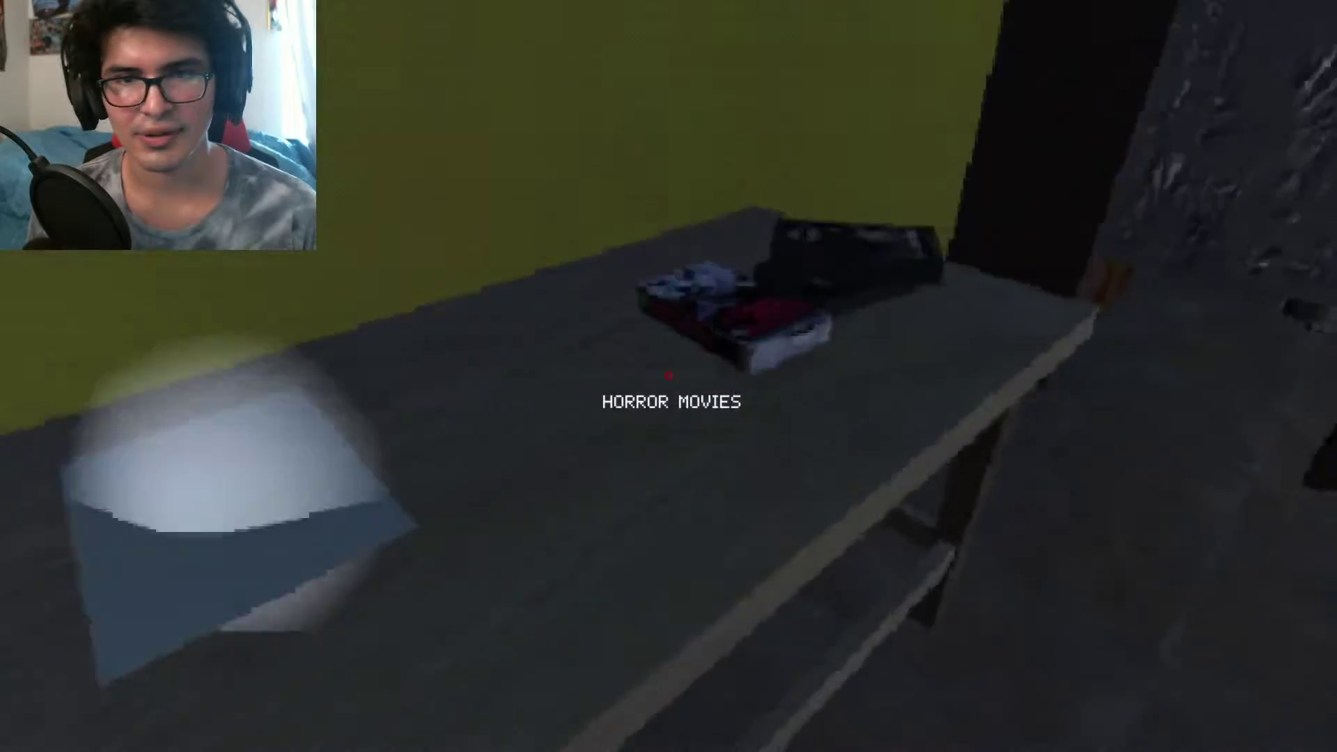
click(669, 376)
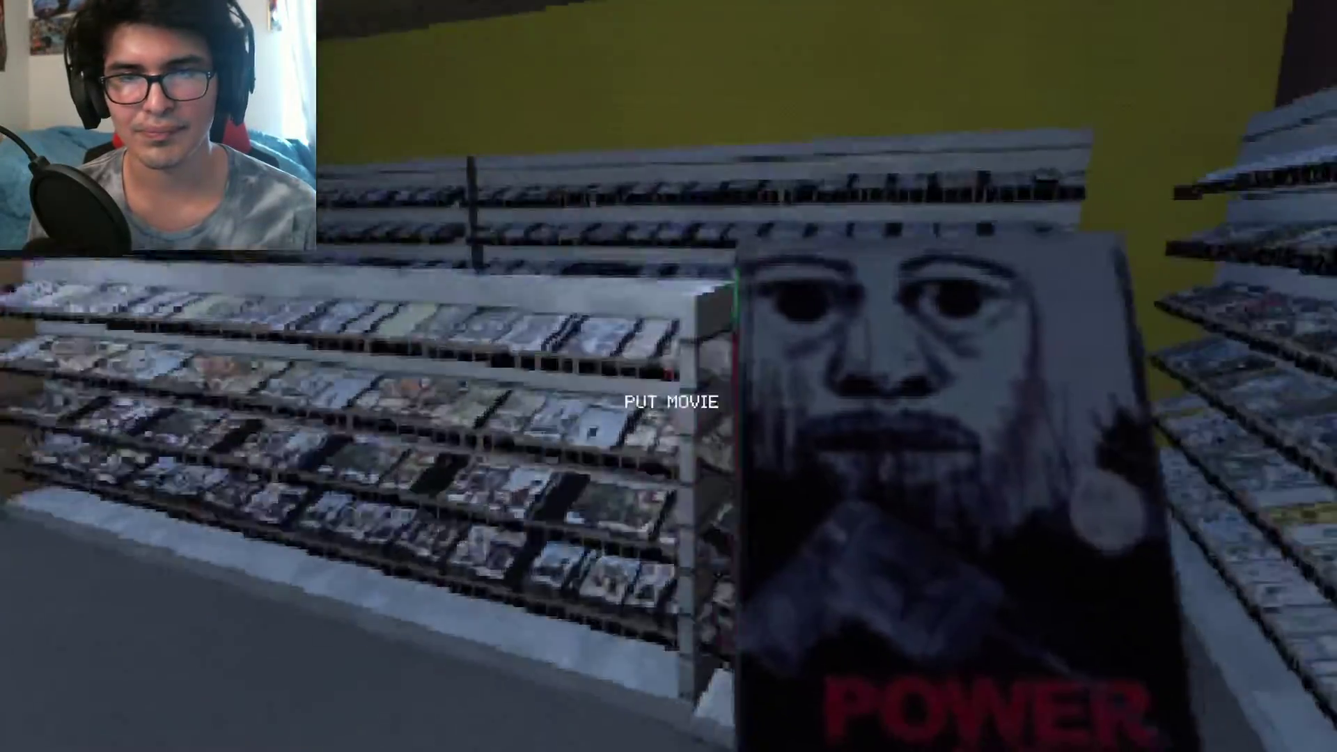
click(669, 377)
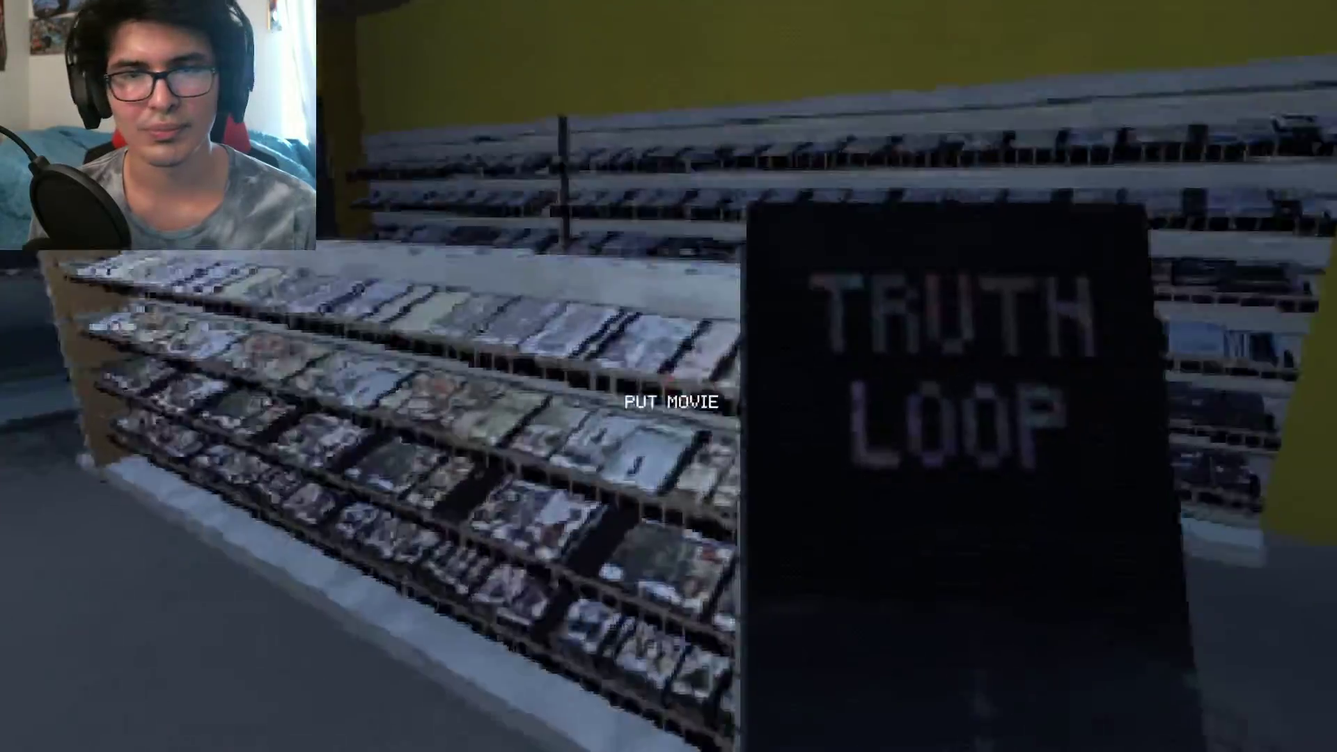
- Shelve the Truth Loop tape, walk into the back room, and reopen the task note
click(669, 376)
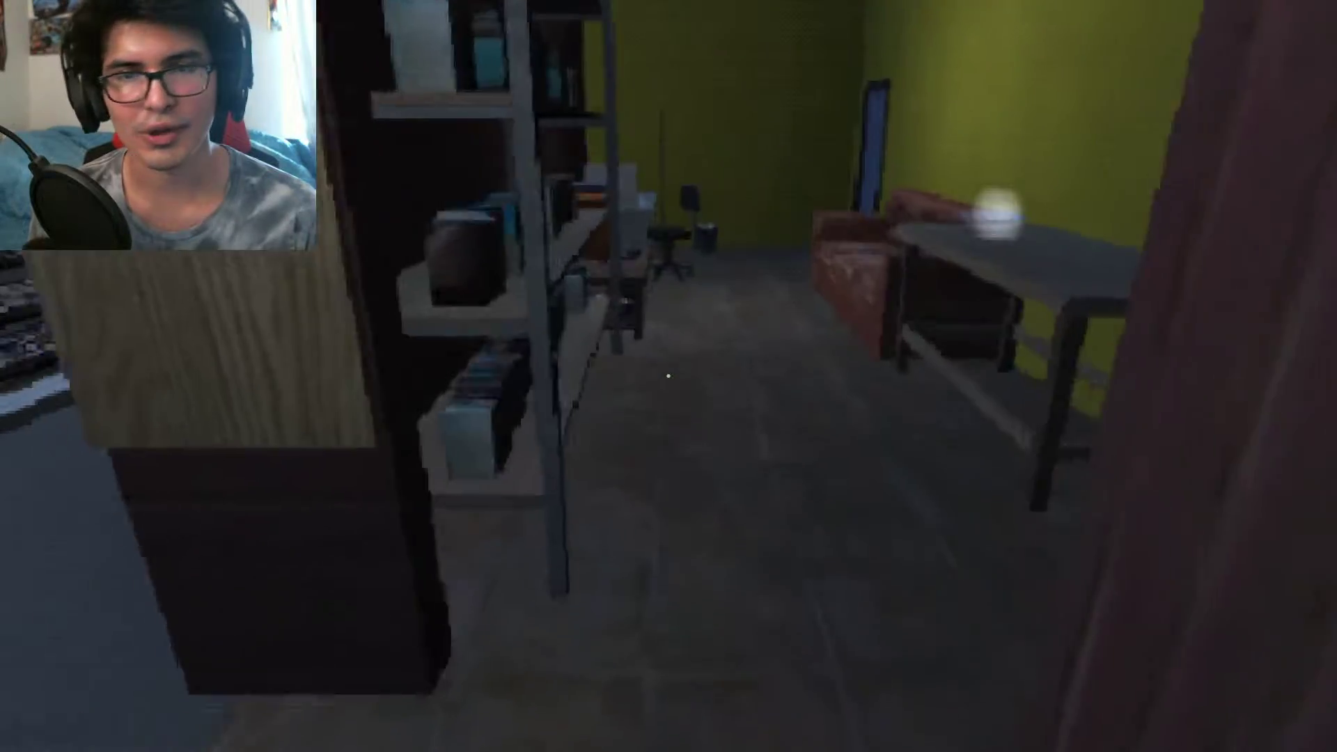
key(w)
click(669, 375)
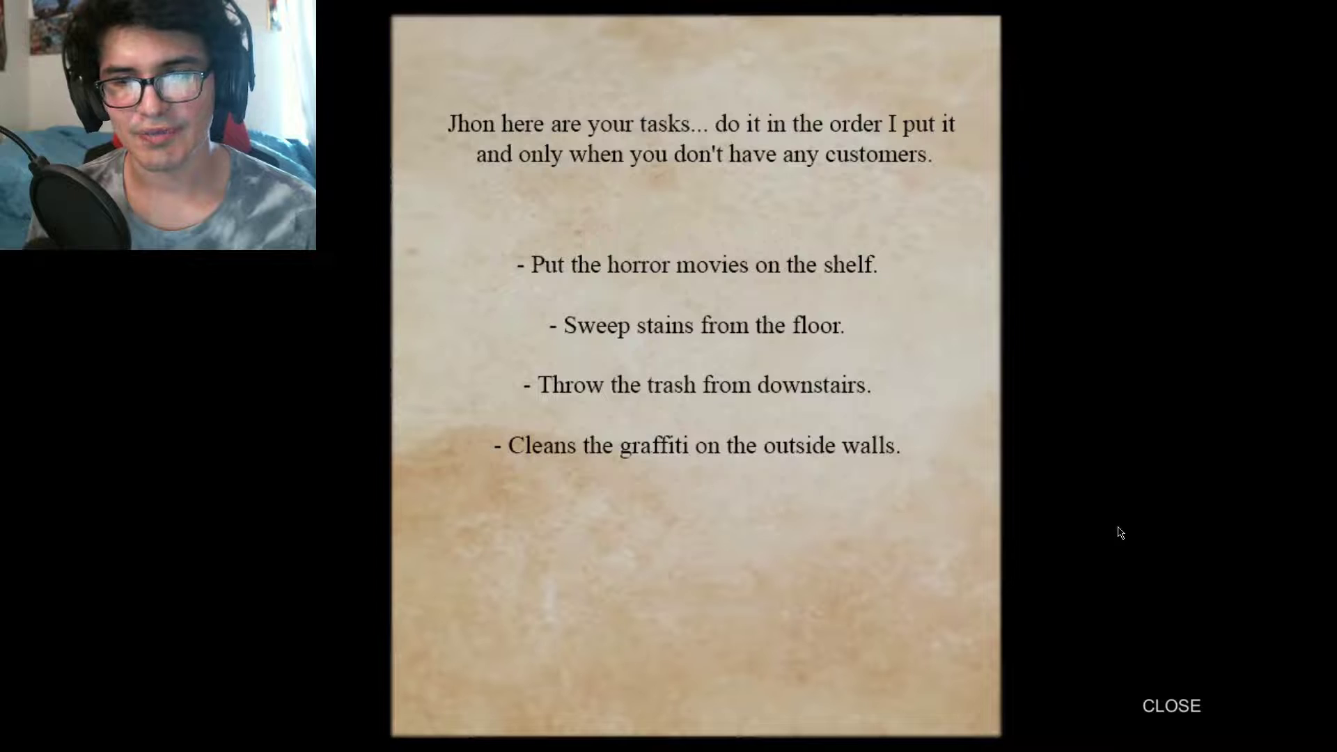
- Close the task note and pace between the back-room door, counter and shelves
click(1171, 705)
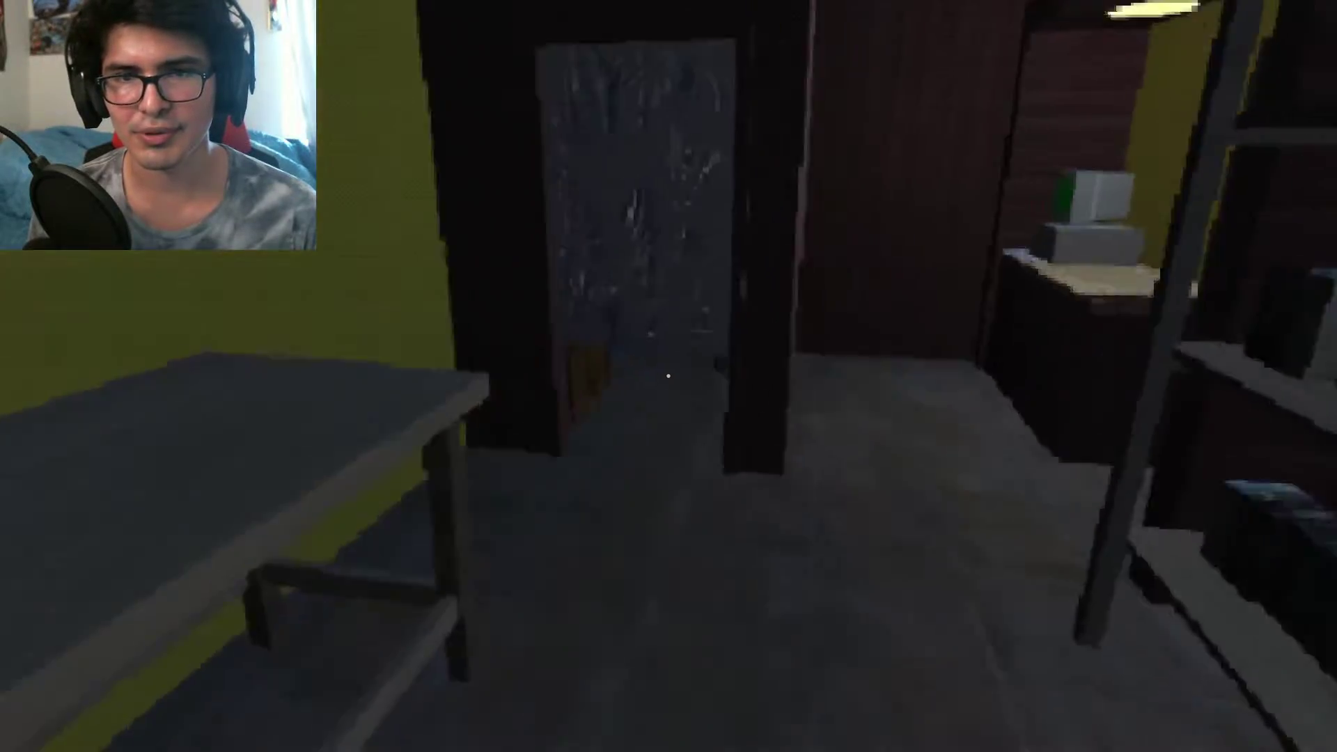
key(w)
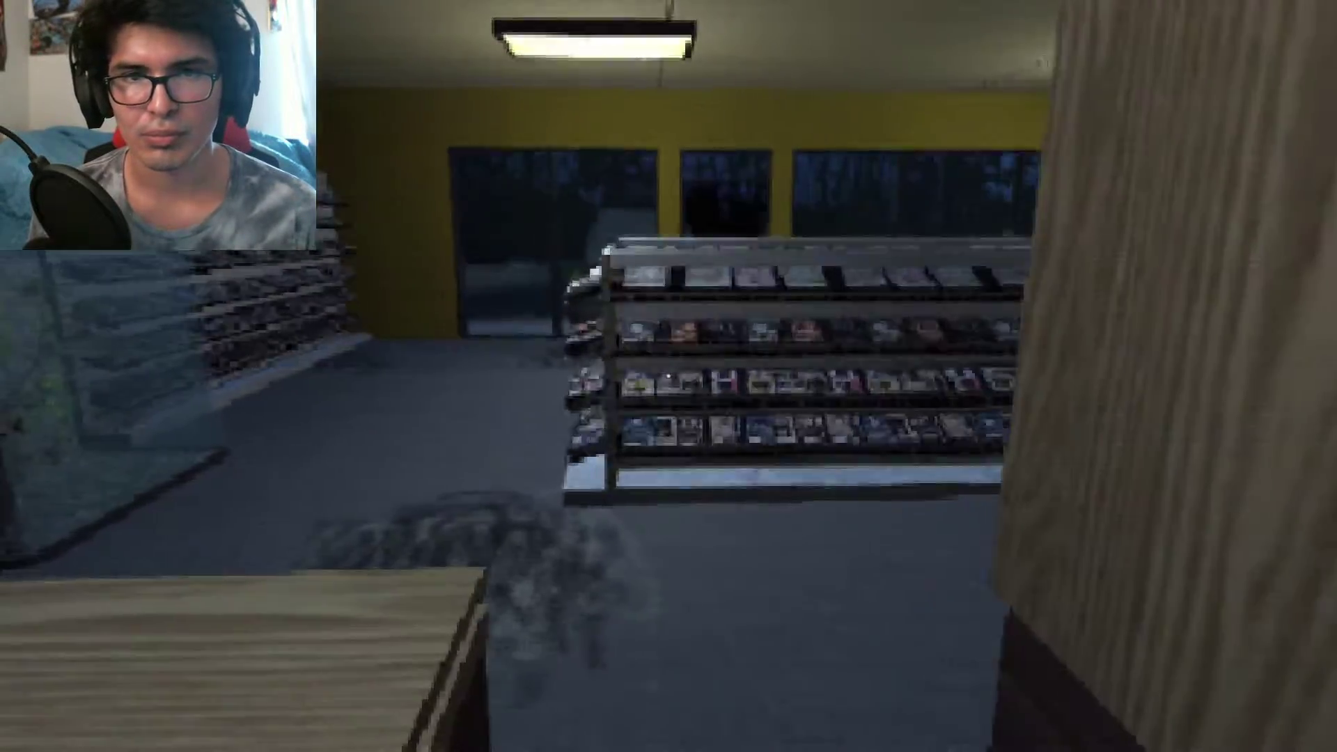
key(s)
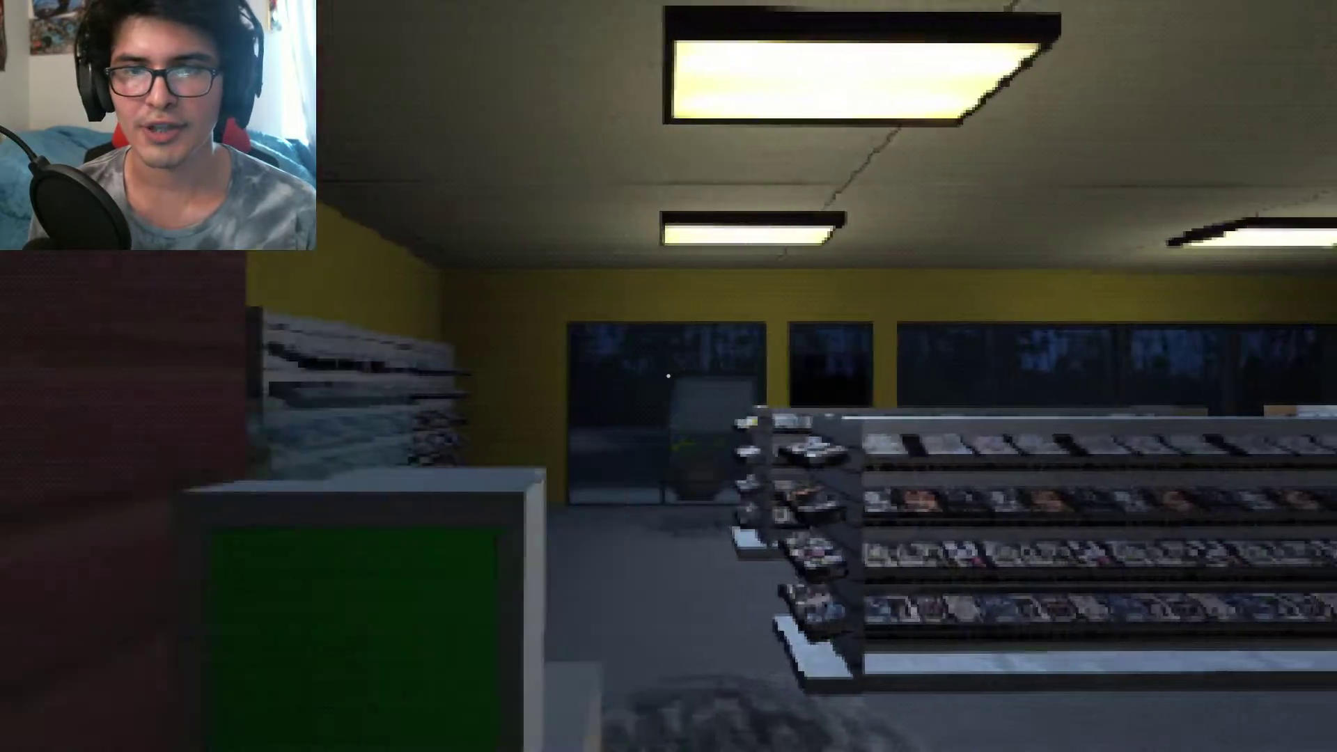
key(w)
key(w)
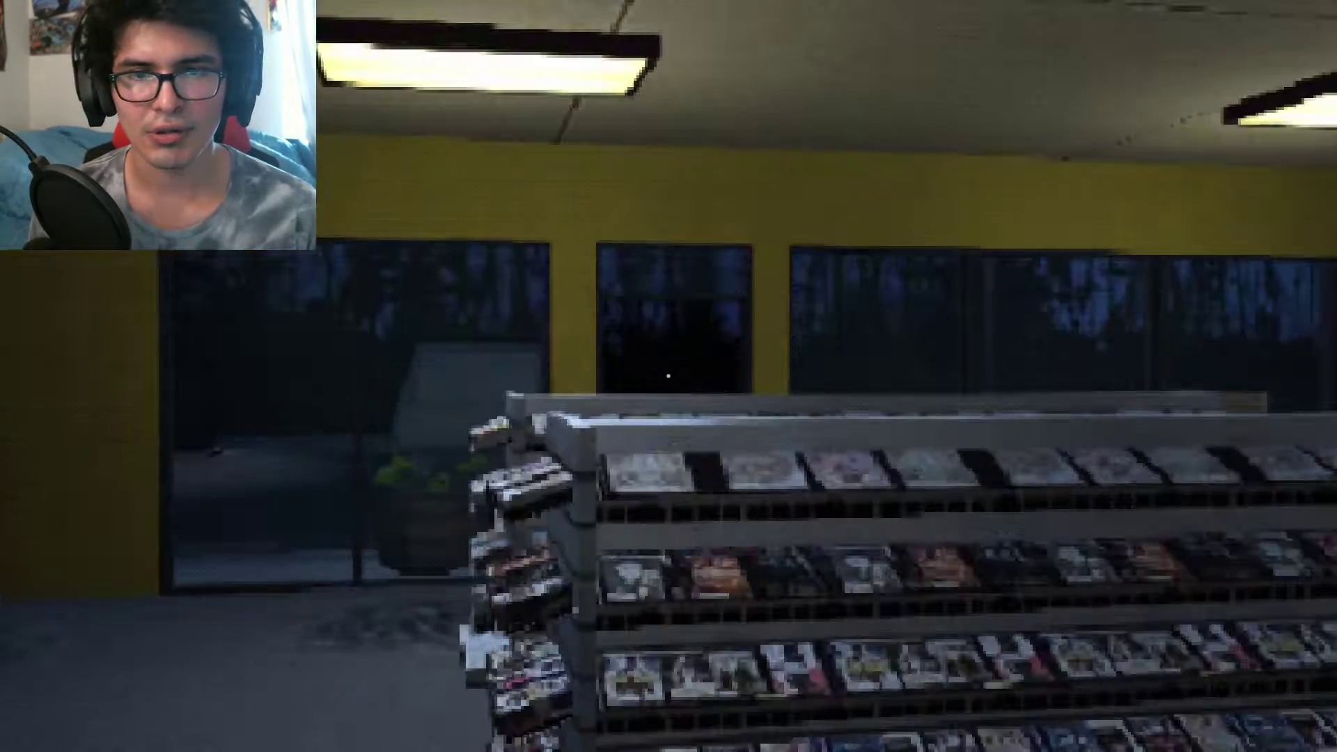
key(s)
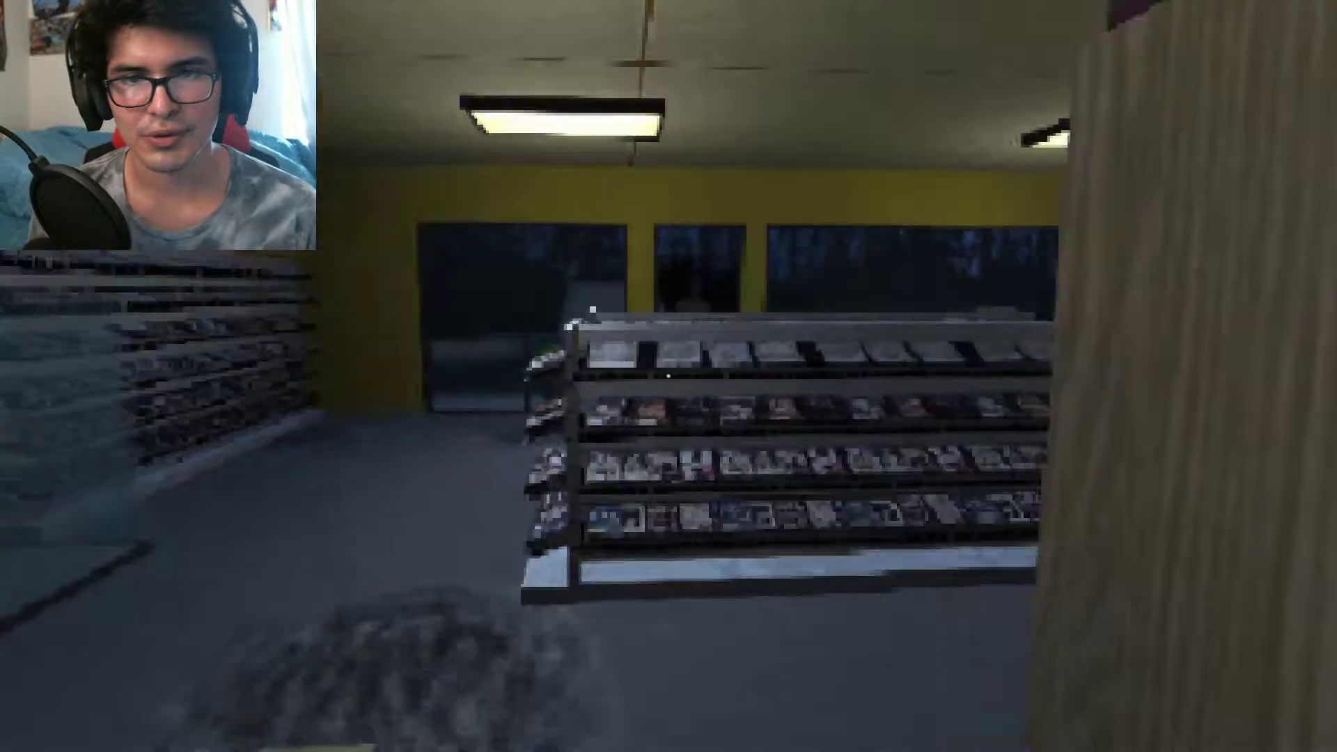
key(w)
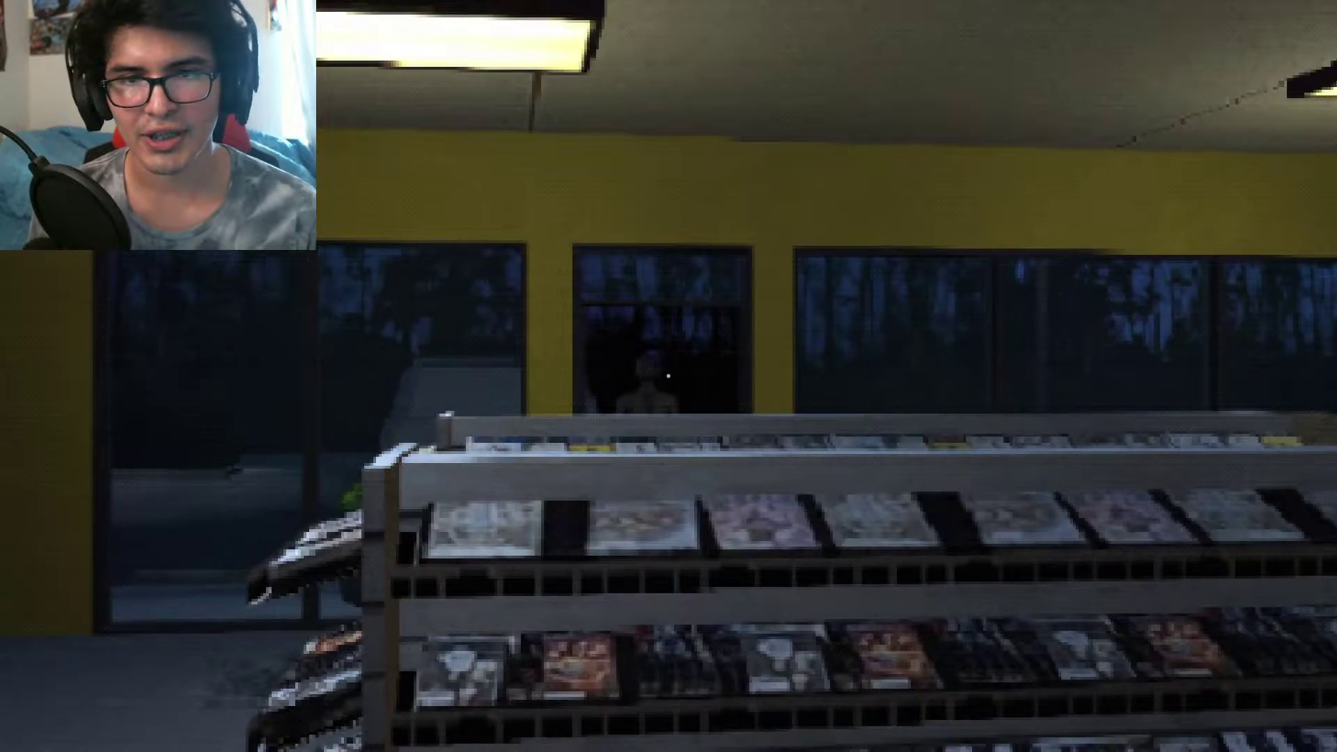
- Walk to the window to watch the figure outside, then follow the customer down the aisle
key(s)
key(w)
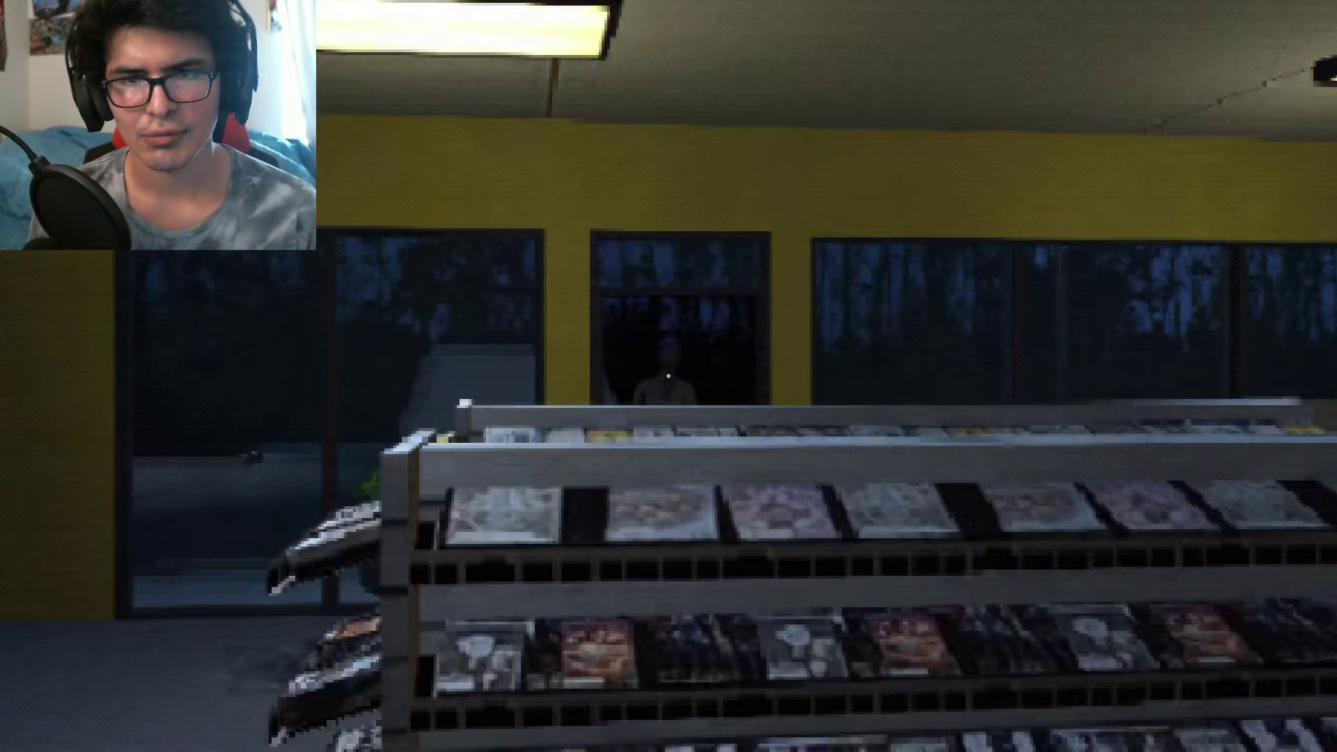
key(s)
key(w)
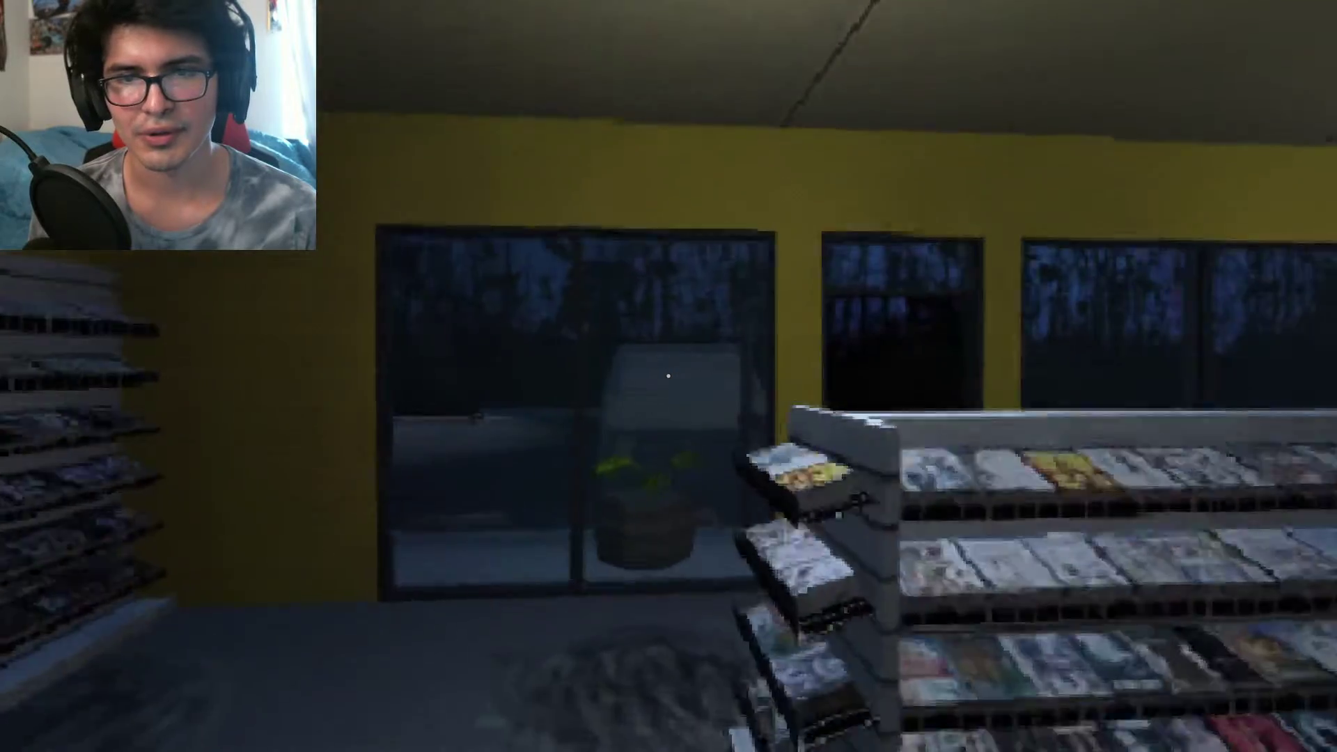
key(w)
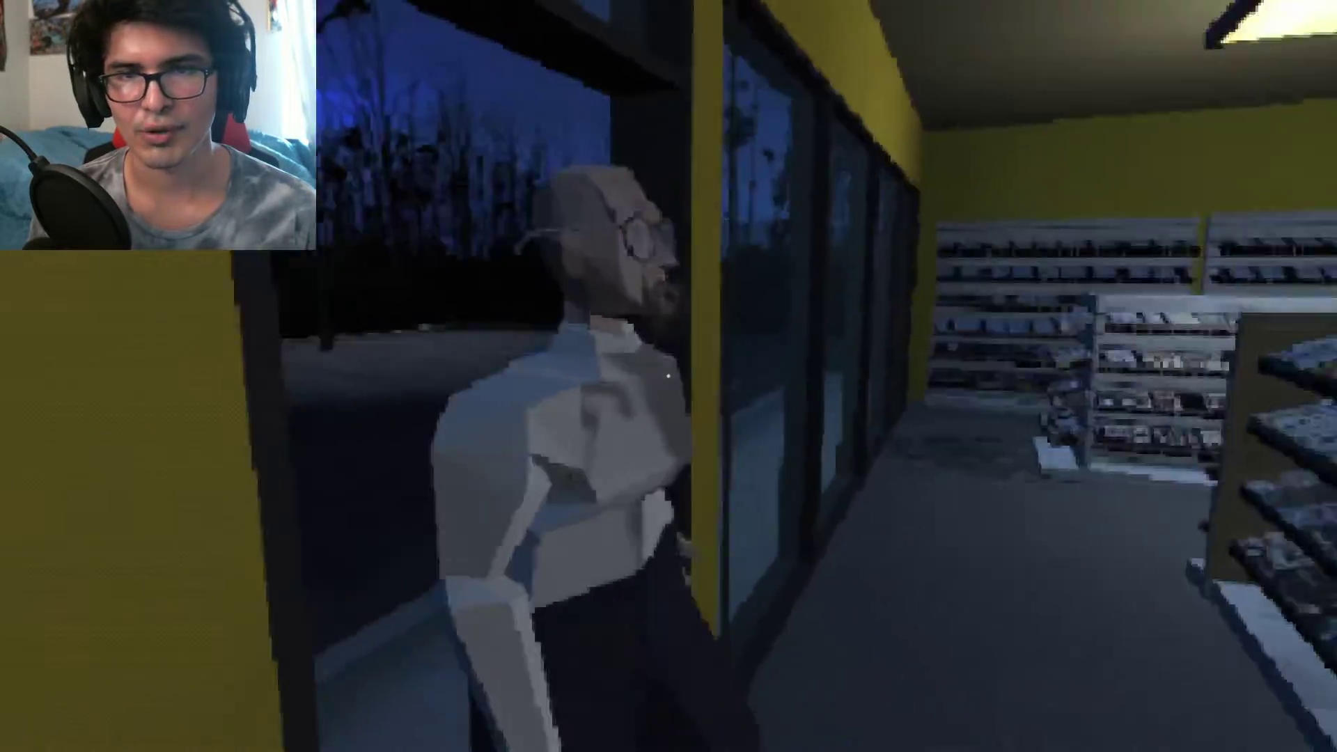
key(w)
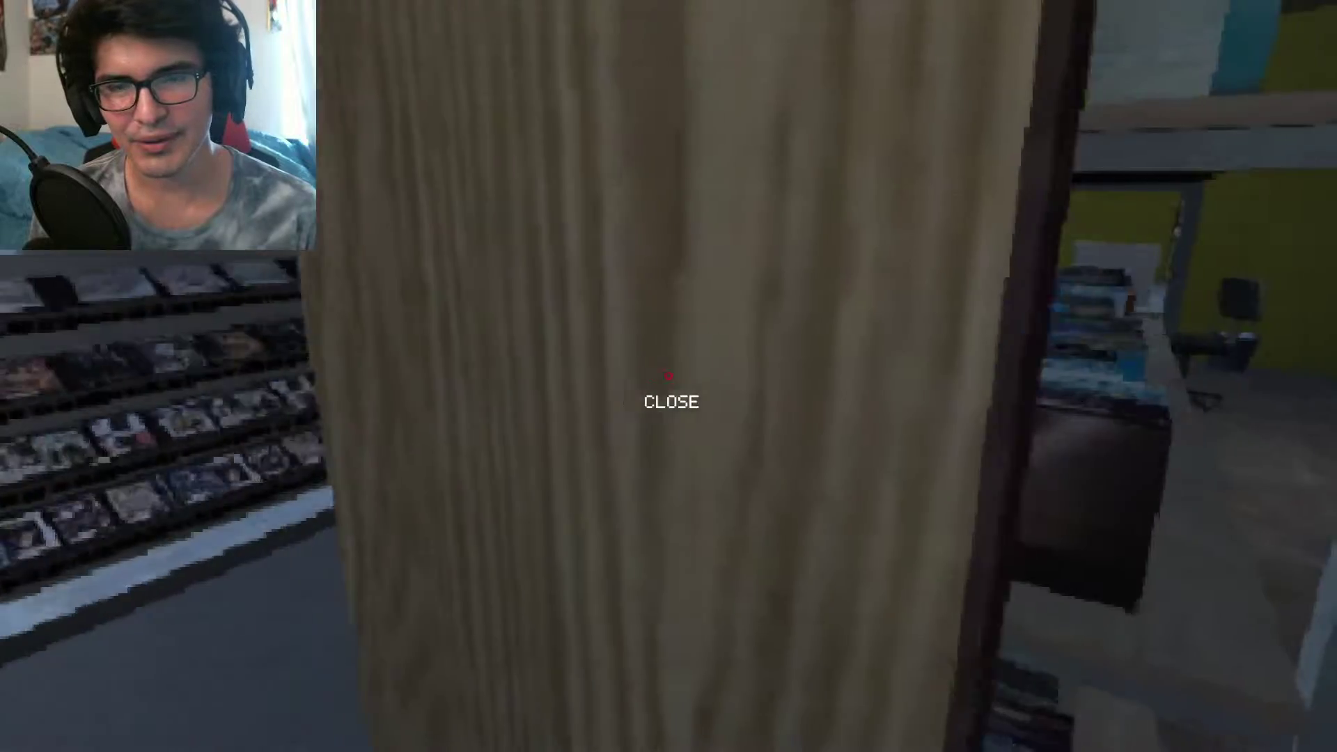
- Shut the door and walk down the back hallway to the table
click(669, 376)
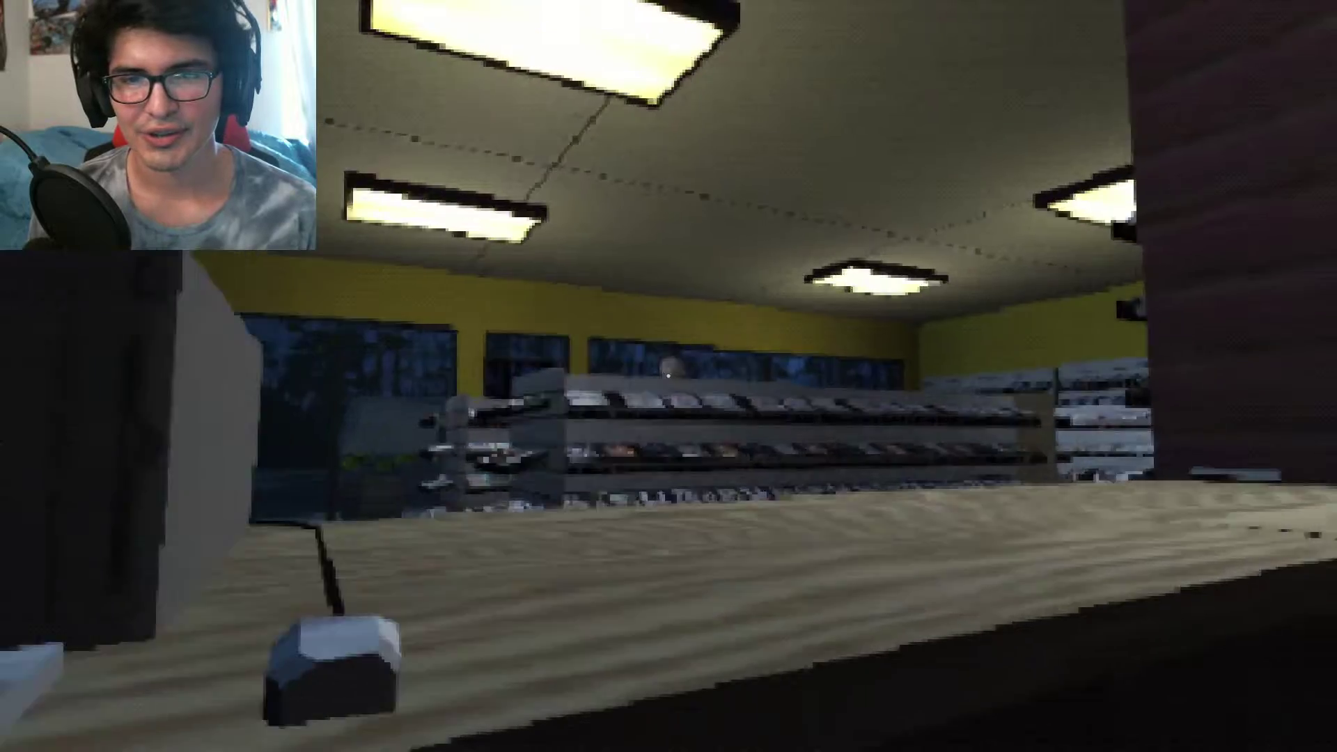
key(w)
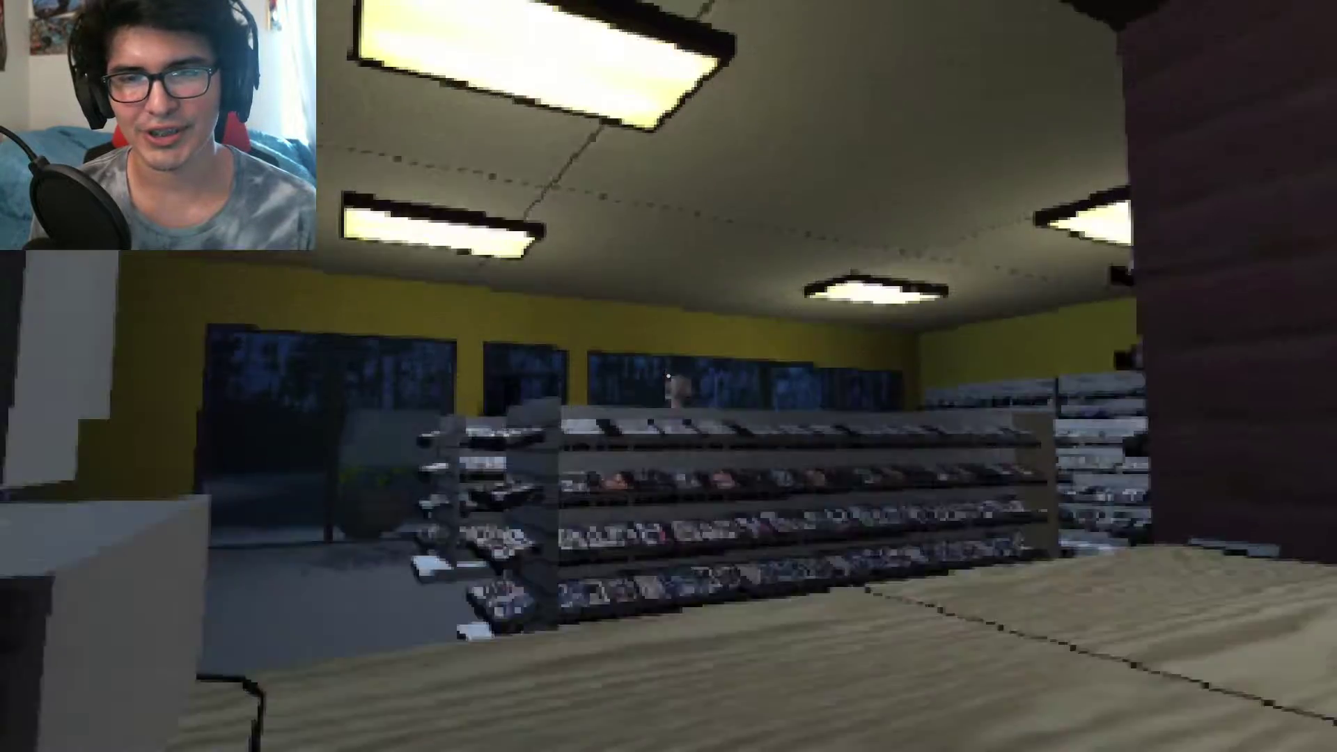
key(w)
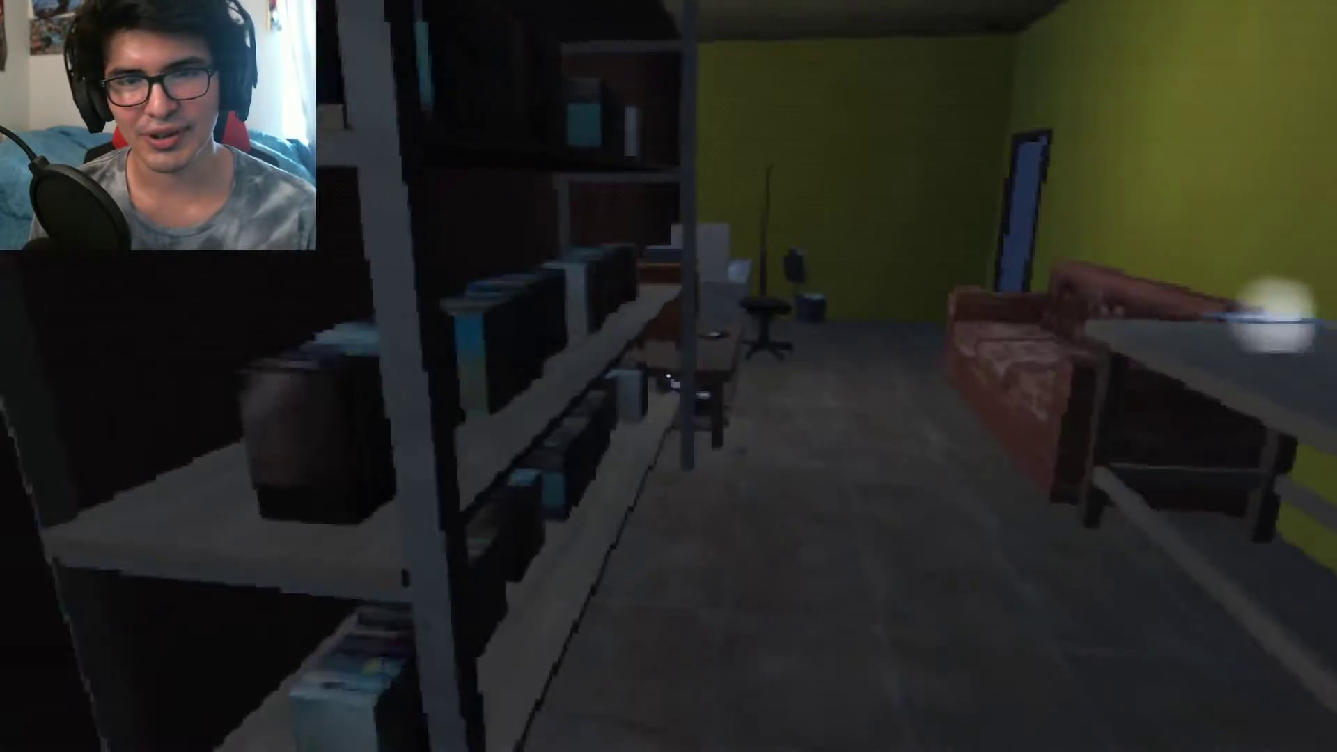
- Read and close the night's task note three times
click(669, 375)
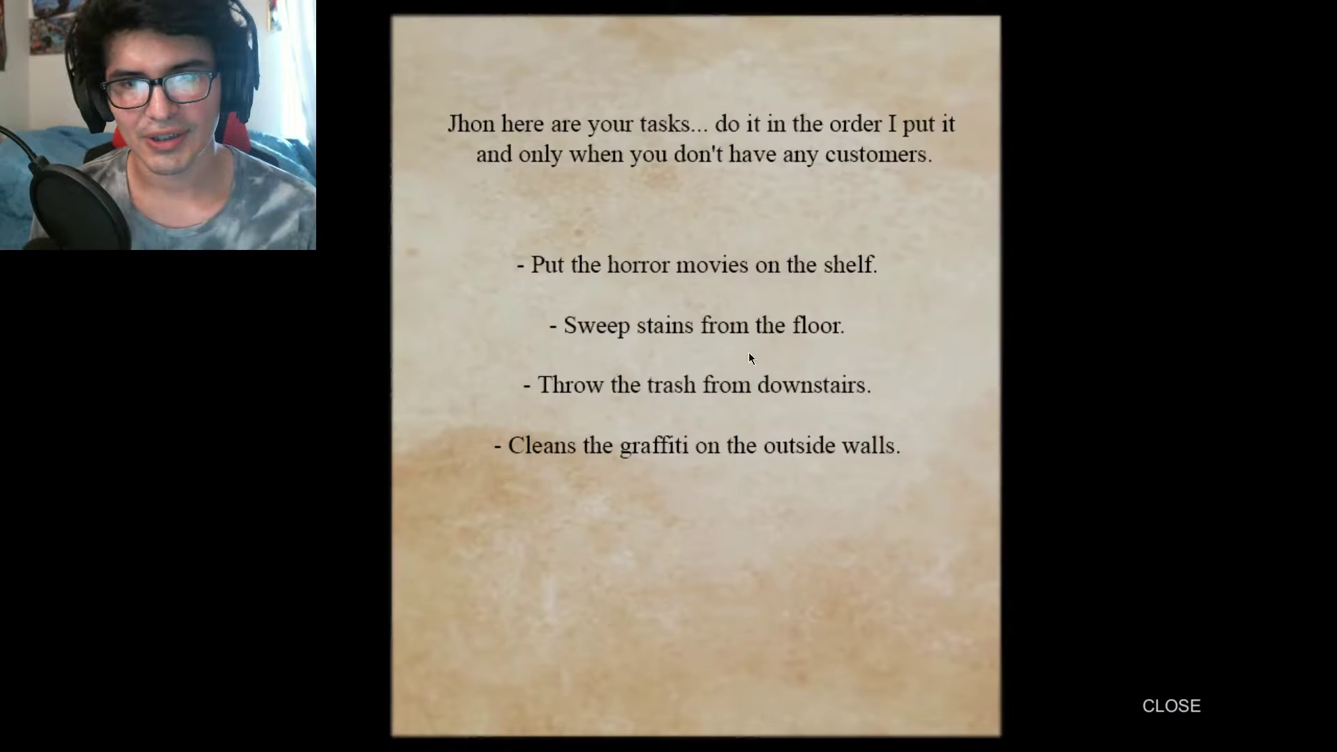
click(1170, 700)
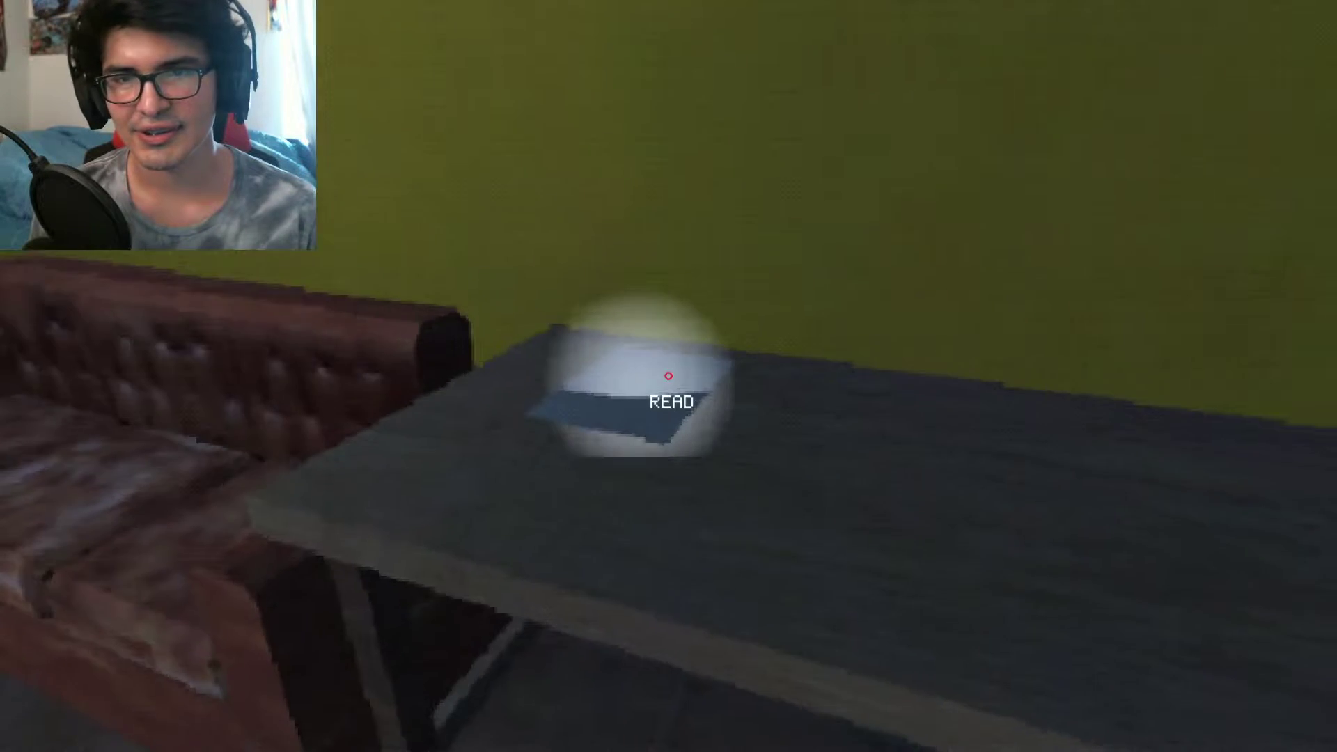
click(668, 375)
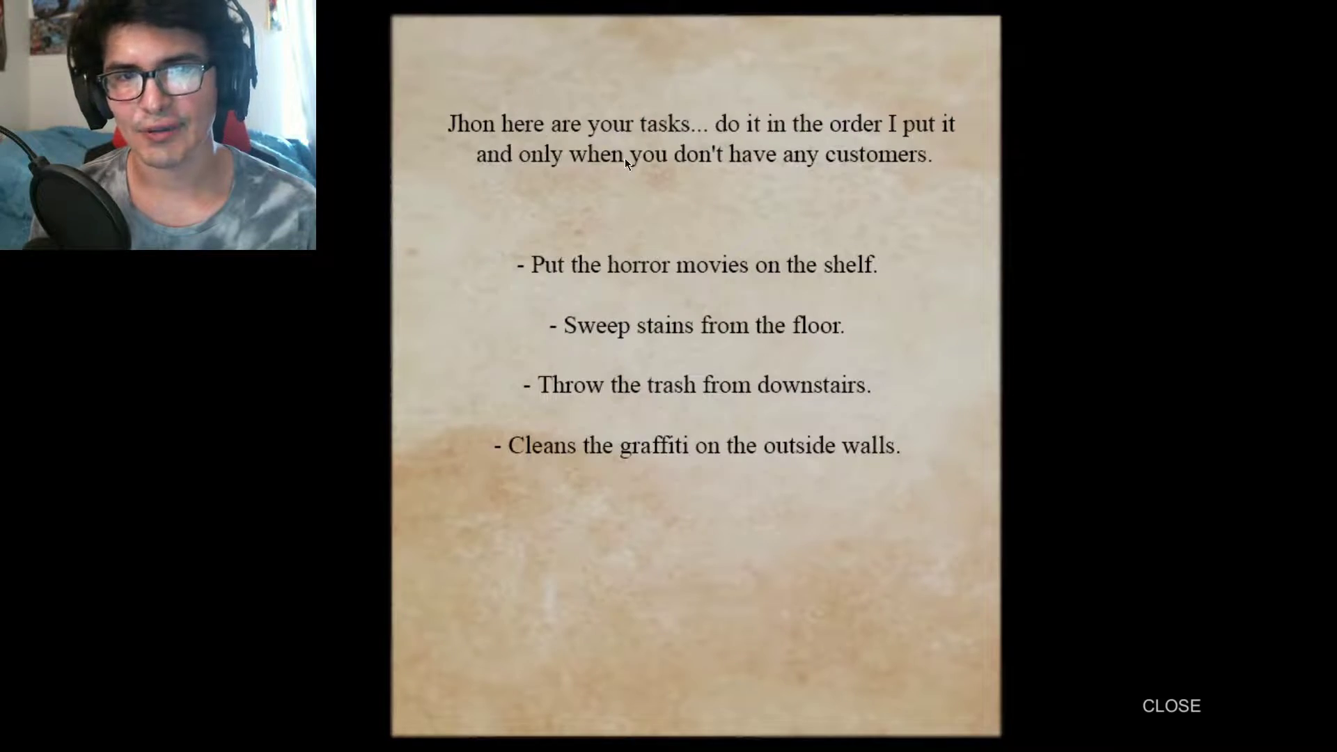
click(1188, 703)
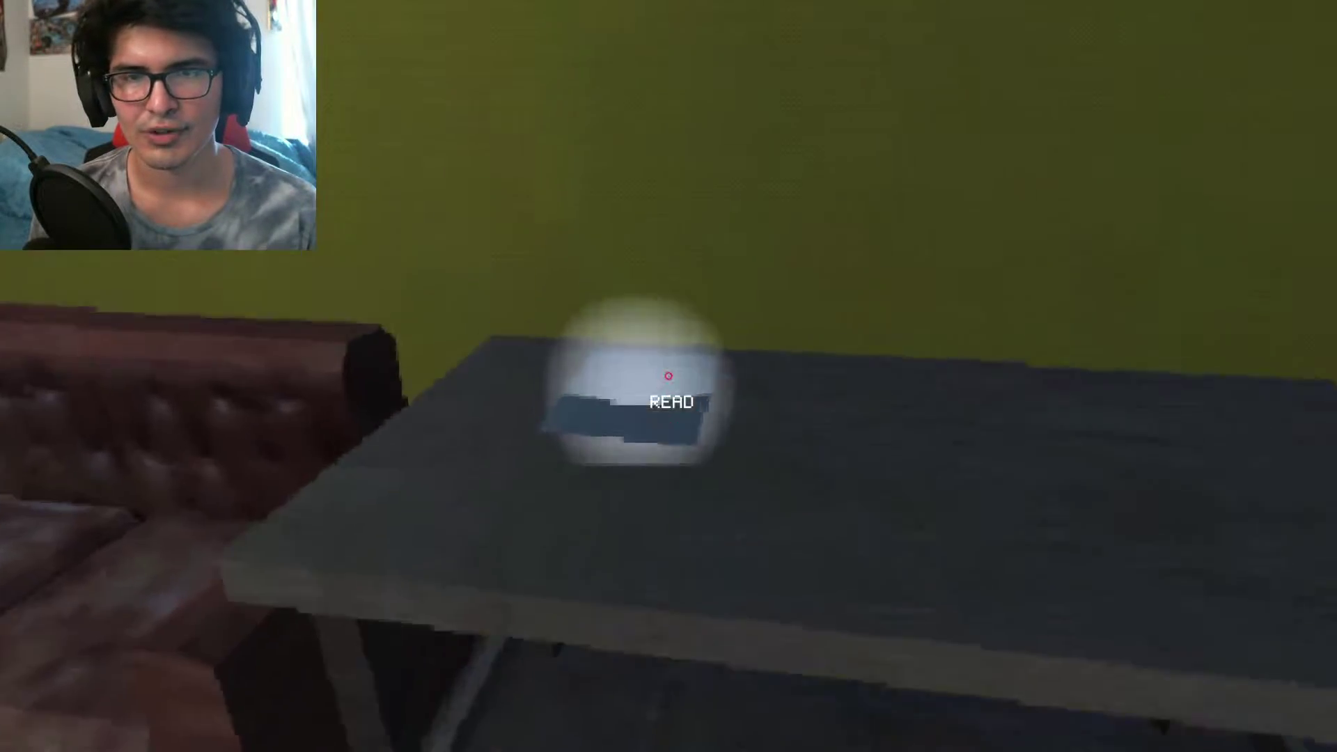
click(669, 377)
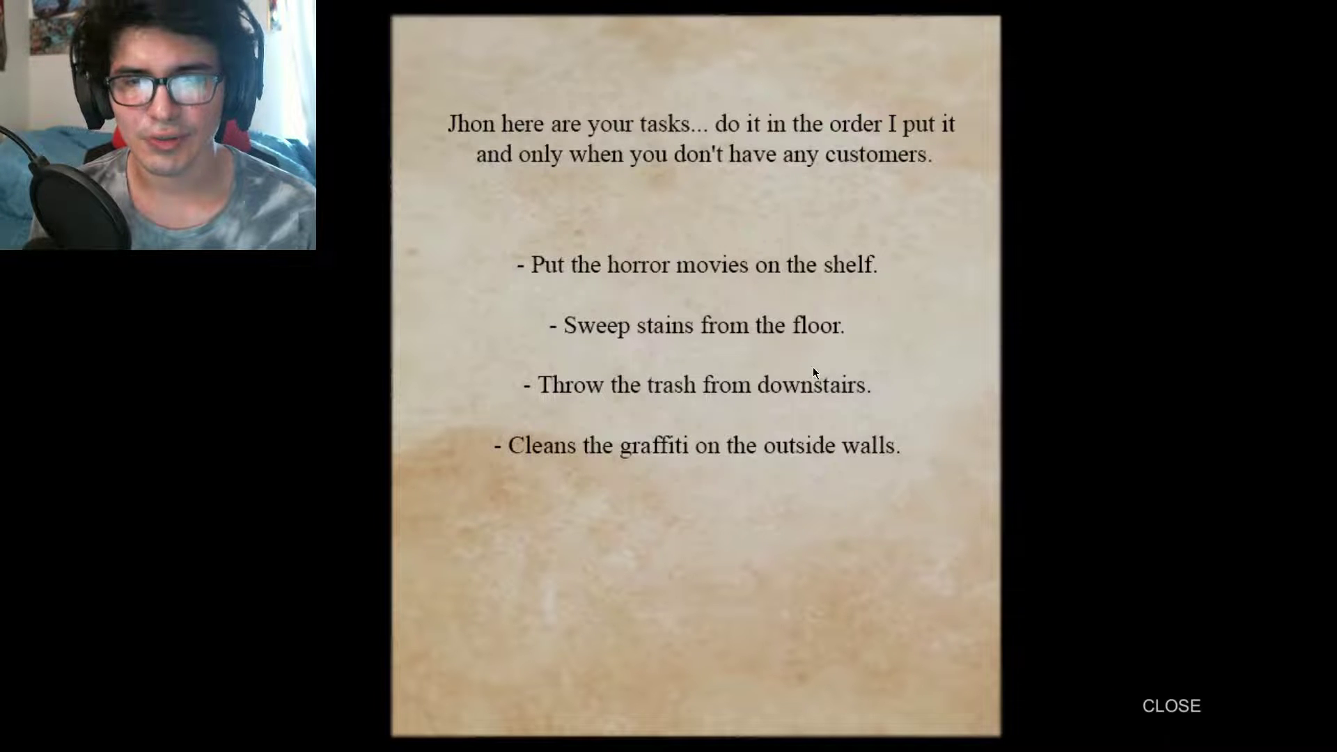
click(1162, 707)
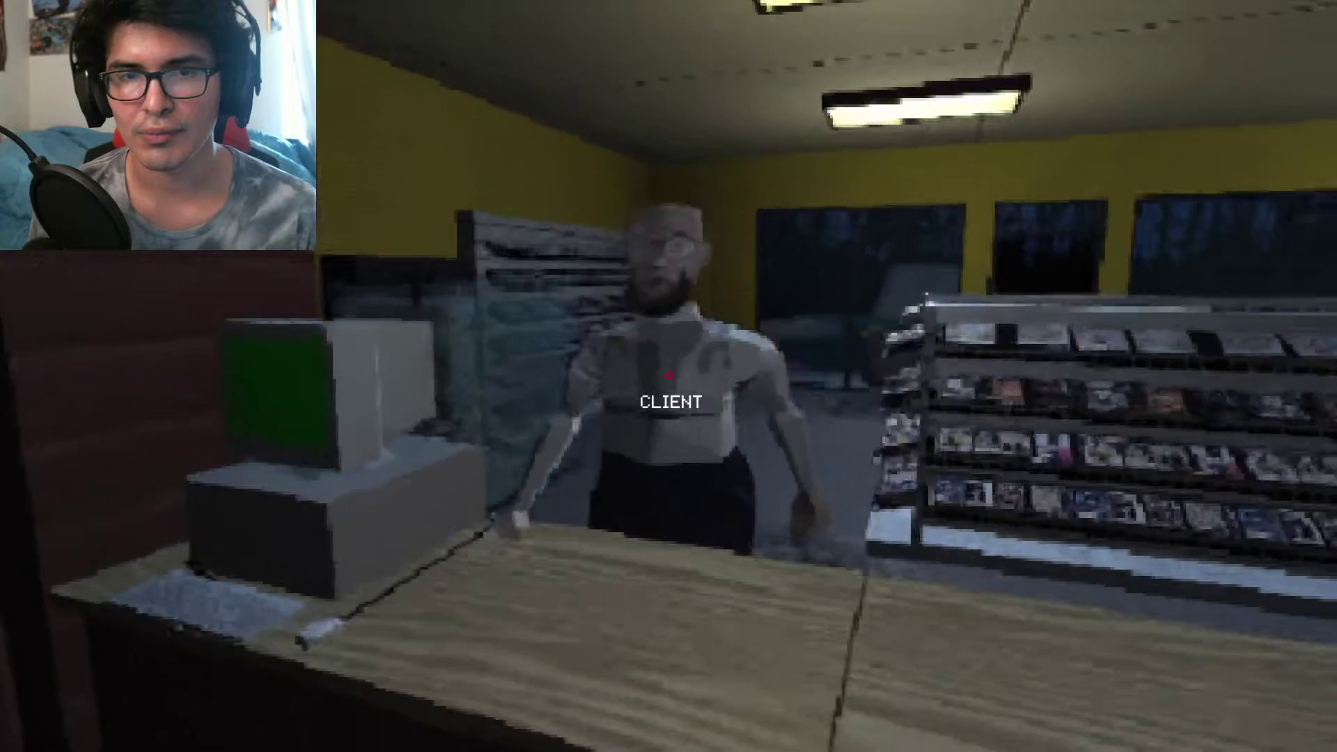
- Talk the customer through checkout, then turn to the cash register
click(668, 377)
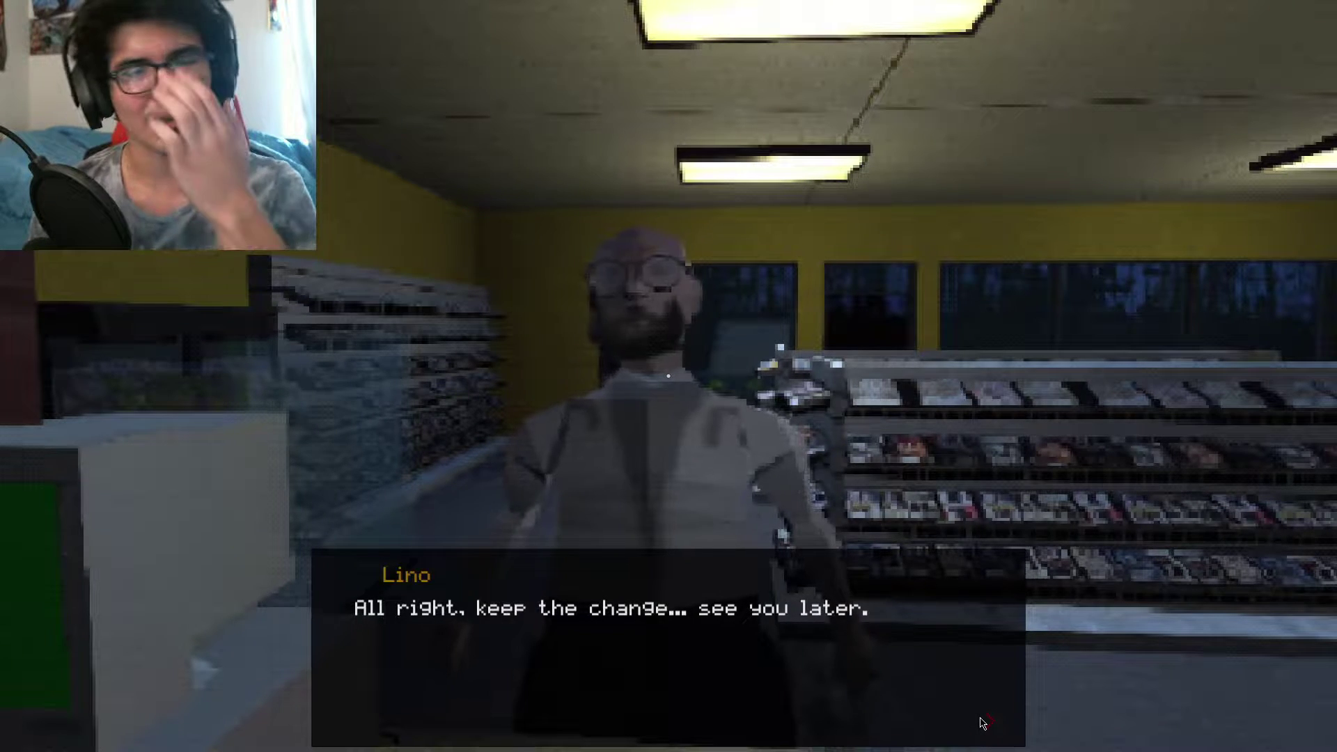
click(981, 723)
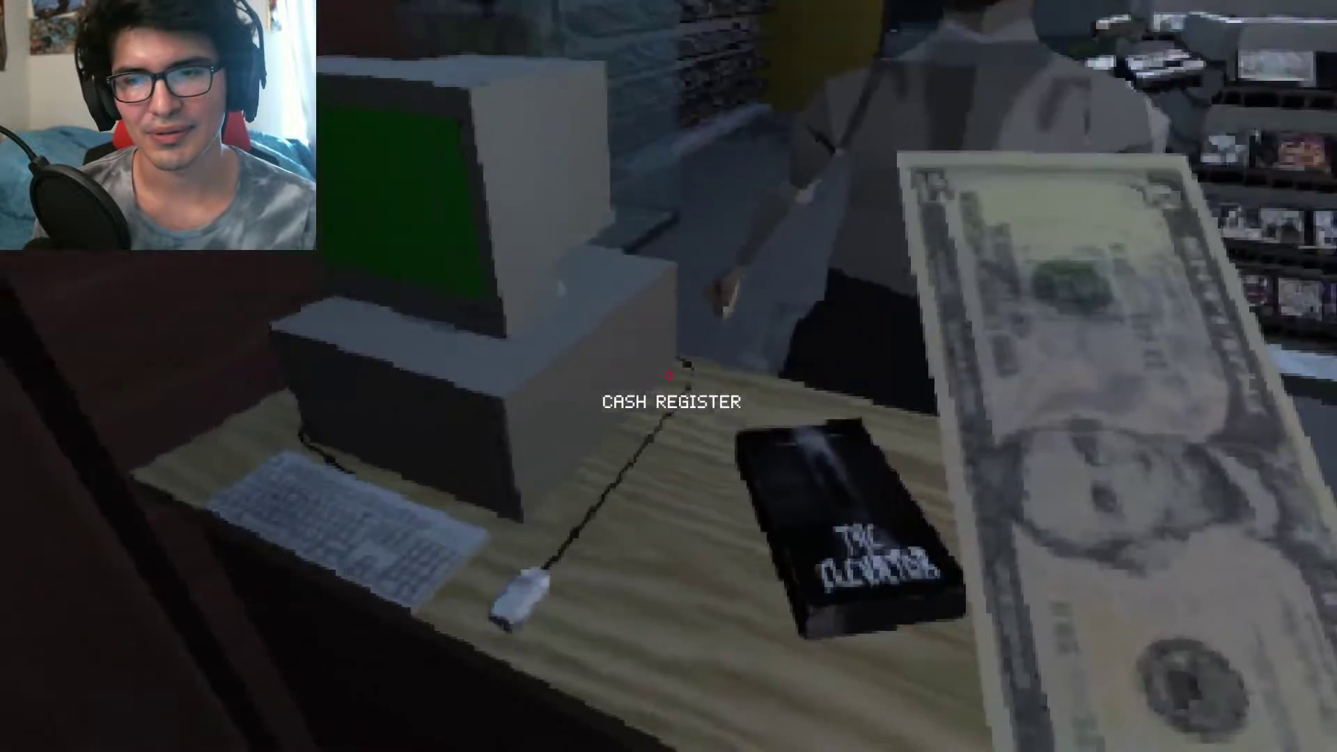
click(669, 376)
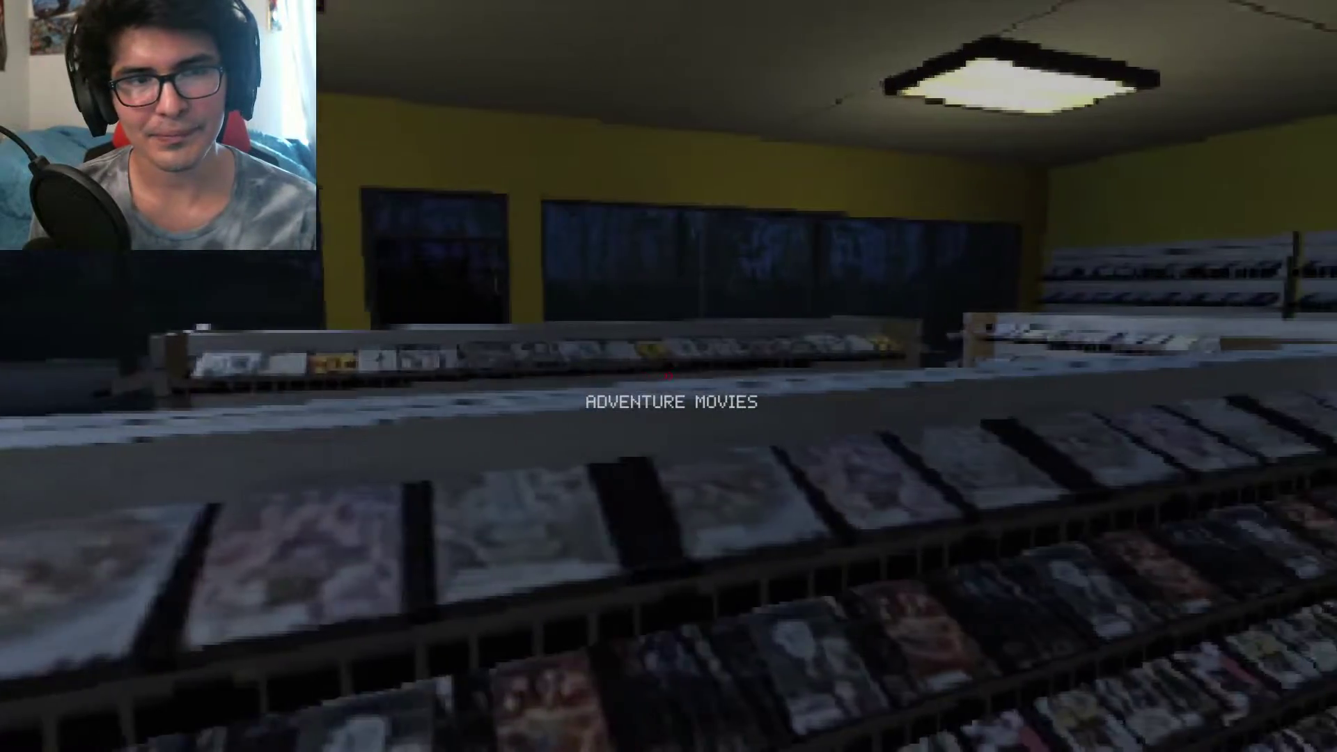
- Walk to the front windows, then into the back room with shelves and desk
key(w)
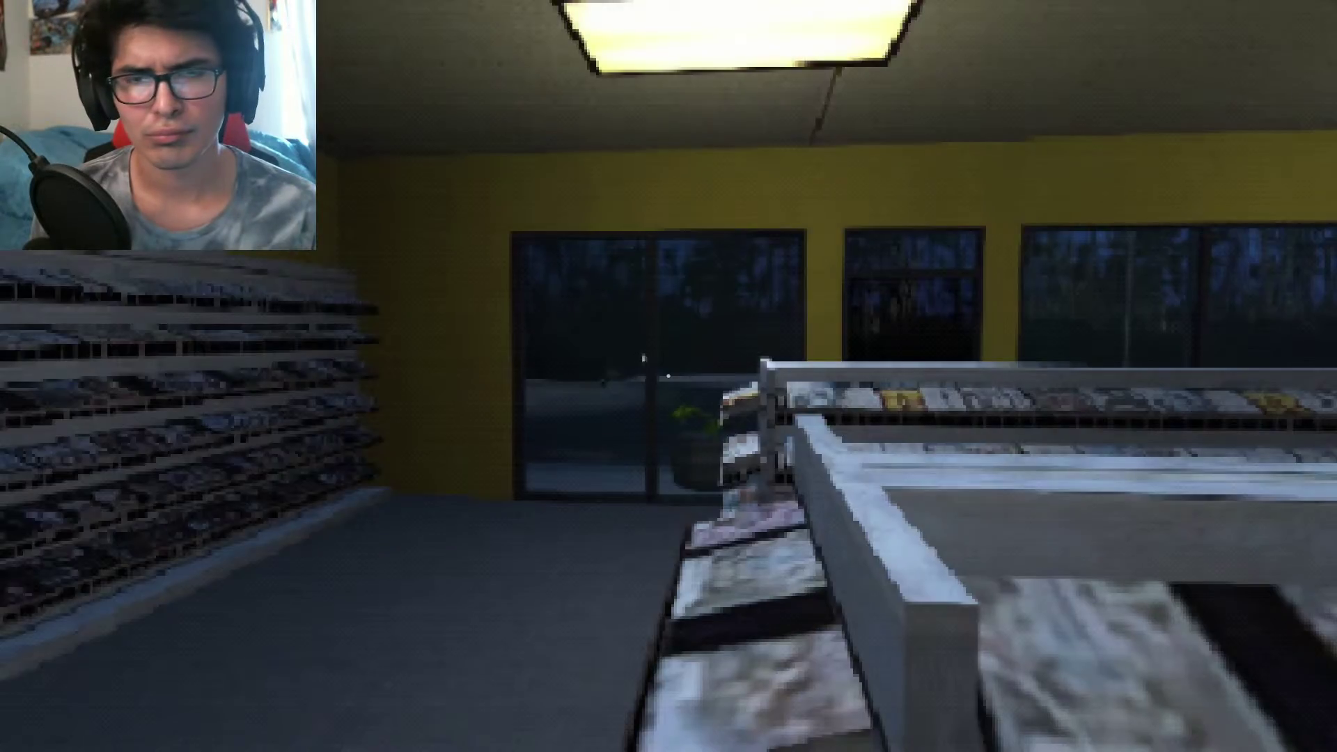
key(w)
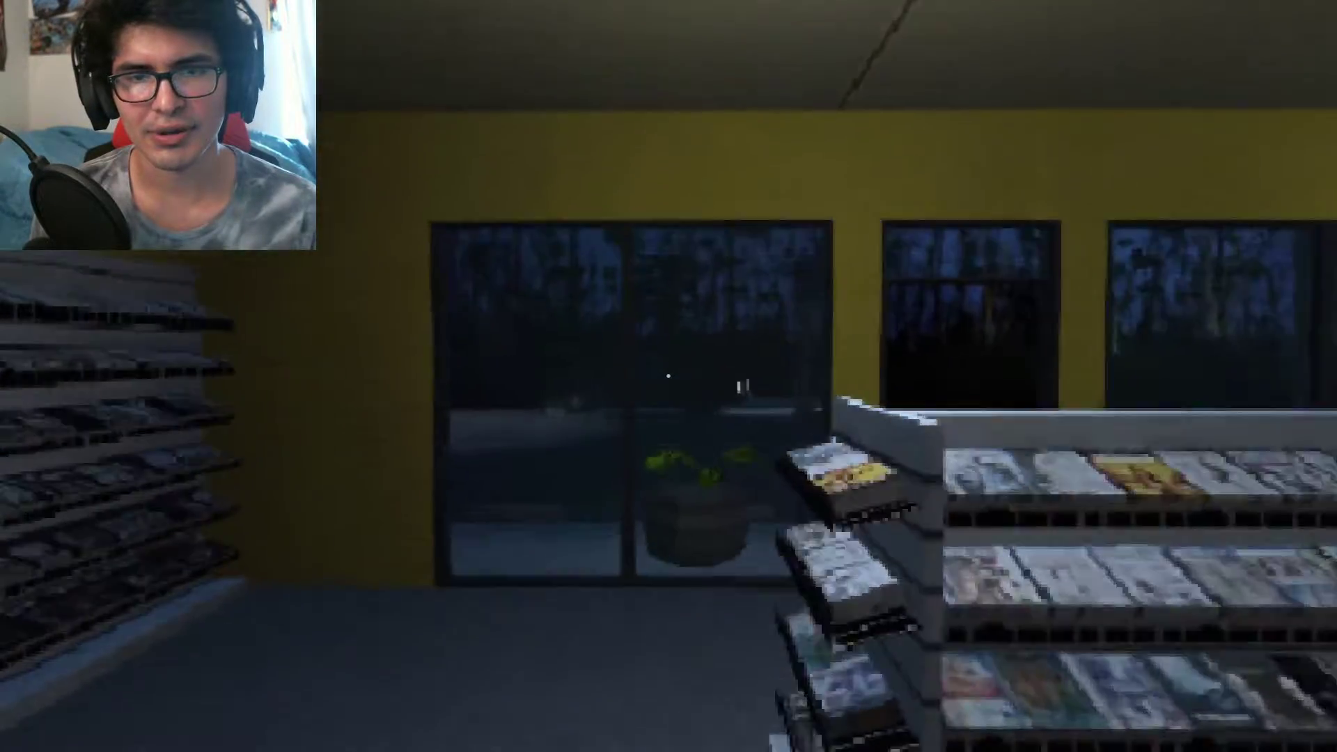
key(w)
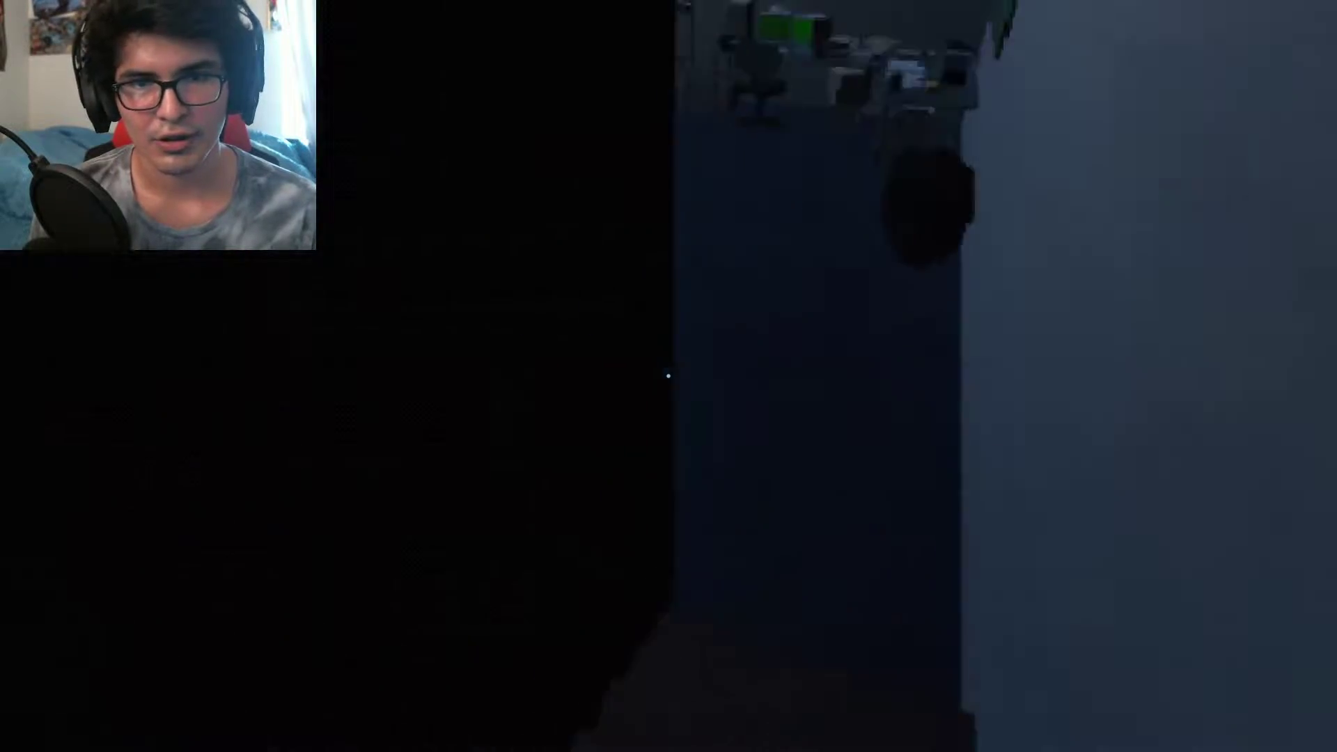
key(w)
drag(670, 376, 669, 376)
key(w)
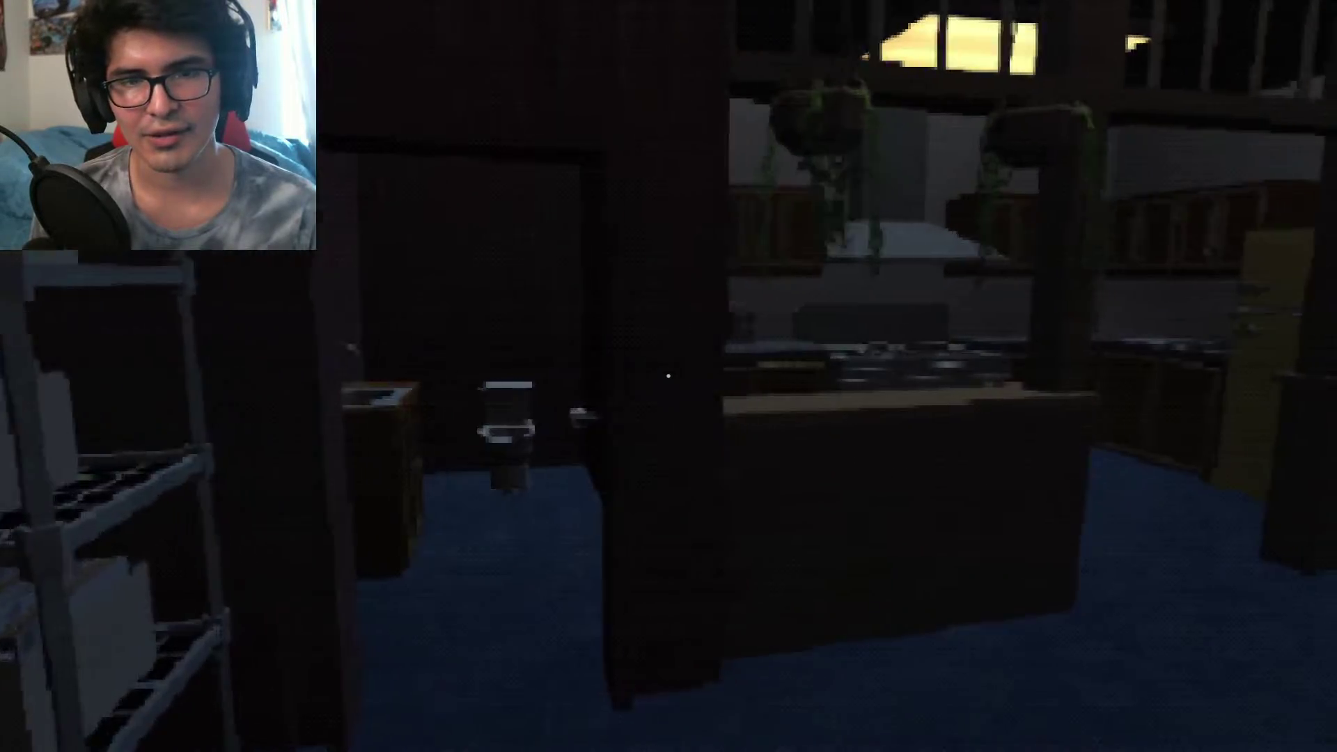
- Cross the living room, climb the stairs, and walk the aisle toward the officer
key(w)
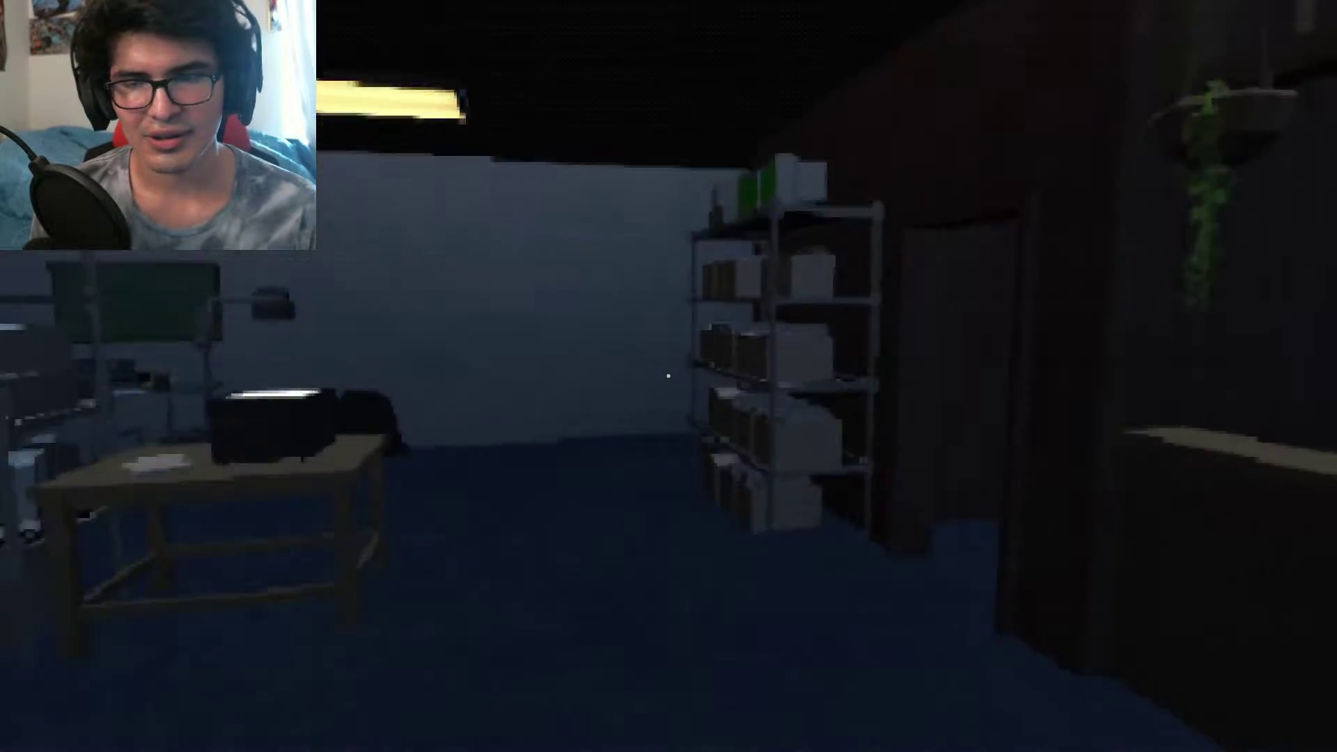
key(w)
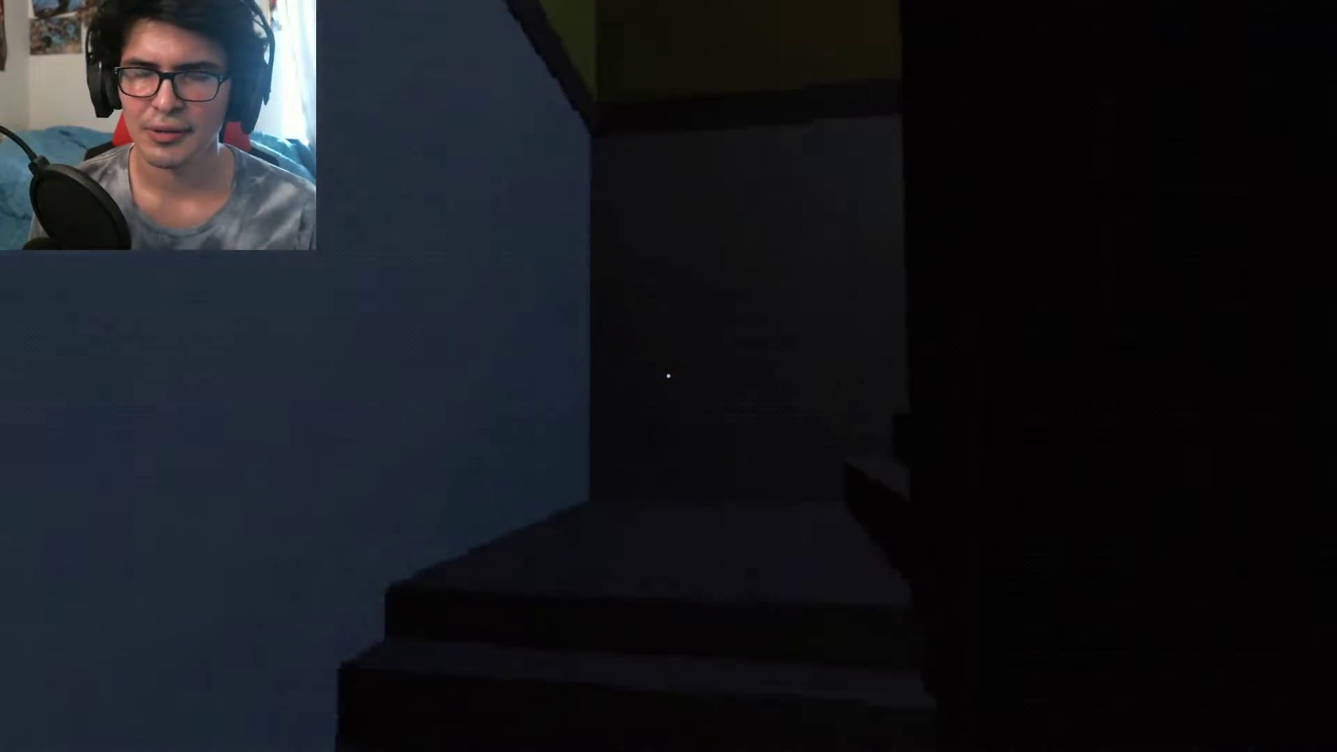
key(w)
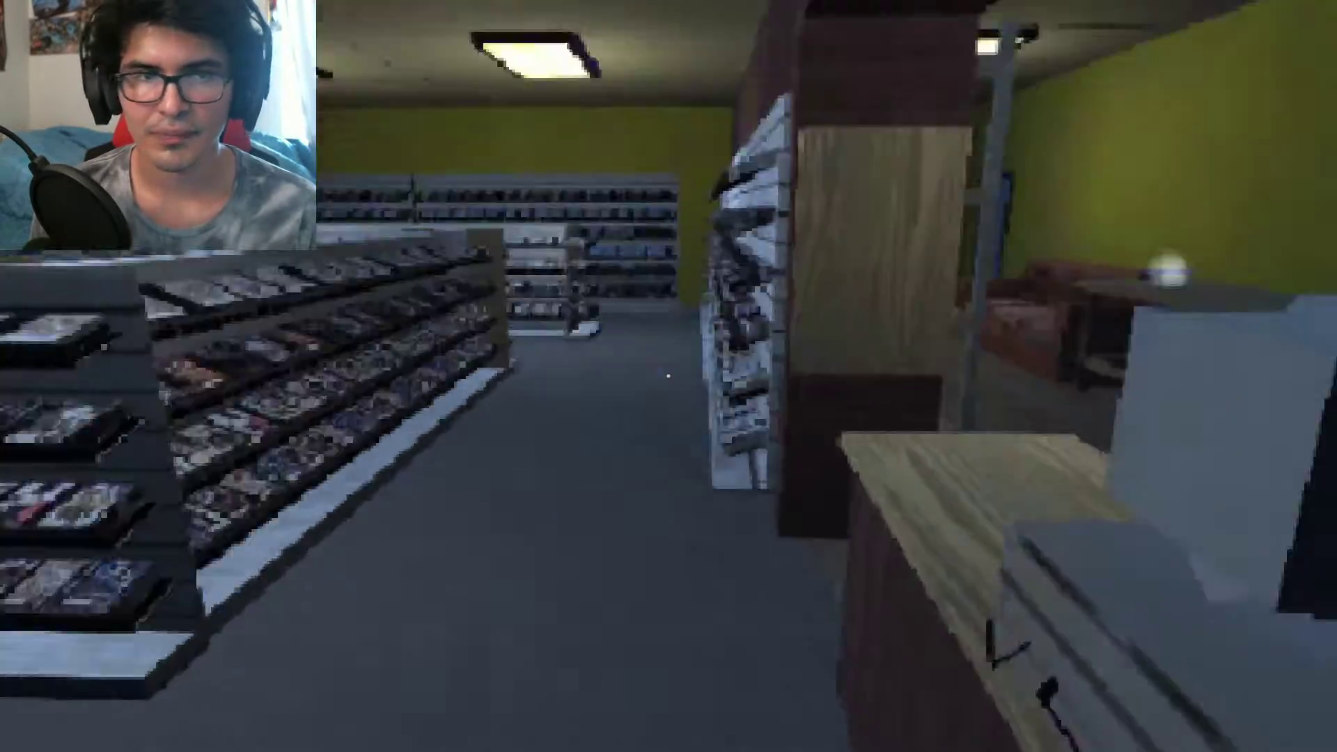
key(w)
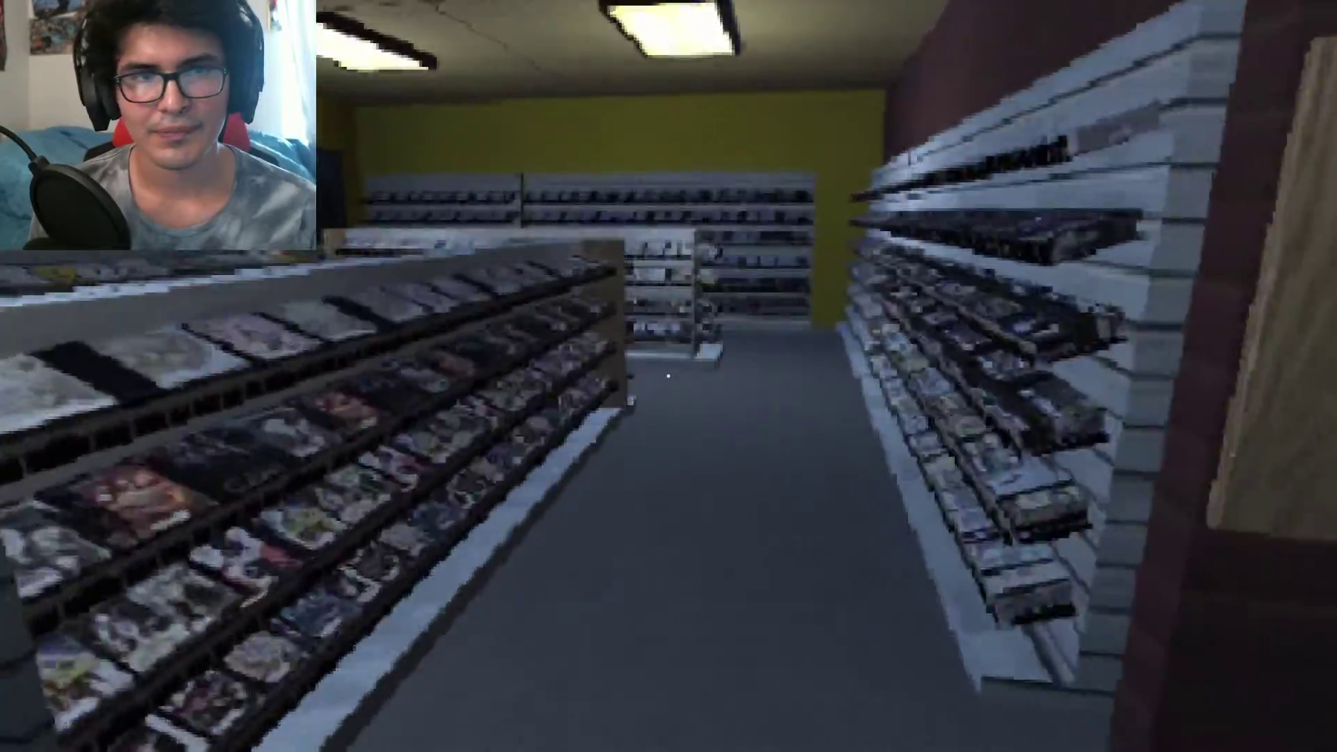
key(w)
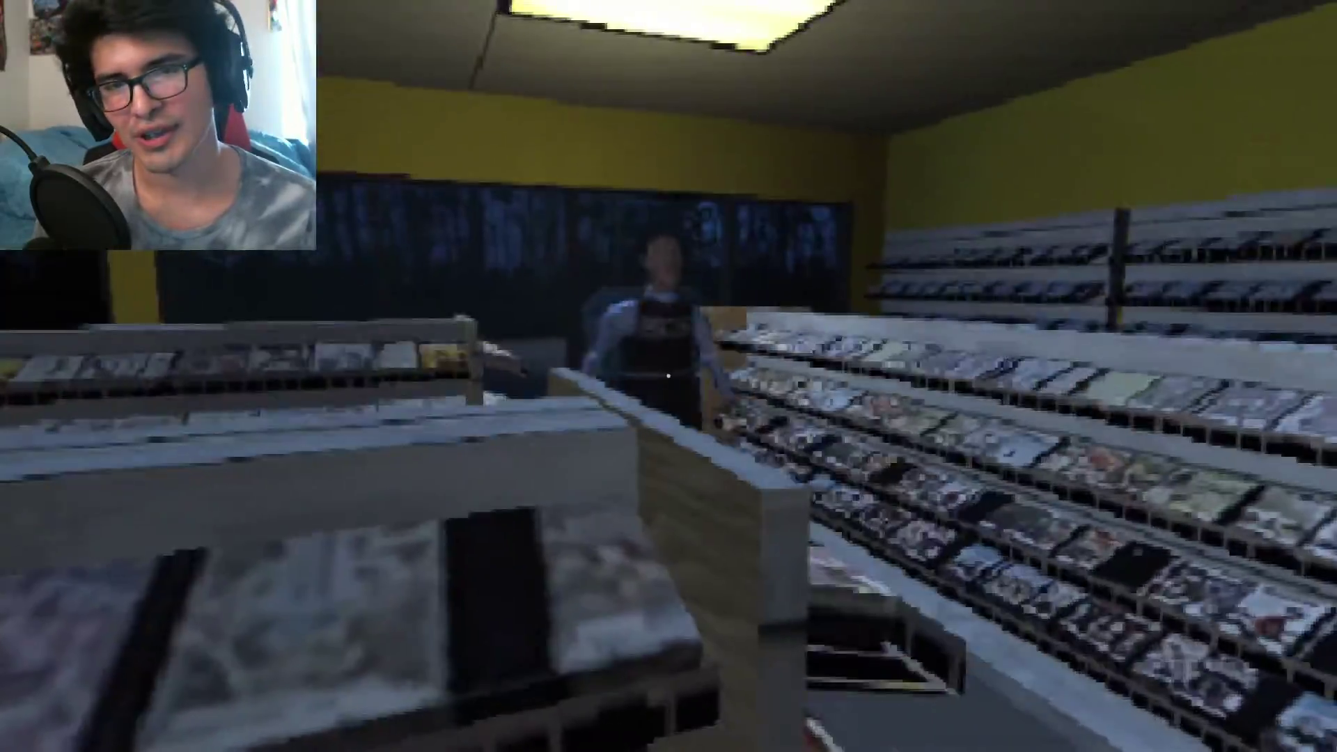
key(w)
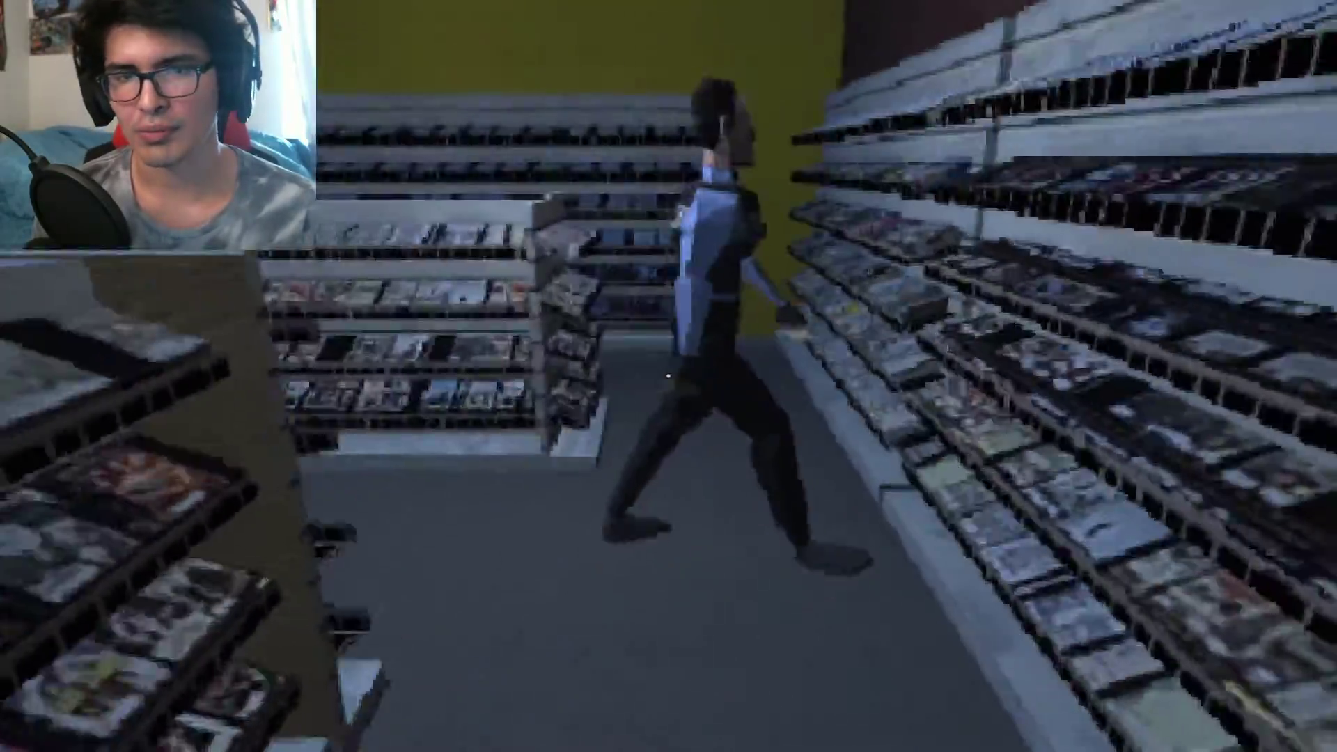
key(w)
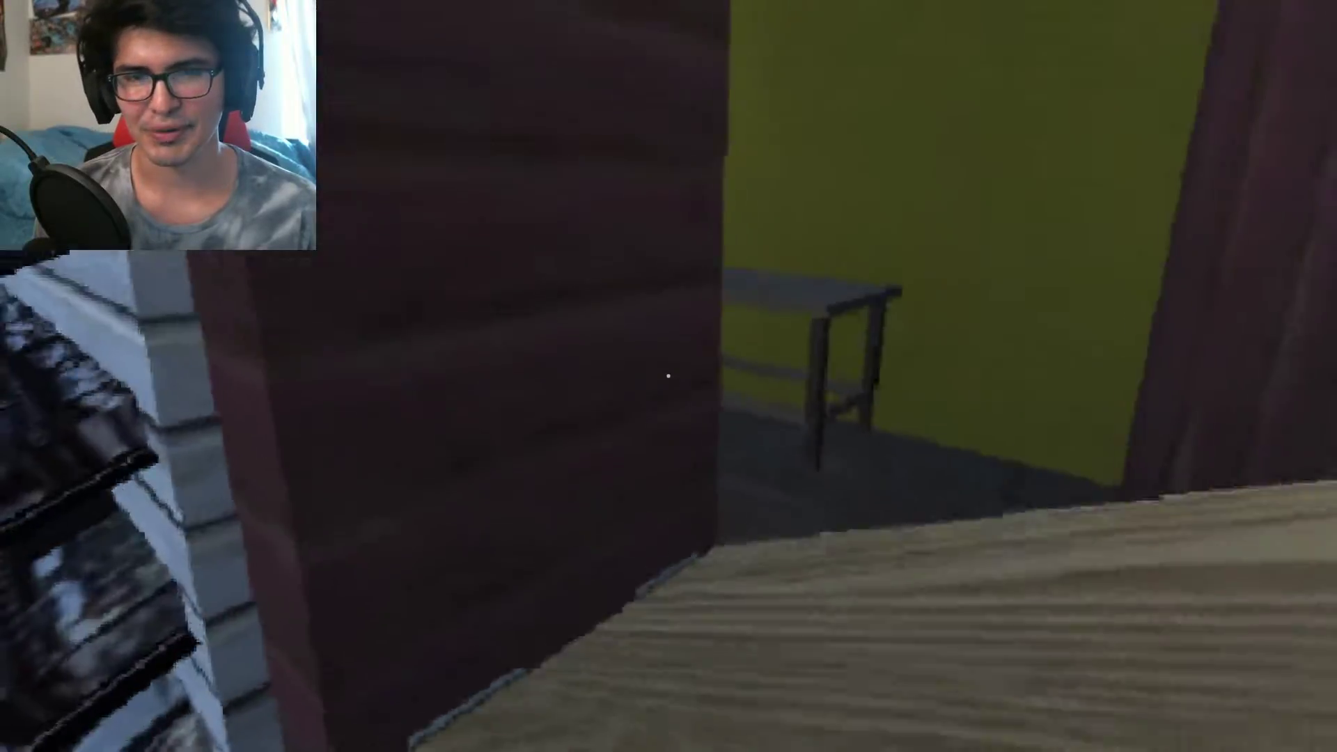
- Pass through the counter gate and start the dialogue with the police officer
click(668, 377)
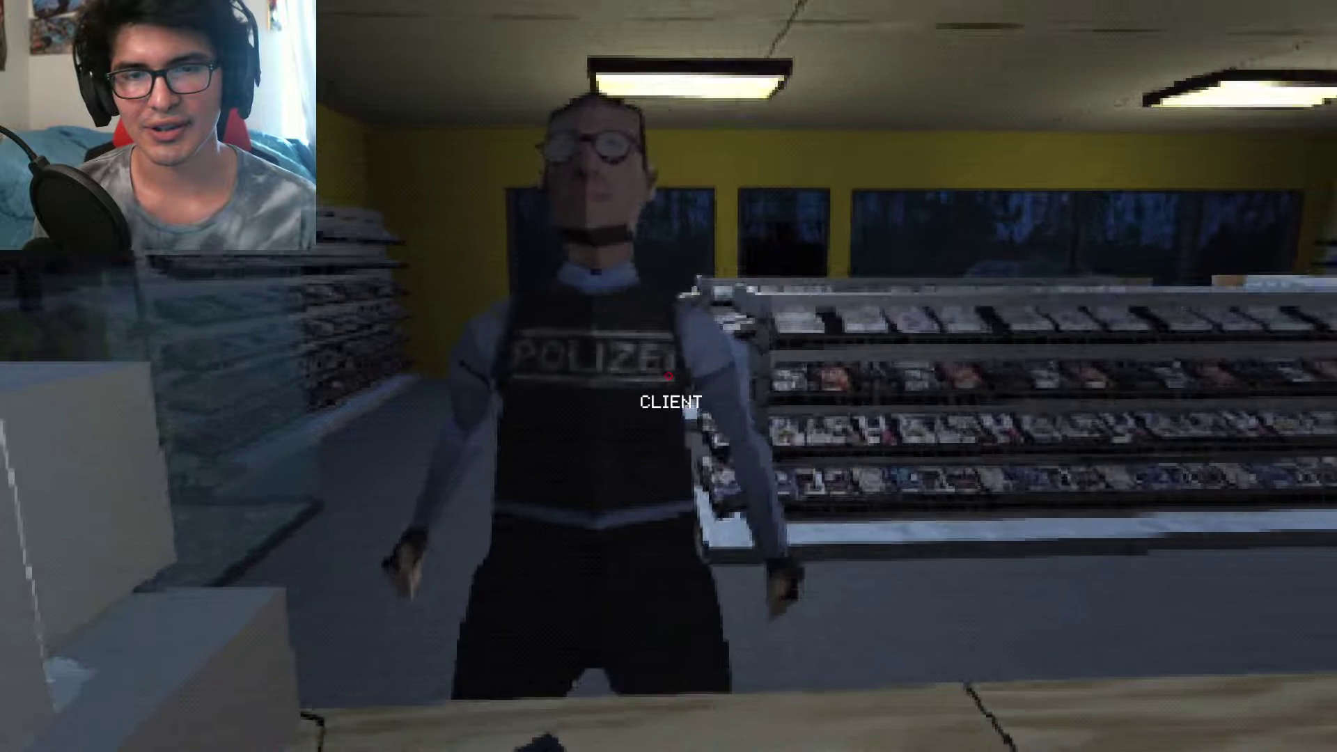
click(668, 376)
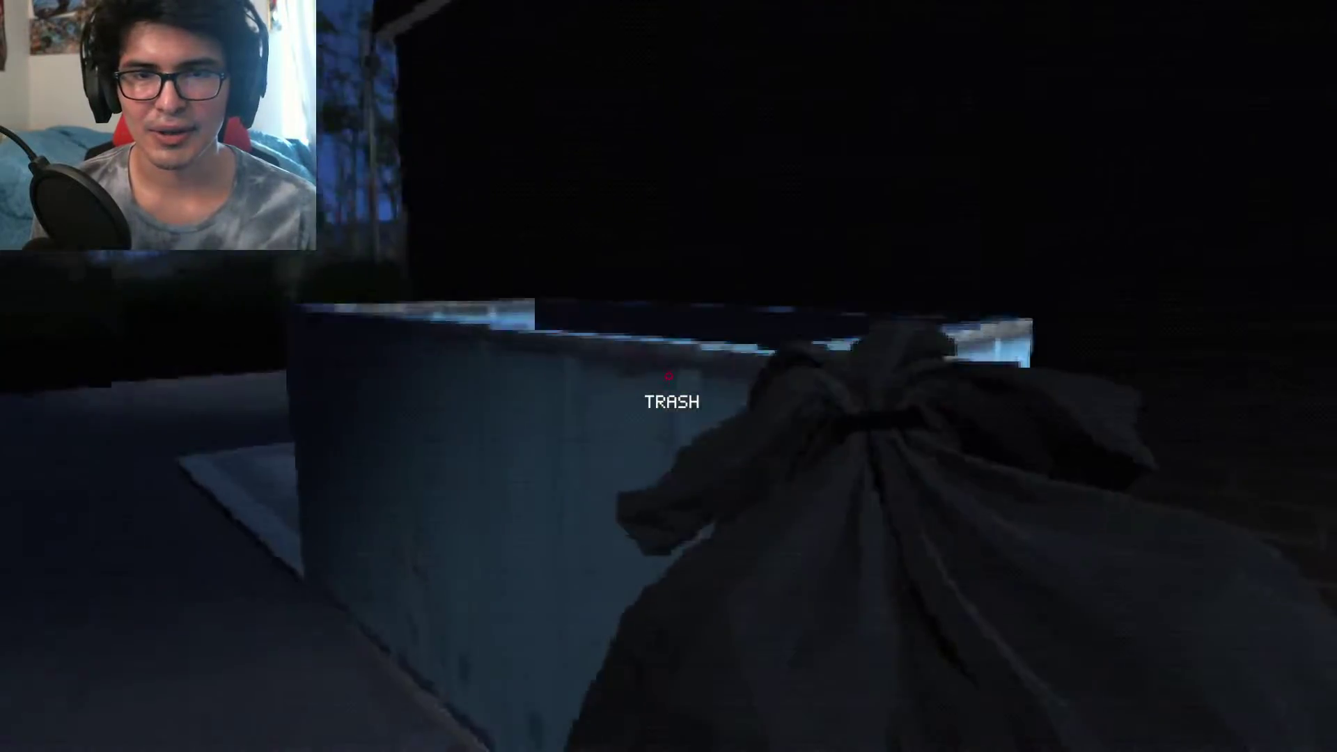
- Throw the trash bag into the dumpster, then head back inside and downstairs
click(668, 377)
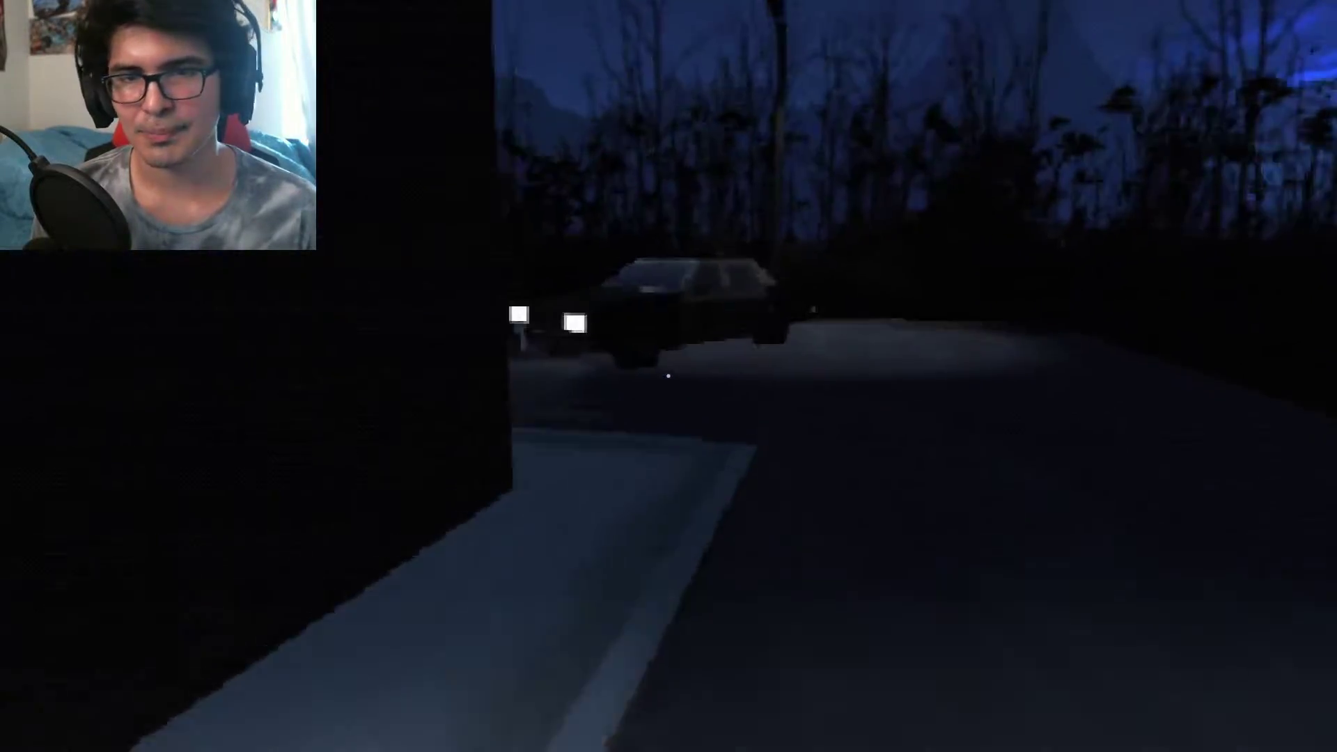
key(w)
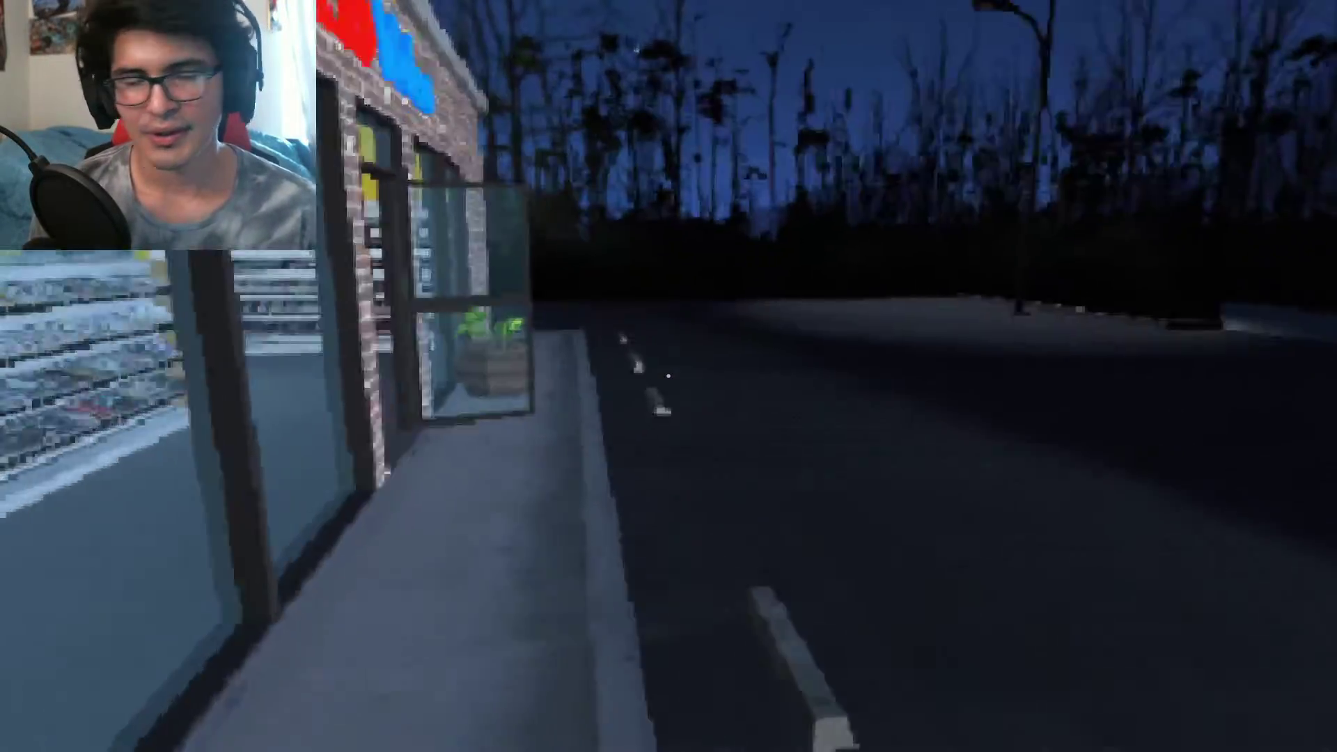
key(w)
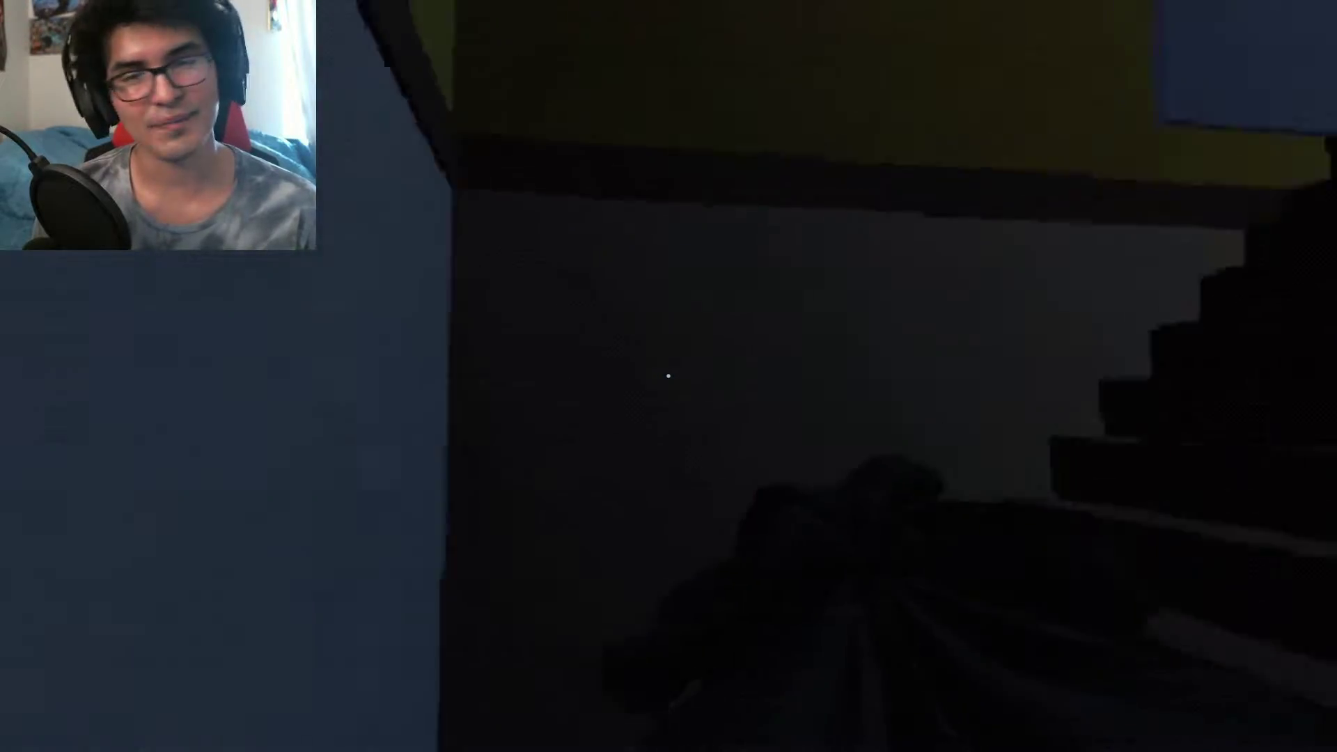
key(w)
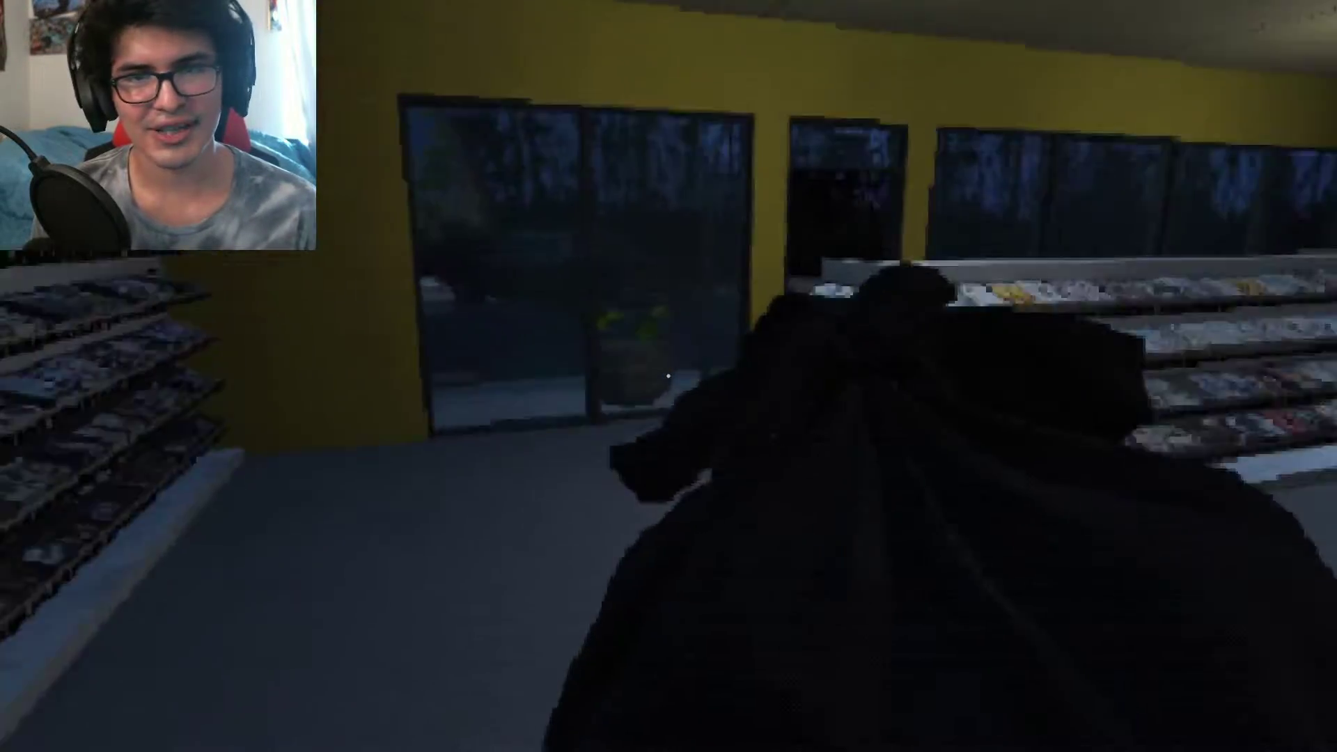
key(w)
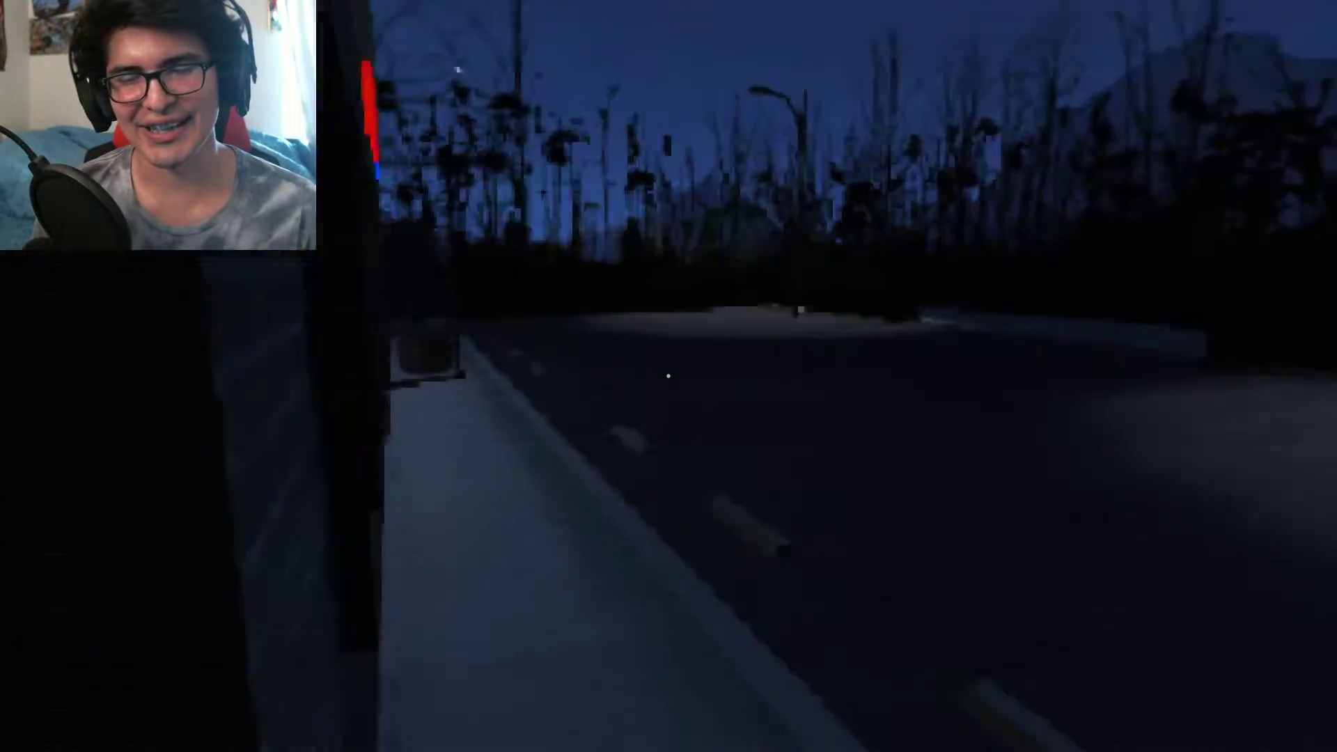
- Drop another trash bag into the outdoor bin and walk back through the store to the hallway
key(w)
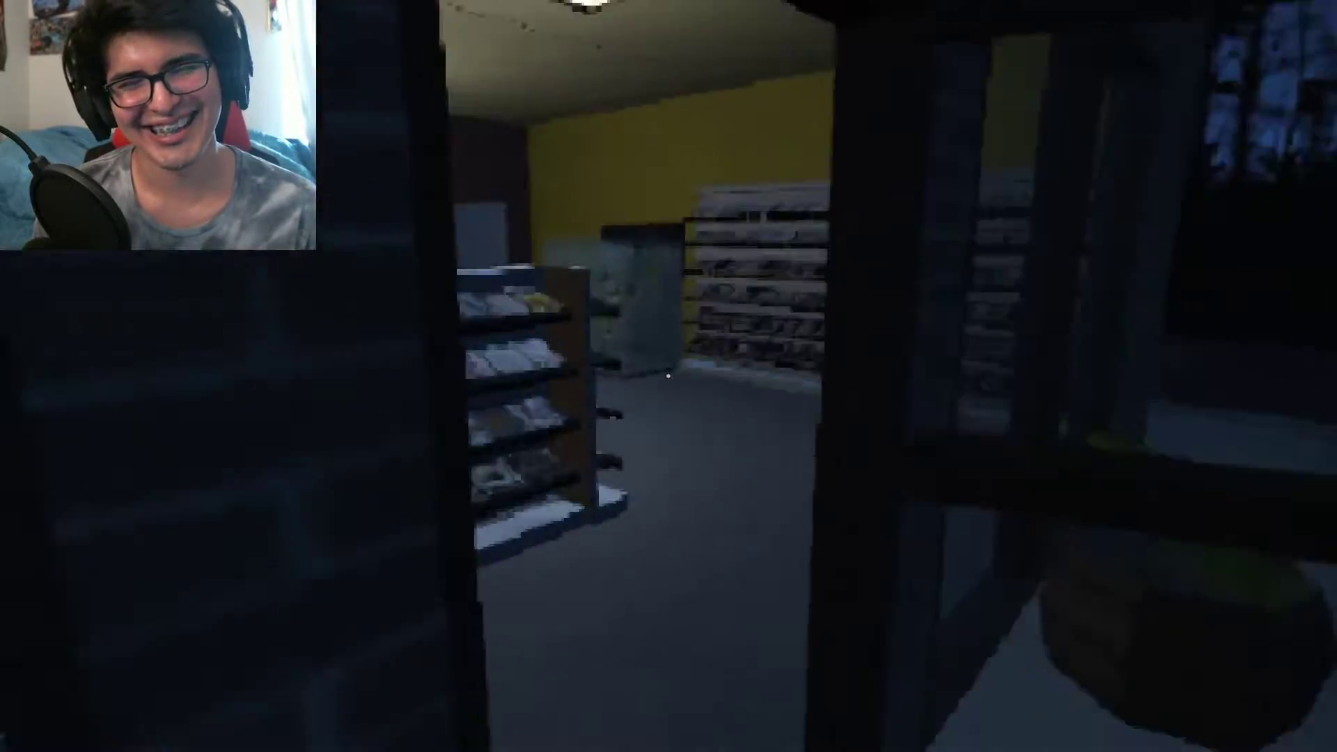
key(w)
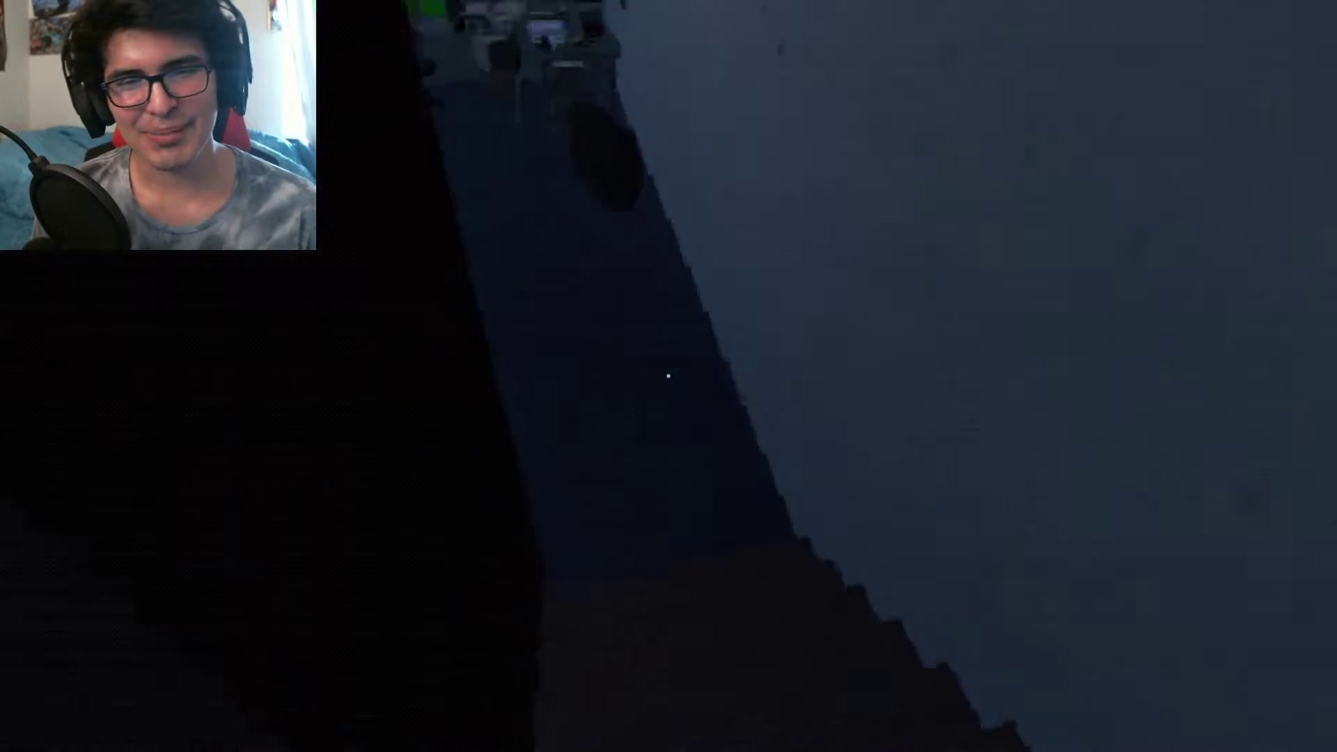
drag(668, 376, 667, 376)
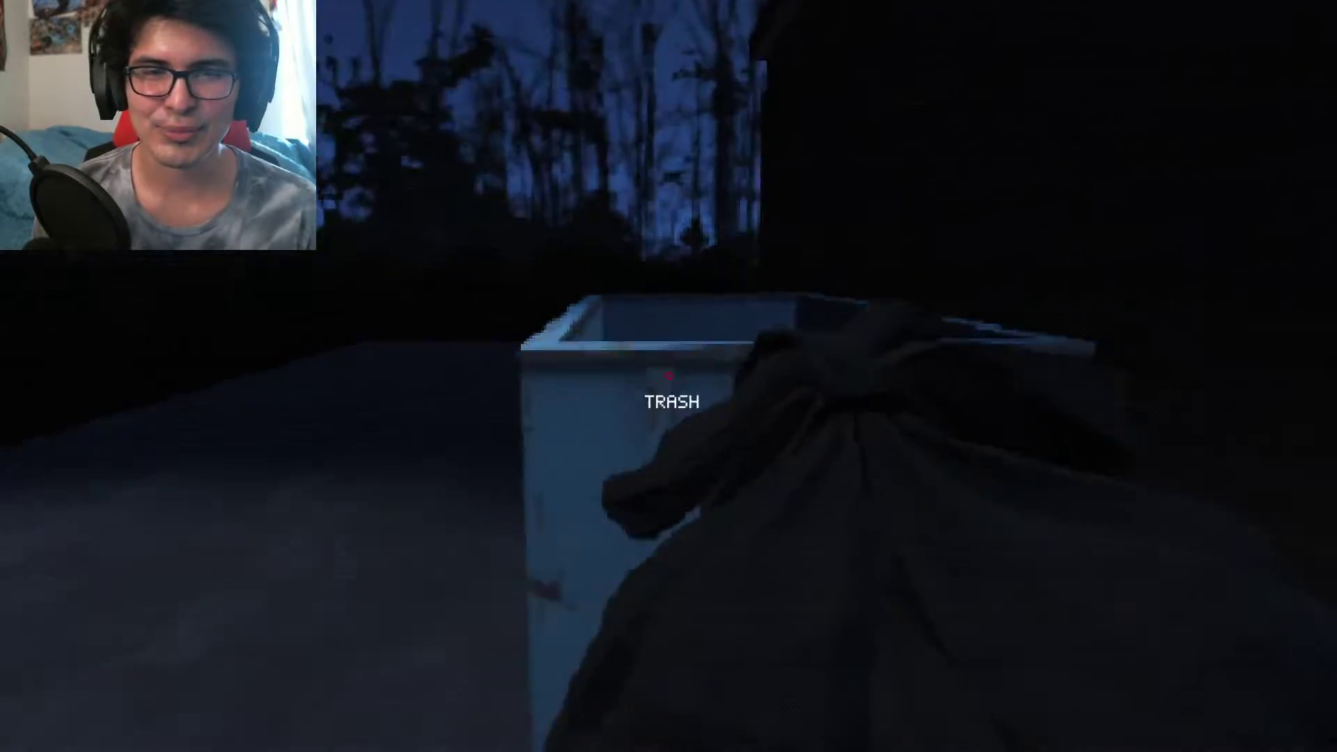
click(668, 376)
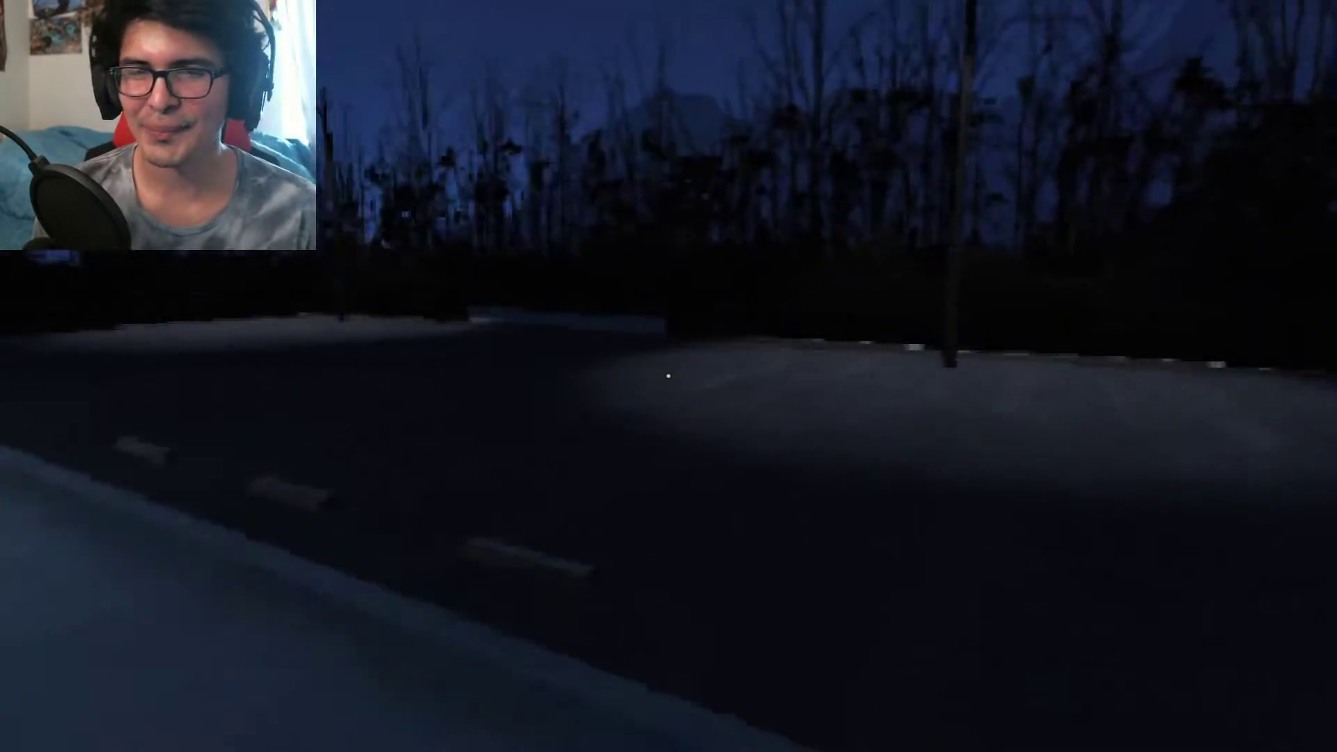
key(w)
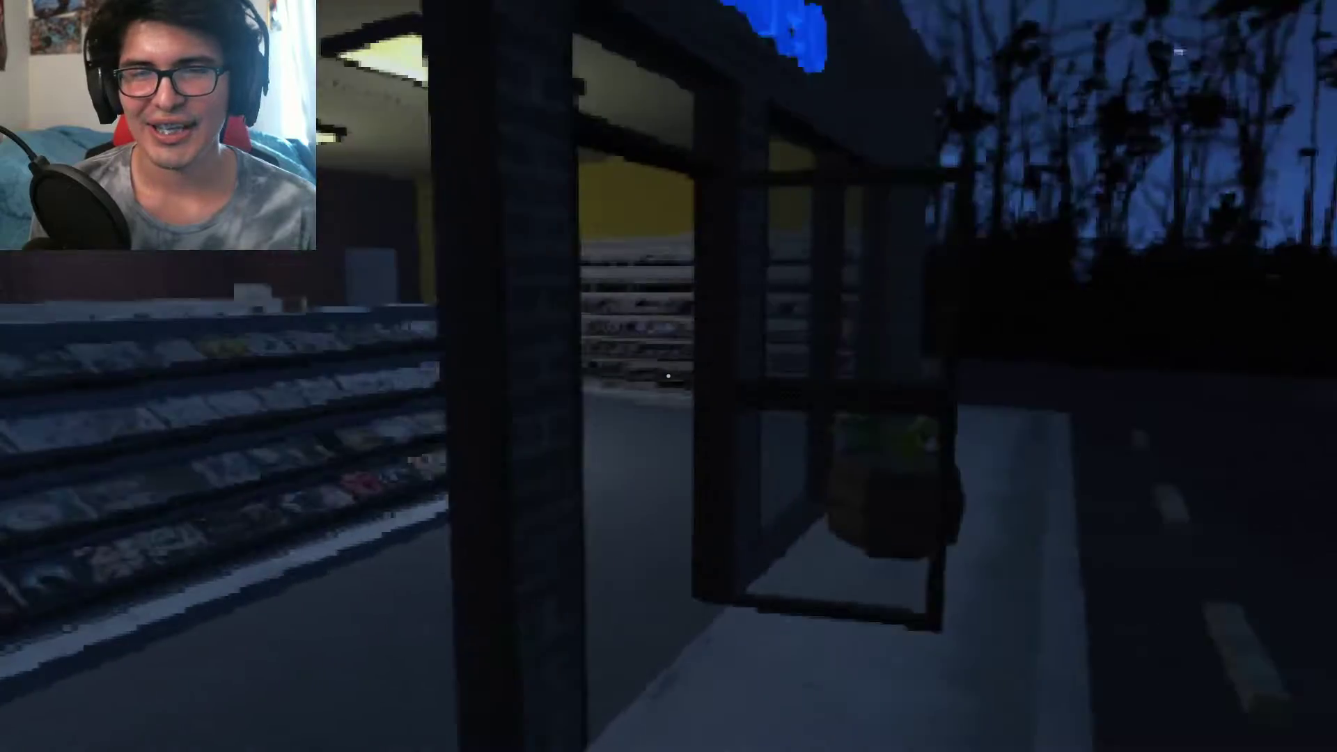
key(w)
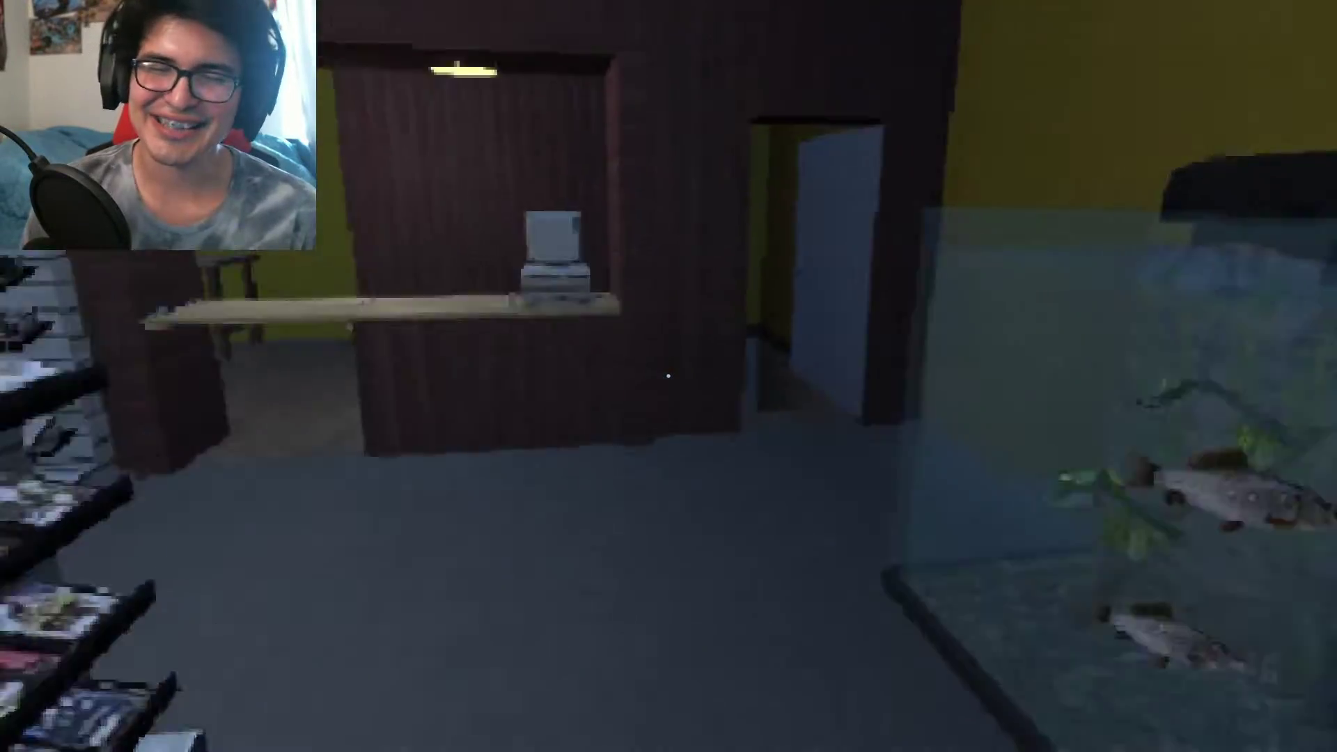
key(w)
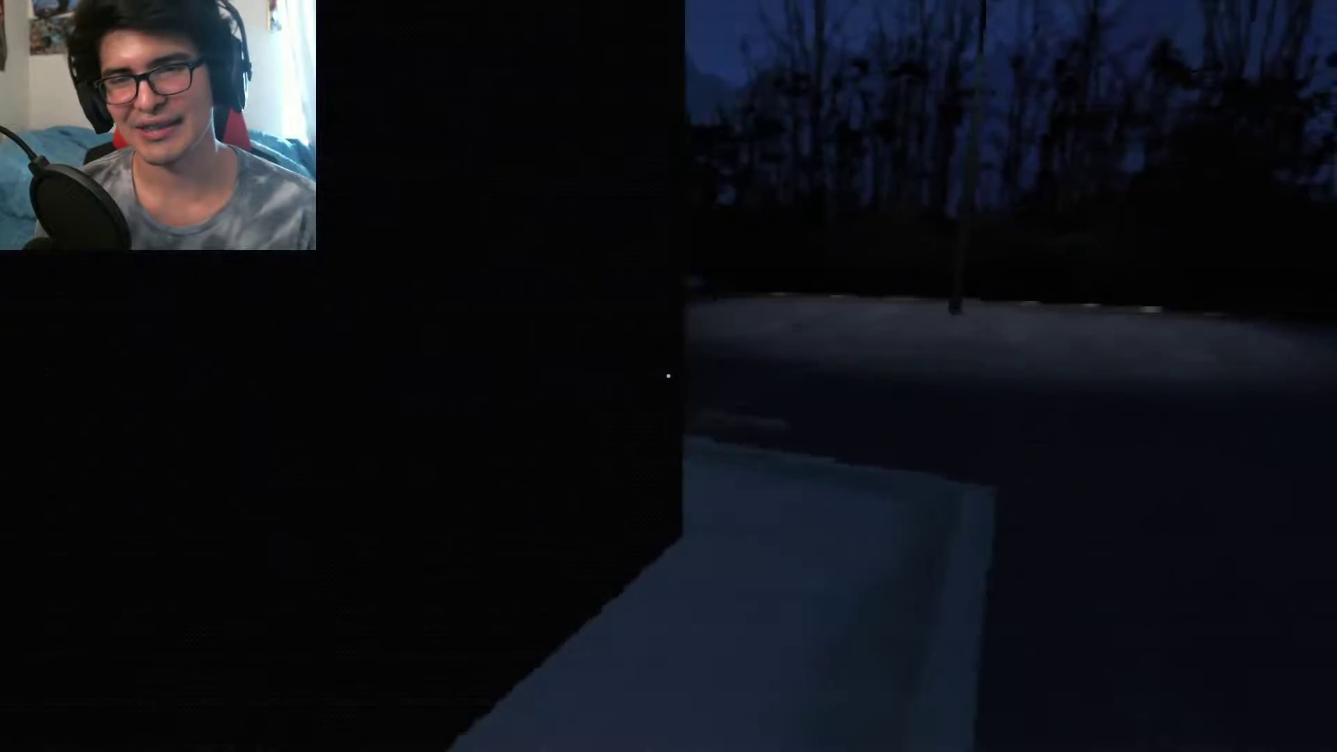
- Walk from the bin into the store and swing open the counter flap
key(w)
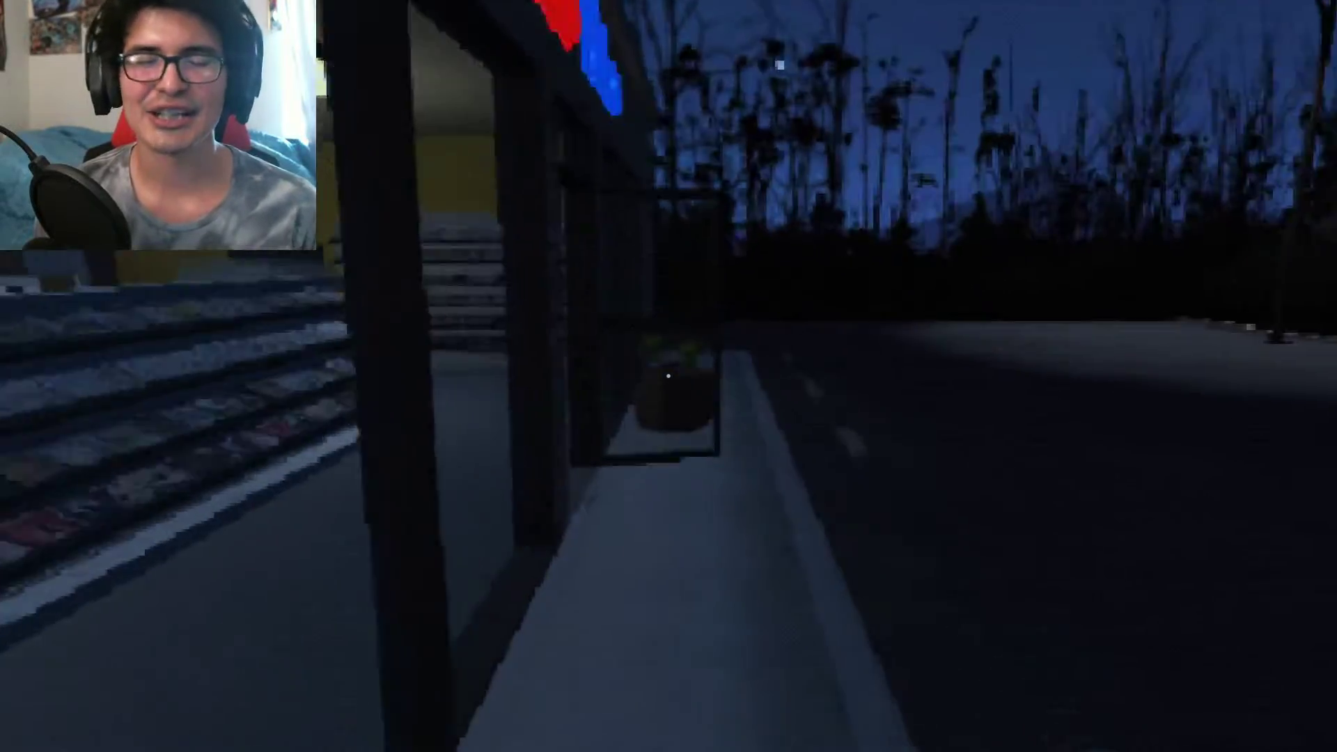
key(w)
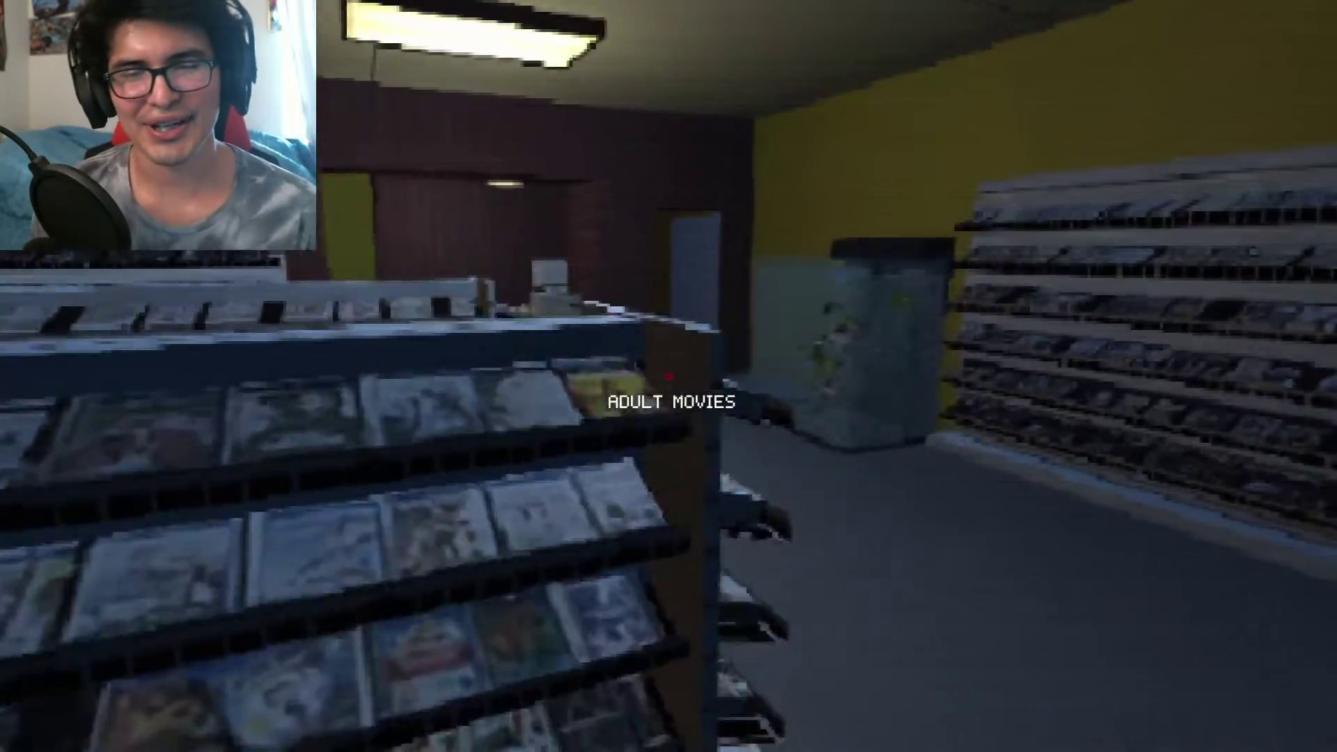
key(w)
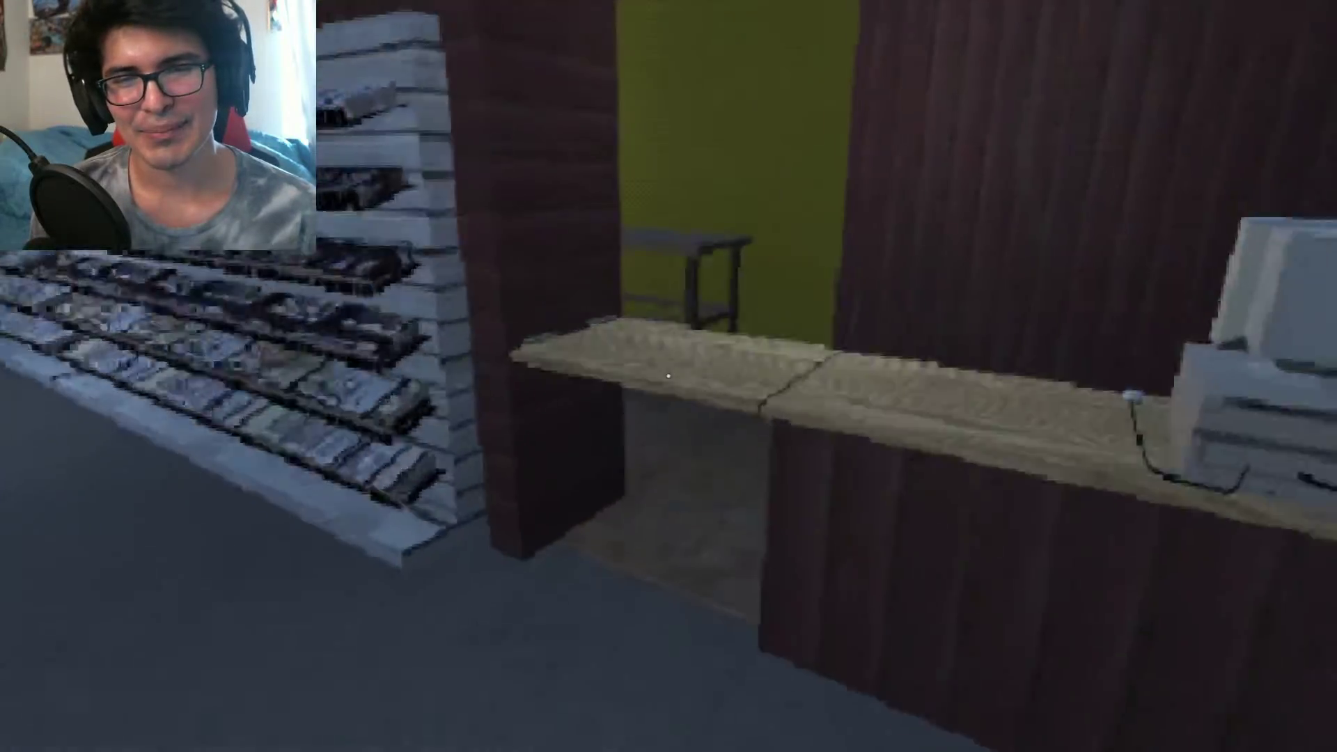
click(669, 374)
key(w)
key(w)
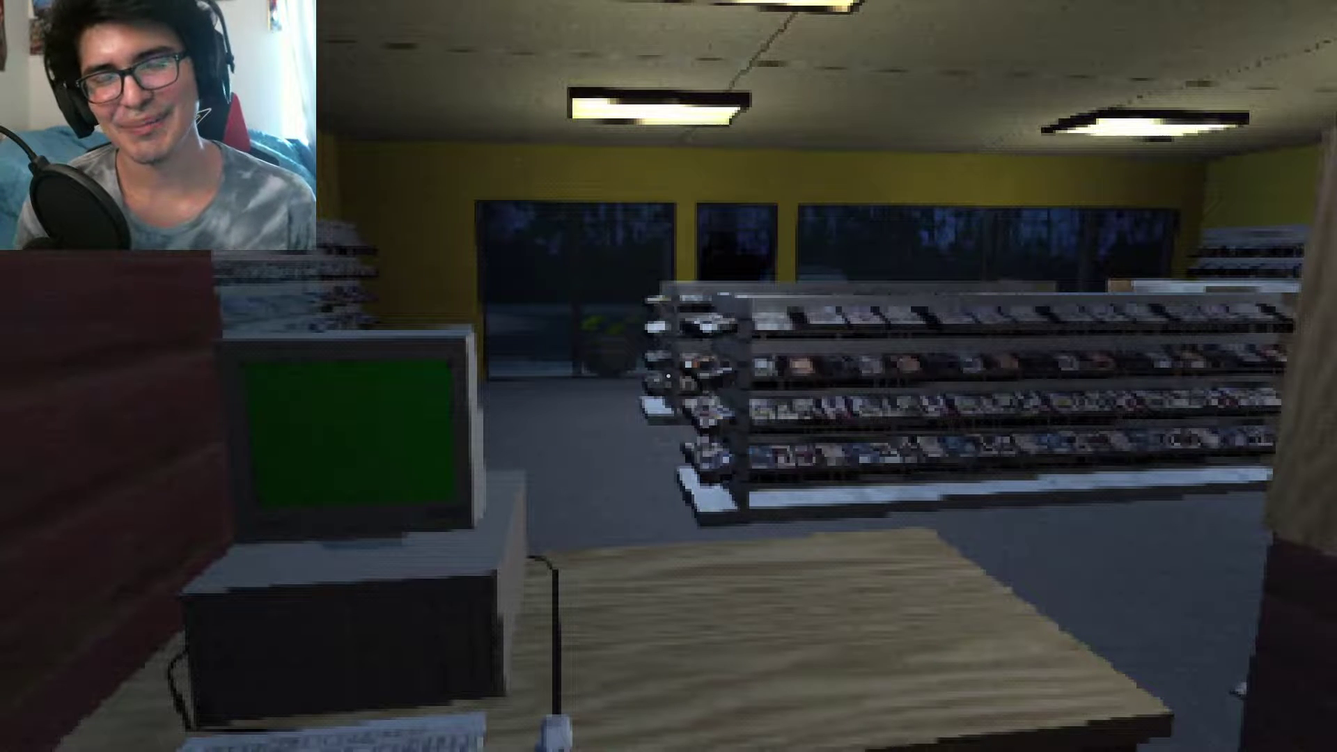
- Move around behind the counter, toward the cabinet and video shelf, and back by the computer
key(d)
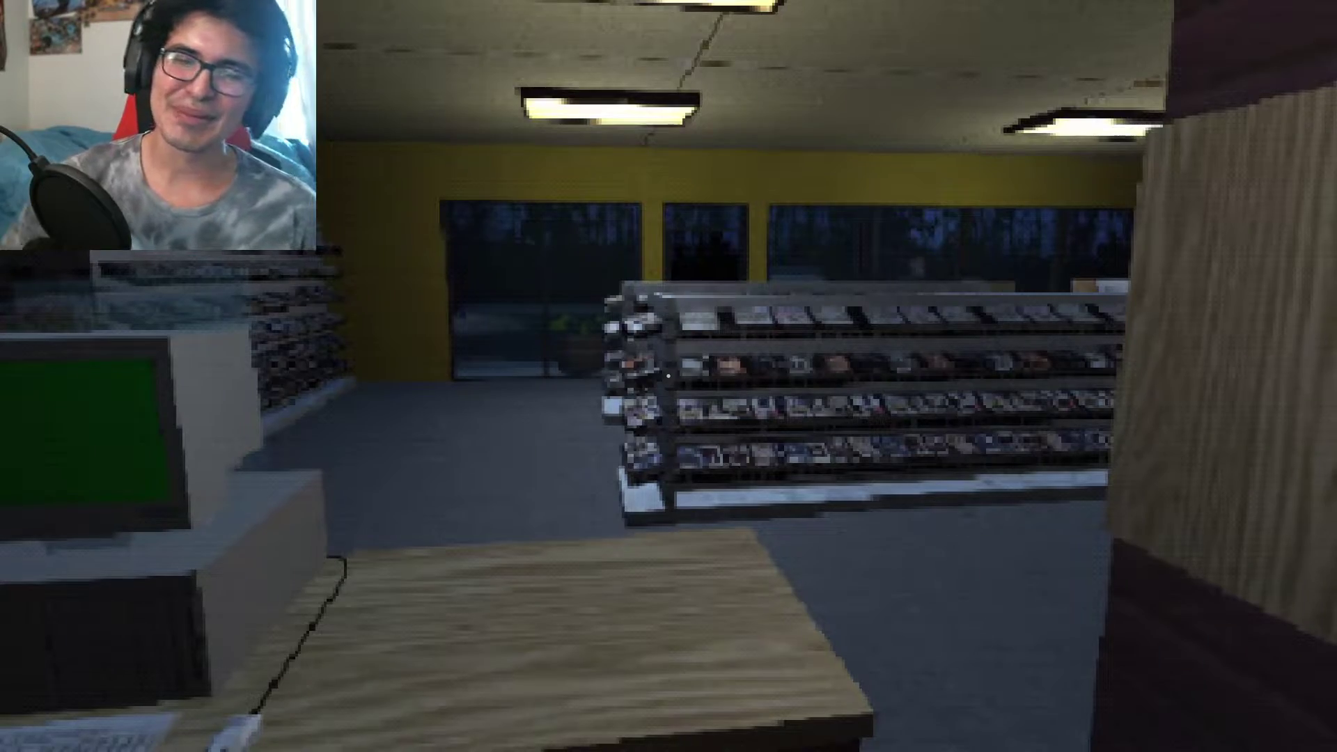
key(w)
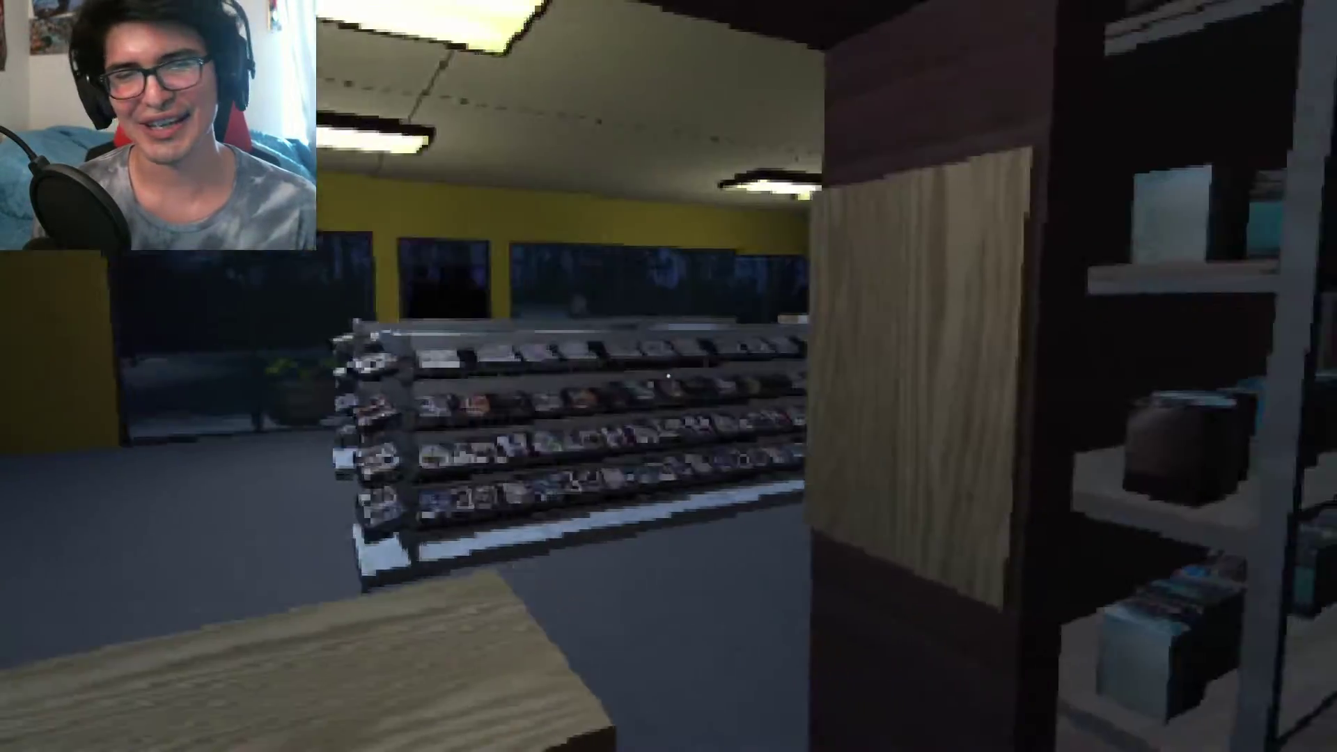
key(w)
key(s)
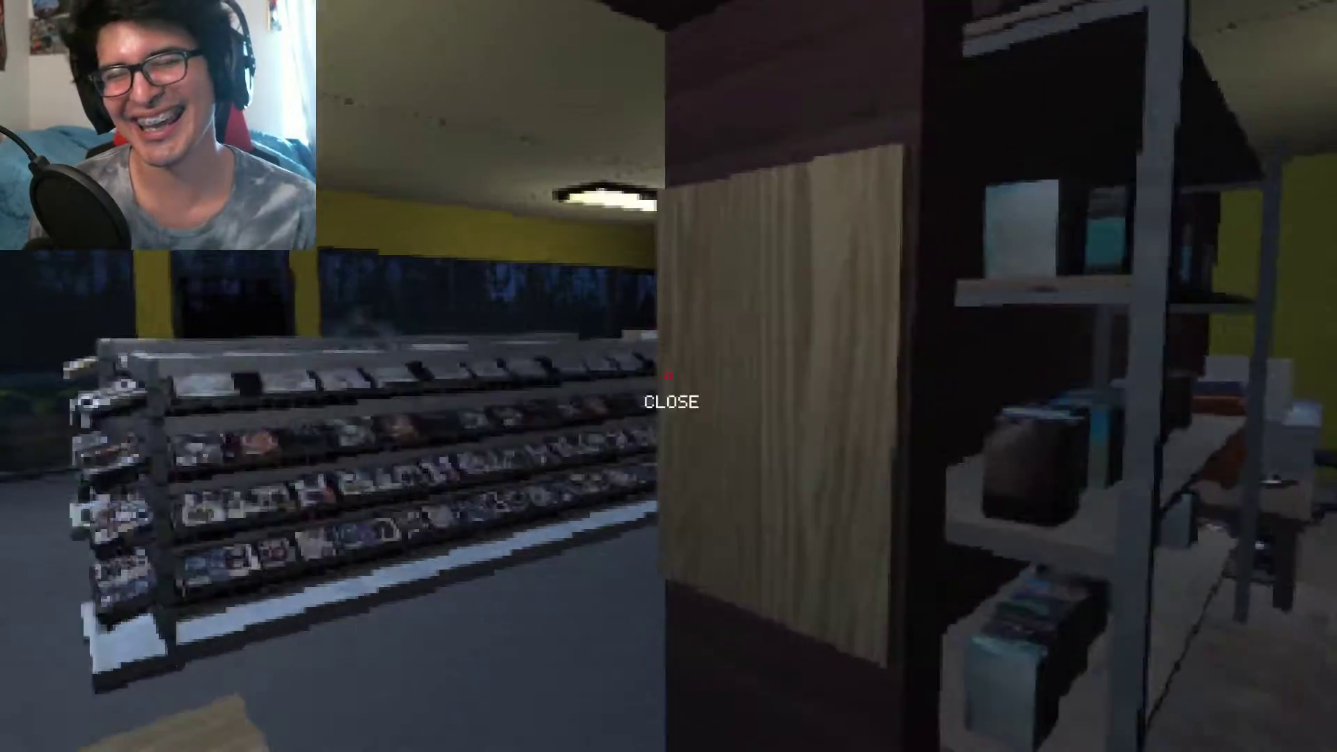
key(w)
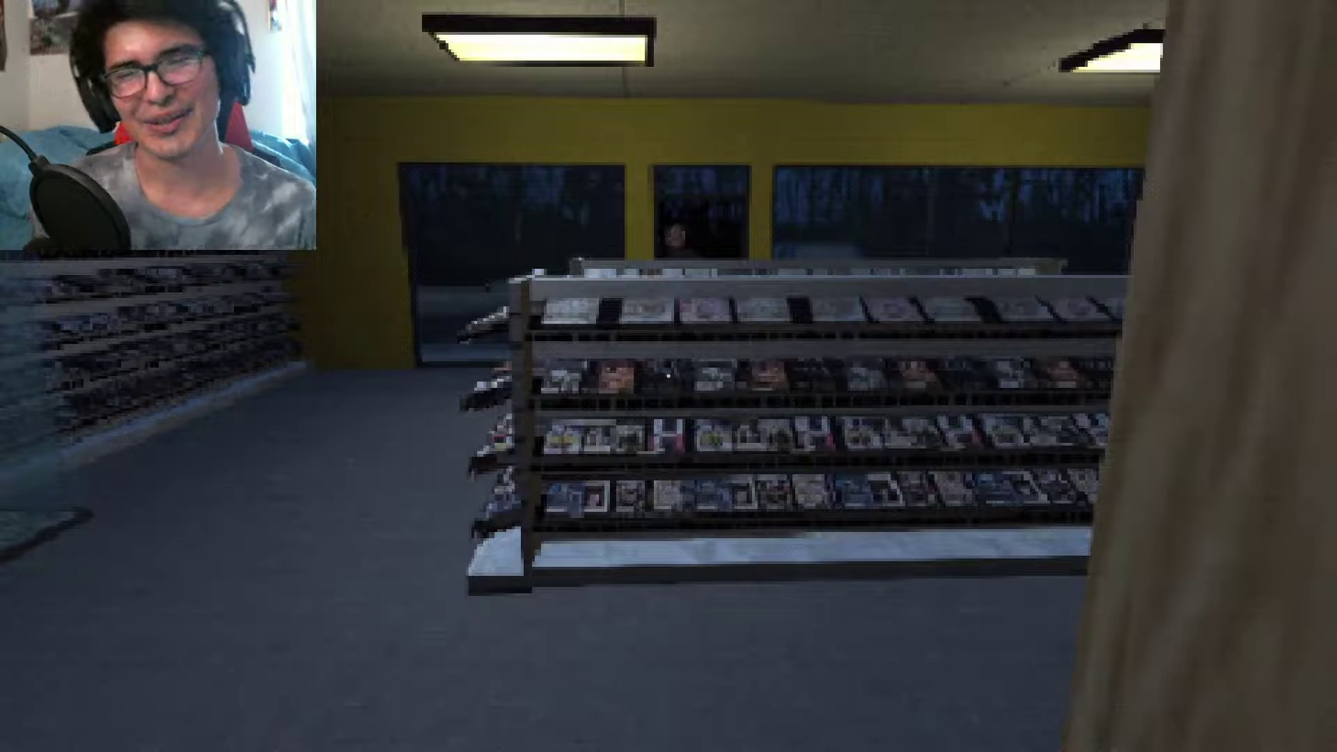
key(s)
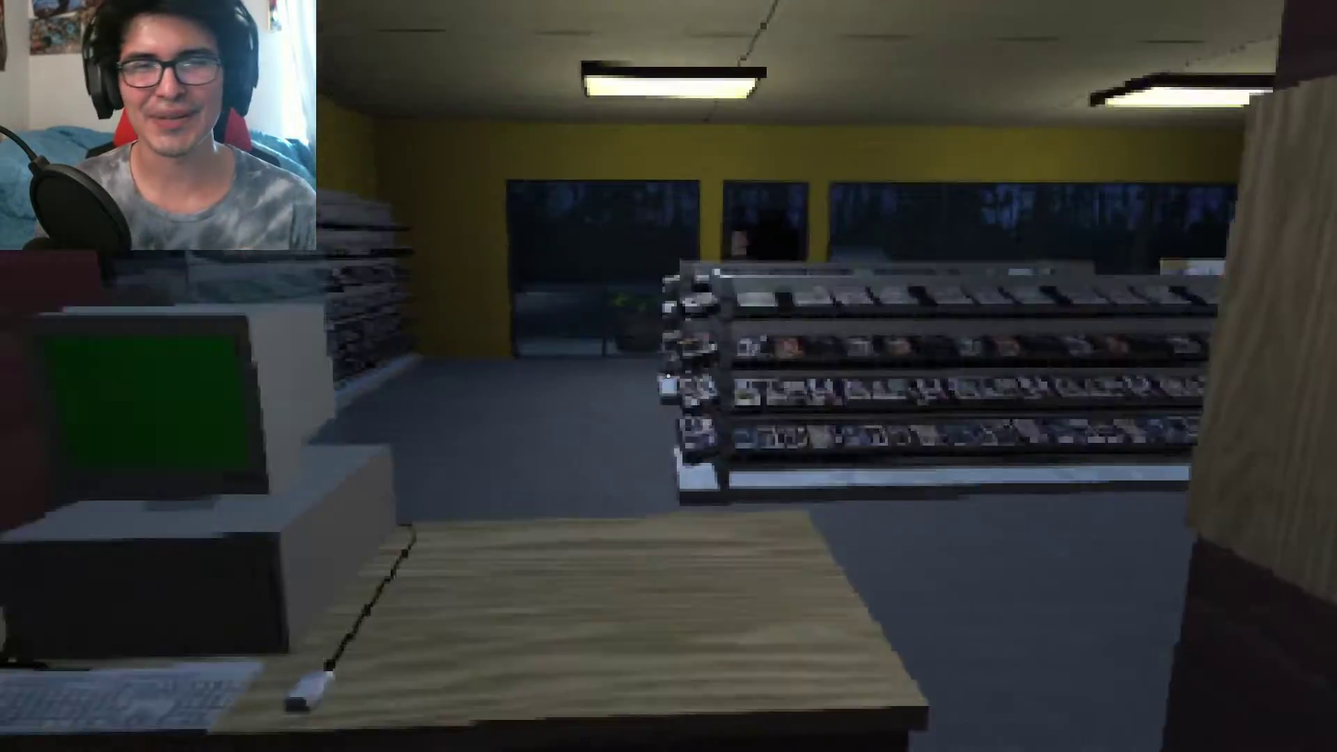
key(d)
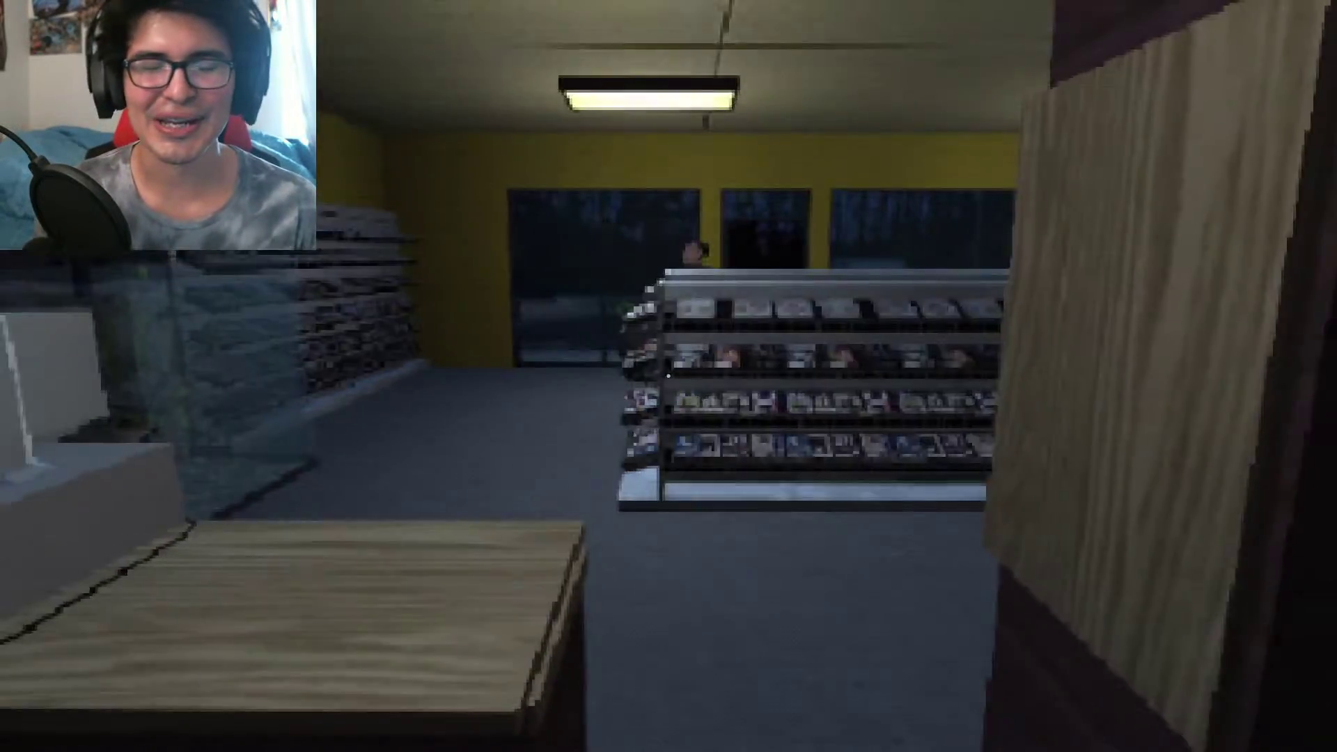
- Meet Marco at the counter, hear his bathroom request, and close his thank-you message
key(w)
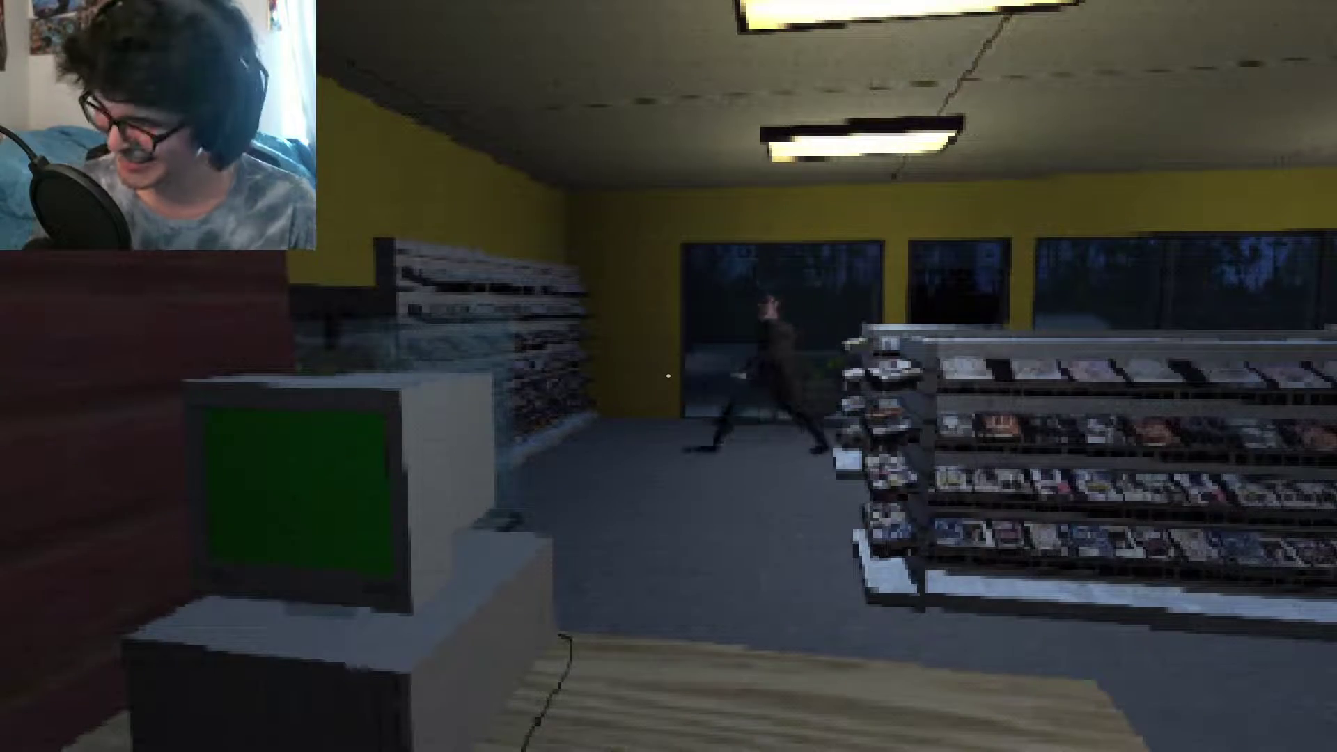
key(w)
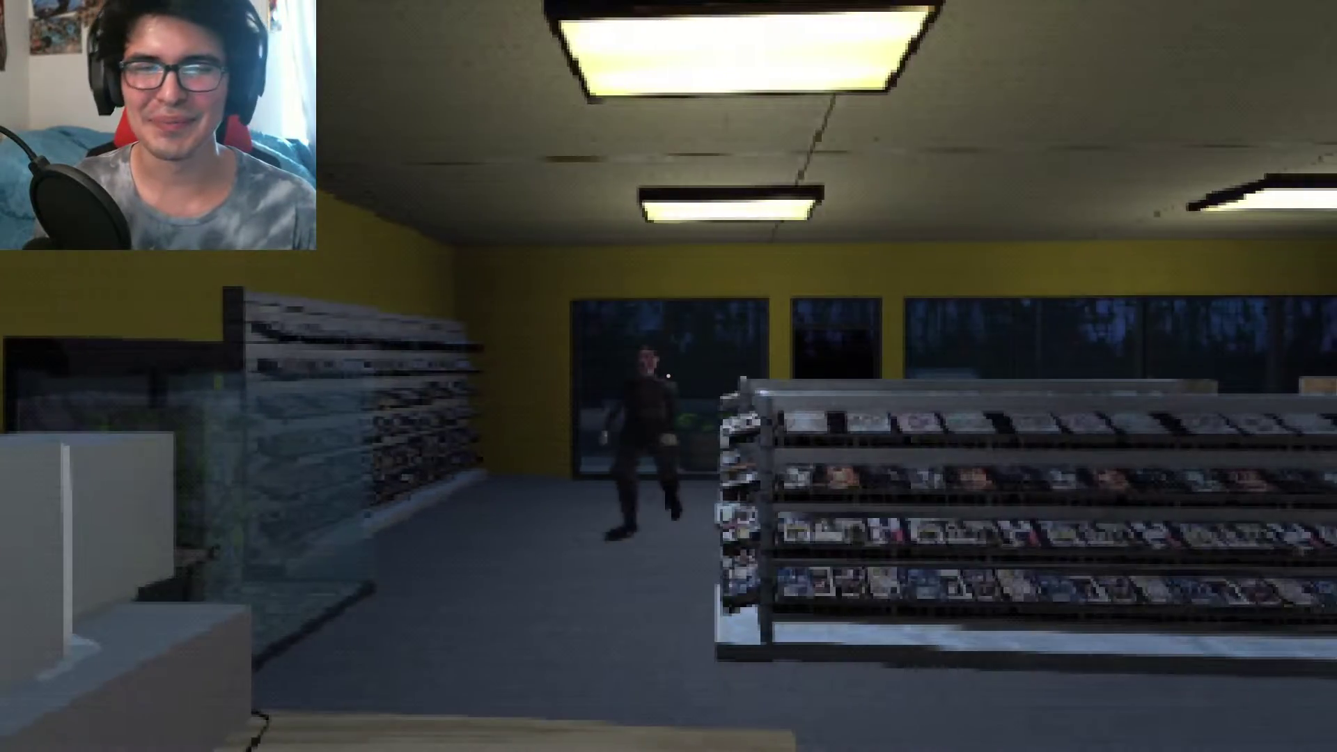
key(d)
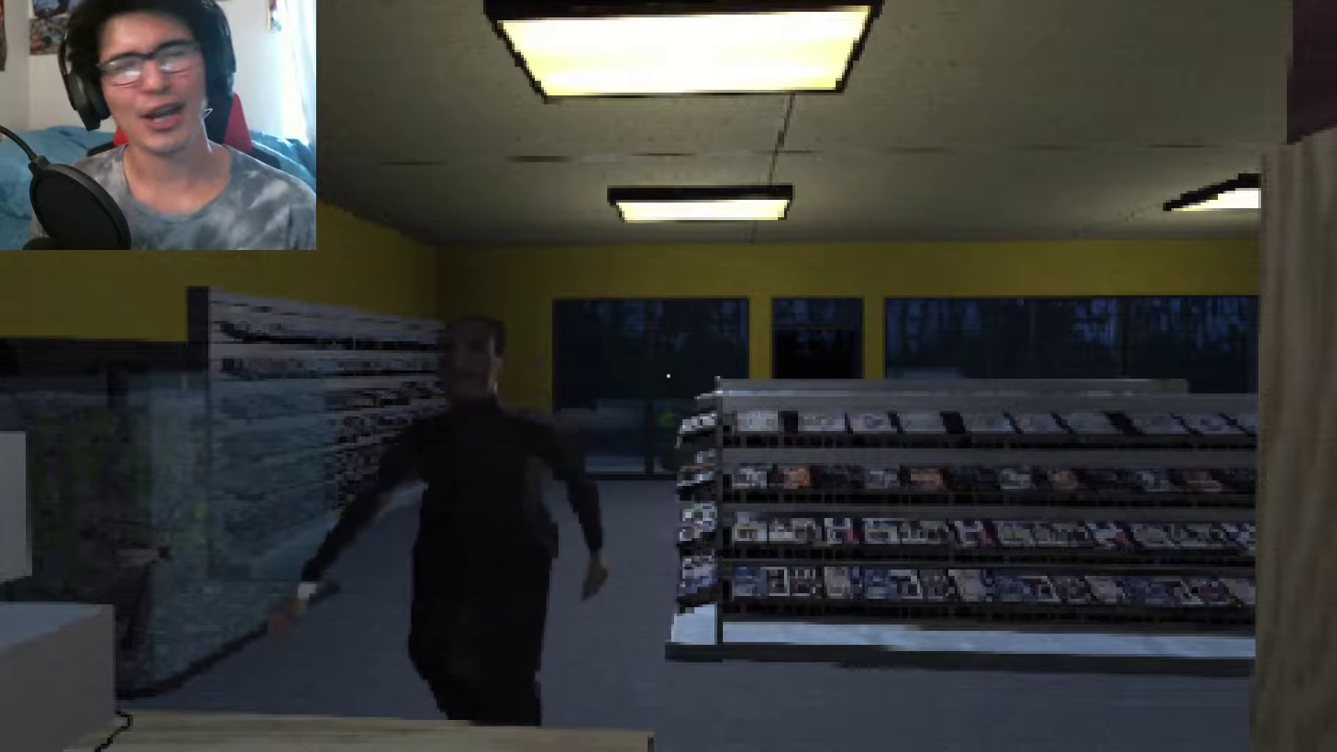
key(a)
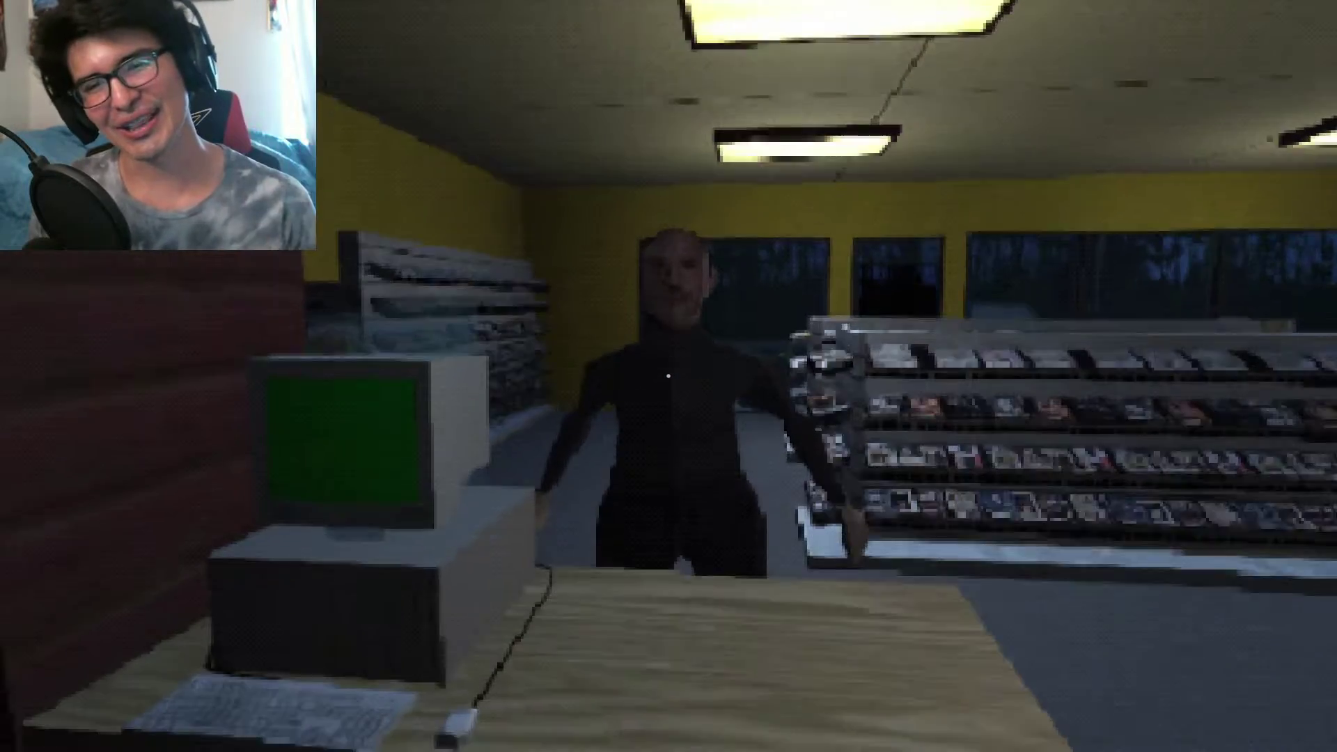
key(w)
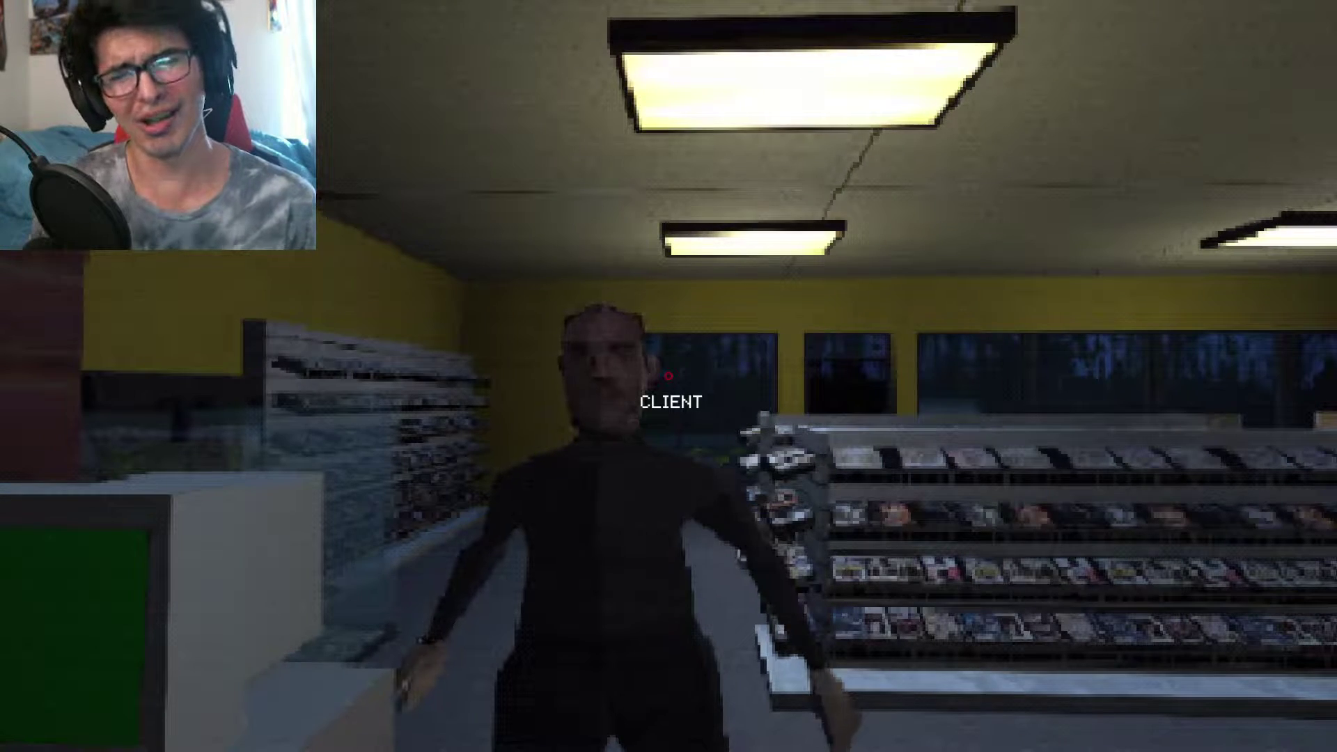
key(s)
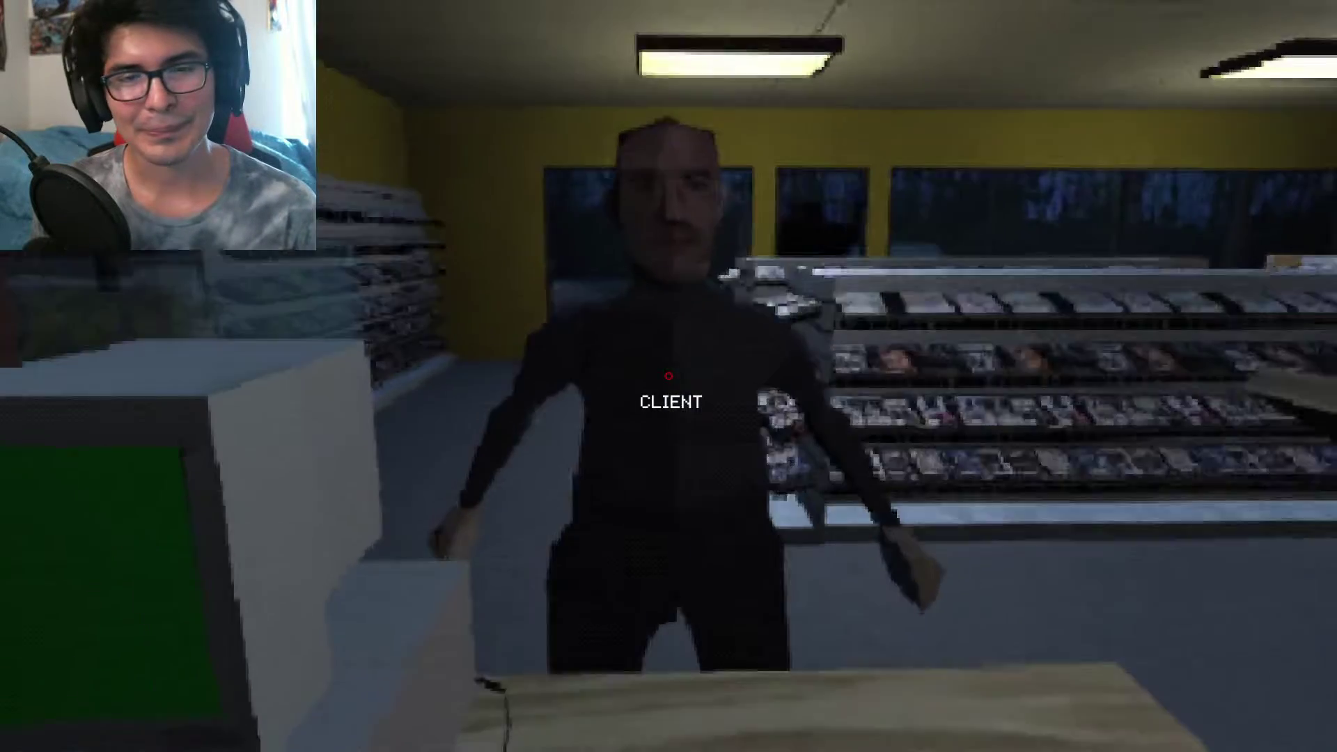
click(669, 376)
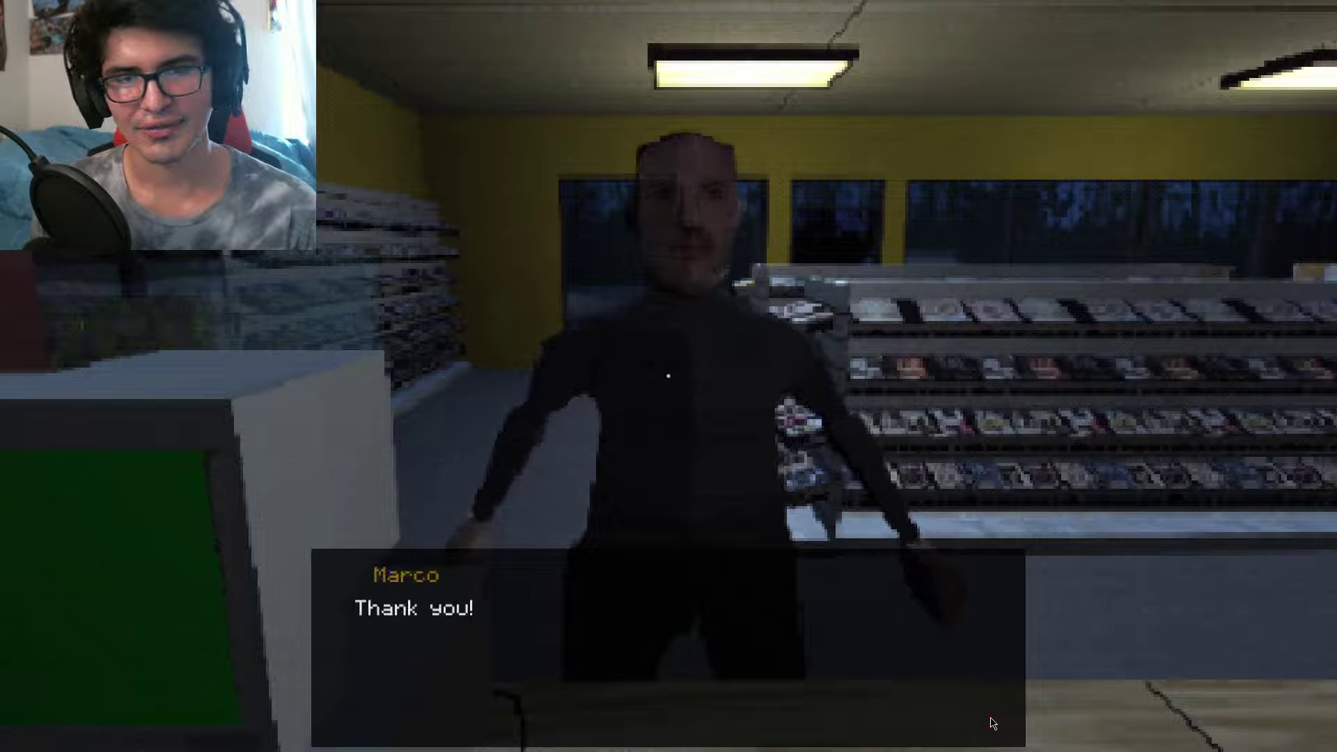
click(993, 723)
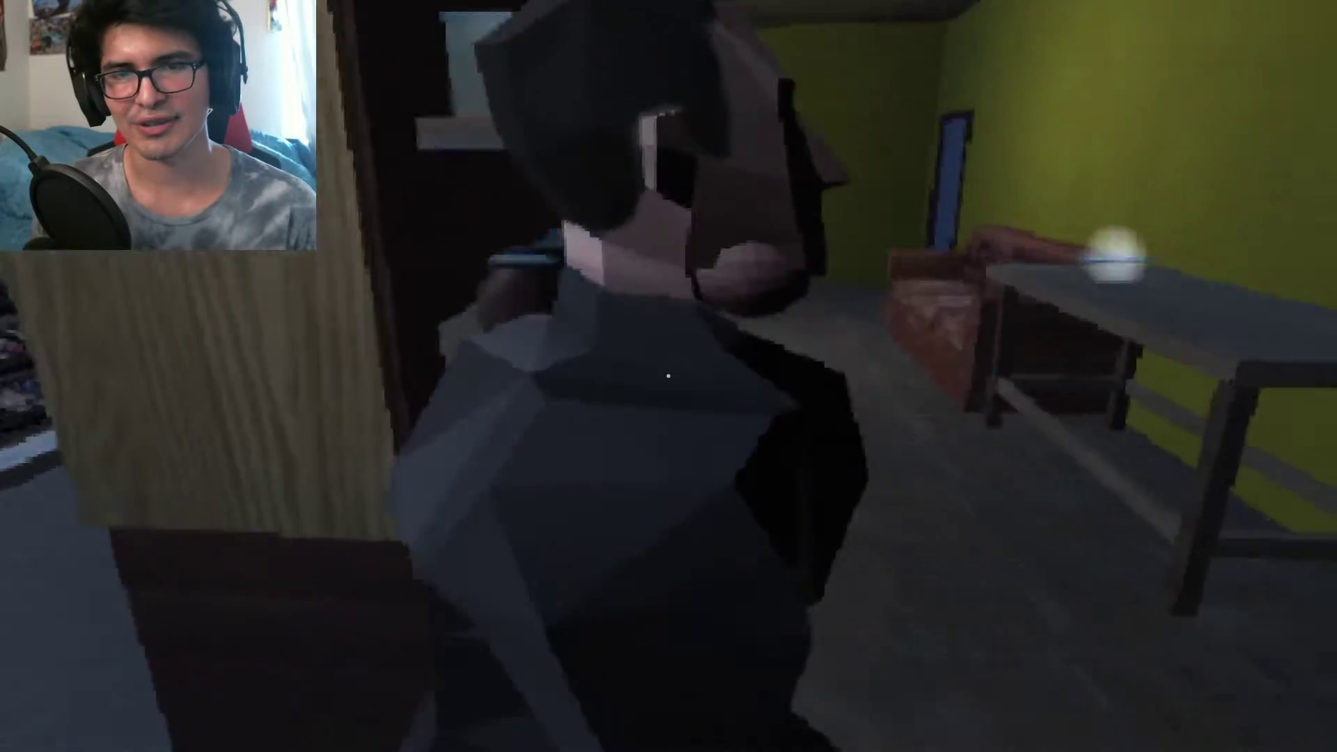
key(w)
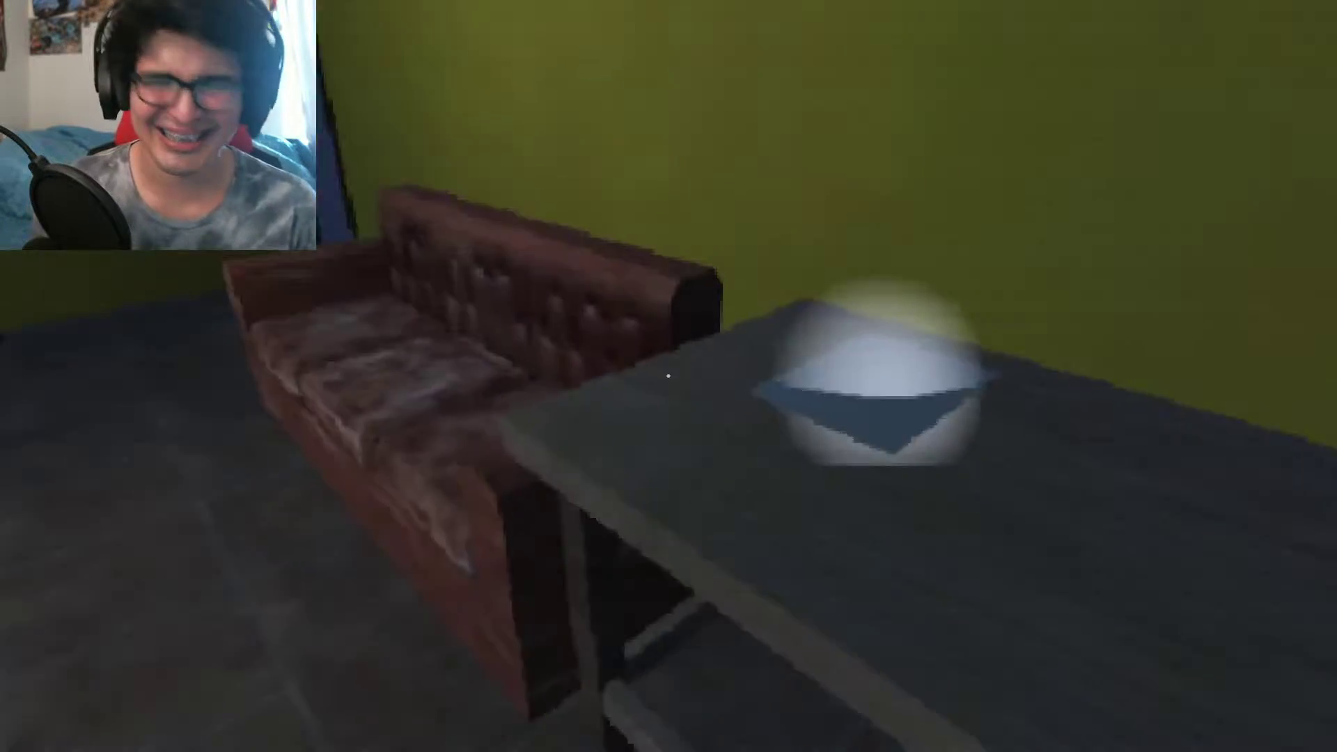
drag(669, 376, 669, 376)
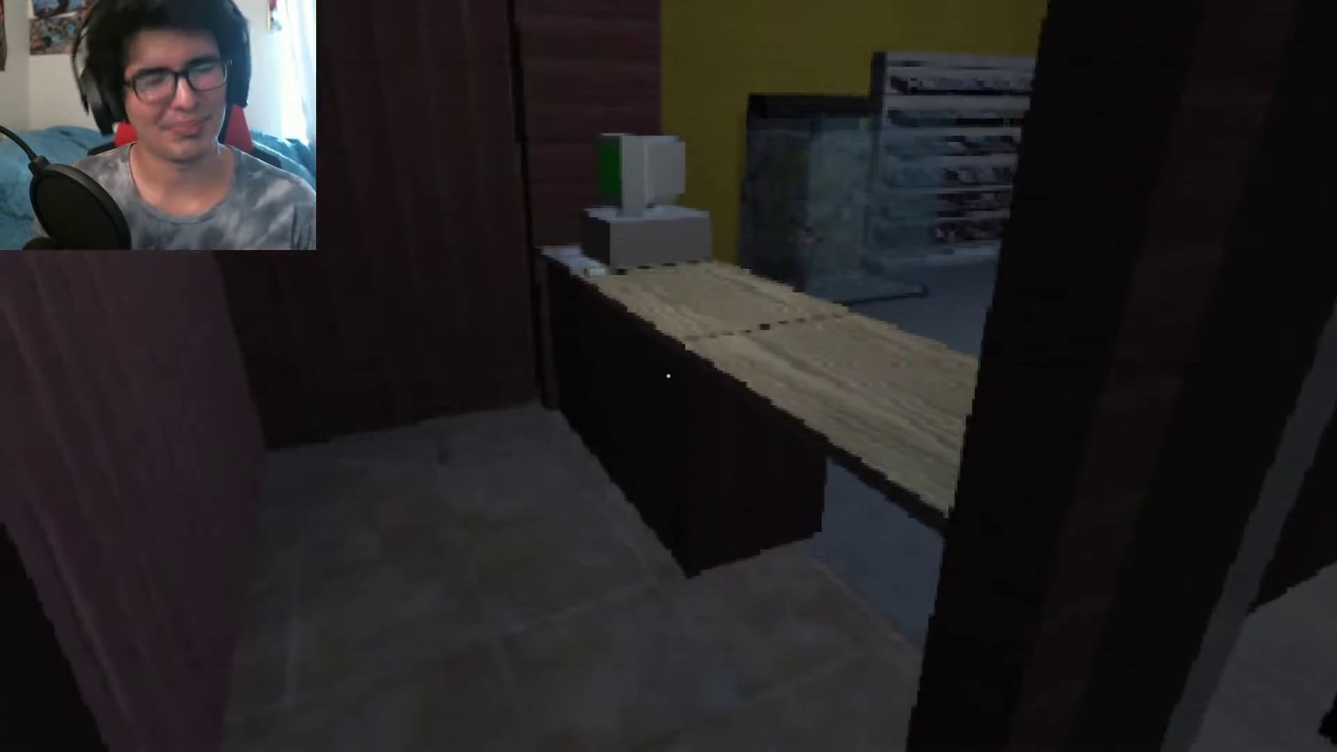
click(669, 377)
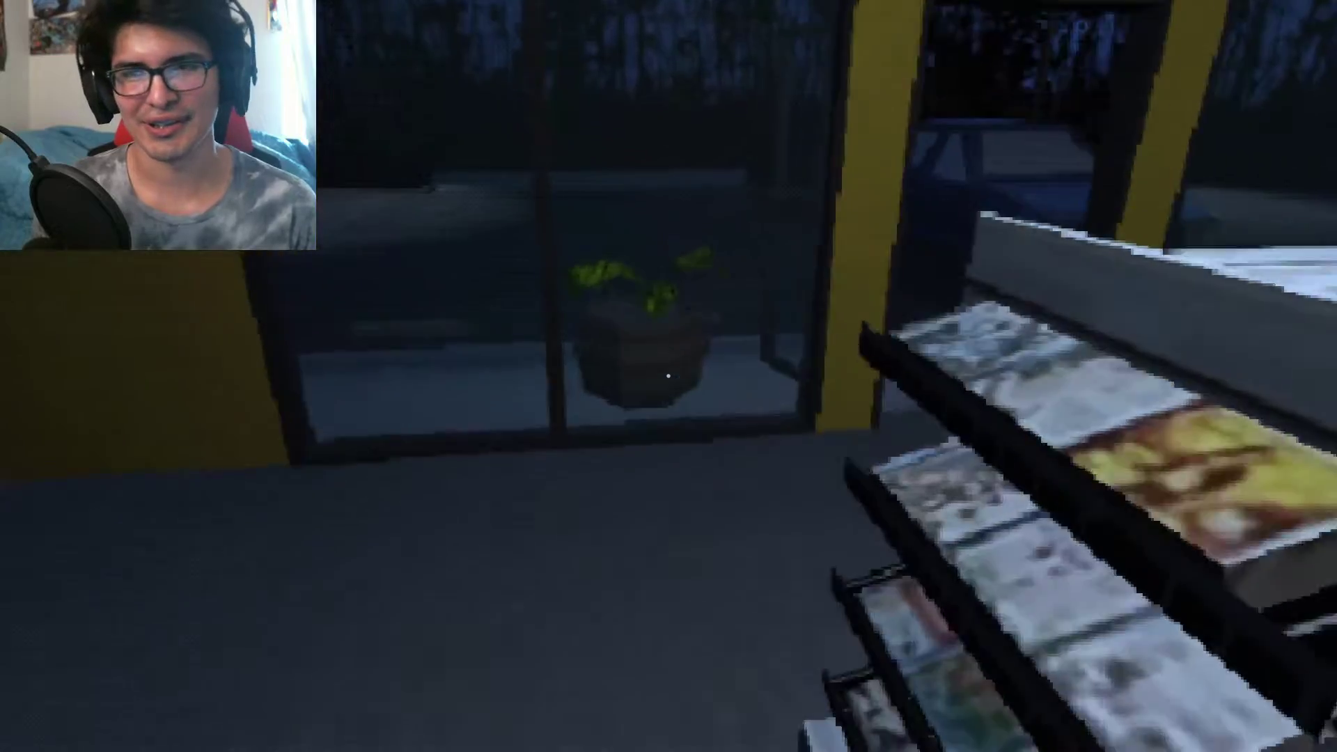
- Browse the Adult Movies and comedy shelves, then walk back to the counter doorway
key(w)
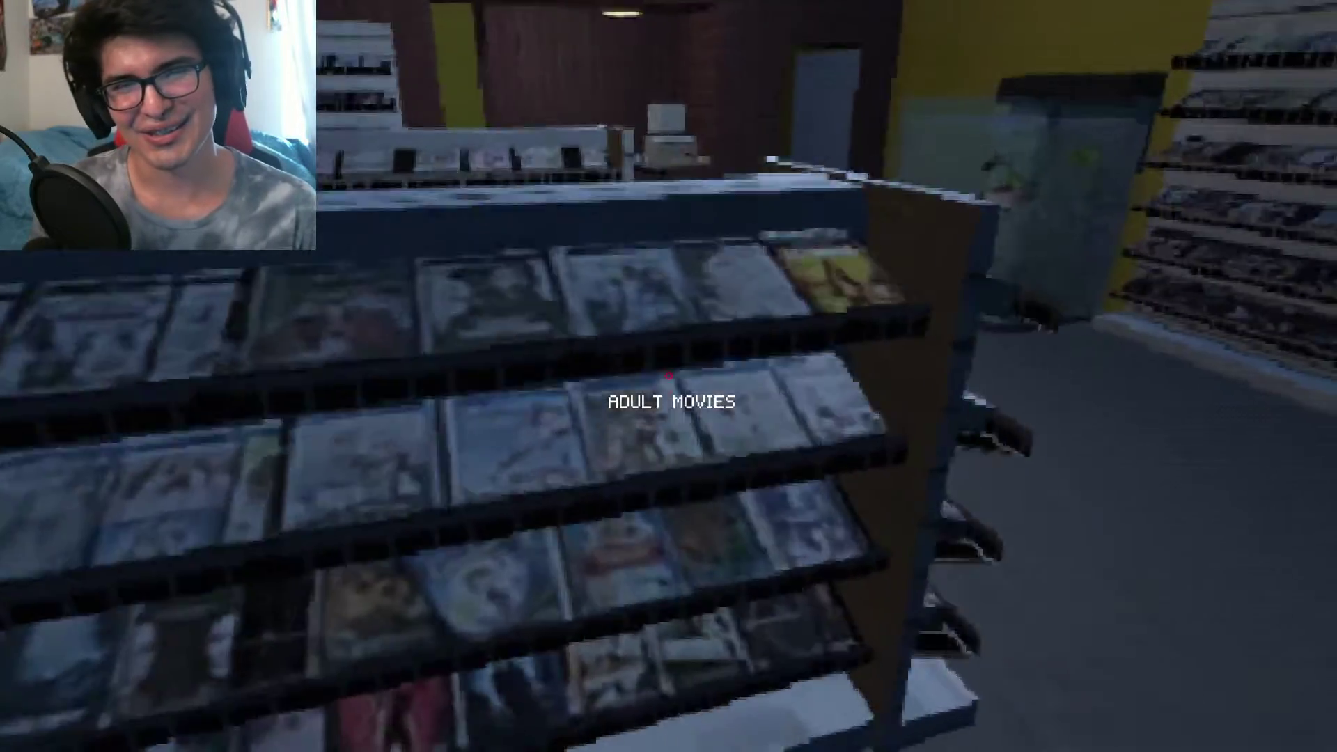
key(w)
key(s)
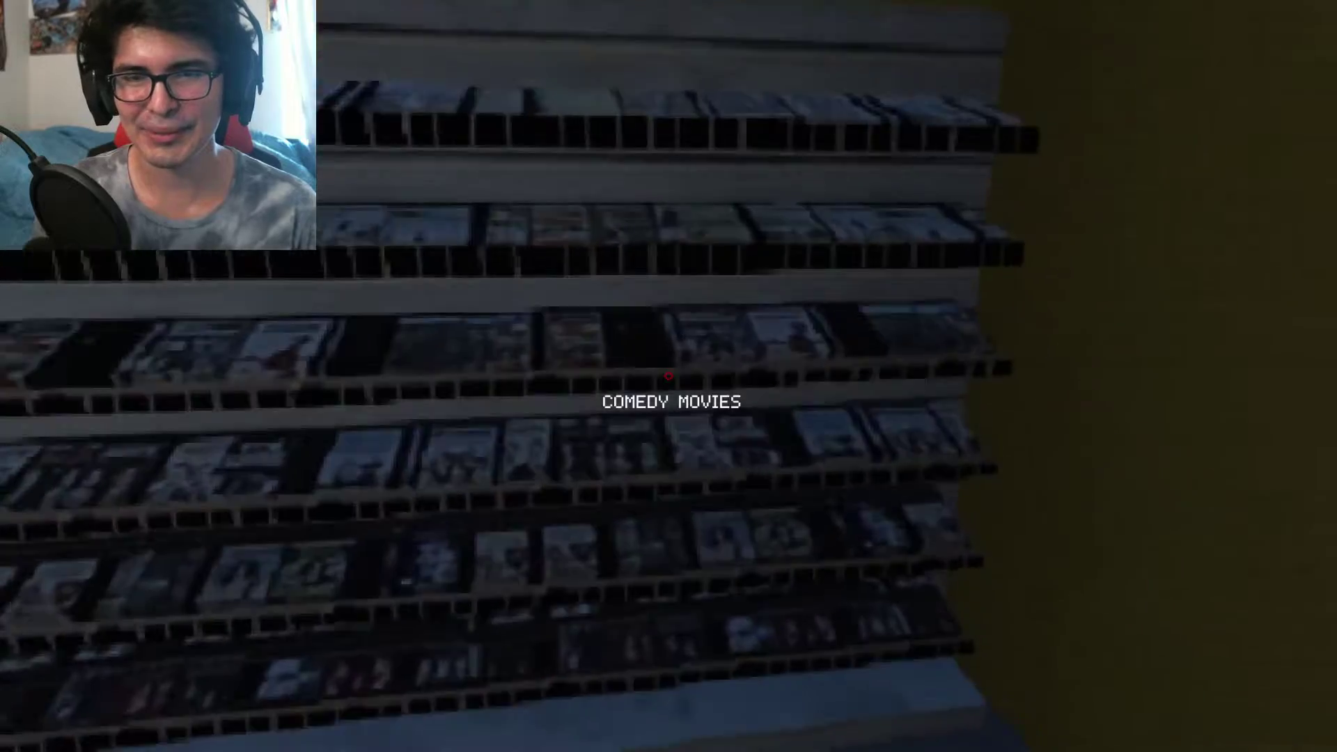
key(w)
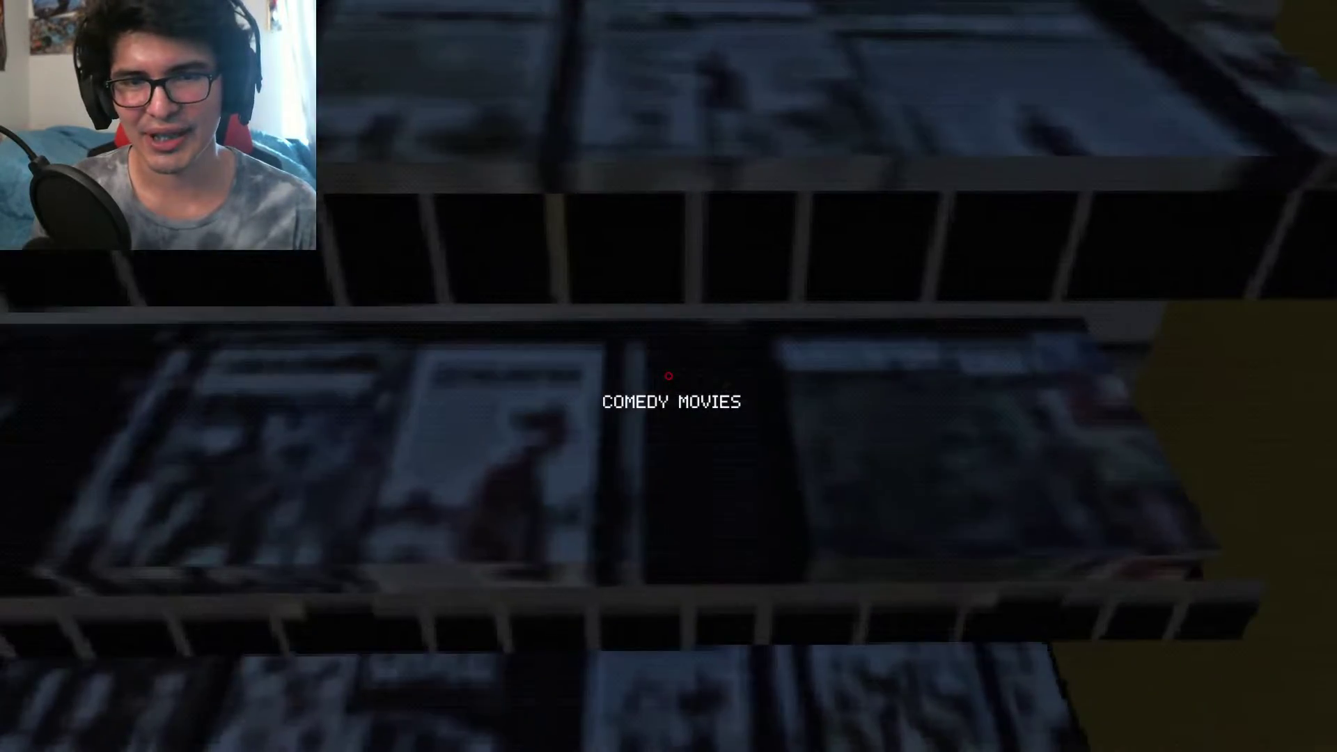
key(s)
key(w)
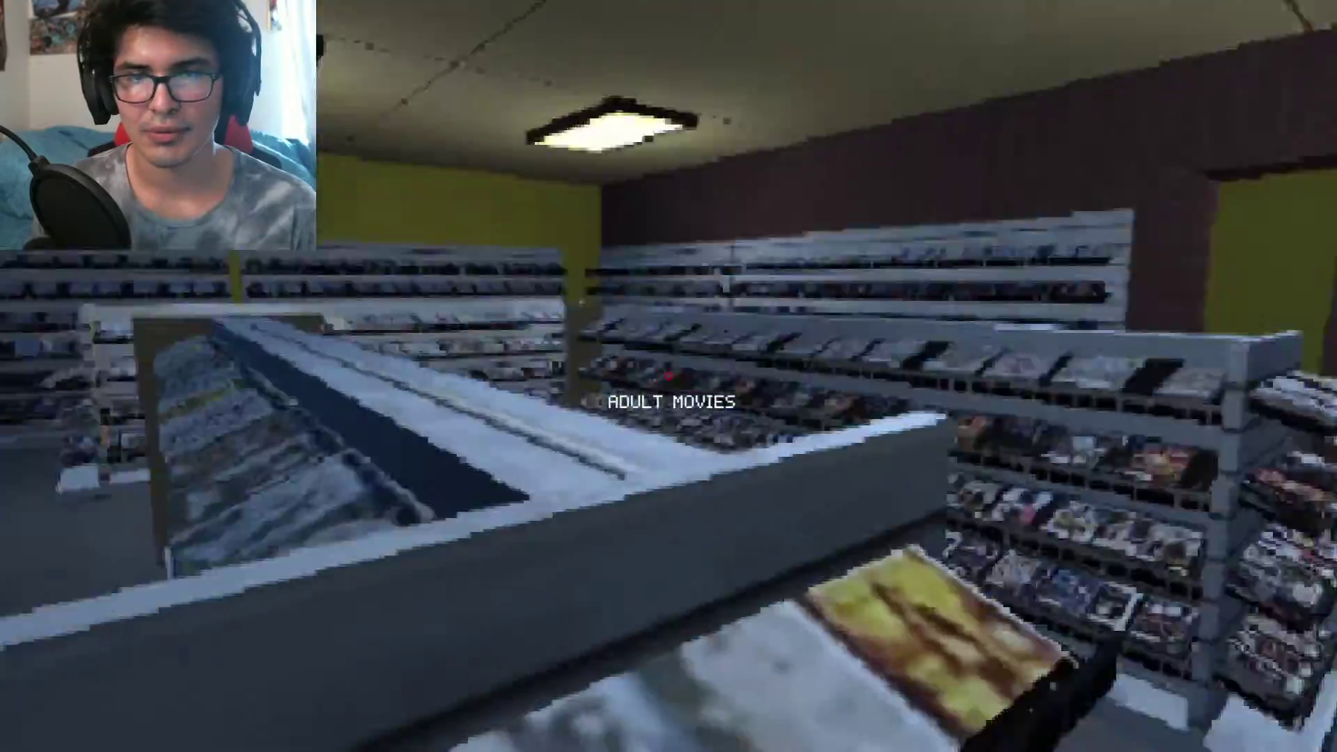
key(w)
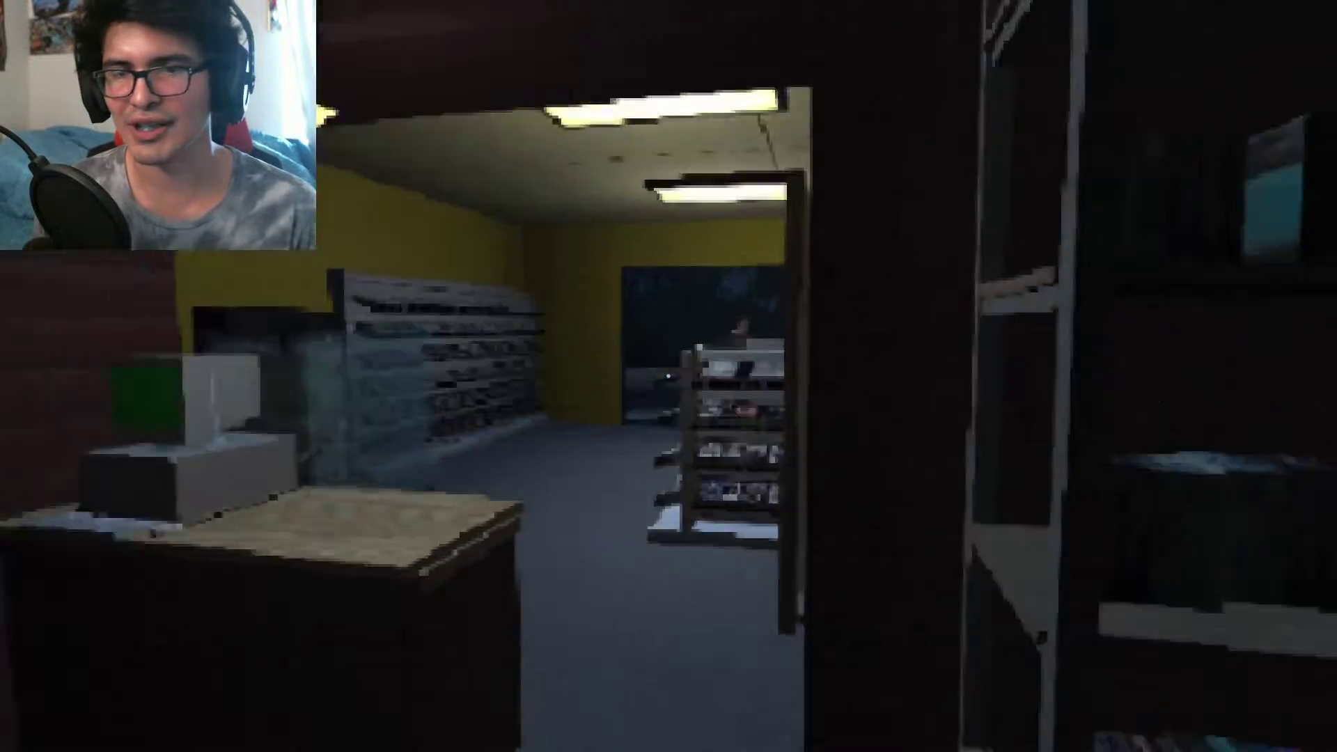
key(s)
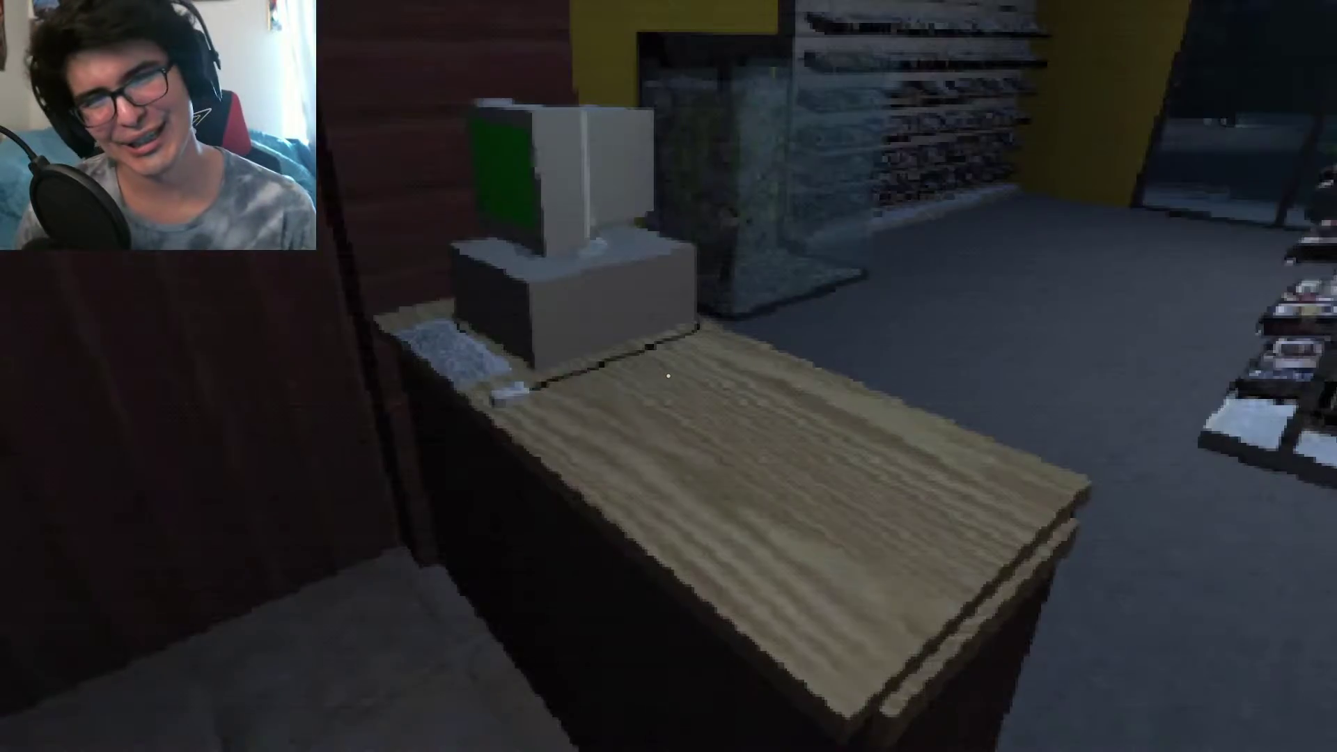
- Shut the cabinet door, check the clogged toilet, and walk back into the store
key(s)
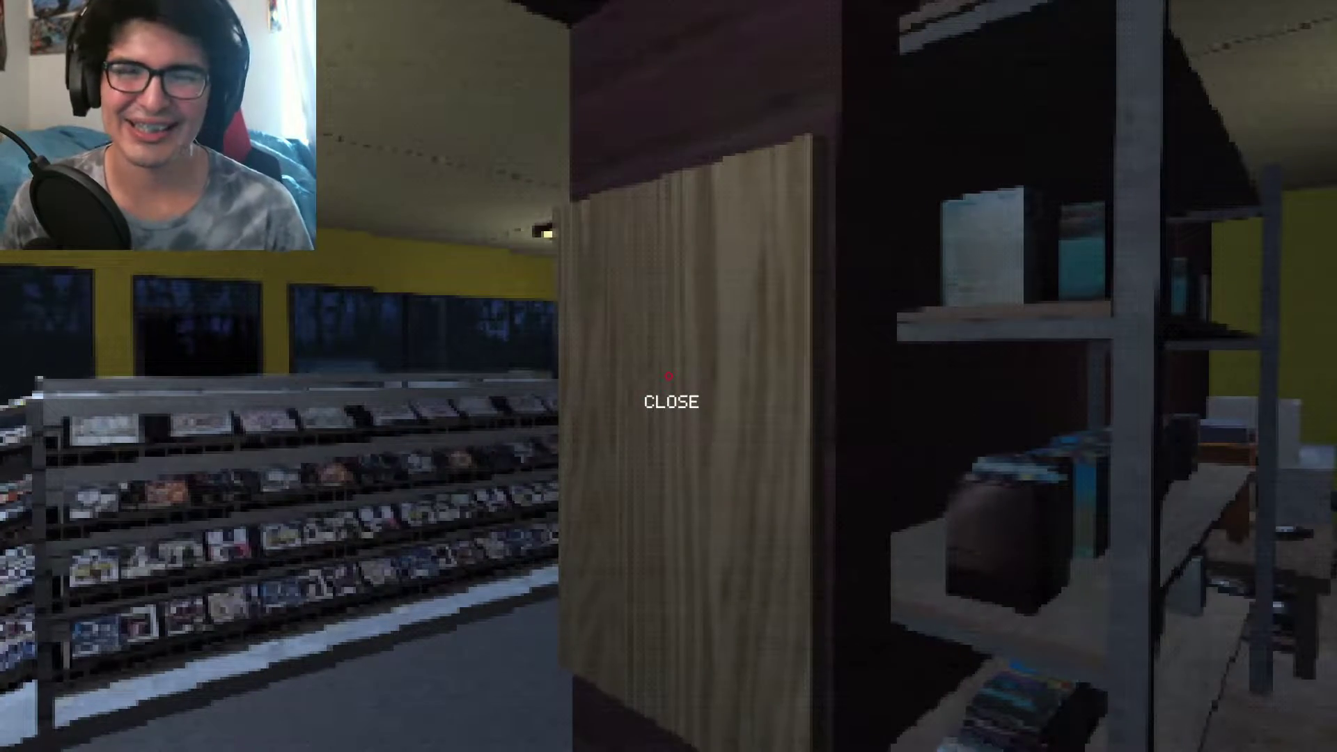
click(669, 377)
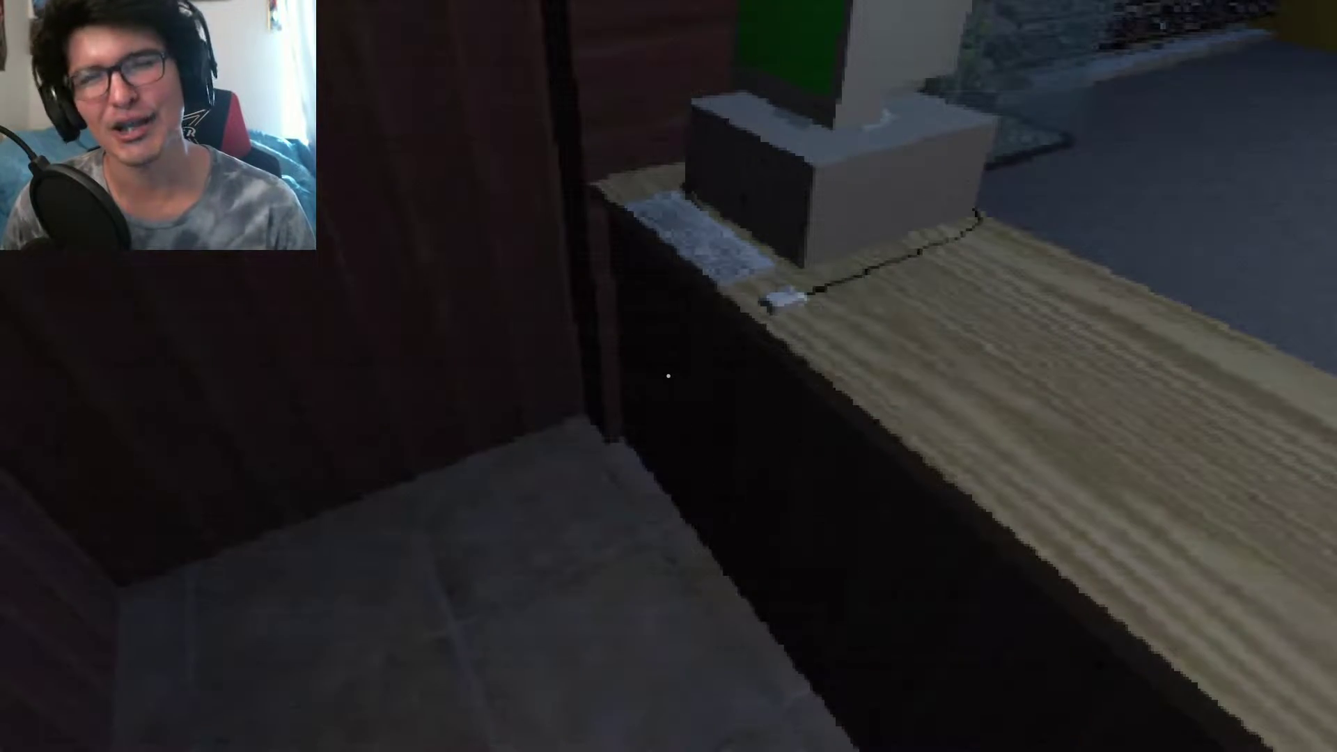
key(s)
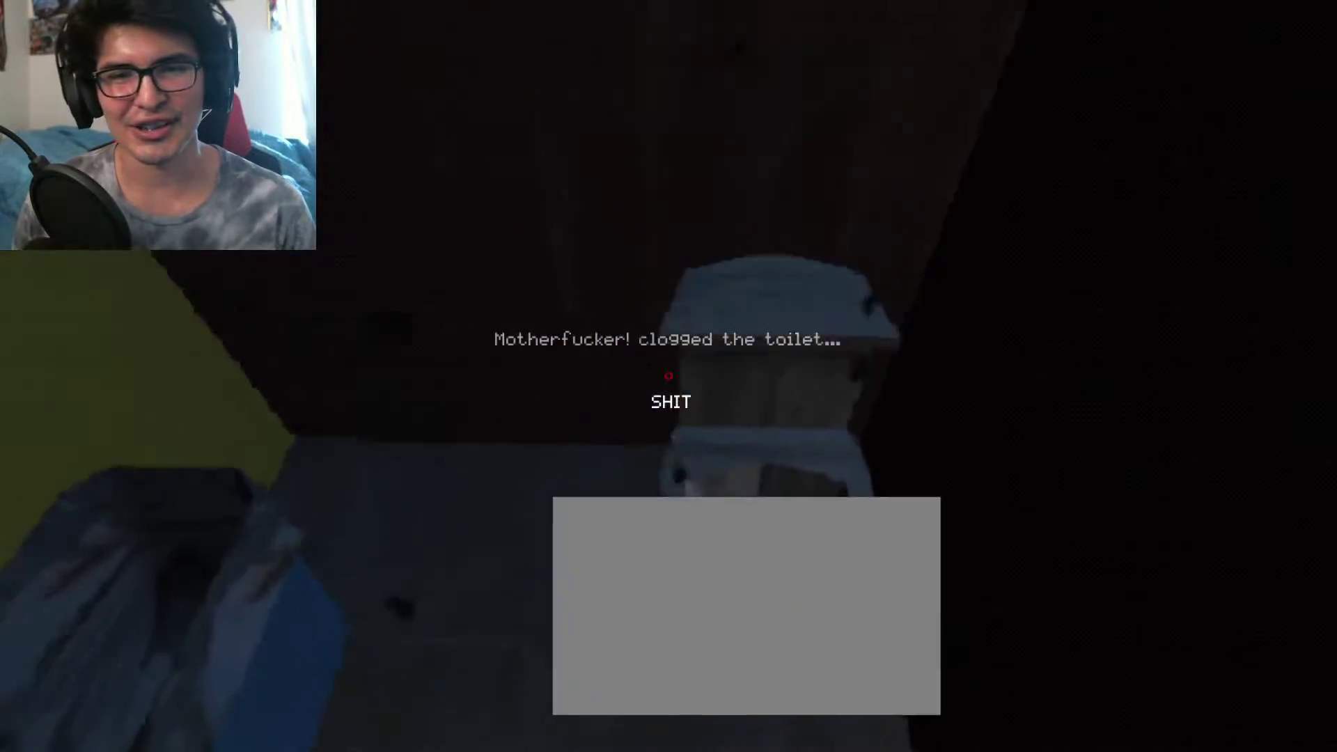
key(w)
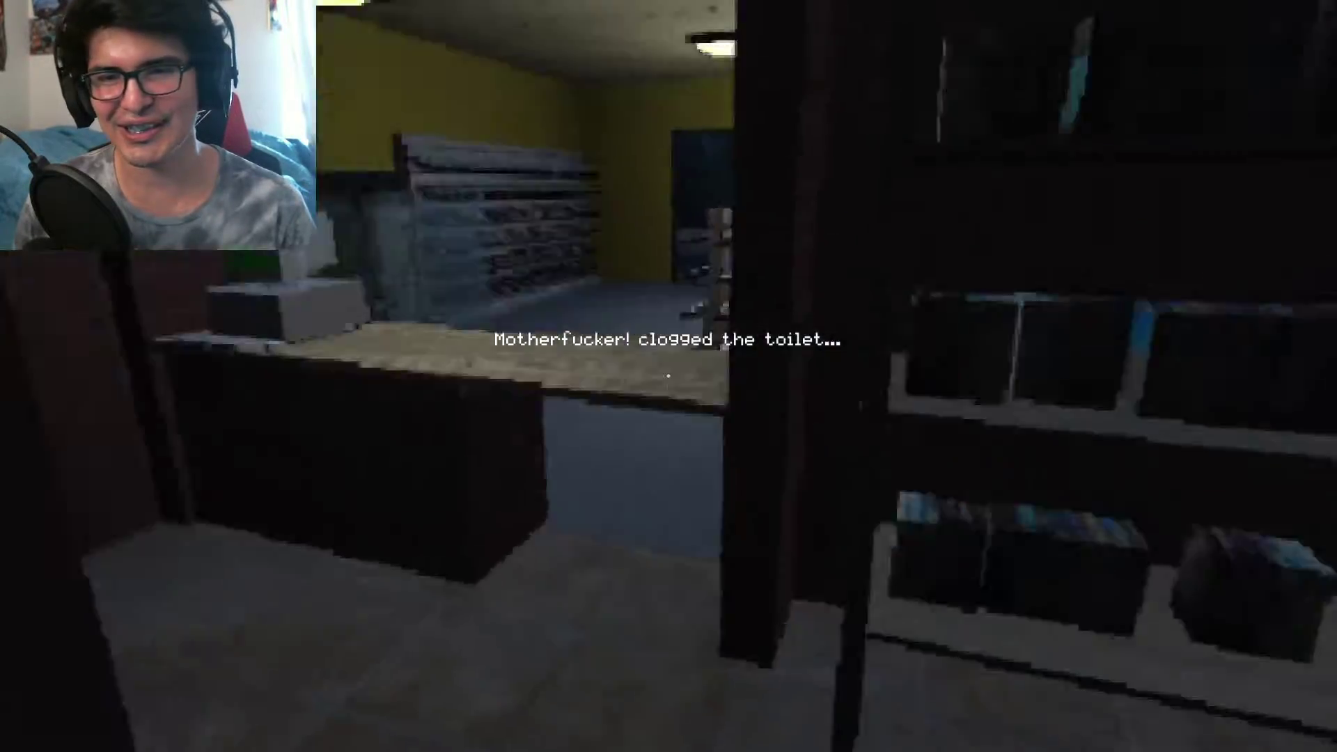
key(w)
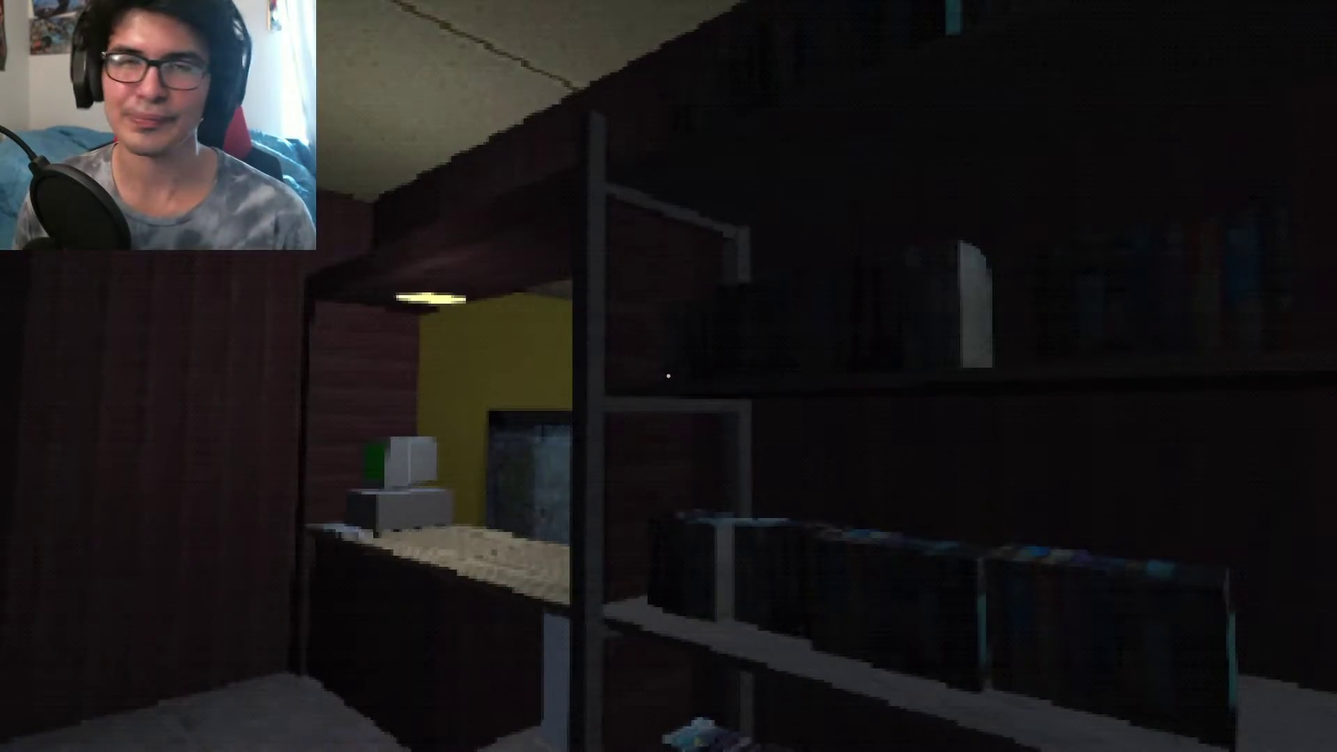
- Walk past the front windows, lift the counter flap, and open the boss's task note
key(w)
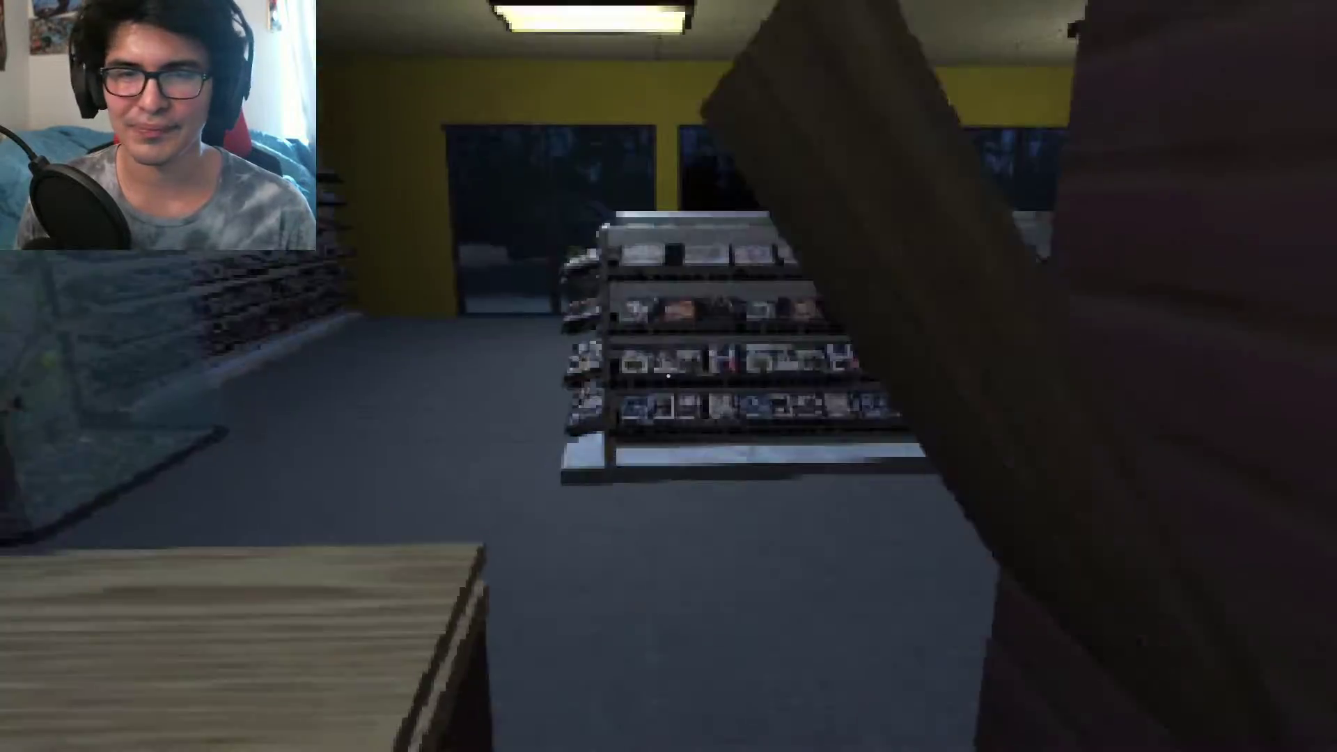
key(w)
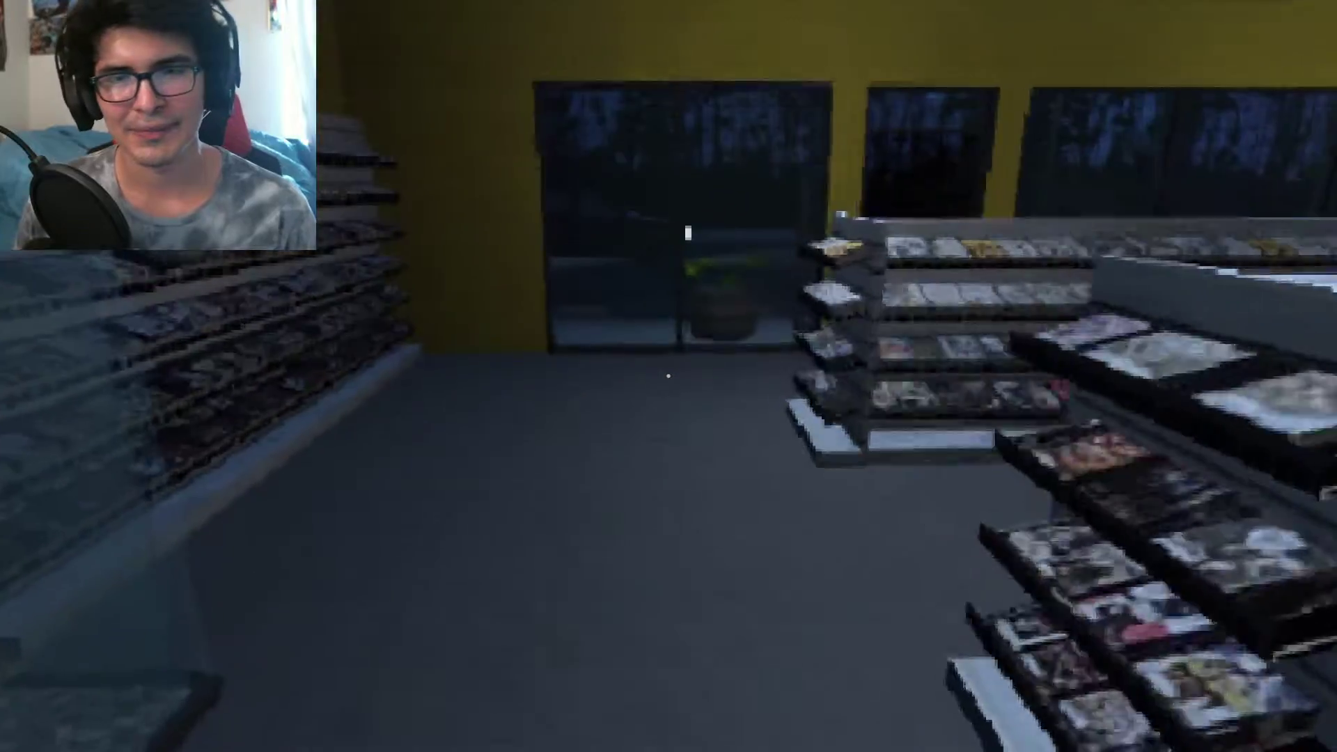
key(w)
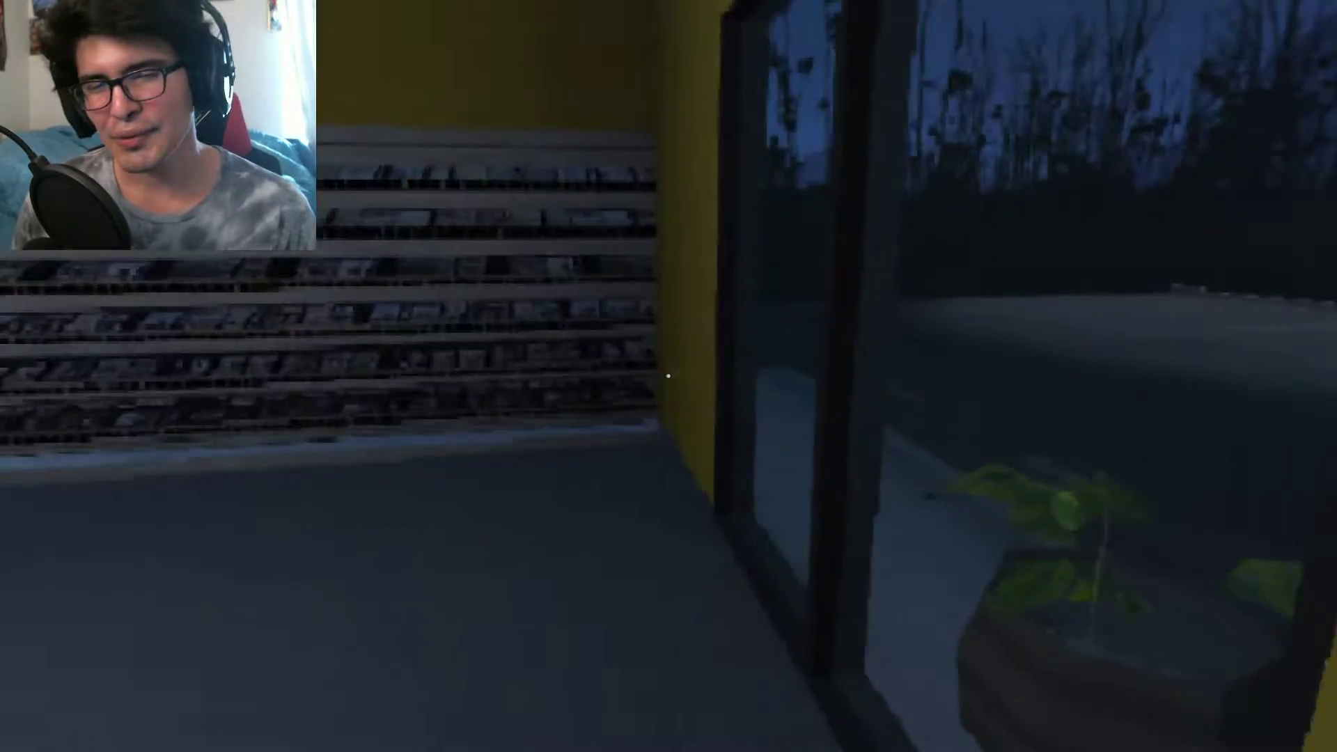
key(w)
key(w)
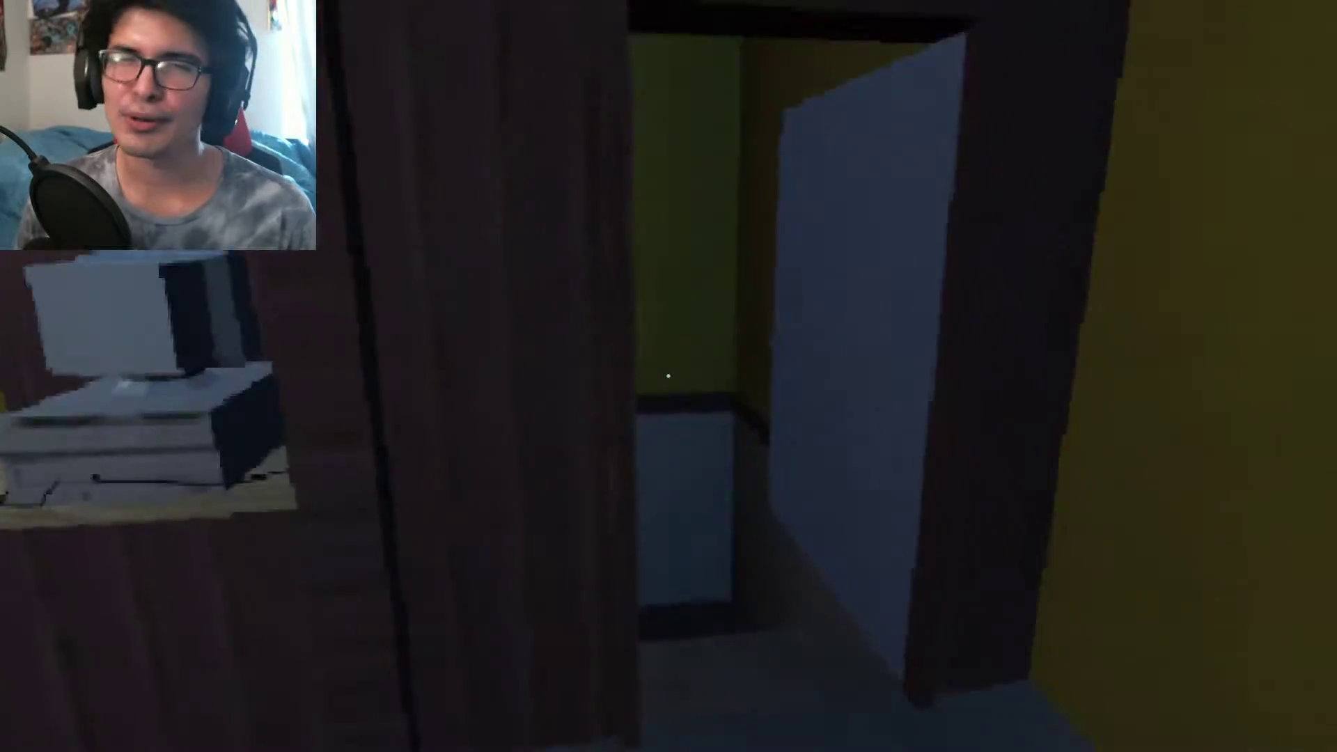
key(w)
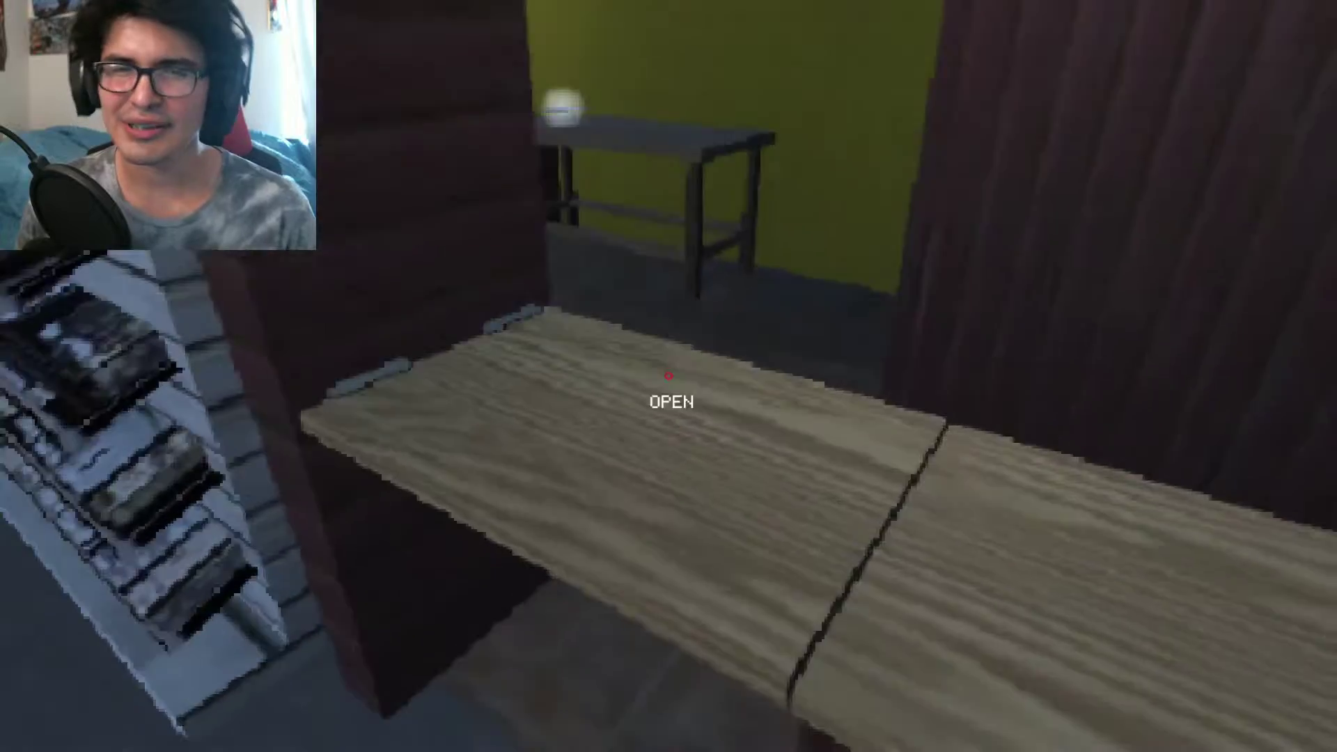
click(669, 377)
key(w)
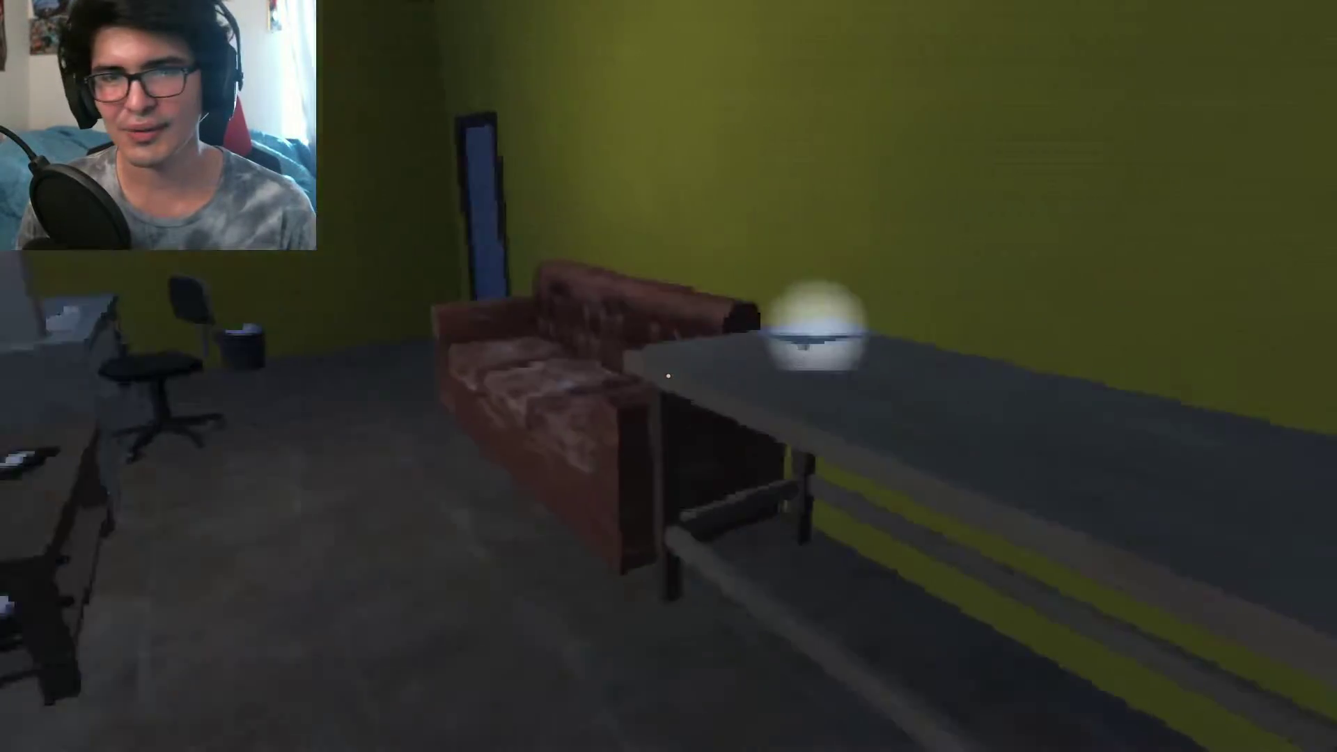
click(668, 378)
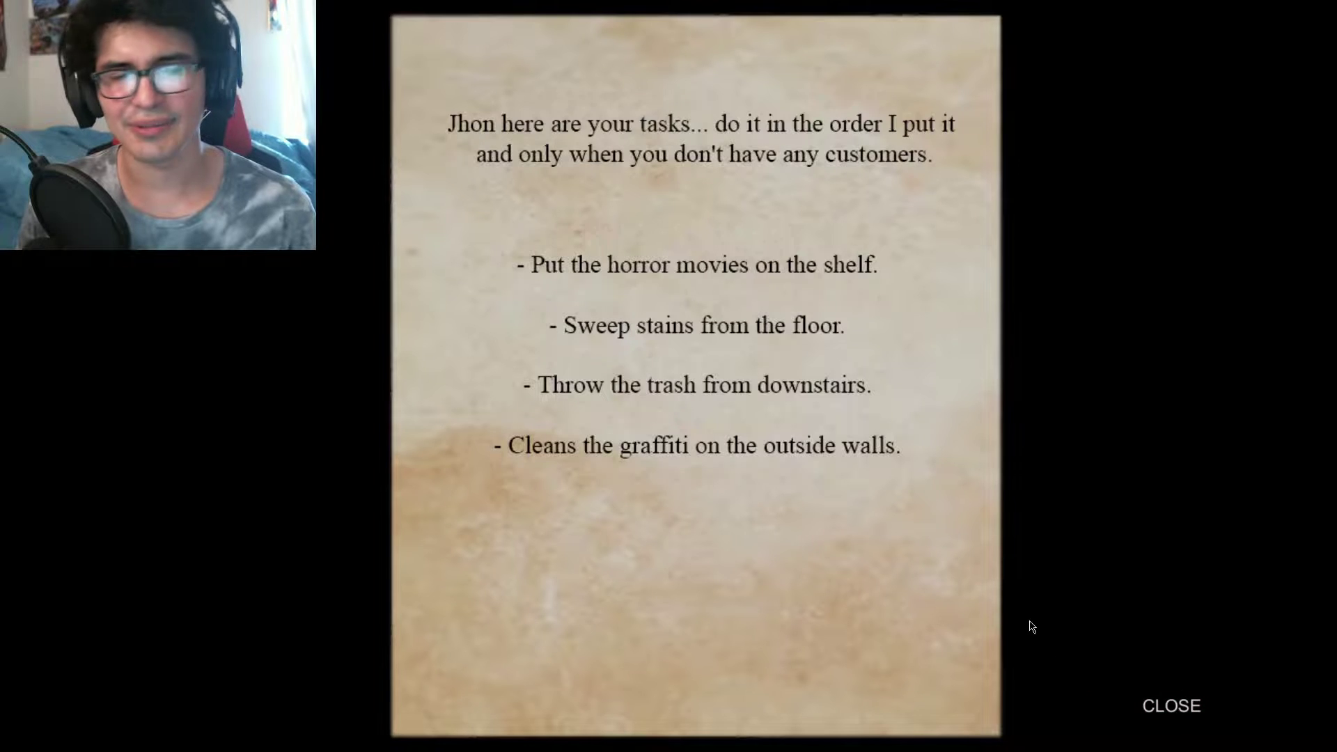
- Close the task note, step out the back door past the crates, and come back inside
click(1170, 703)
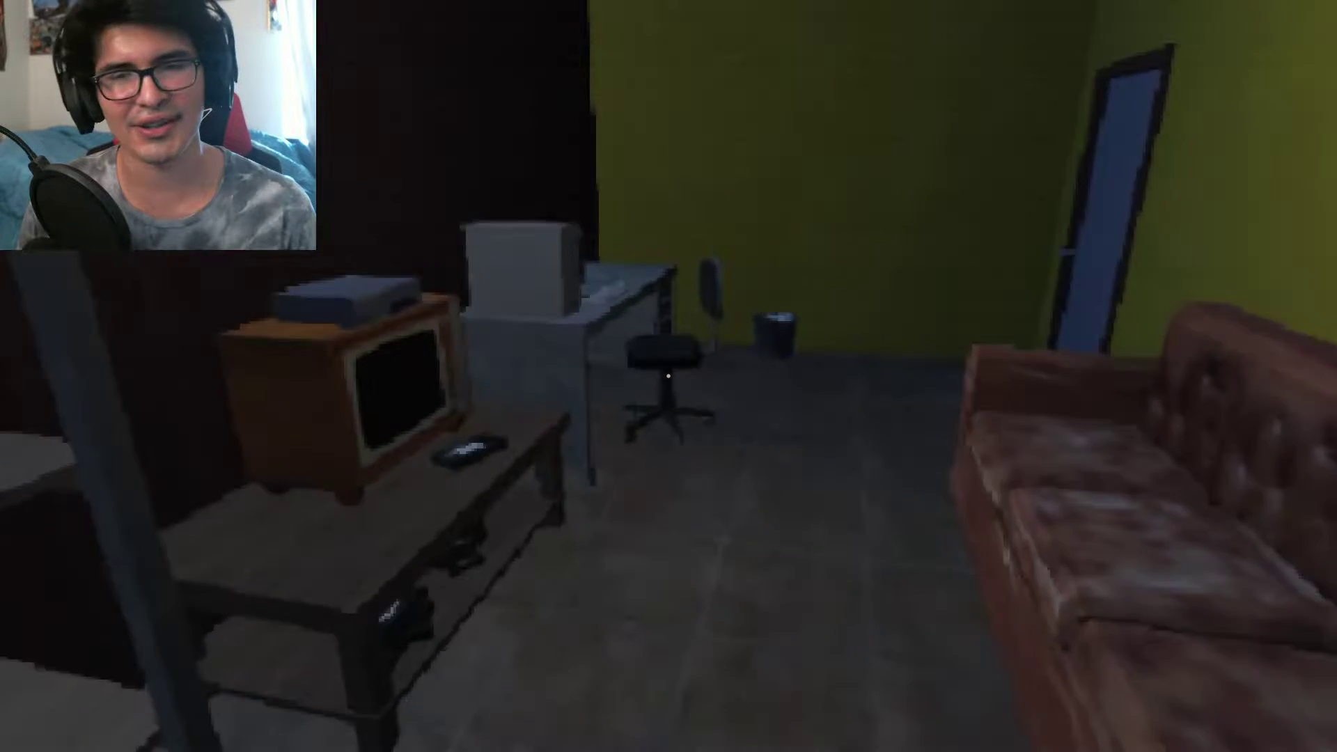
key(w)
click(668, 377)
key(w)
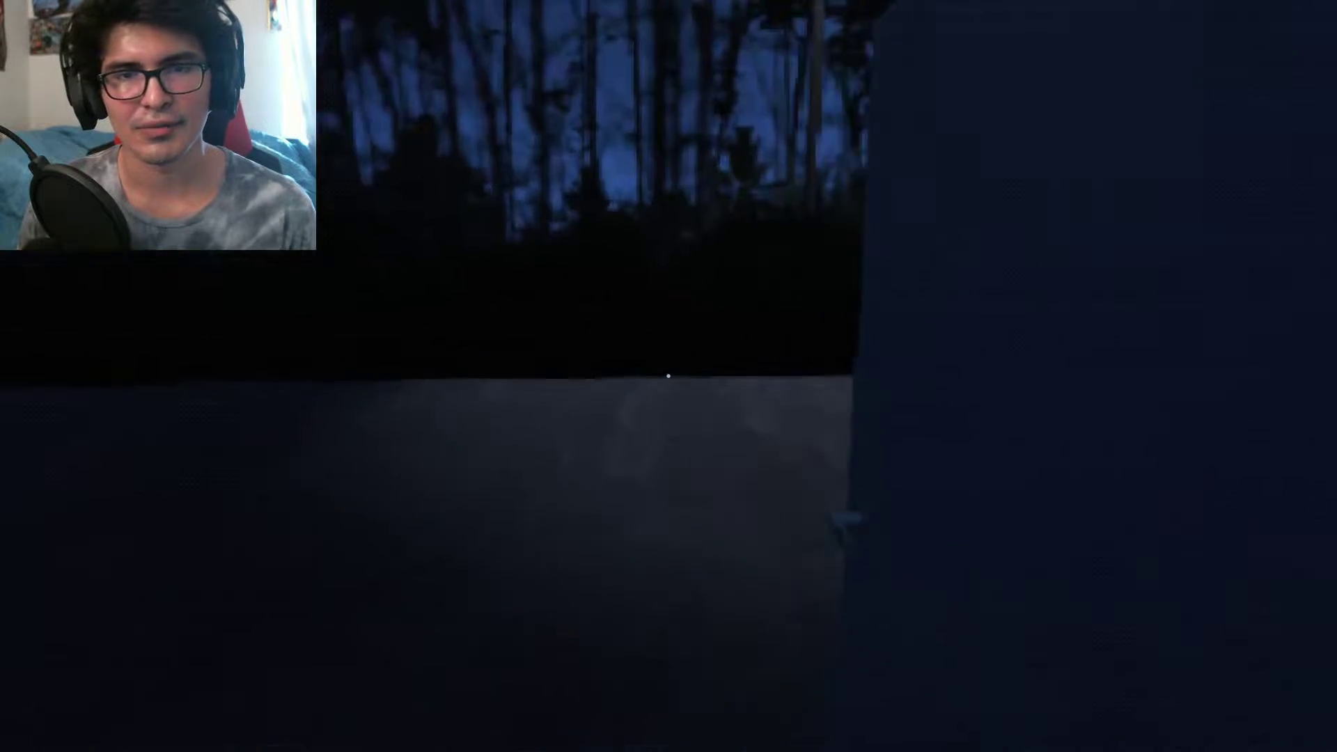
key(w)
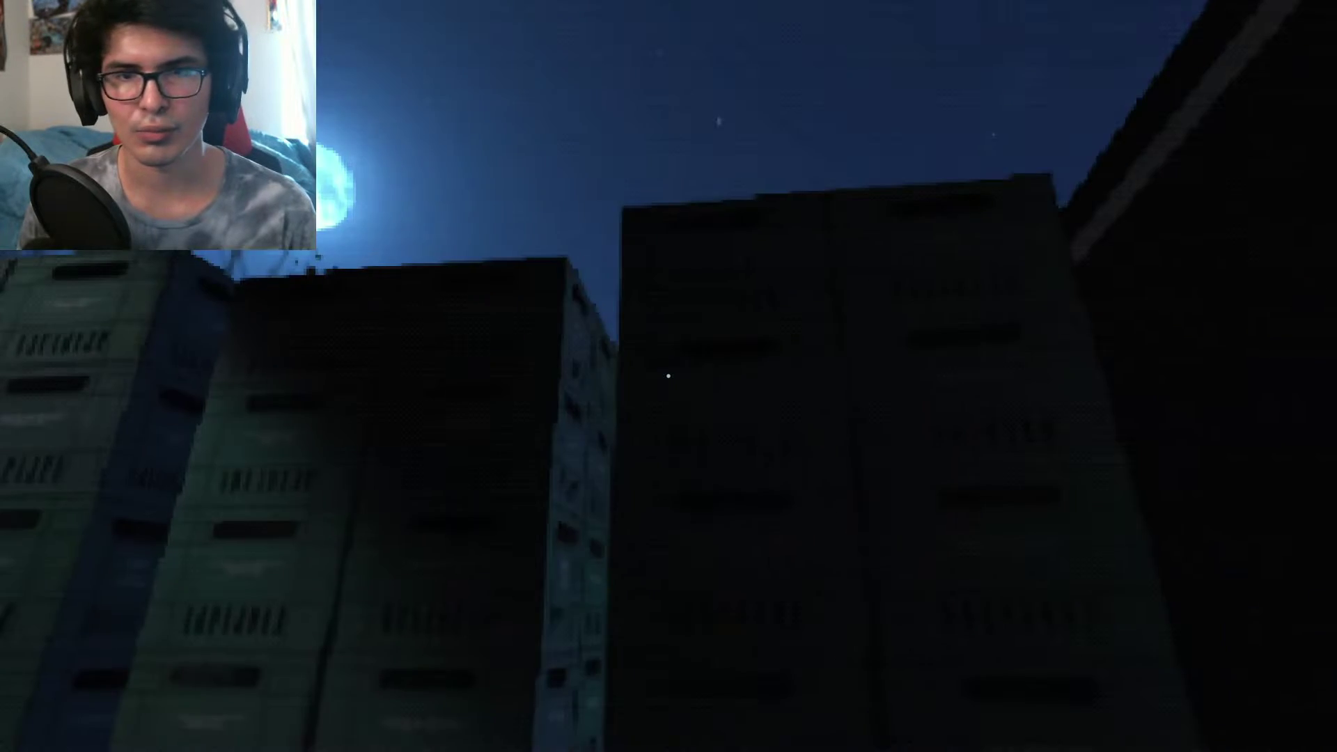
key(w)
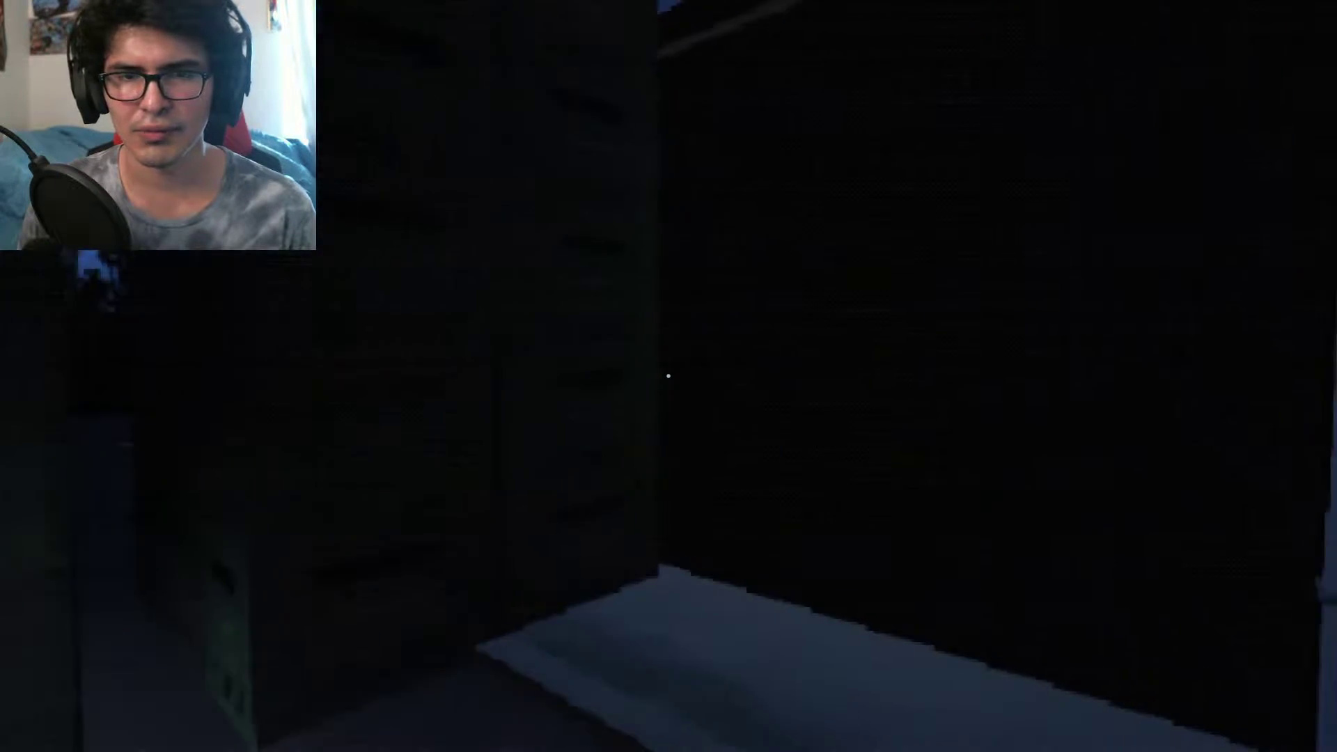
key(w)
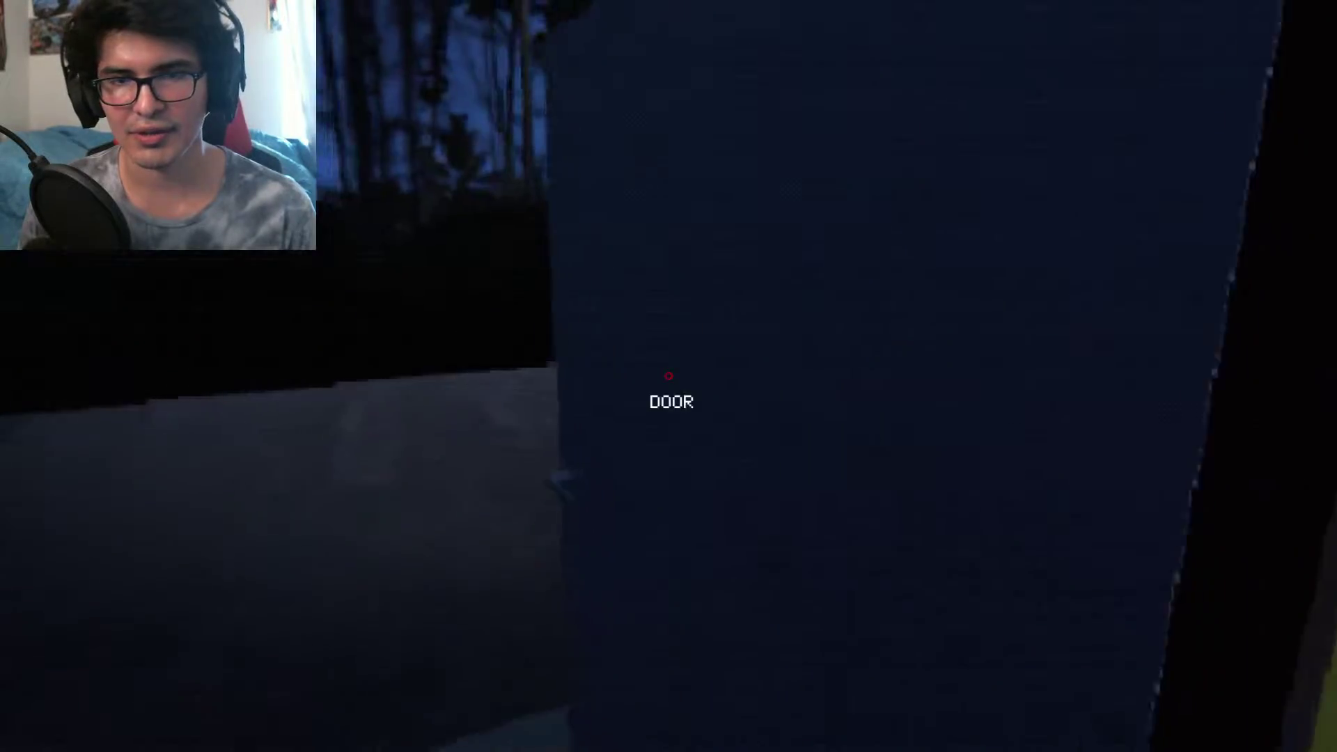
click(668, 377)
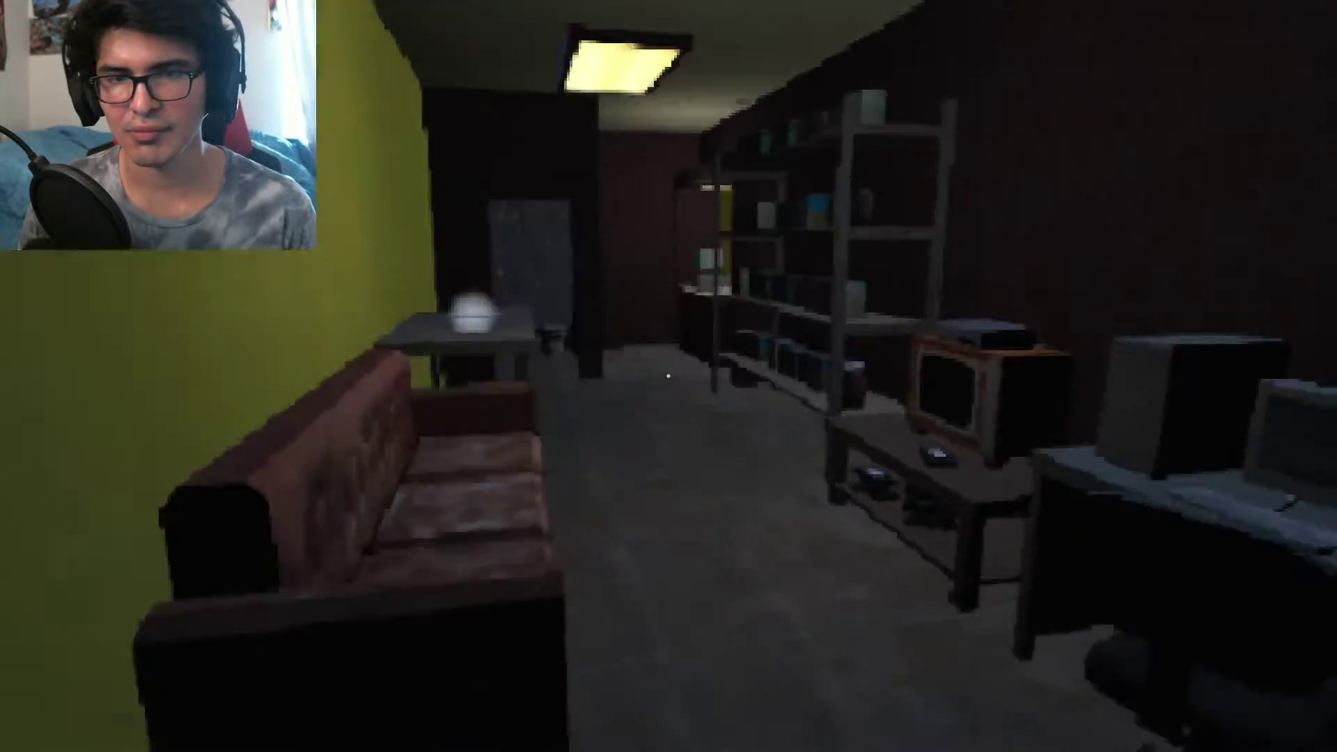
- Walk through the store and out along the front windows, looking down the sidewalk
key(w)
key(w)
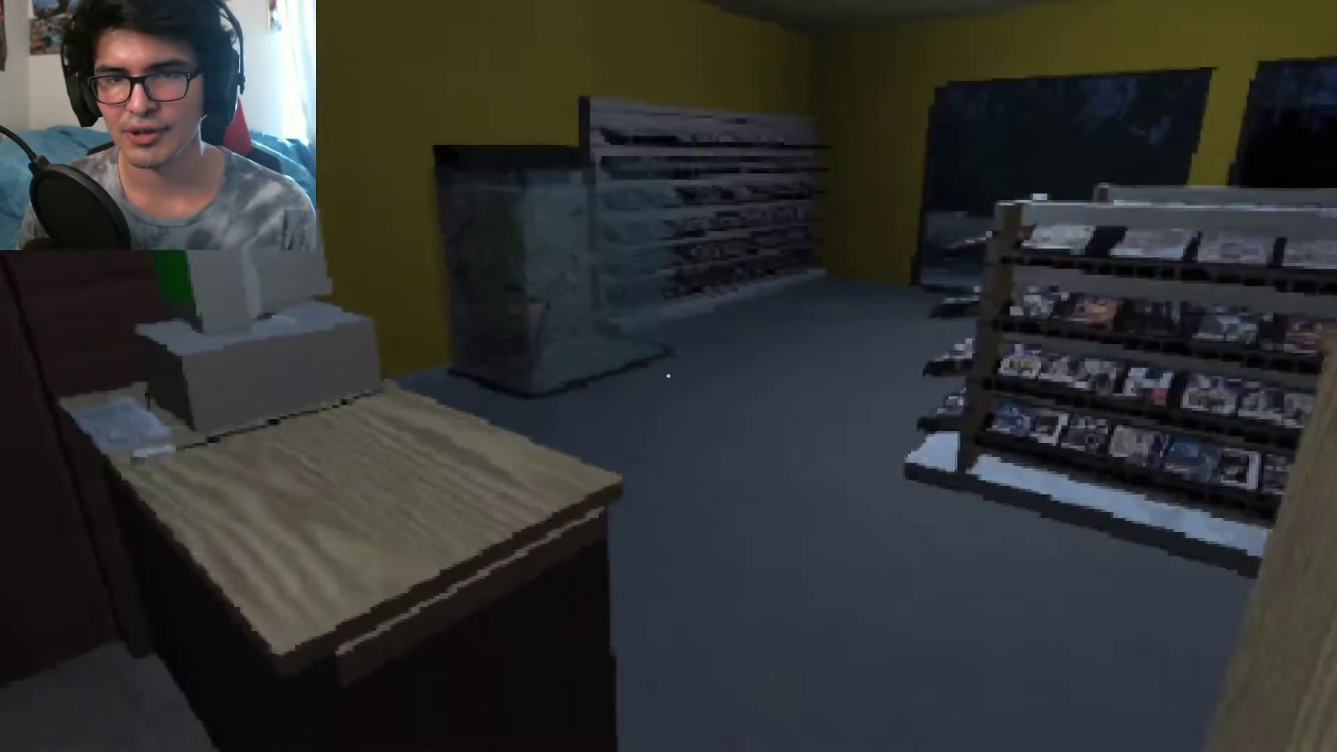
key(w)
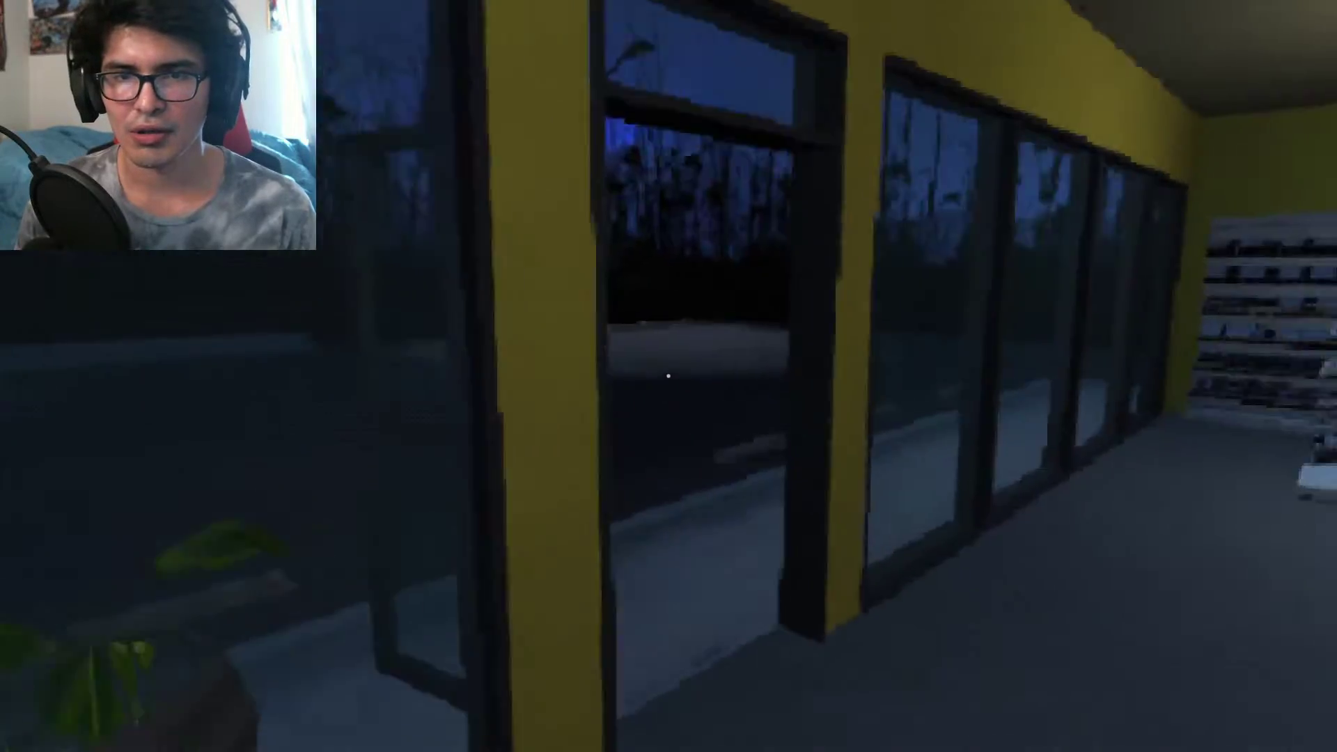
key(w)
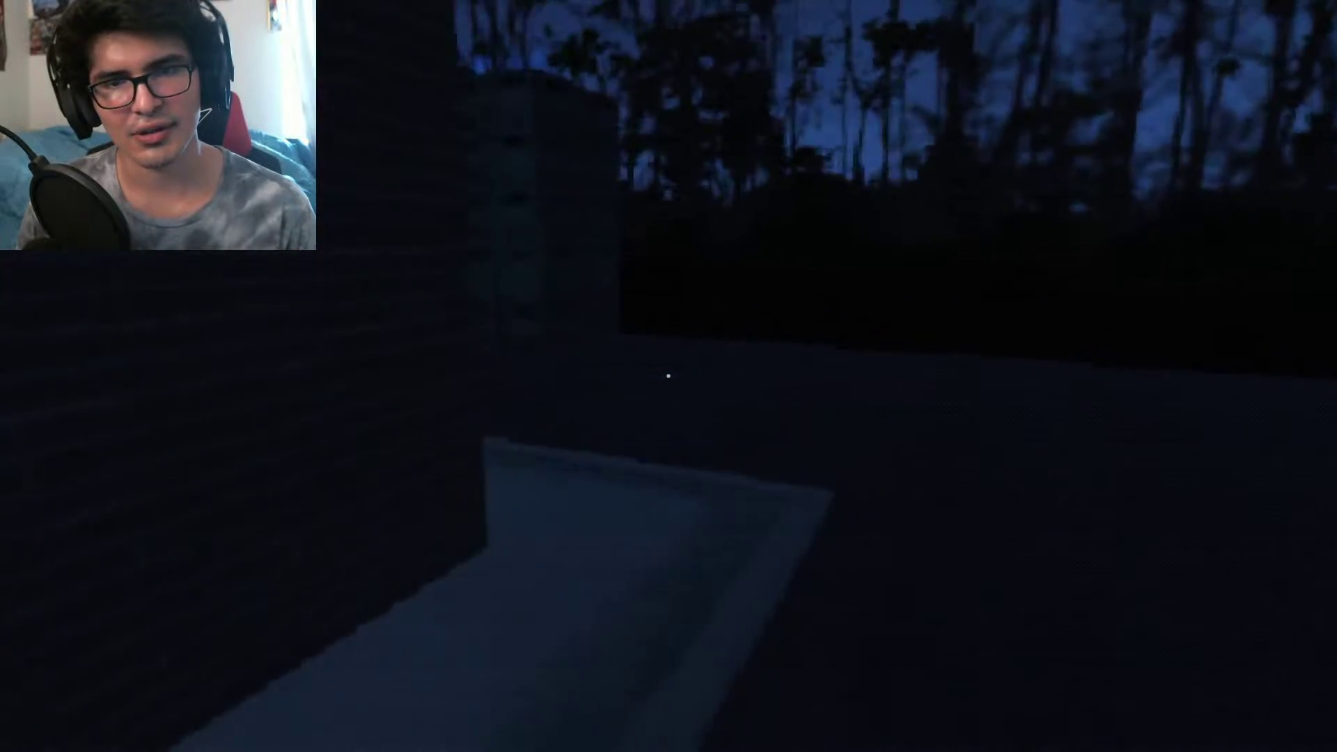
key(w)
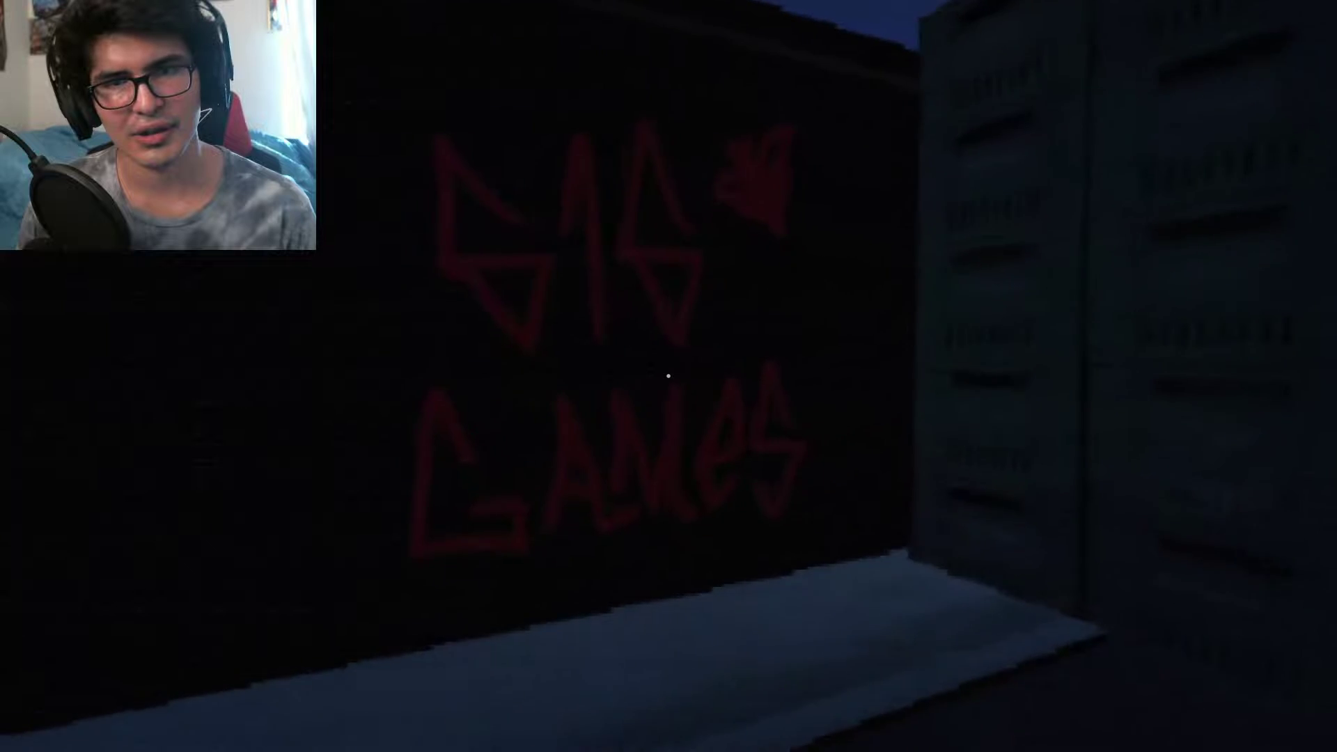
drag(668, 377, 669, 376)
- View the graffiti wall, then walk back through the store into the back room
key(w)
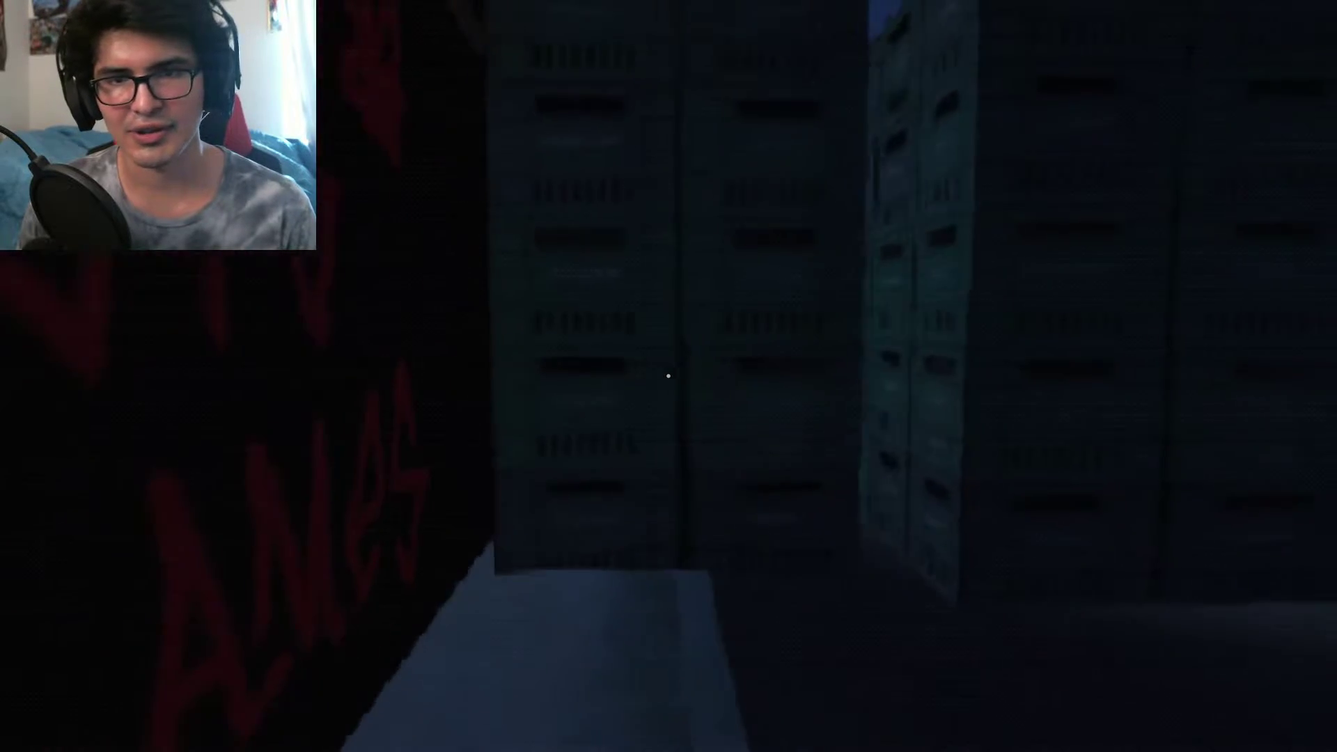
key(w)
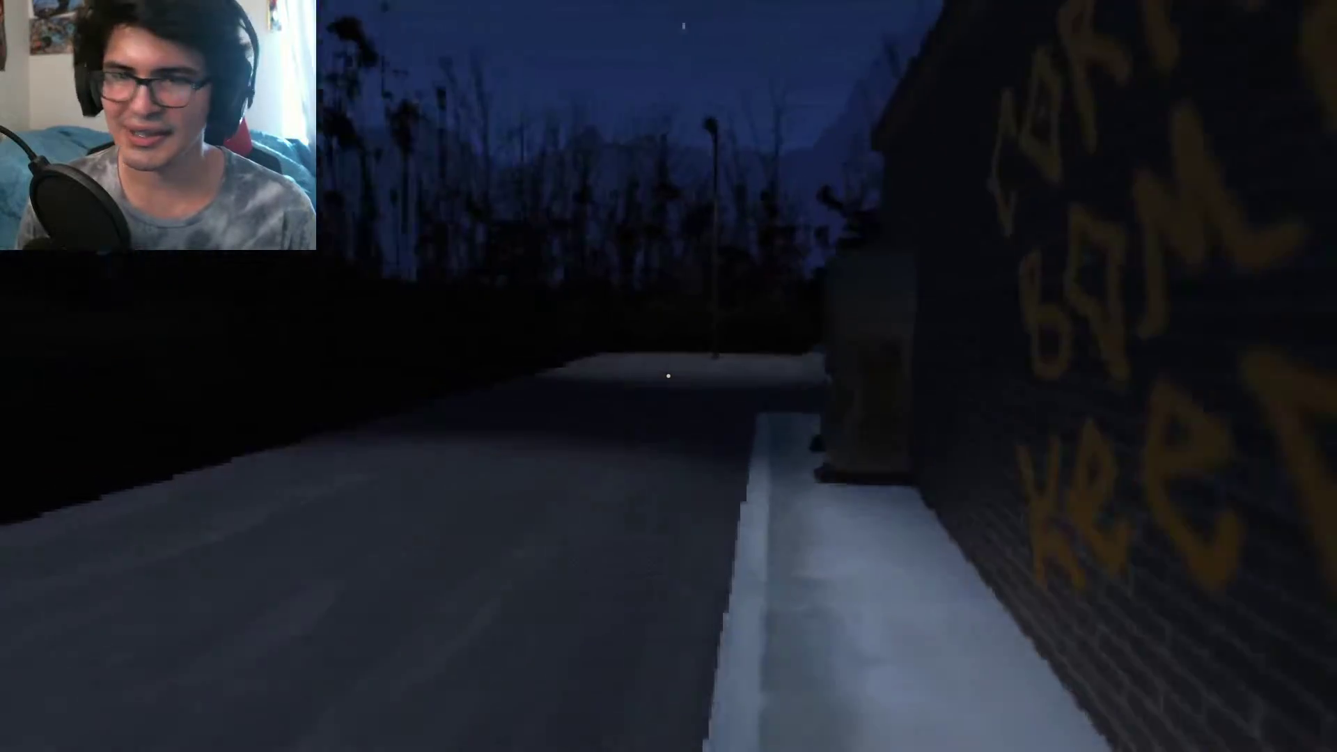
key(w)
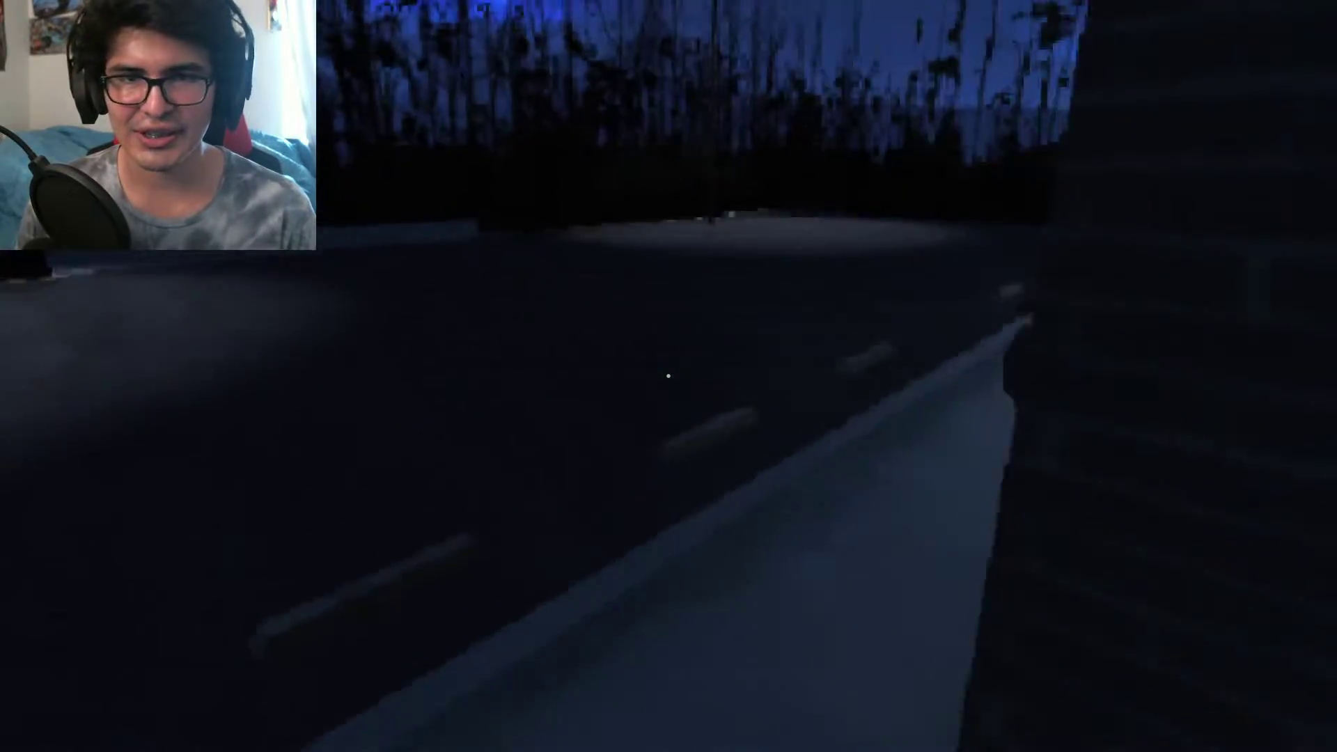
key(w)
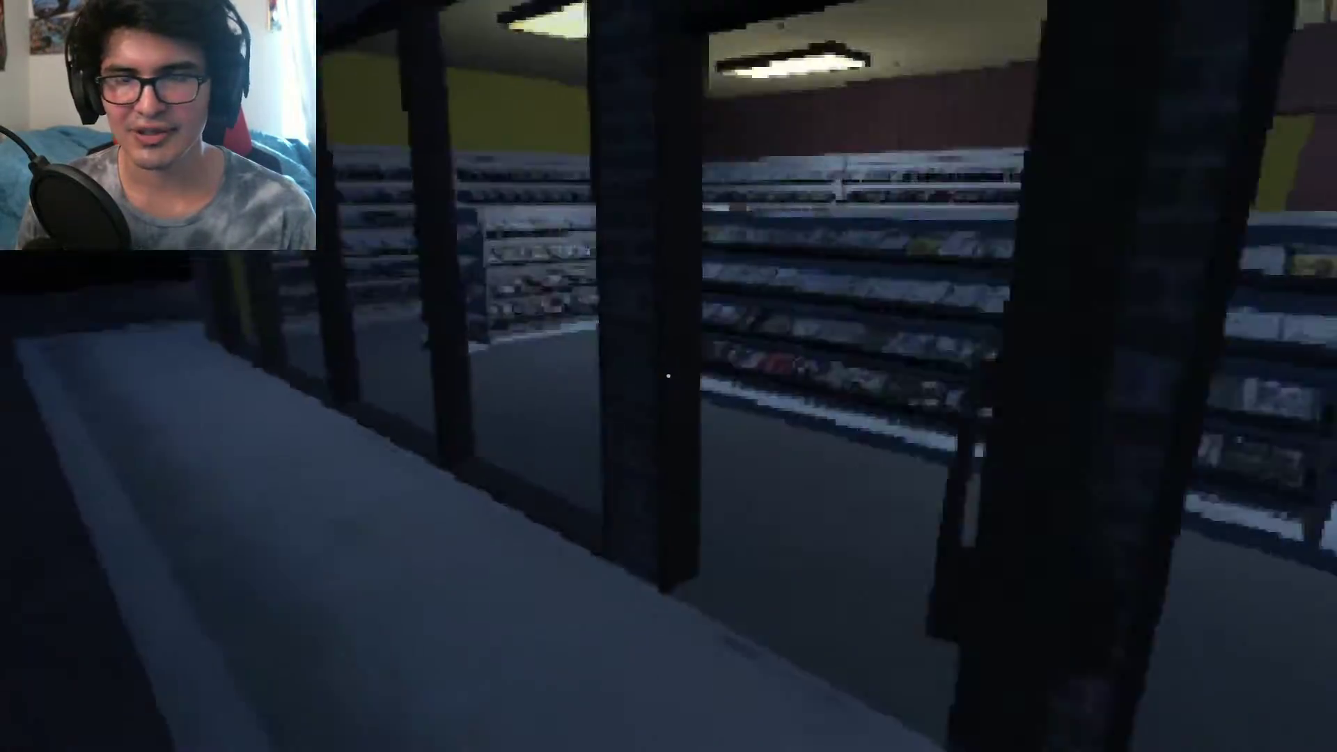
key(w)
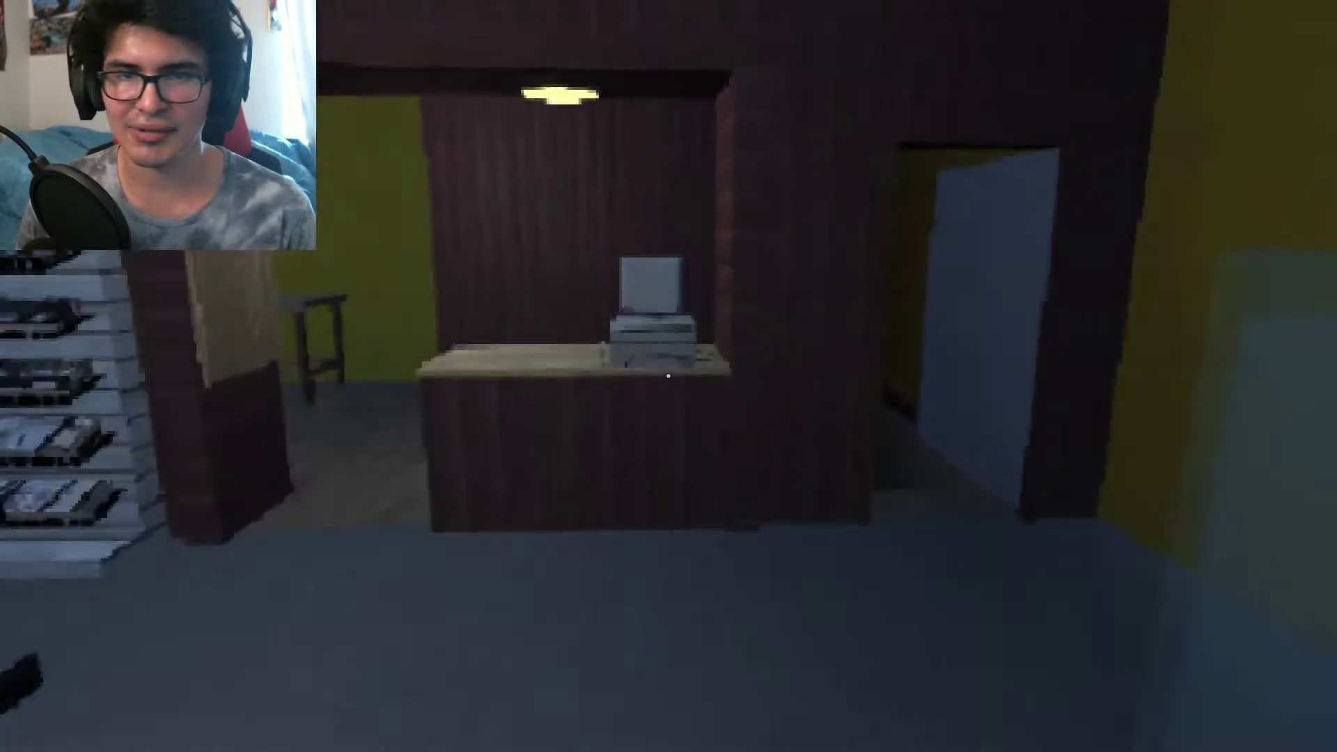
key(w)
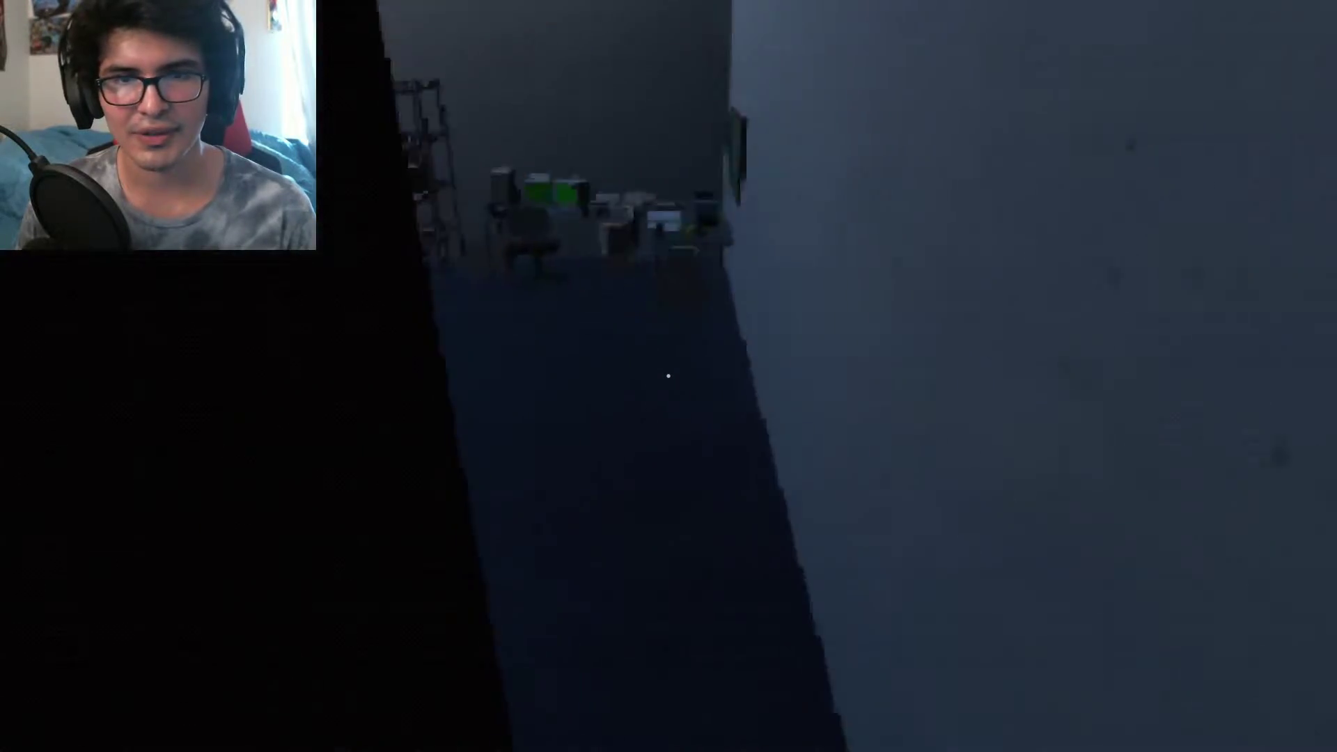
- Tour the back rooms past the projector, couch, TV stand and shelves, ending at the desk
key(w)
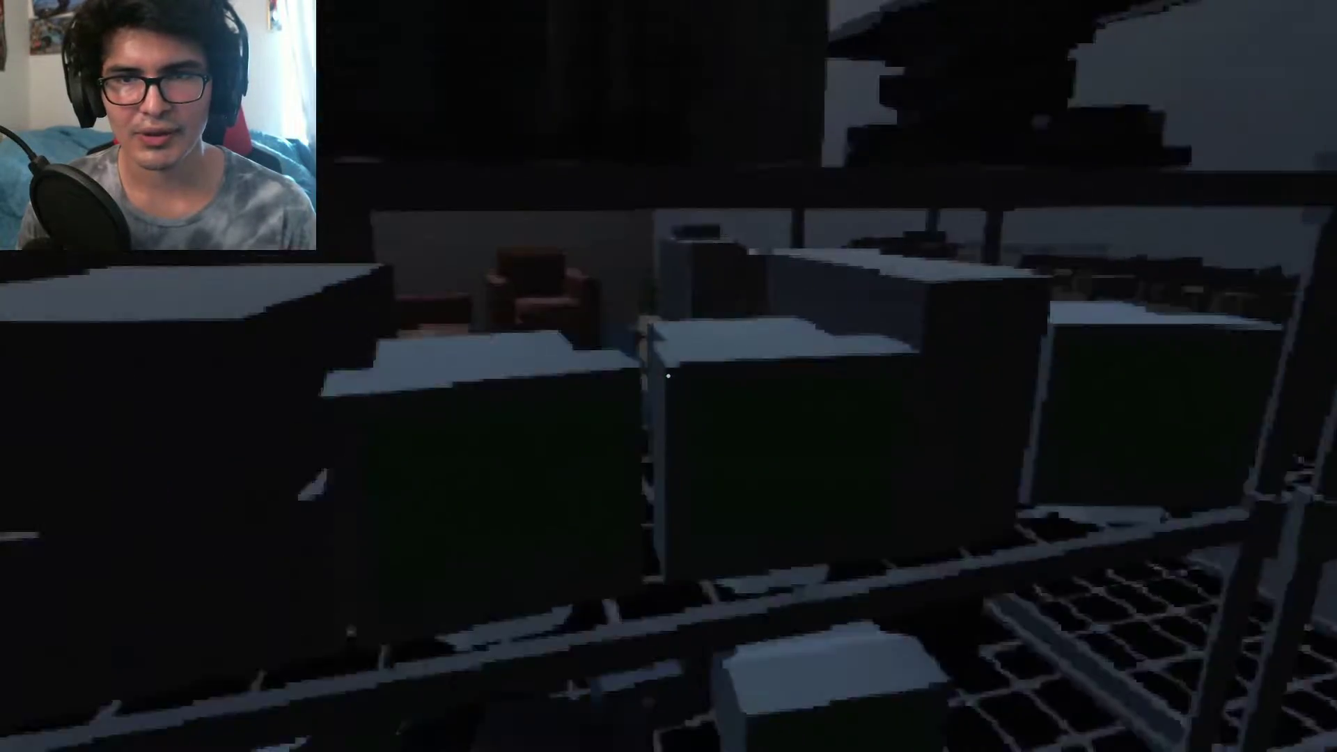
key(w)
key(w)
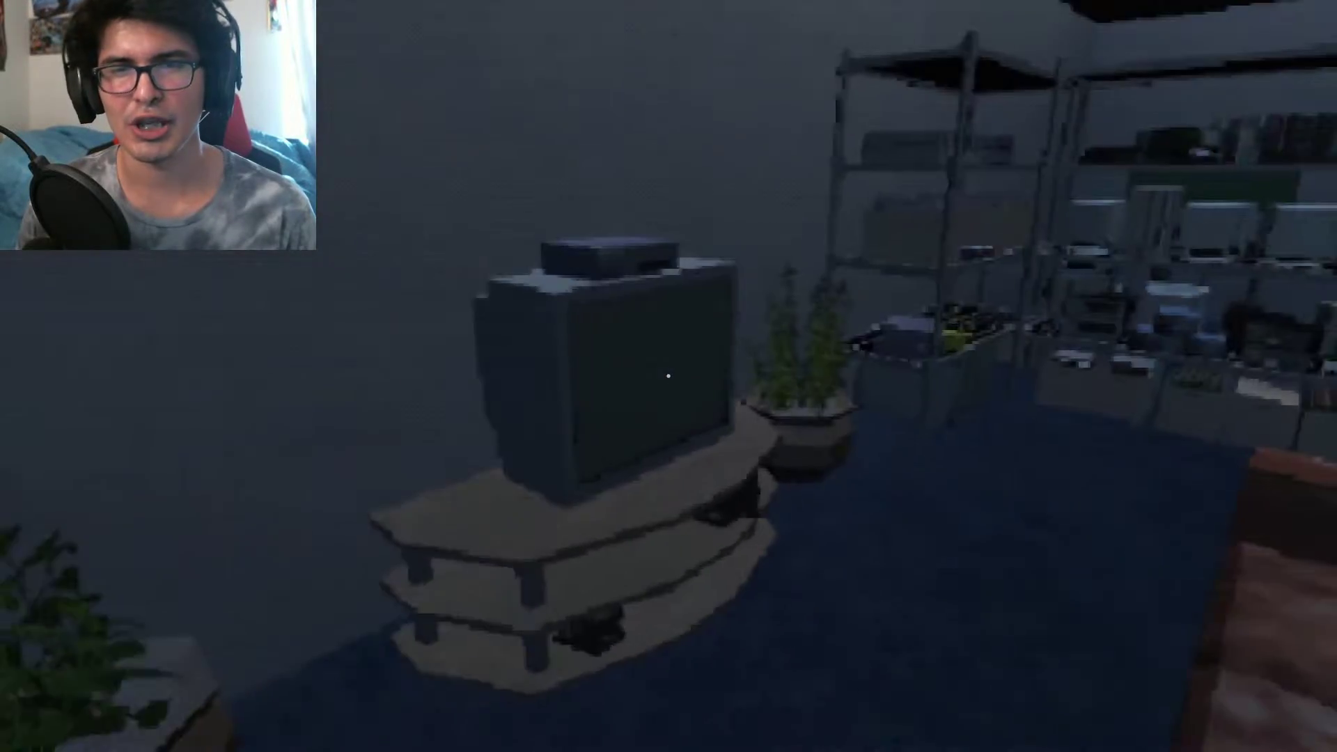
key(w)
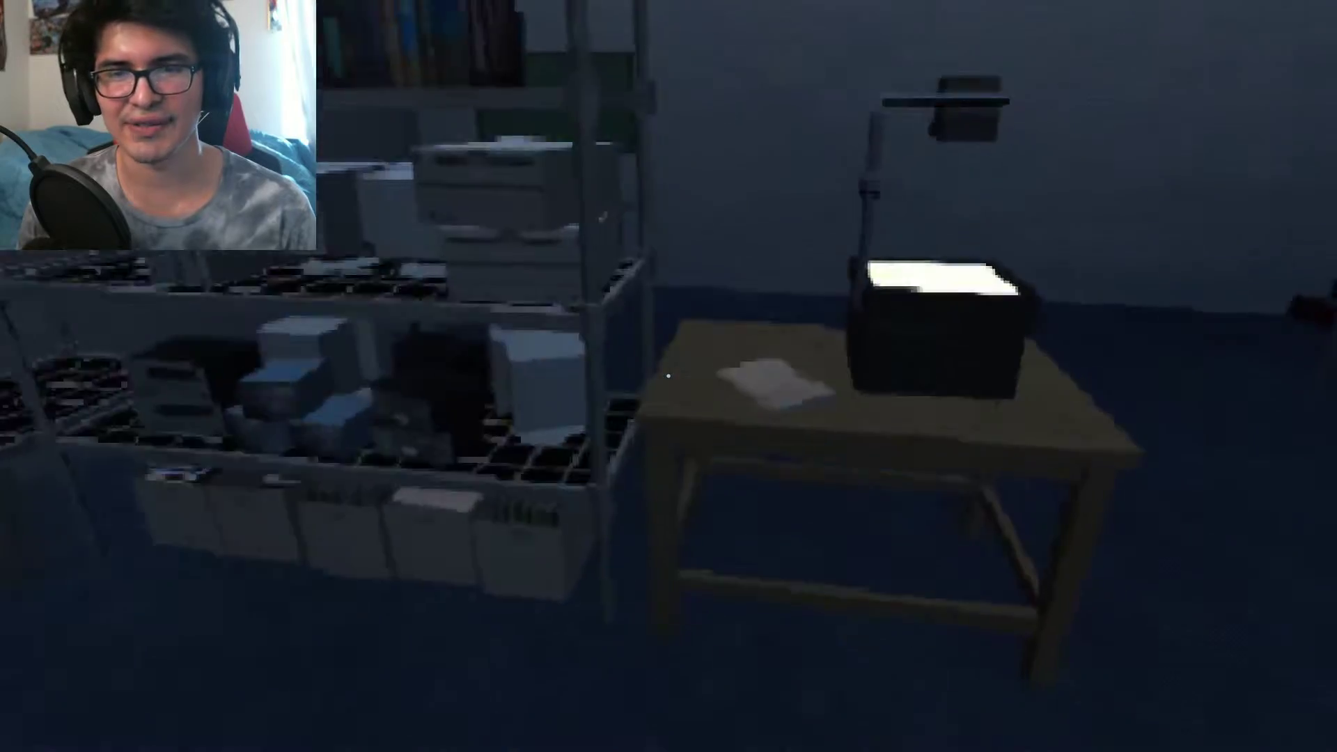
key(w)
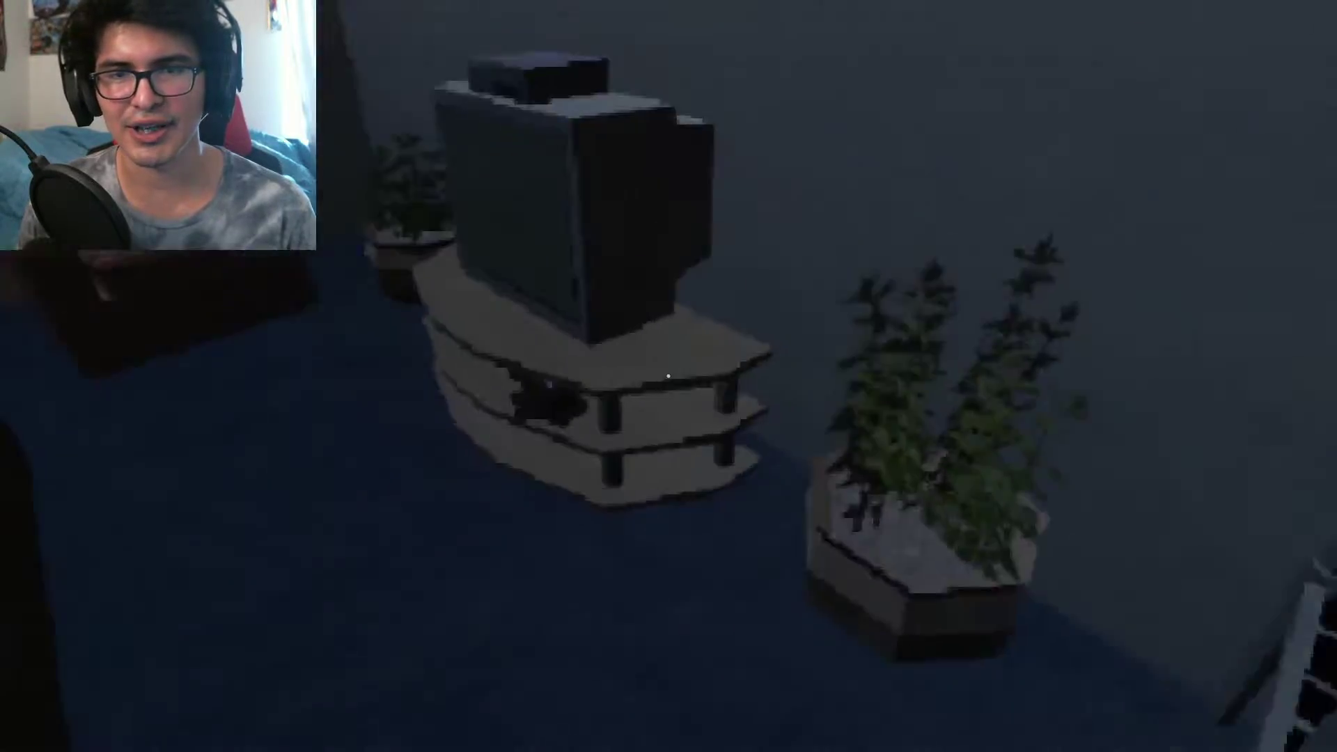
key(w)
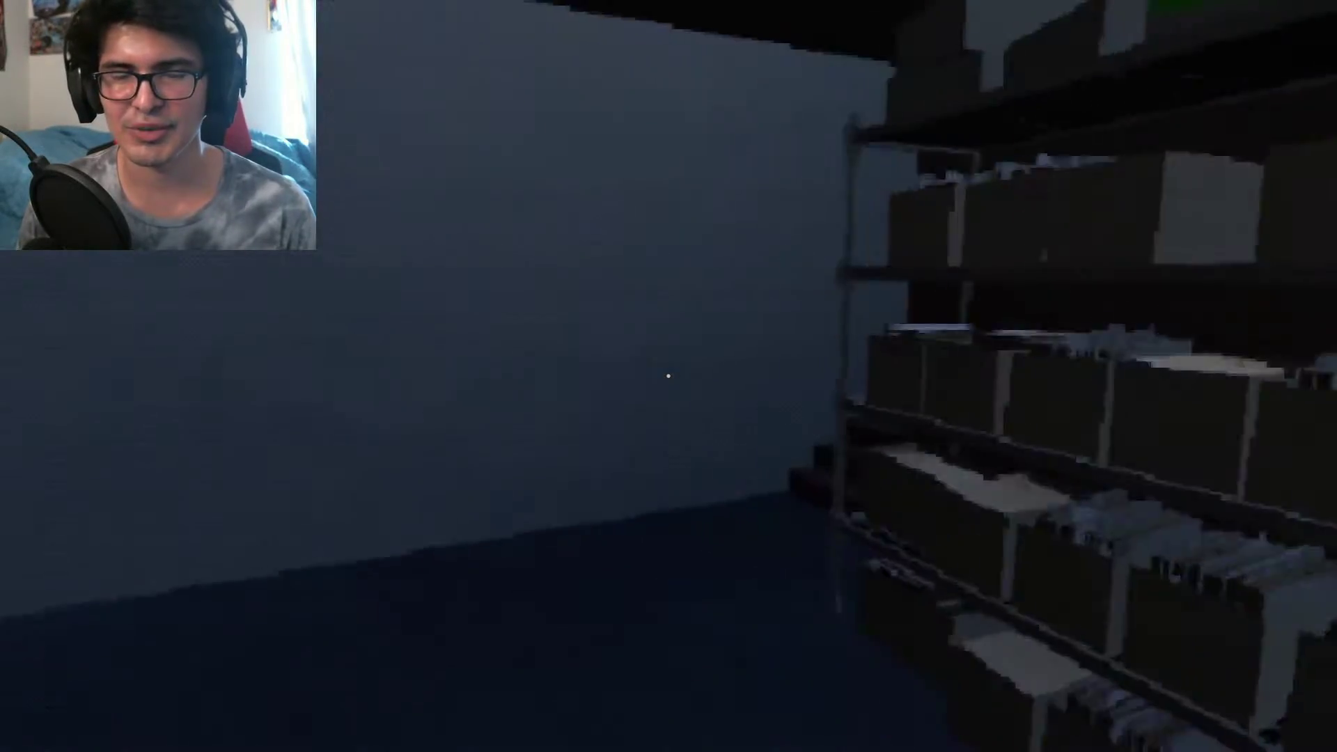
key(w)
key(w)
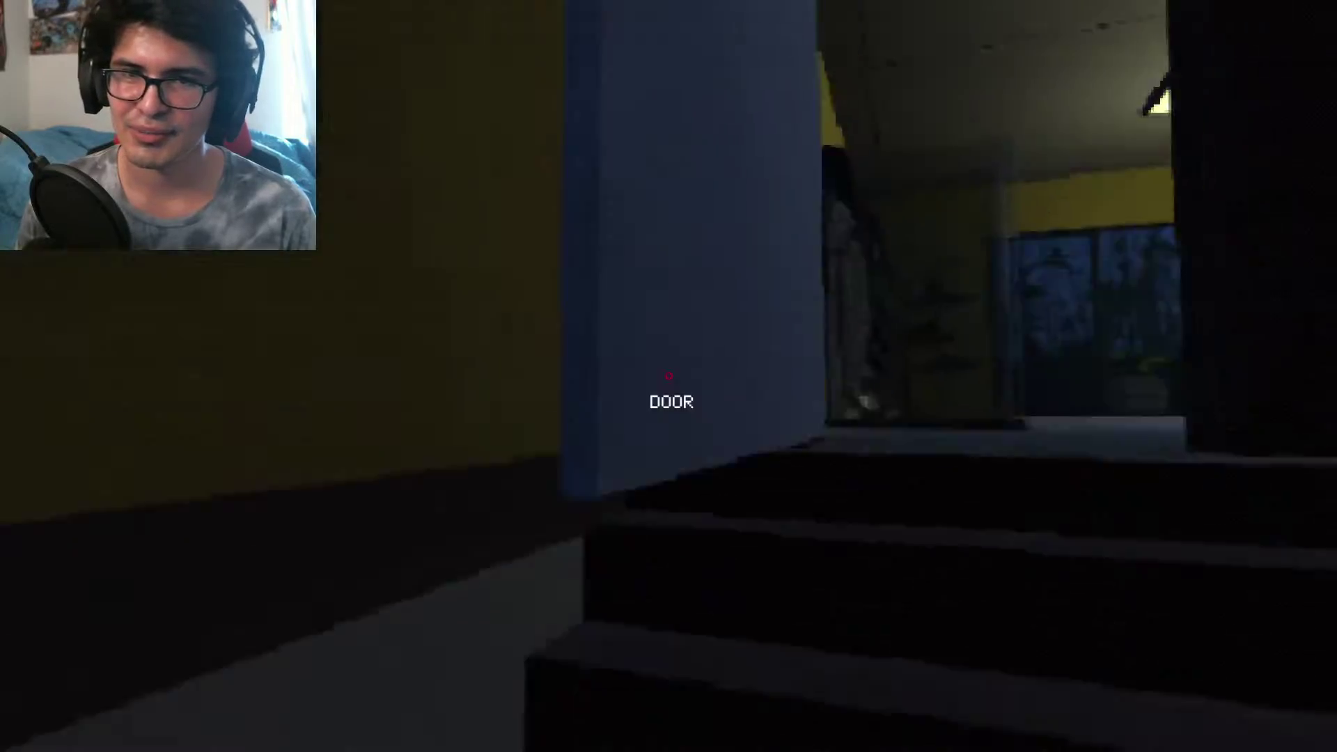
key(w)
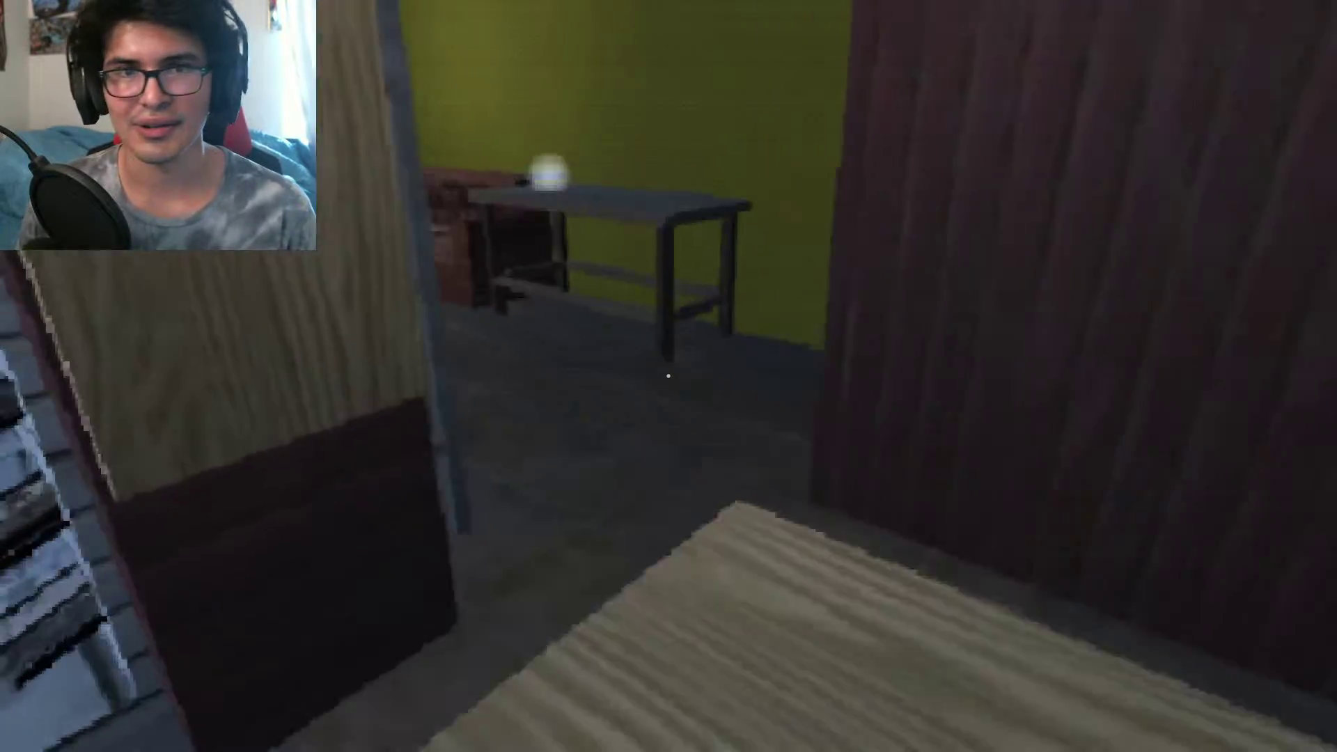
key(w)
key(w)
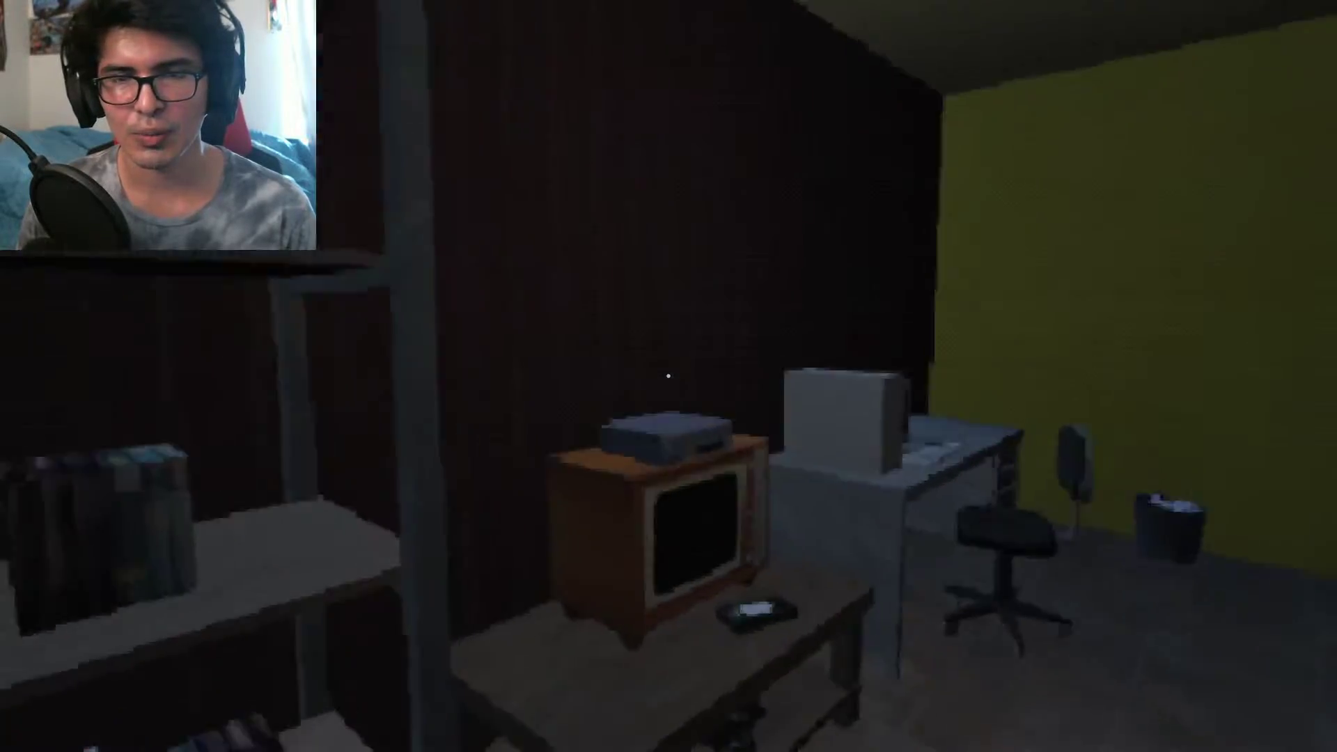
key(w)
key(w)
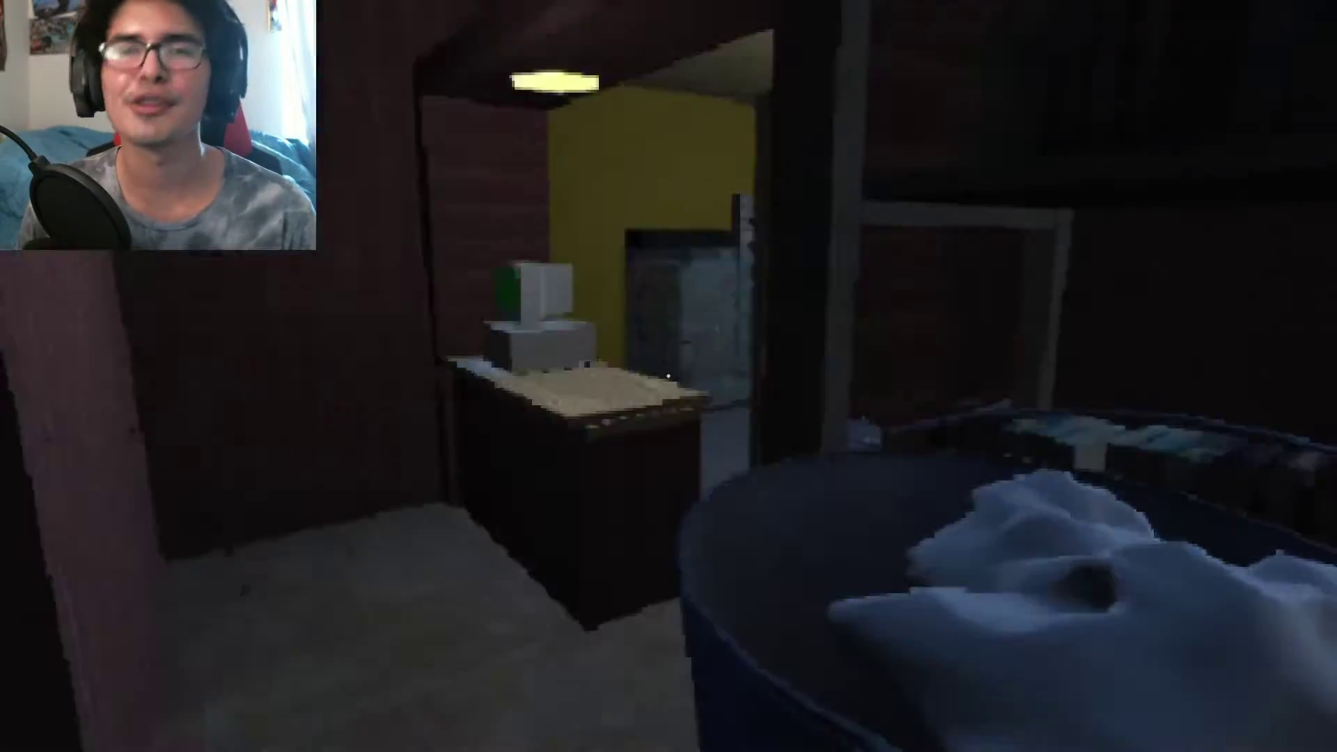
- Carry the bucket out to the lot, switch on the flashlight, and walk back toward the store
key(w)
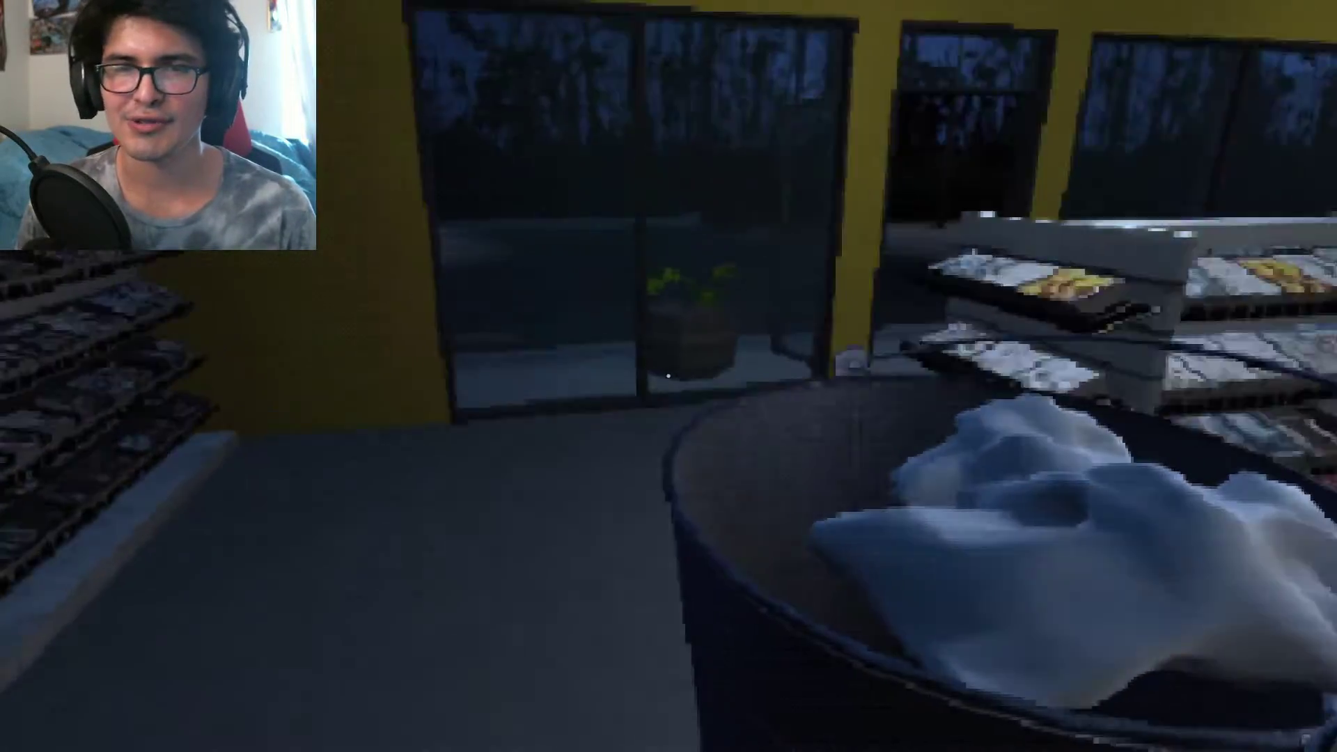
key(w)
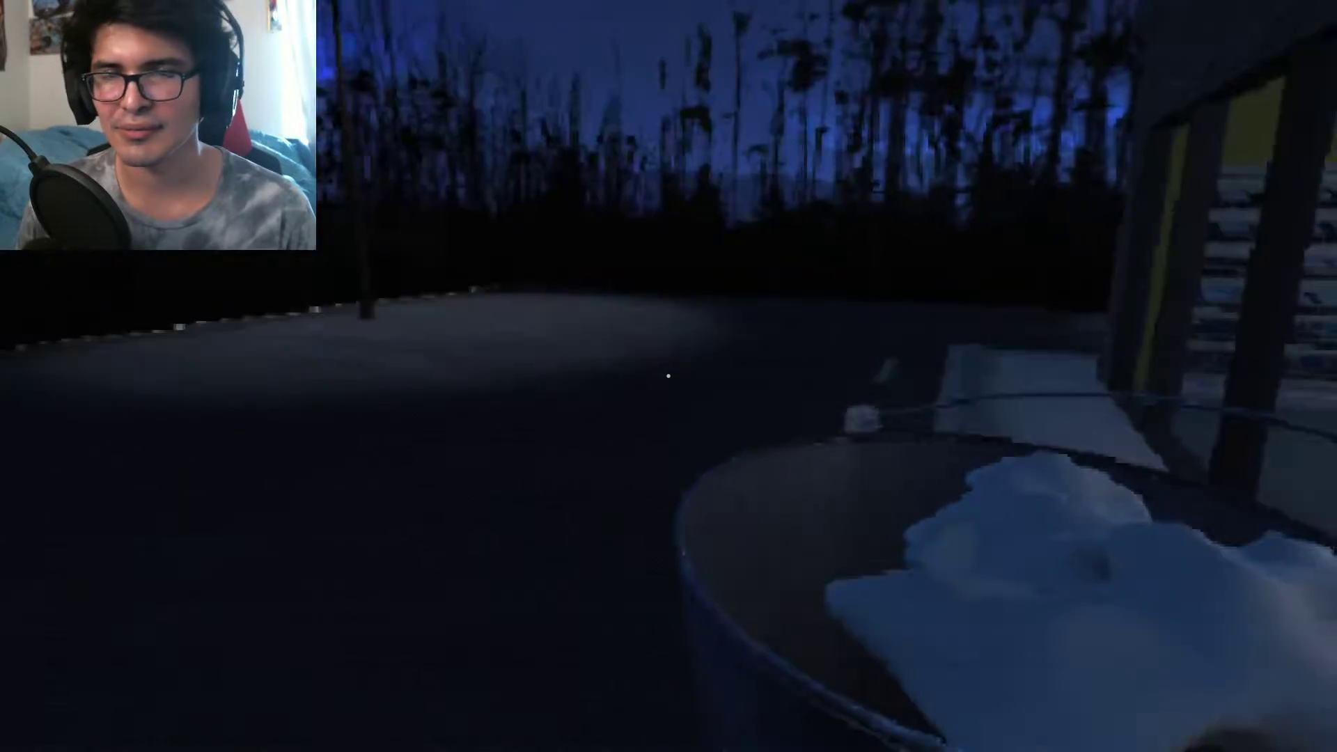
key(w)
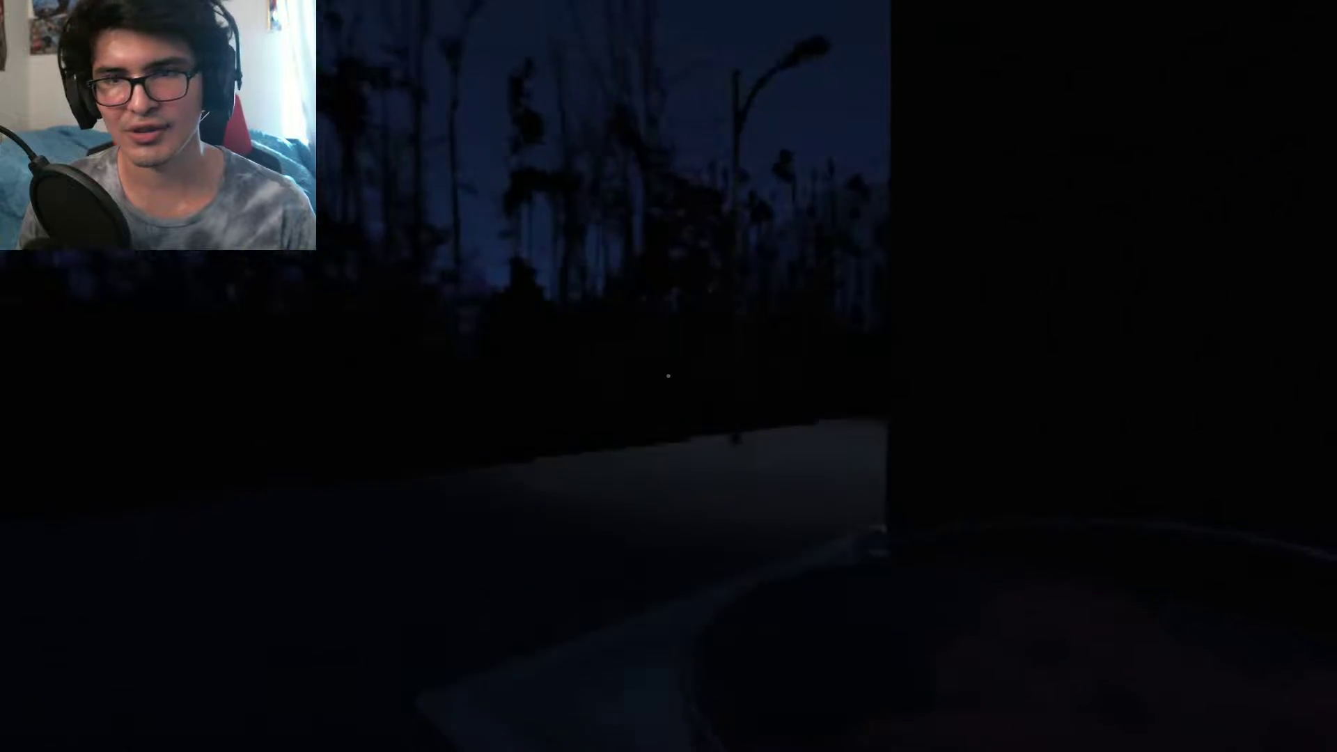
key(f)
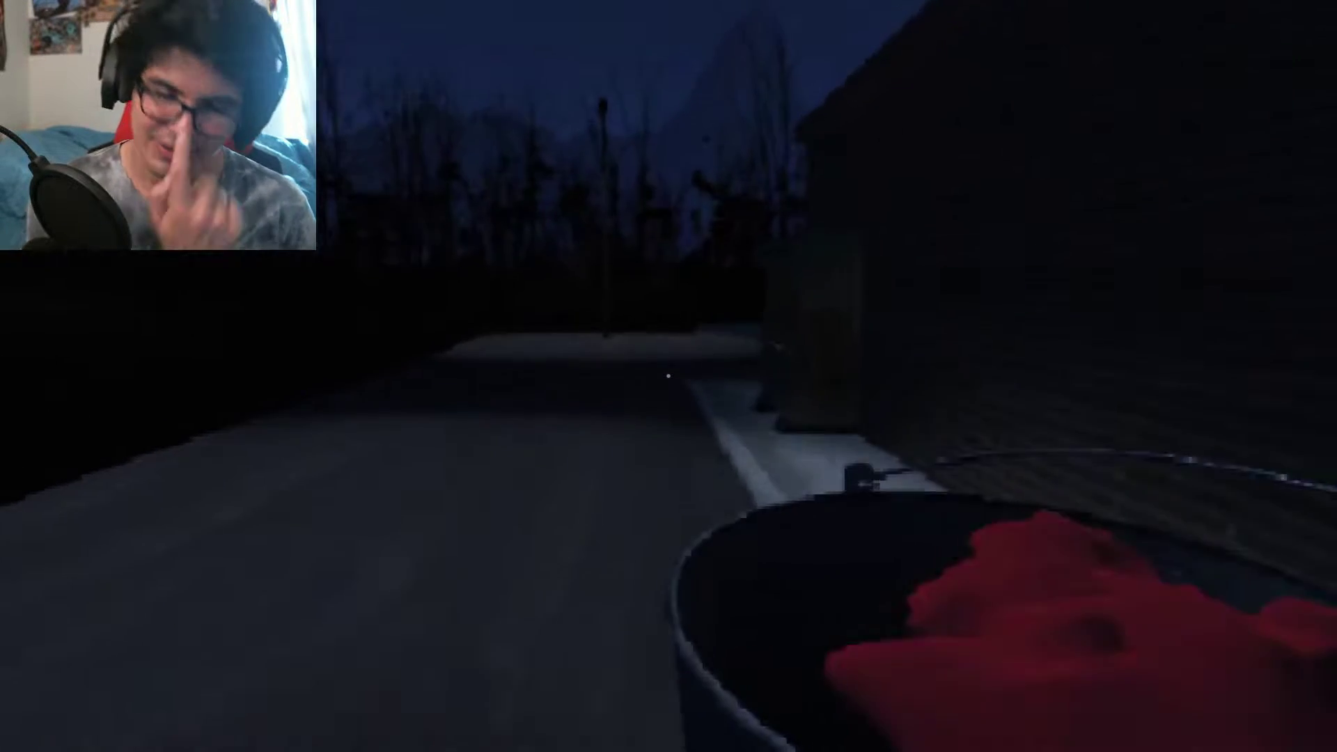
key(w)
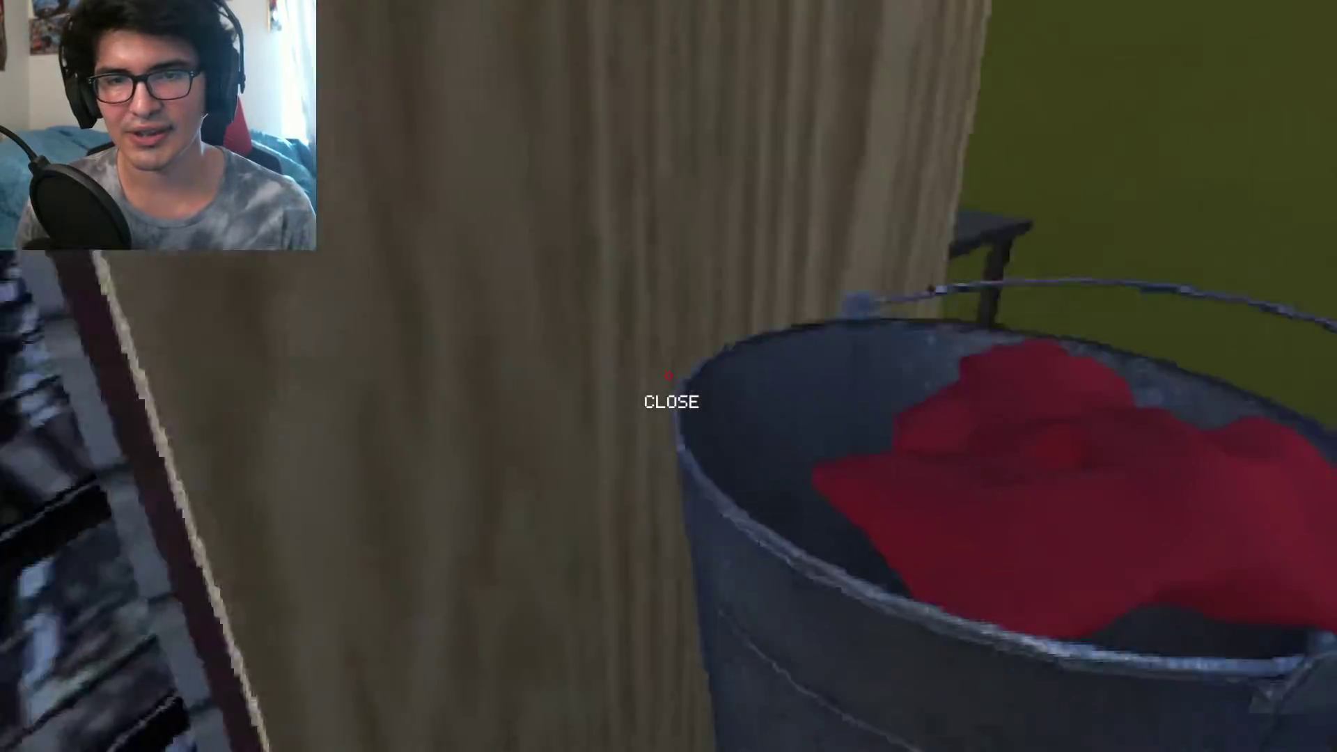
- Close the curtain, read and put away the task note, then carry the bucket onto the road
click(670, 377)
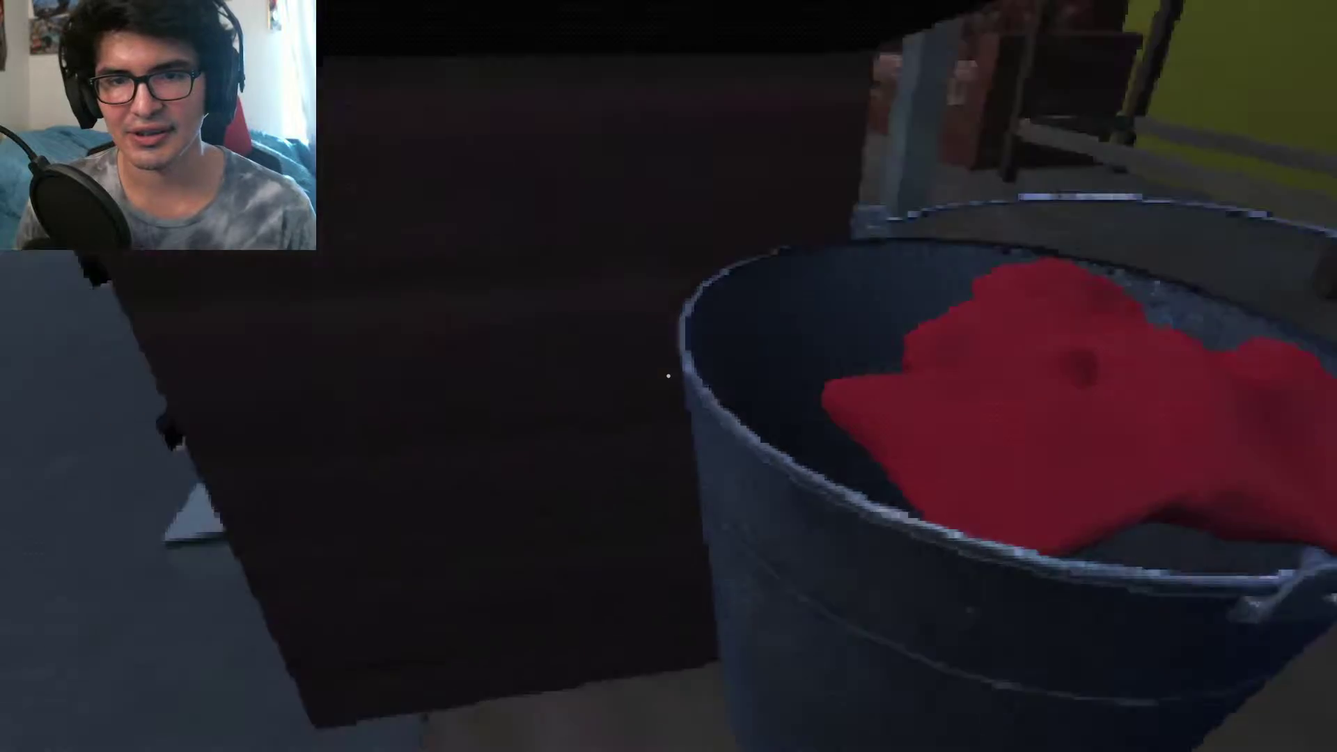
key(w)
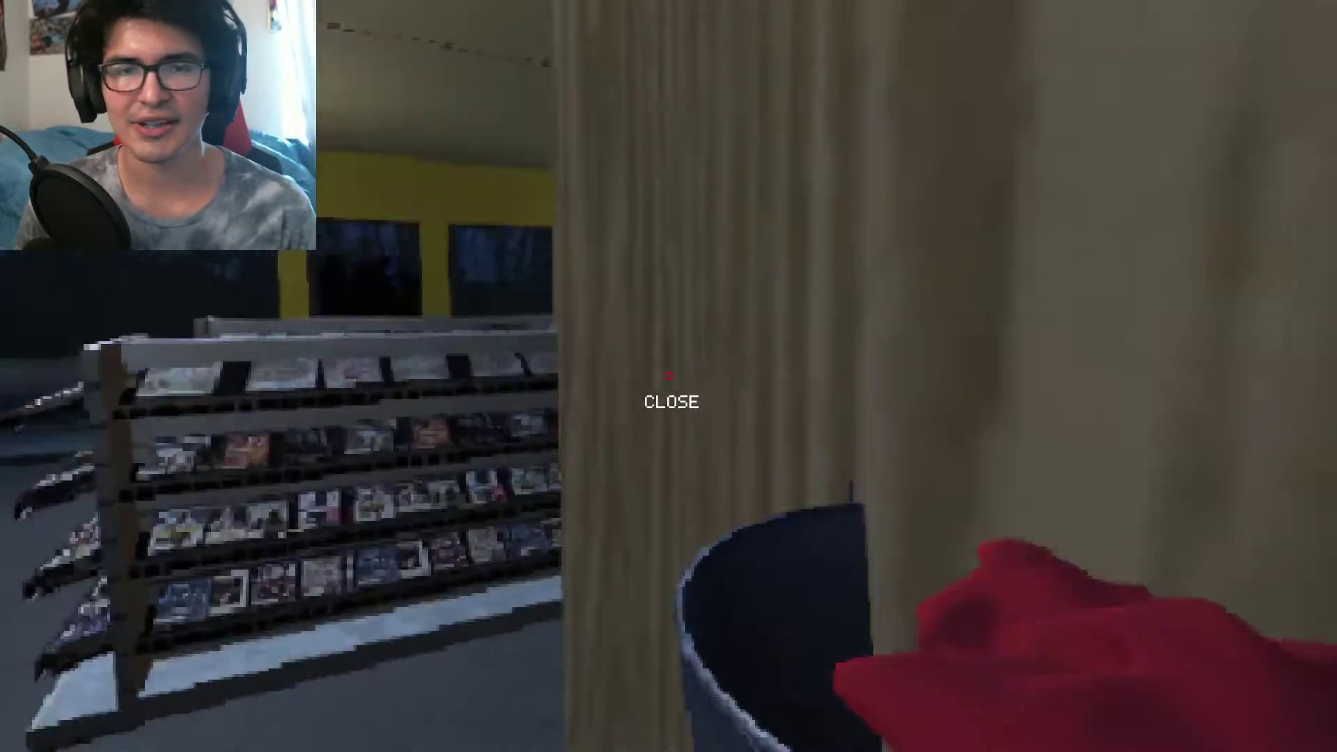
key(w)
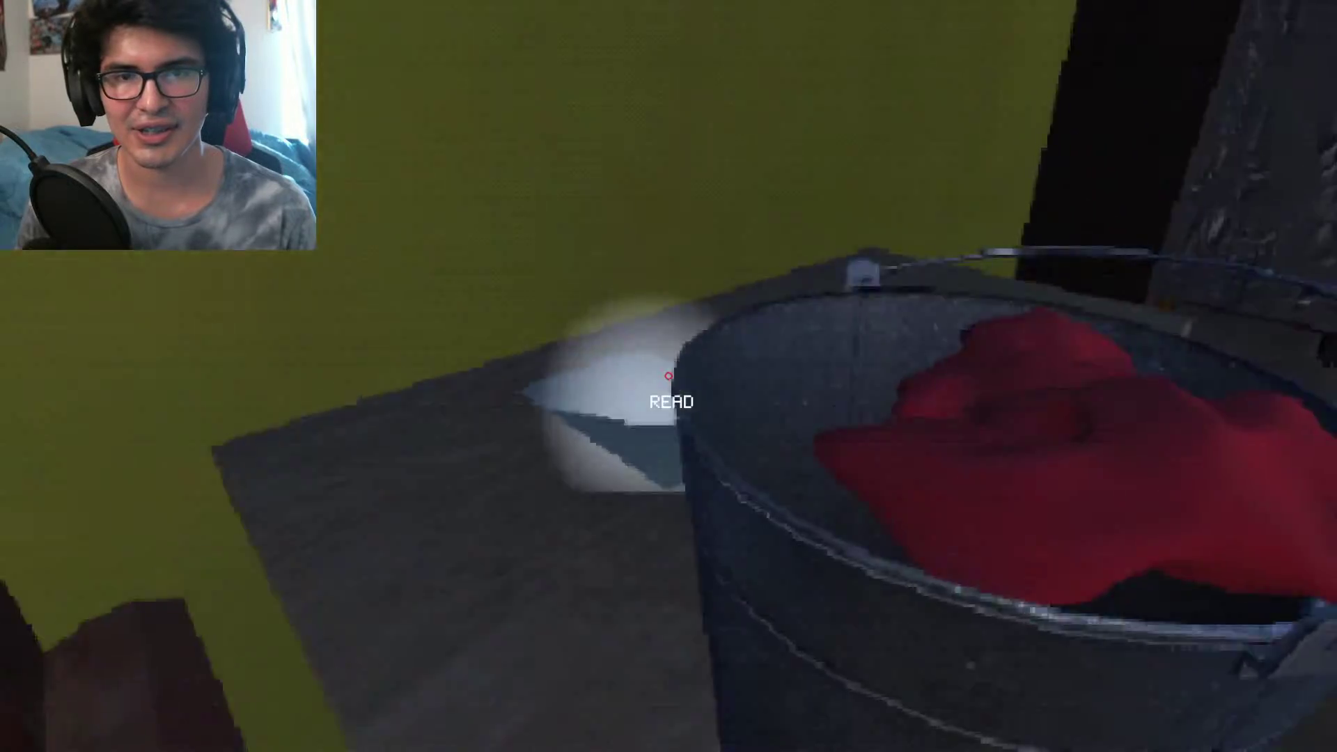
click(670, 377)
click(1156, 717)
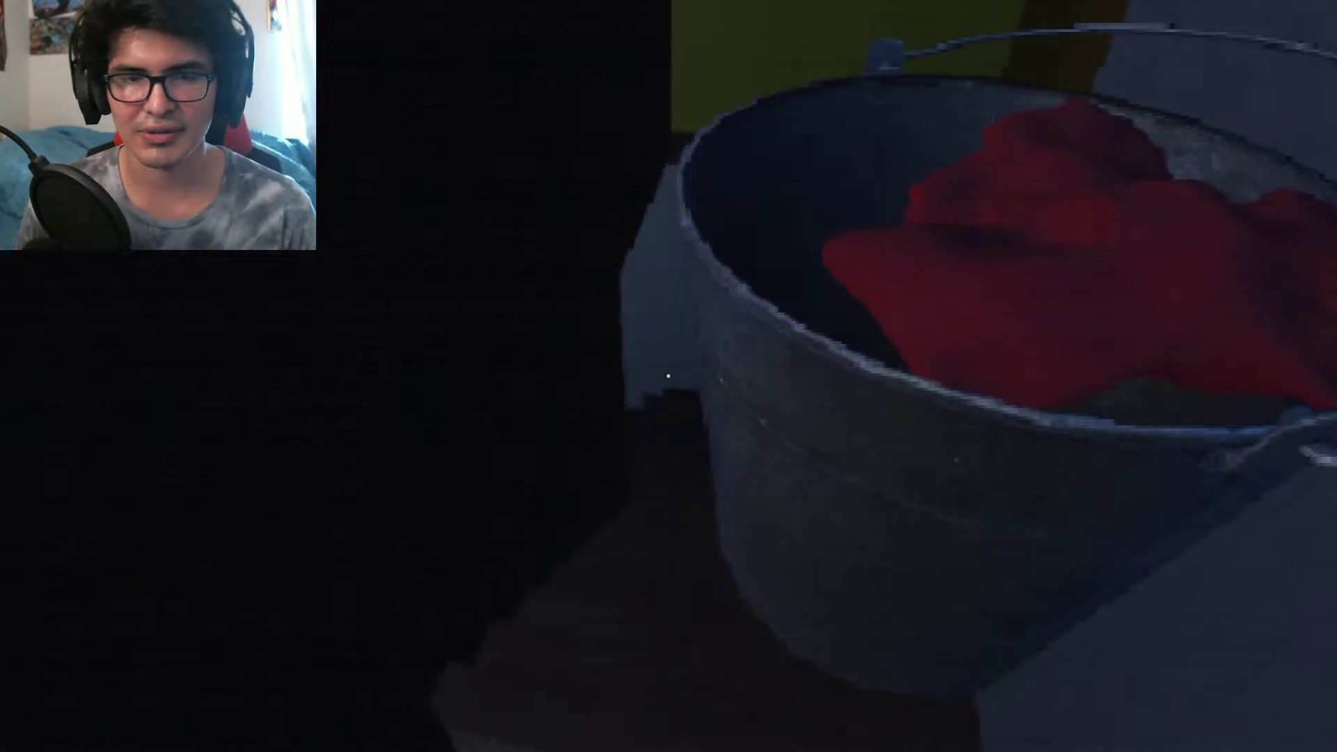
key(w)
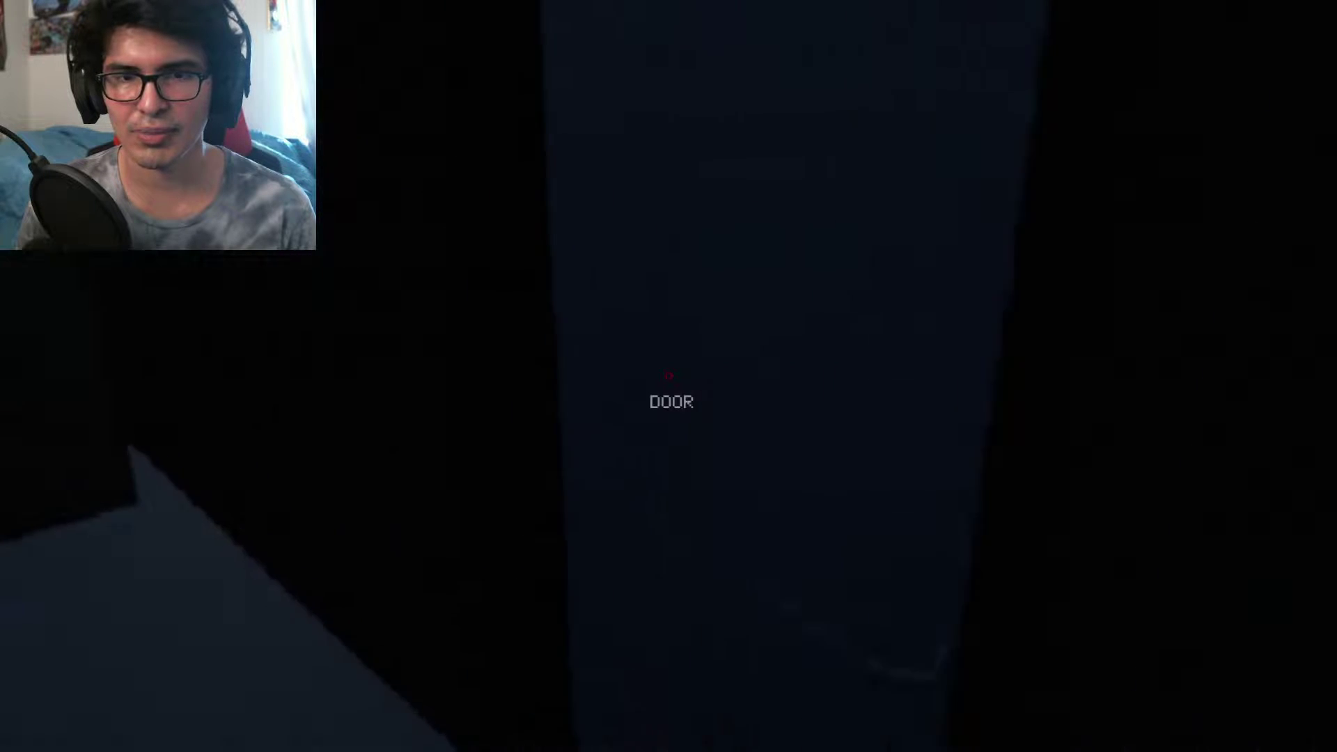
- Open the dark door and walk through the room toward the counter computer
click(669, 376)
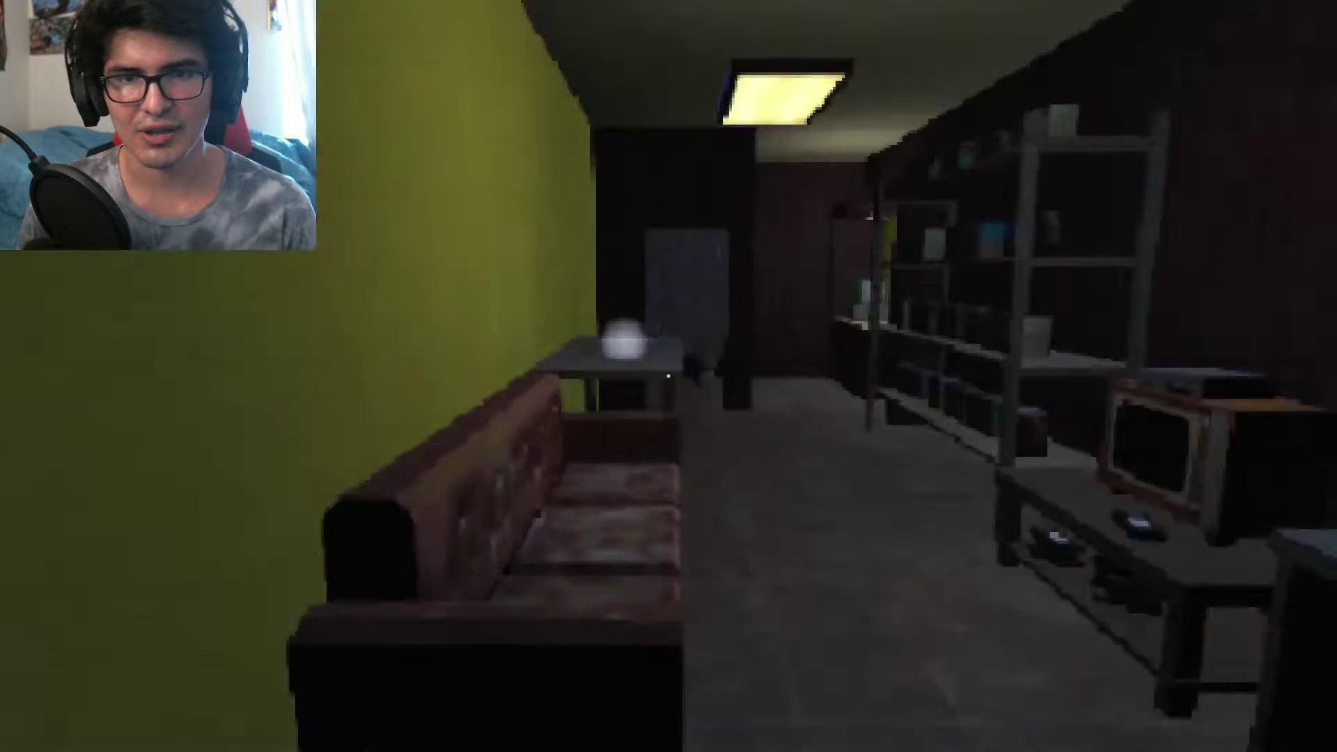
key(w)
key(w)
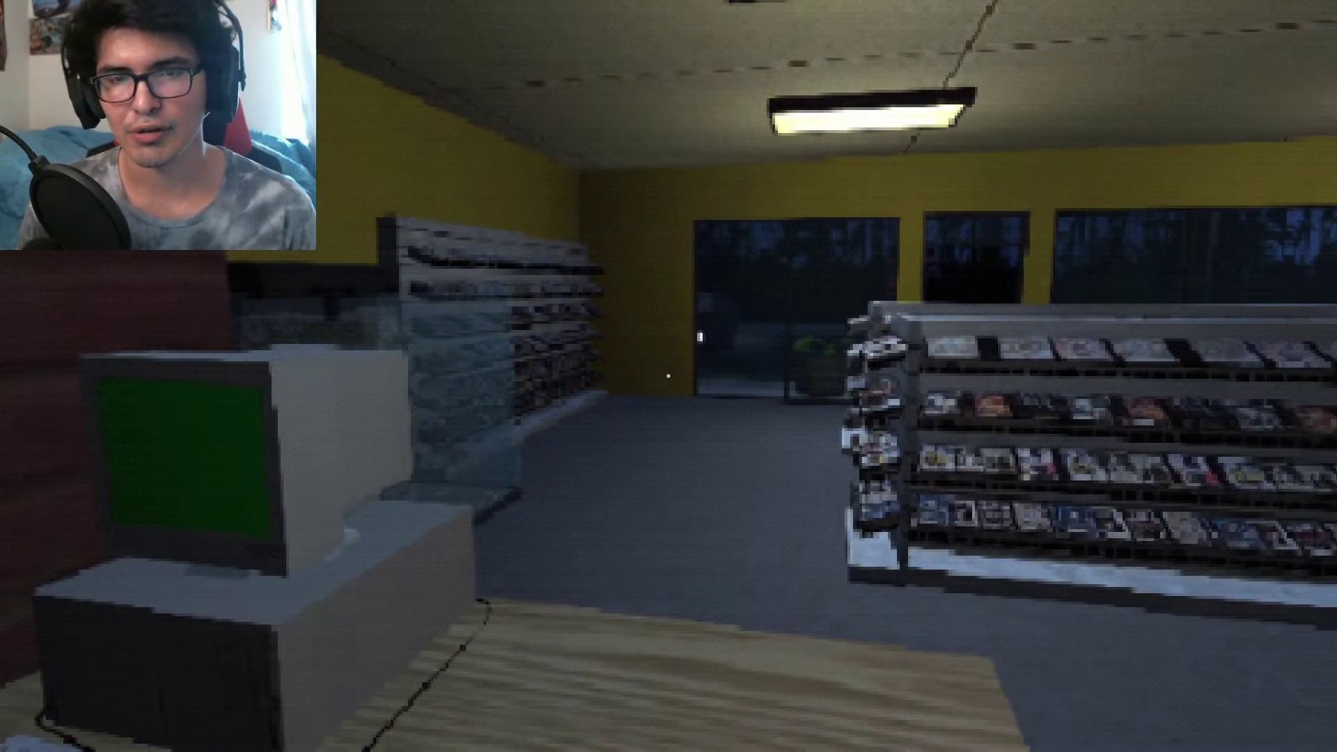
- Walk up to the counter computer and put the task note away
key(w)
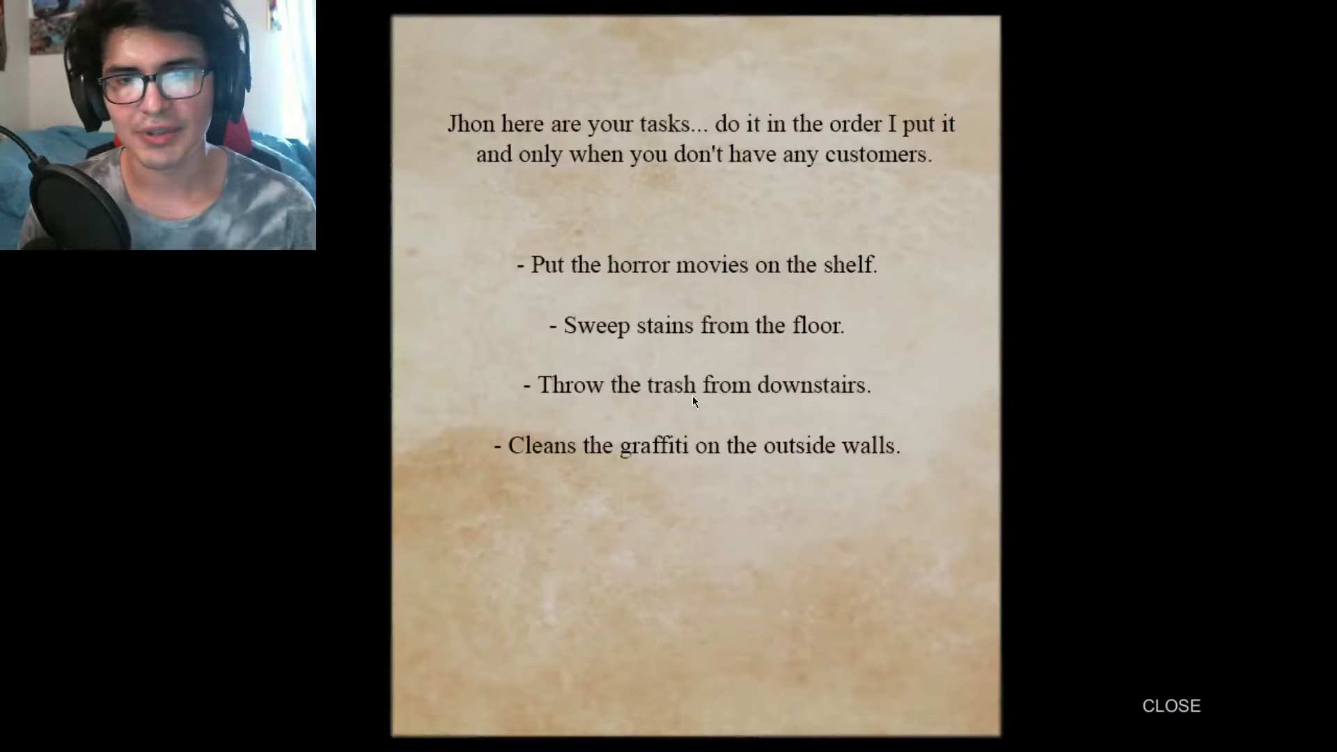
click(1170, 705)
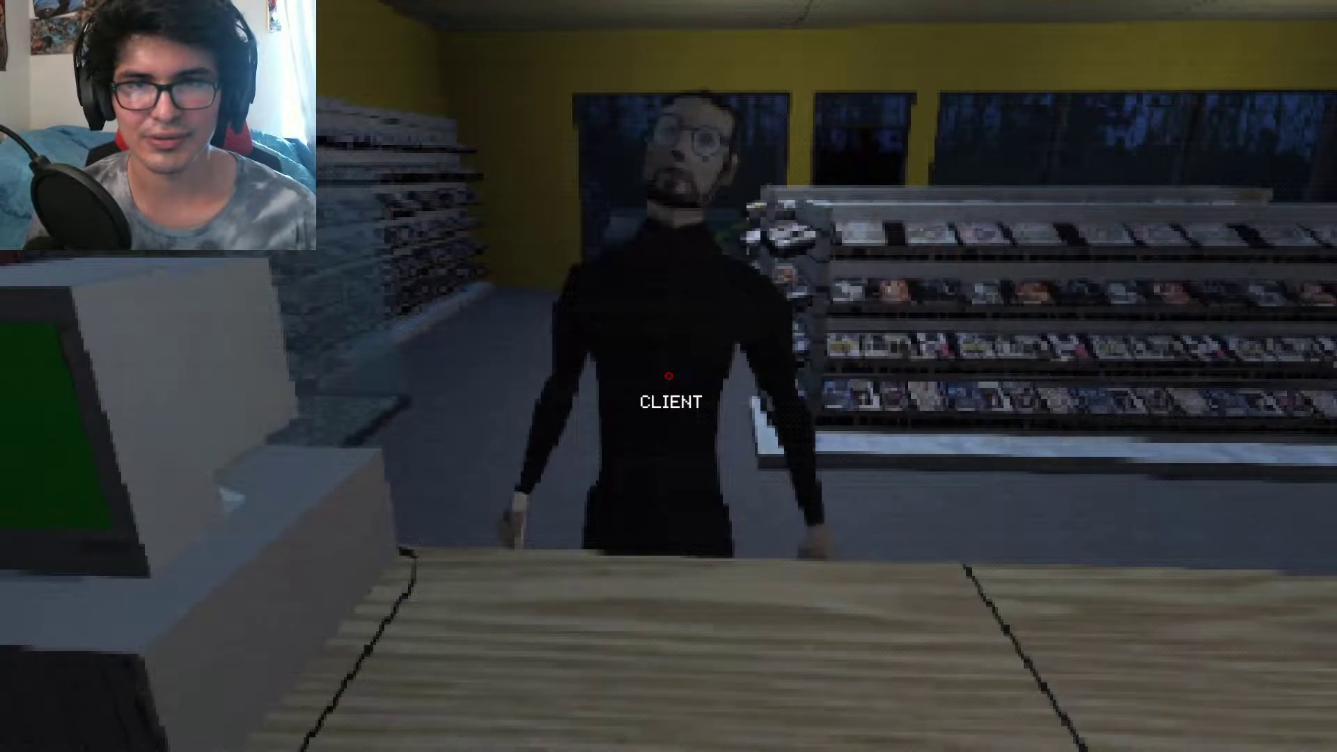
- Complete Steve's five-dollar tape rental, bank his cash, and follow him toward the exit
click(669, 377)
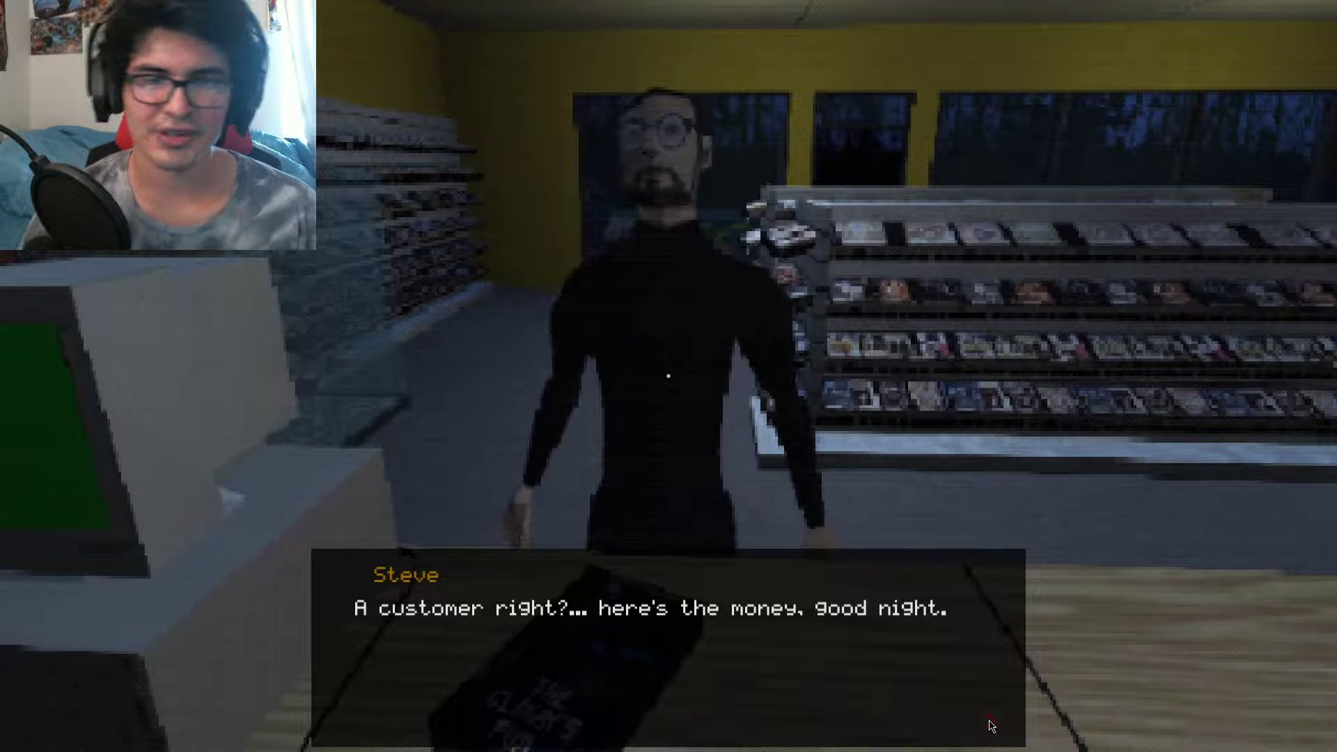
click(669, 376)
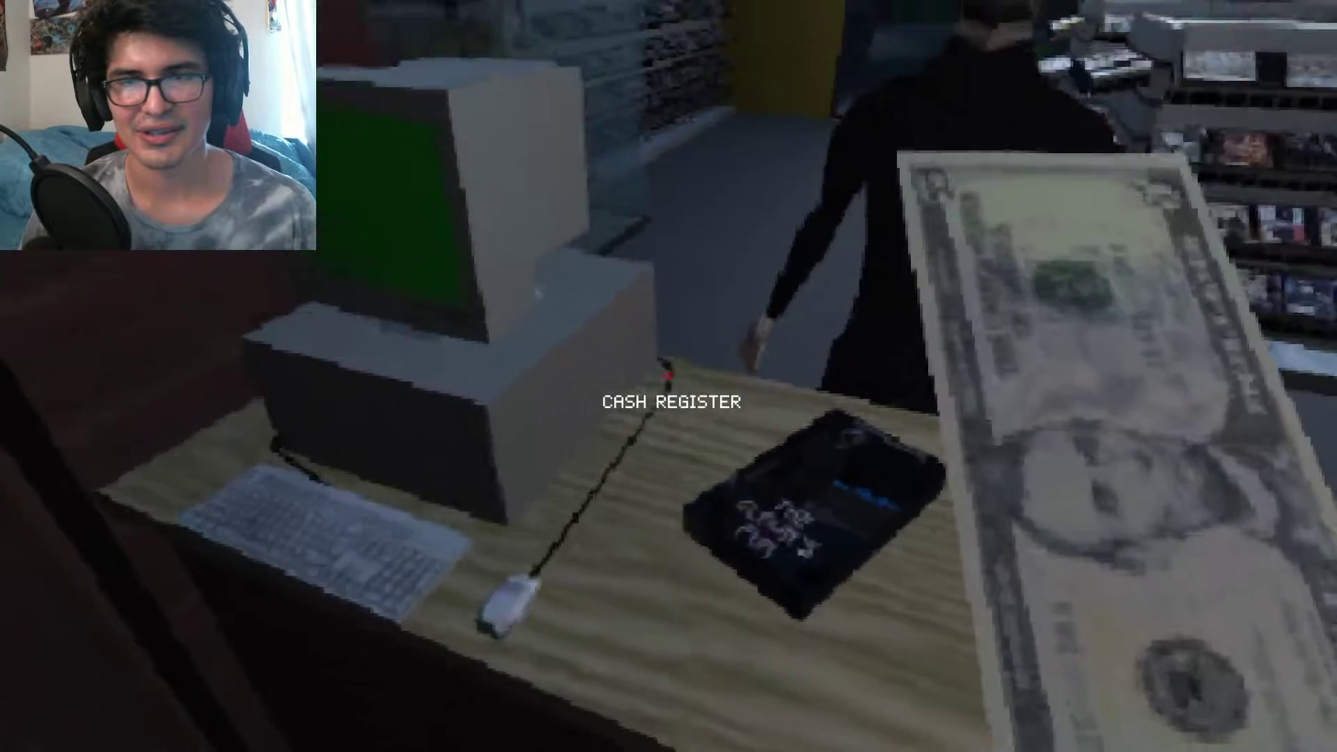
click(668, 376)
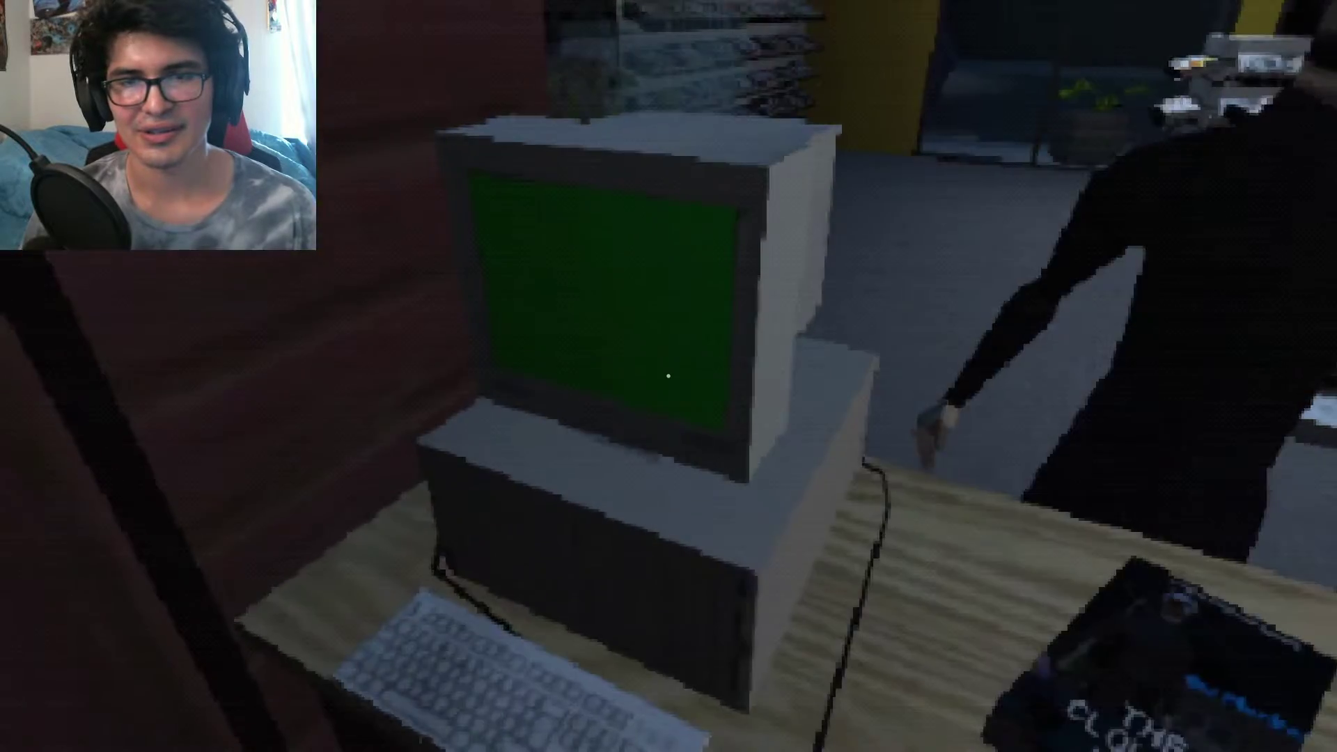
key(w)
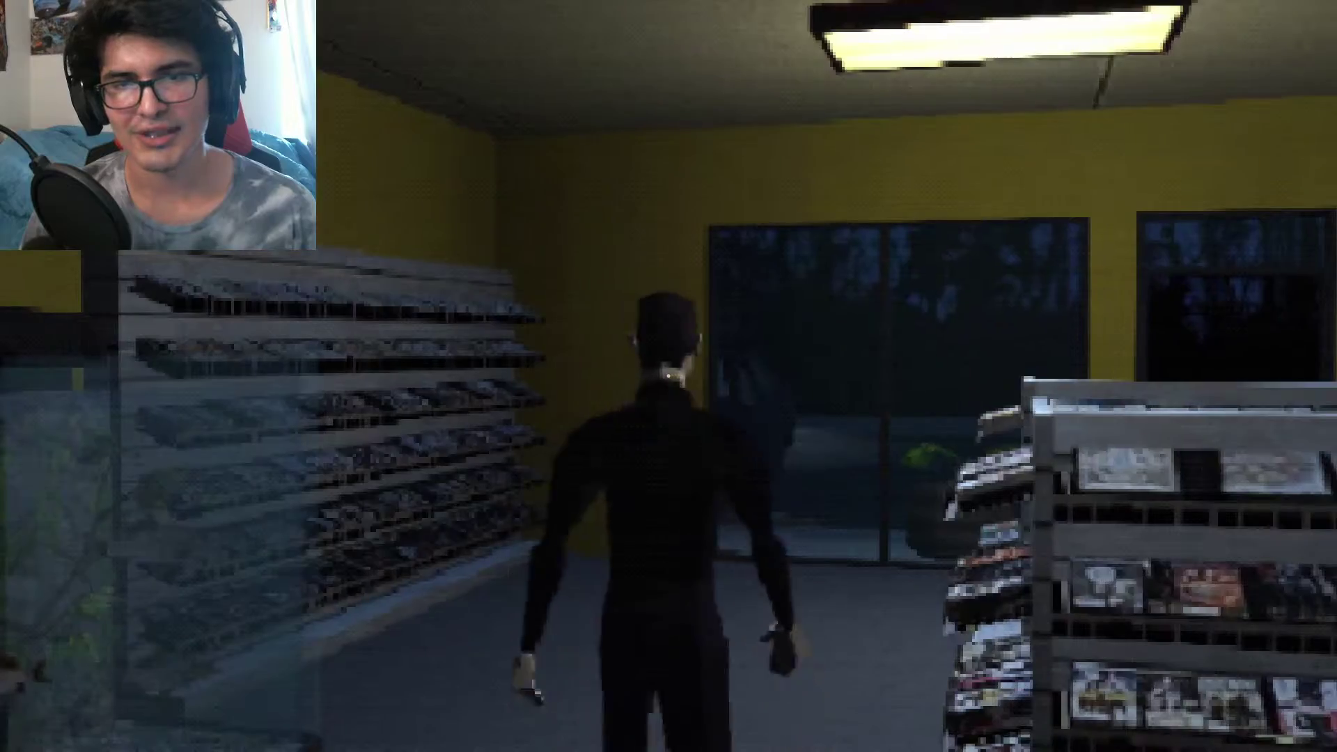
- Check the car from the front window and the back room, then return beside the register
key(s)
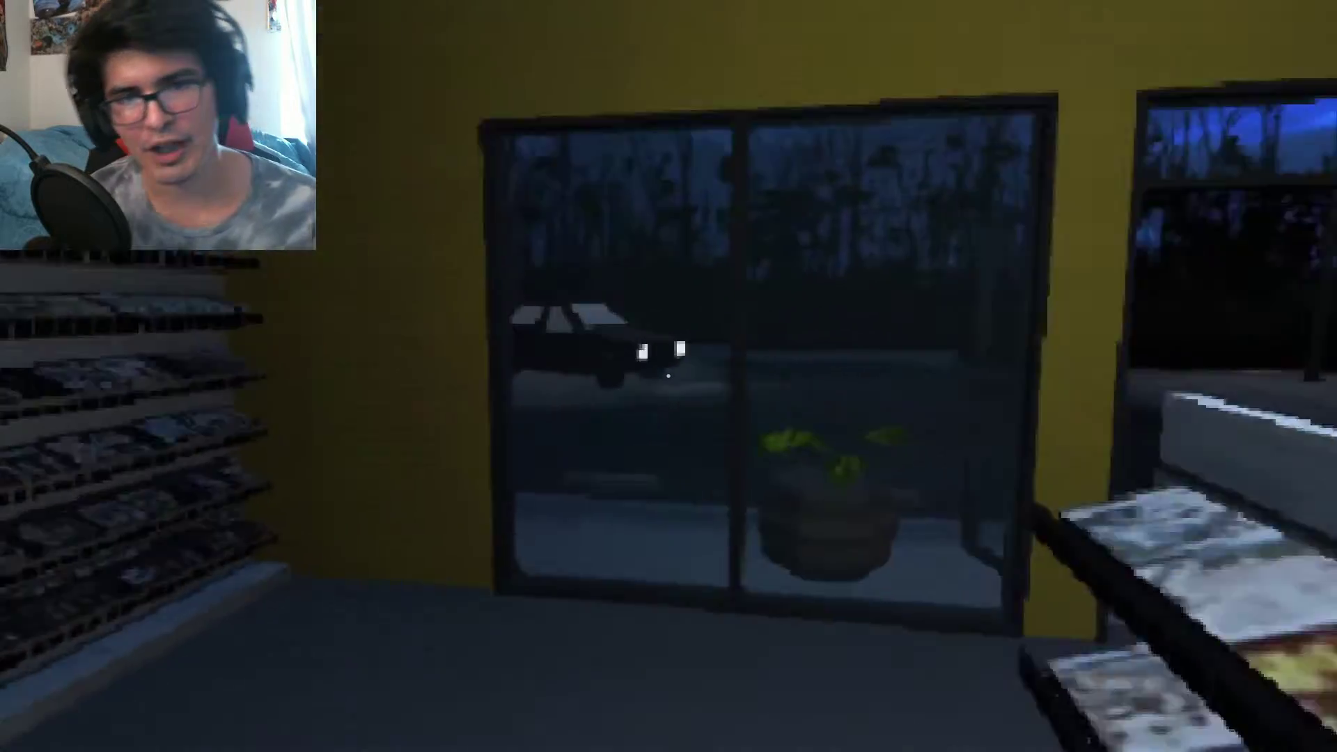
key(w)
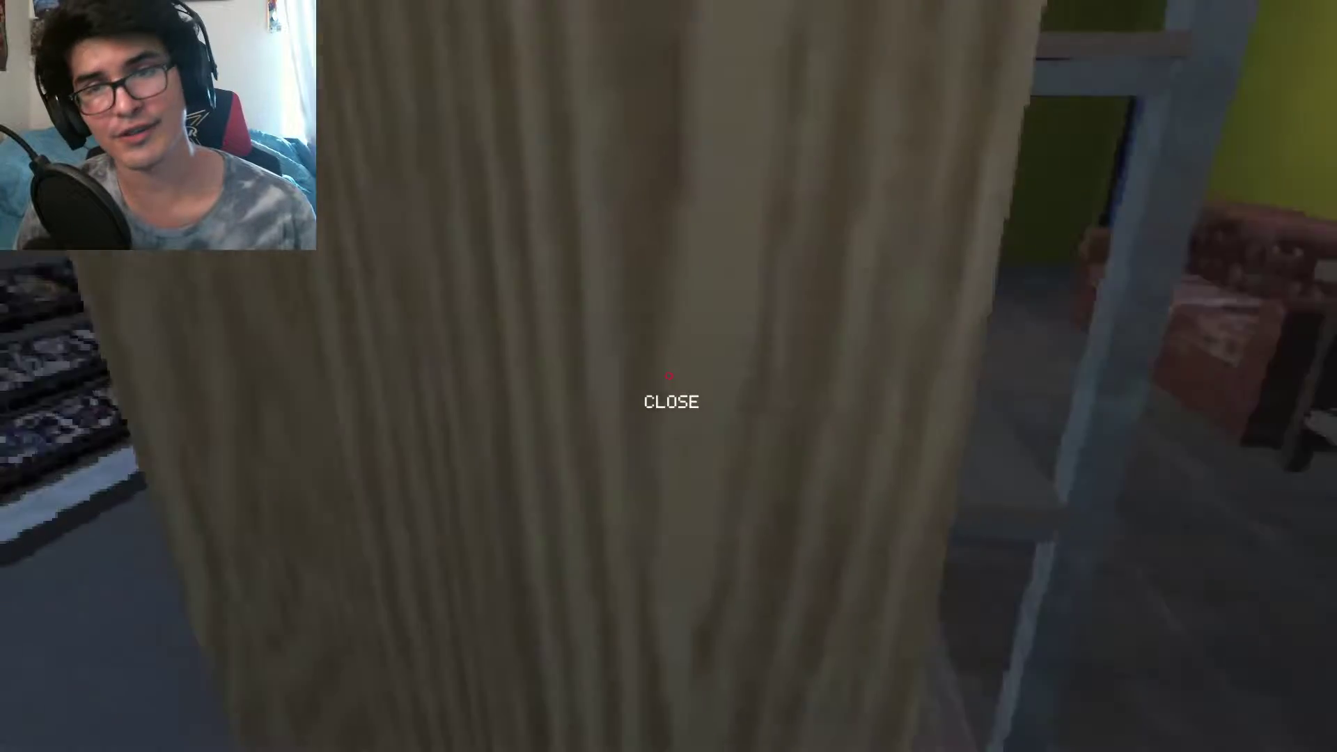
key(w)
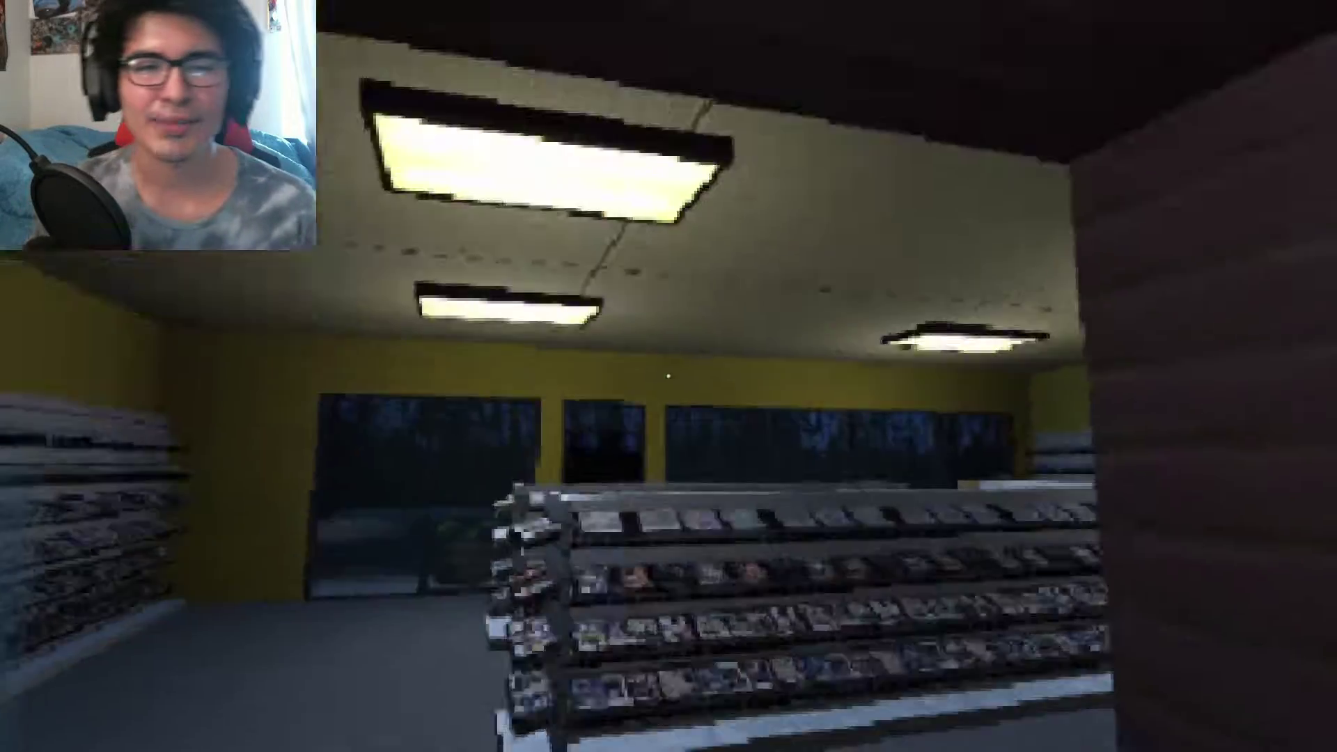
key(d)
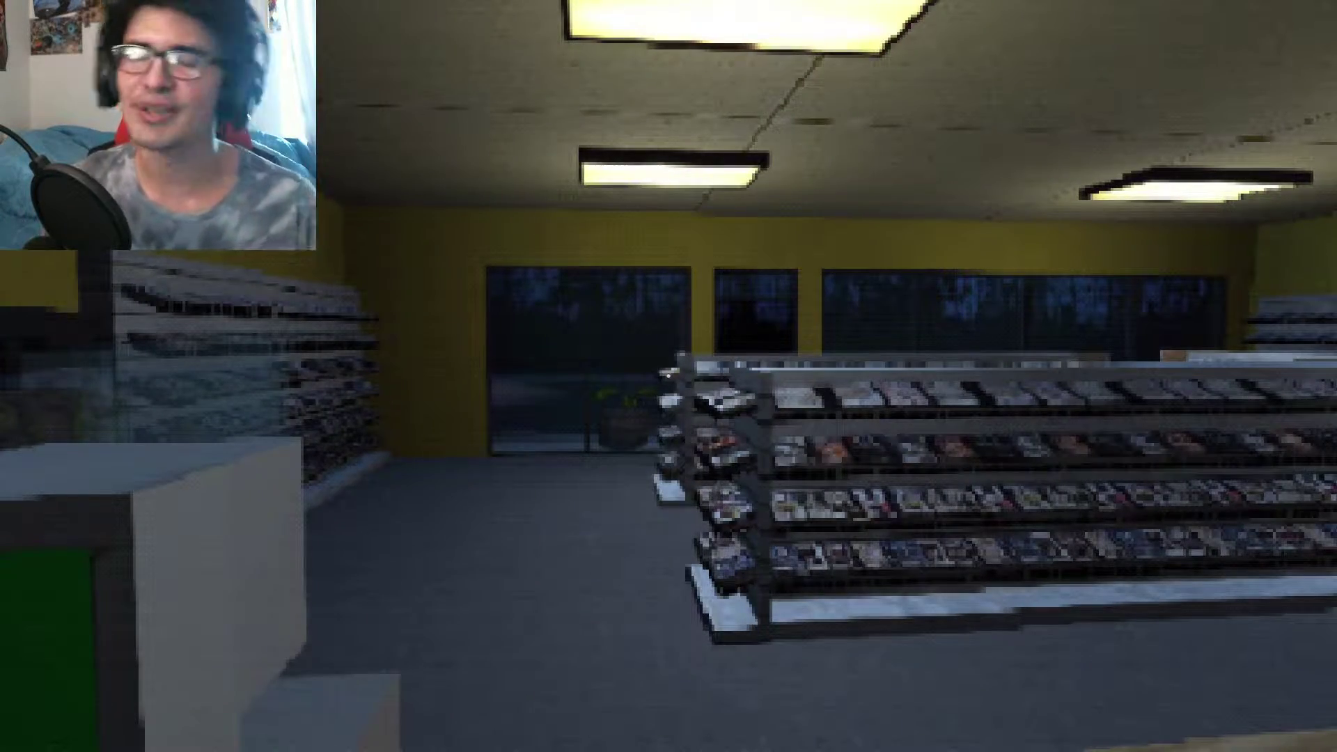
key(a)
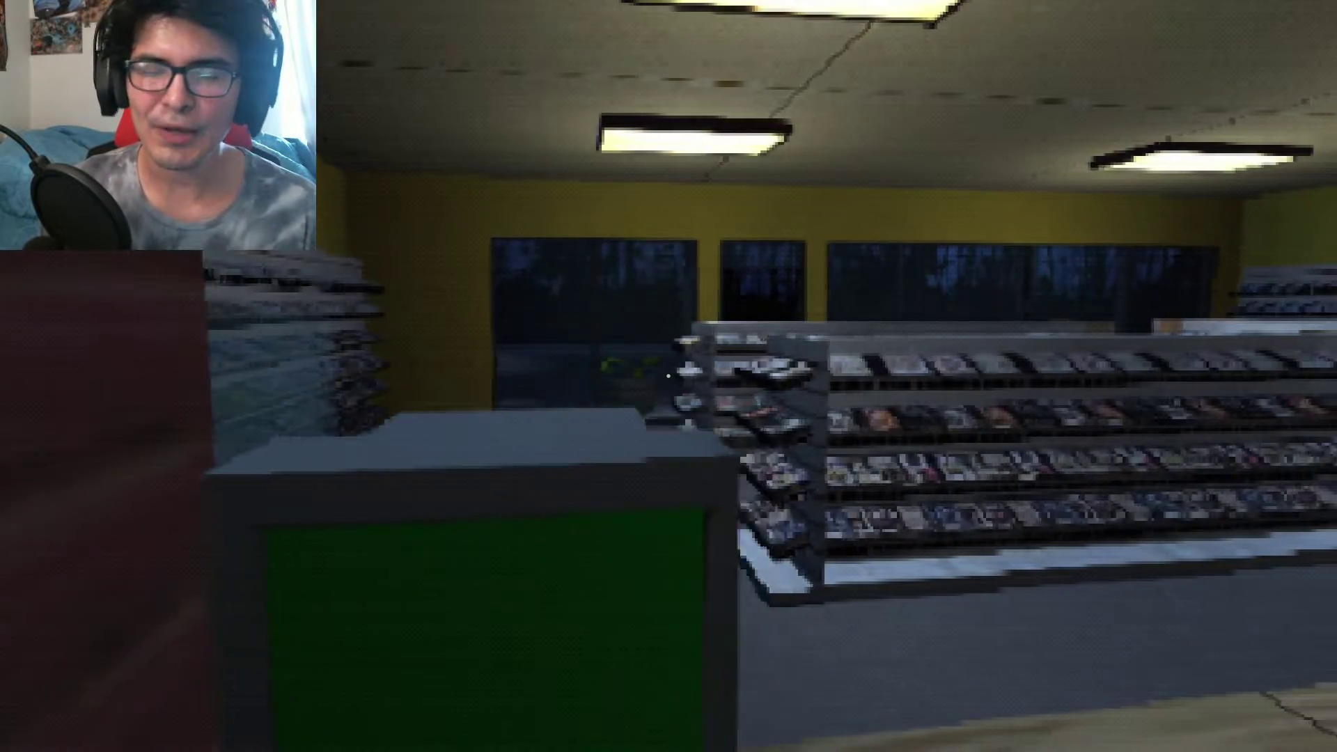
key(d)
key(d)
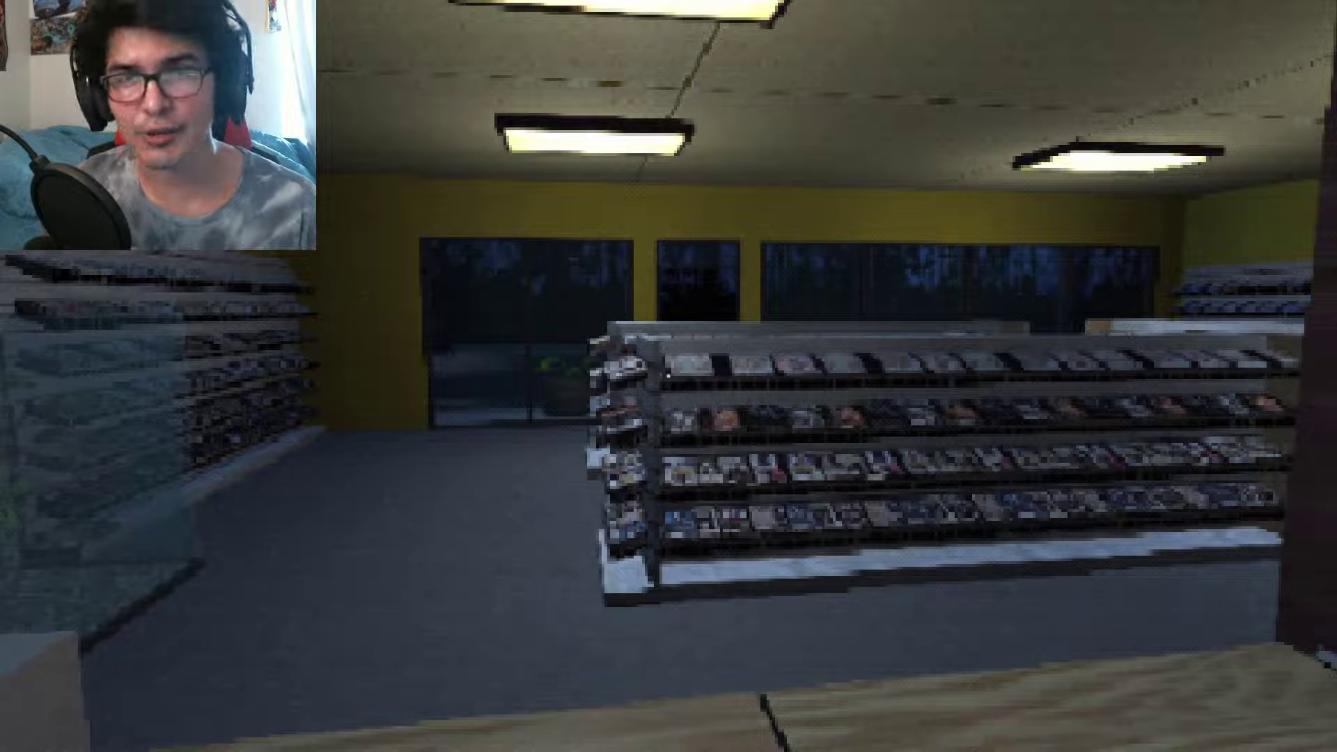
key(a)
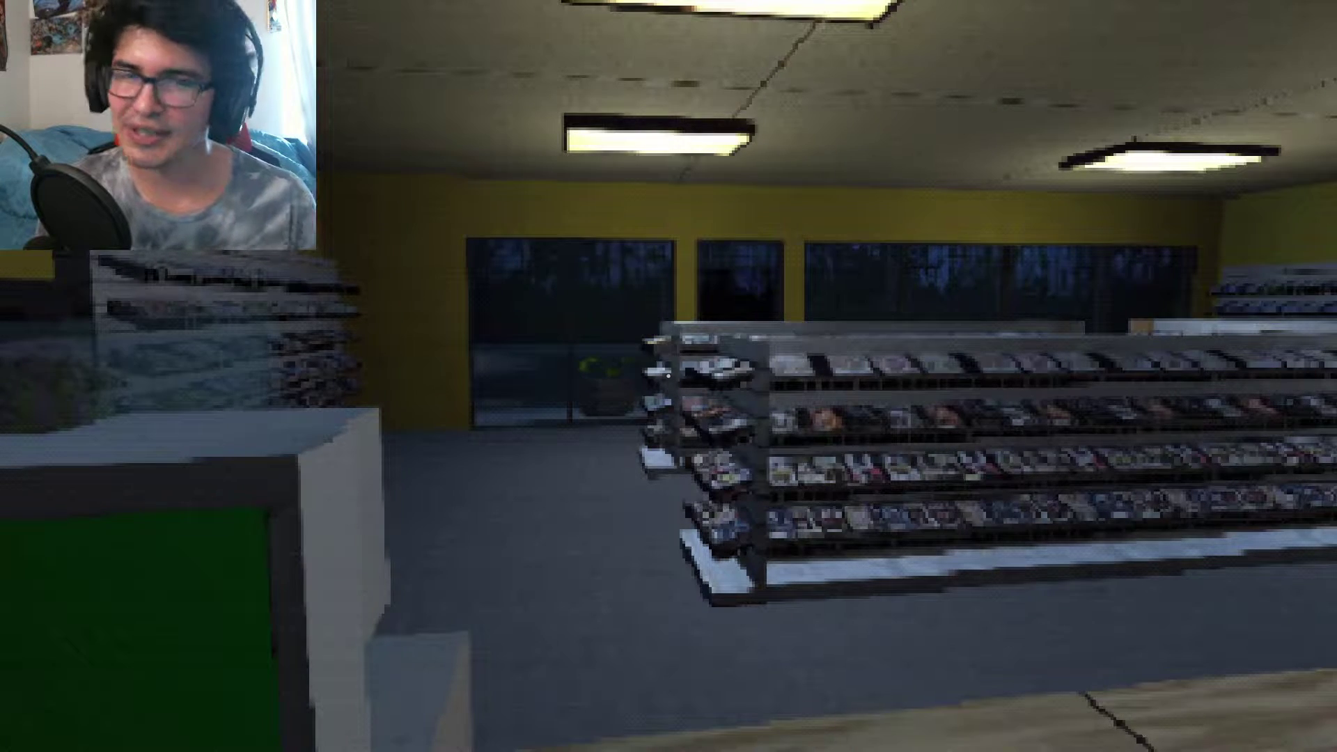
key(w)
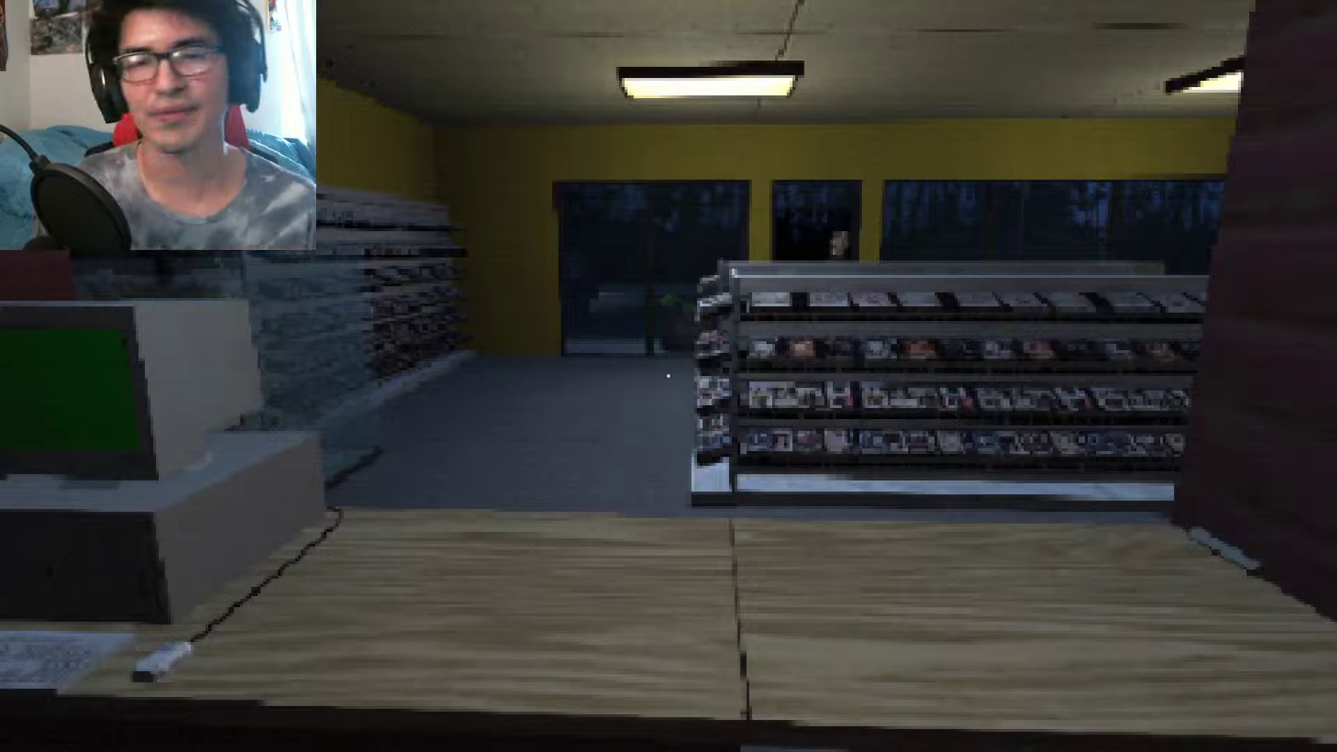
- Pace around the front shelf and dark wall, then back up to view the counter
key(w)
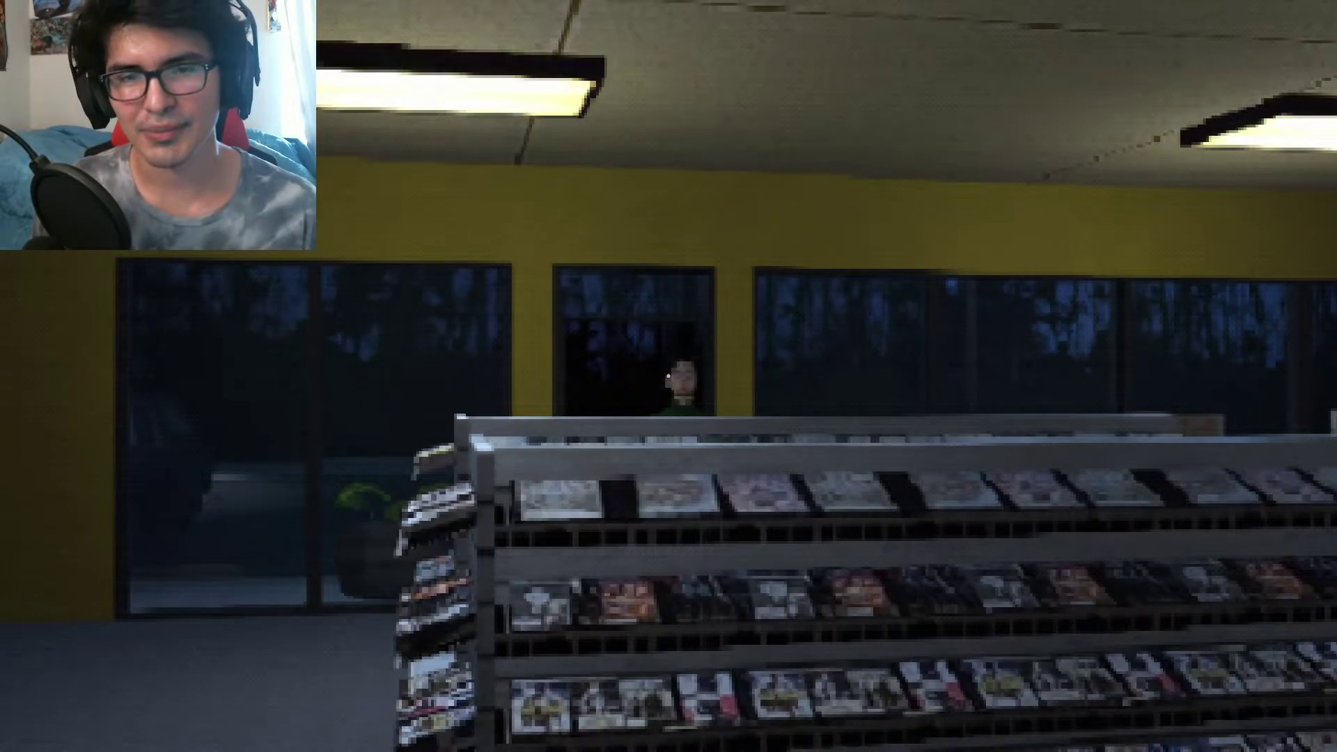
key(s)
key(w)
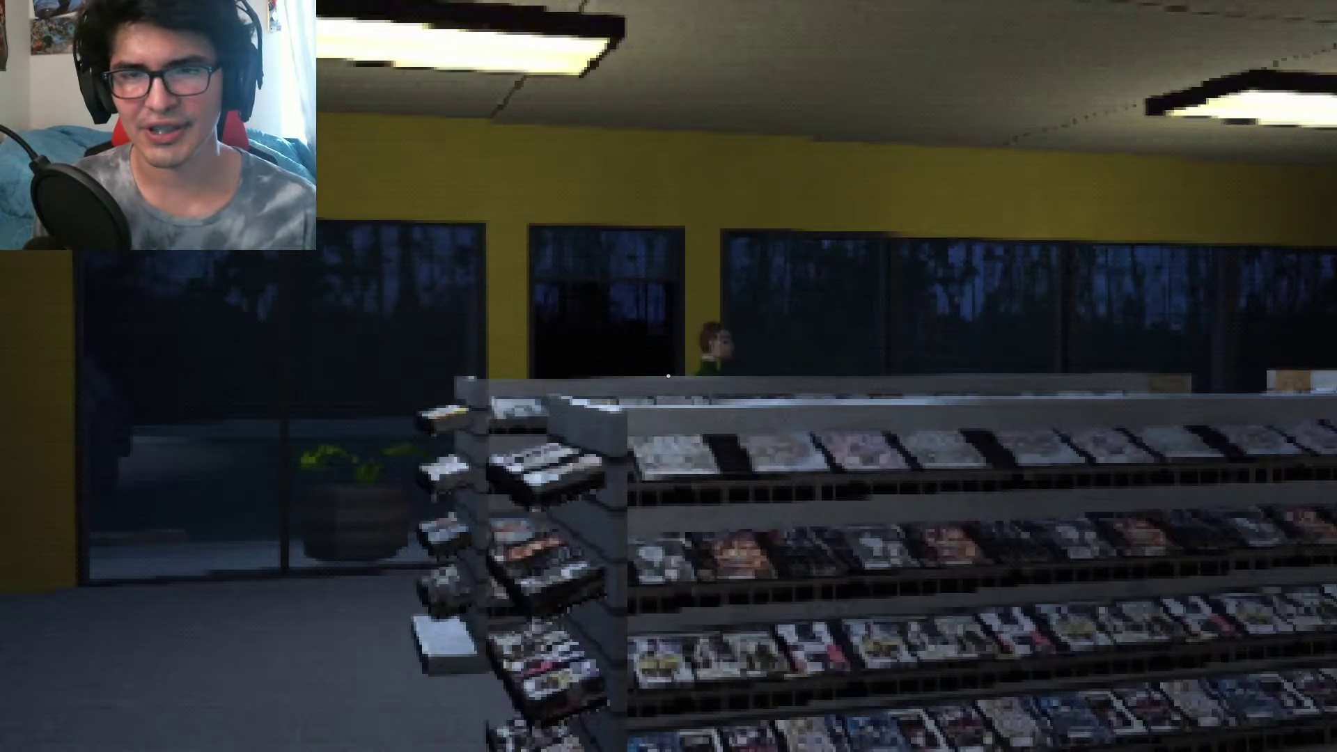
key(s)
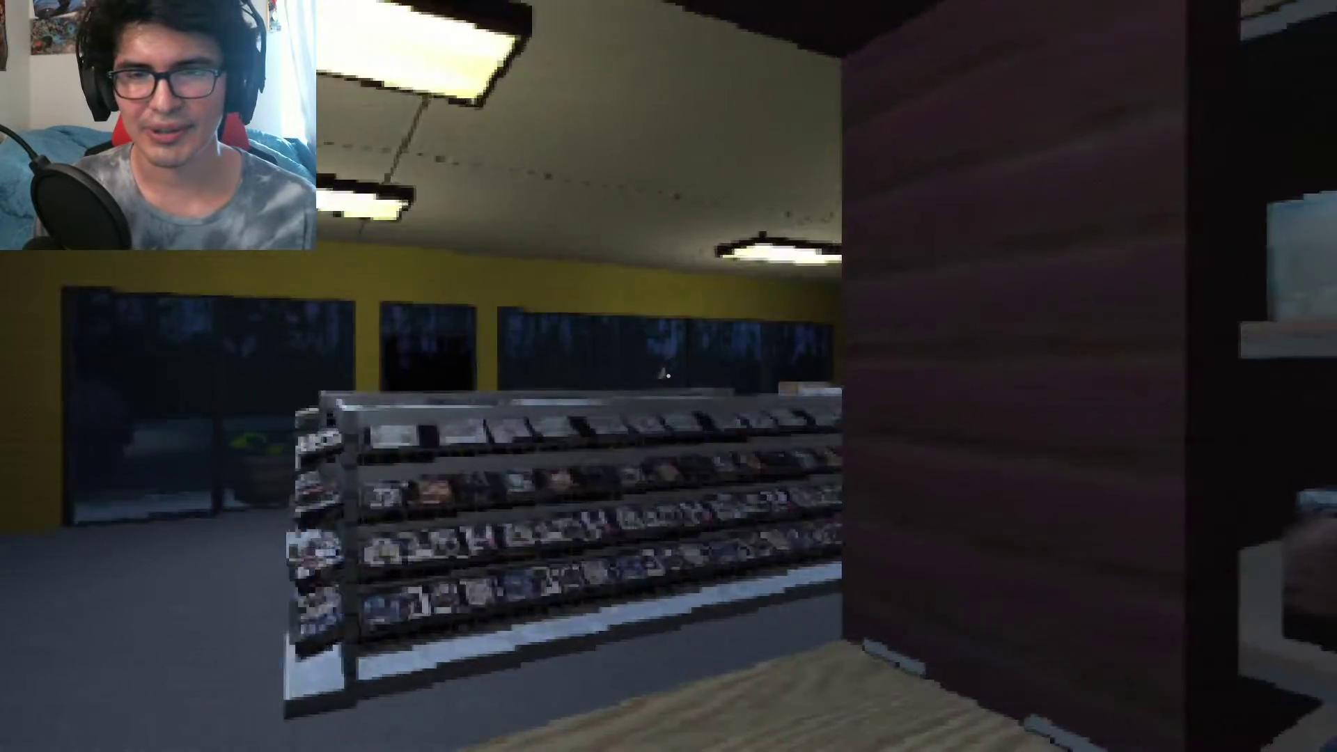
key(w)
key(s)
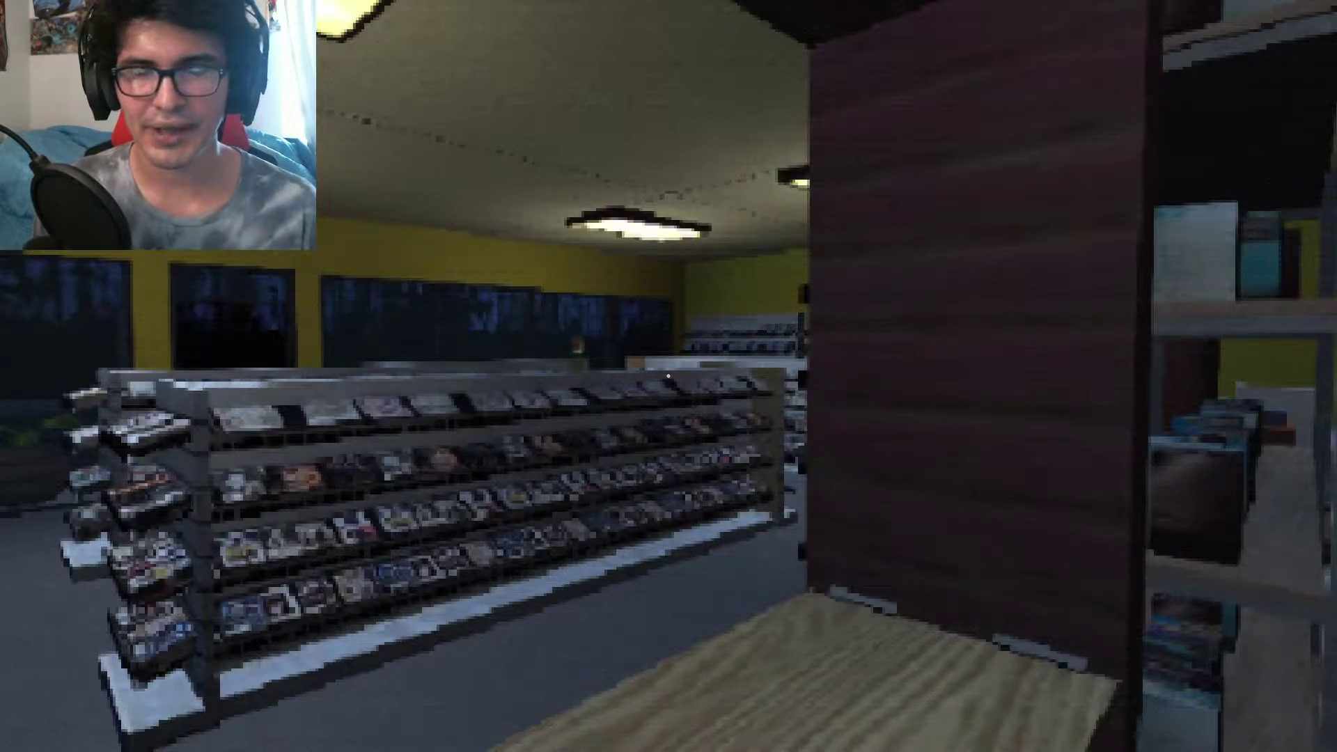
key(s)
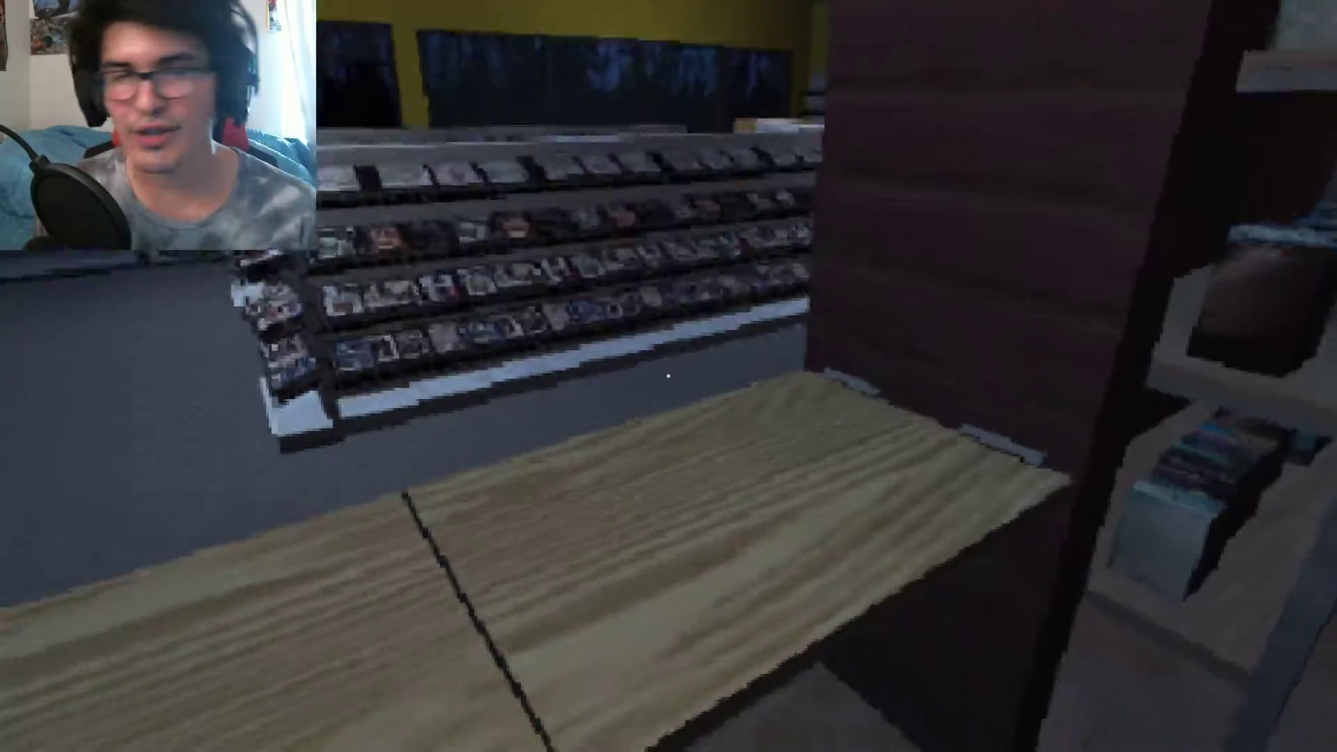
- Pass through the counter hatch, walk the aisles to the horror movies, and return behind the counter
click(669, 377)
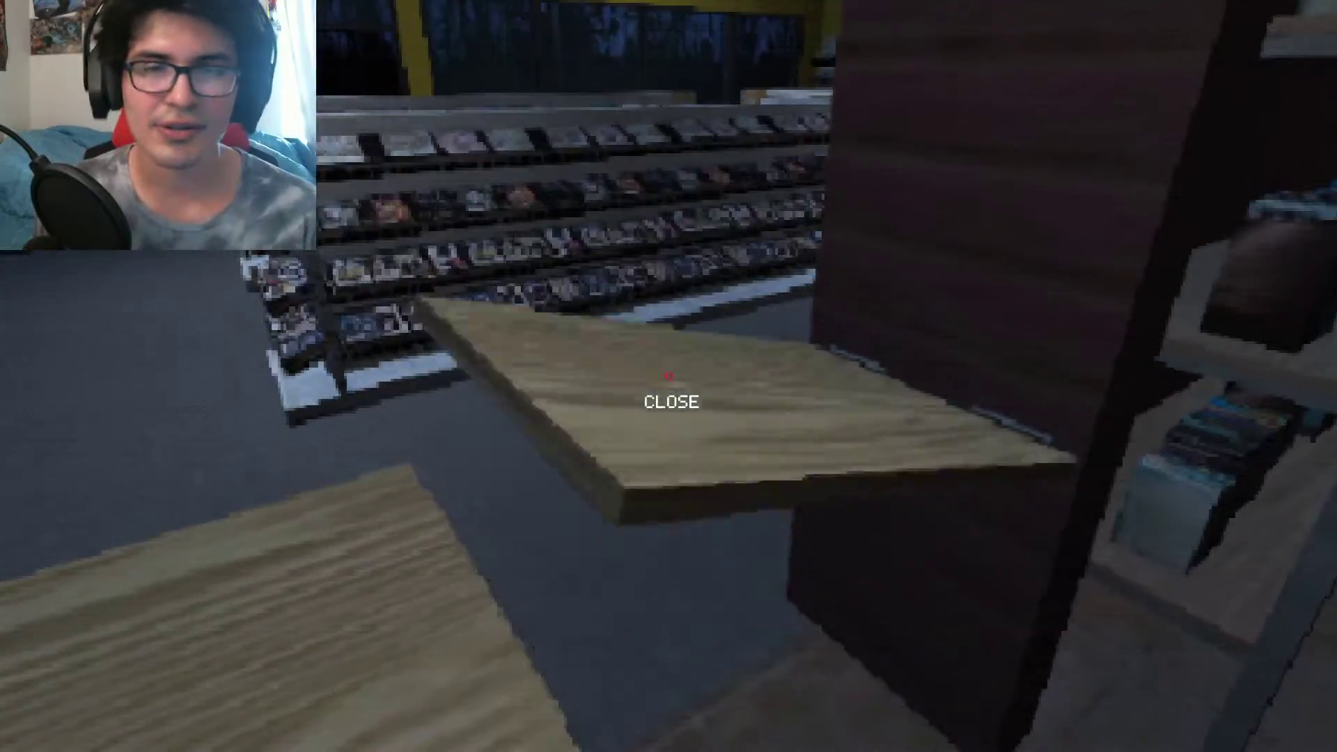
key(w)
key(w)
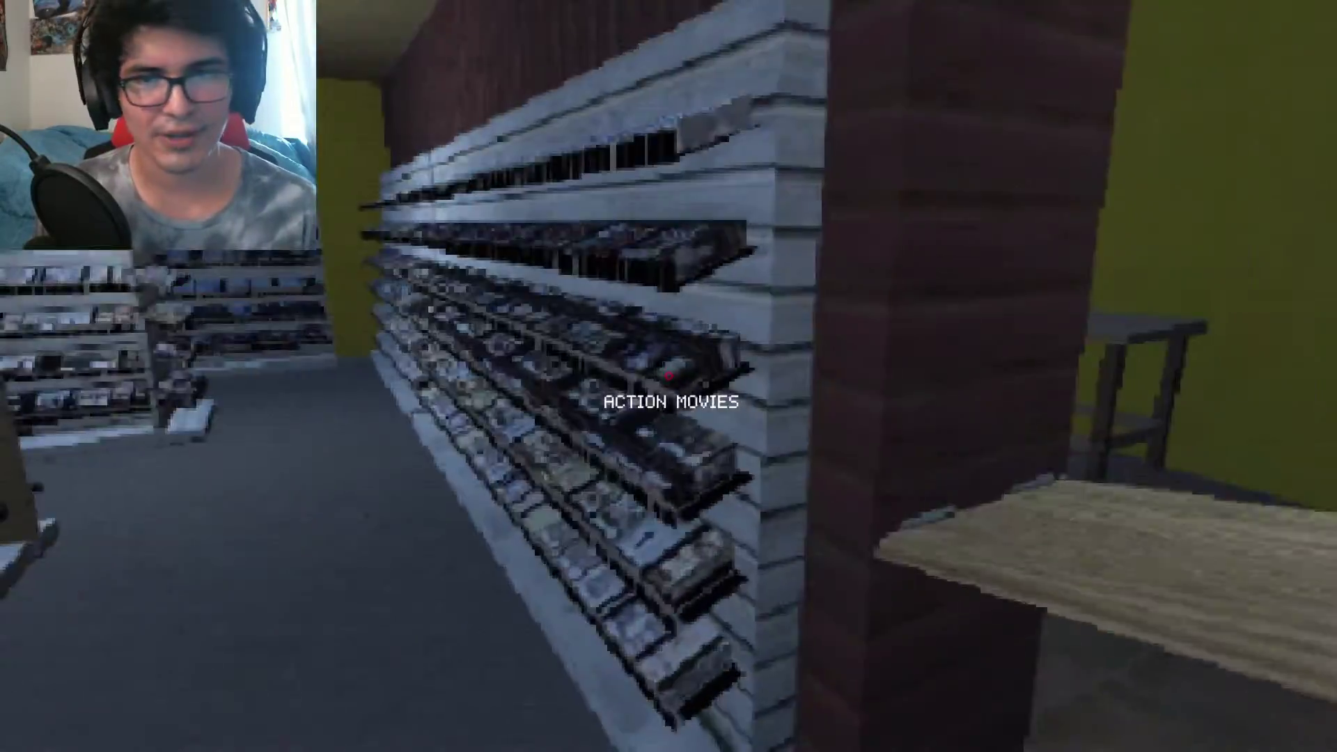
key(w)
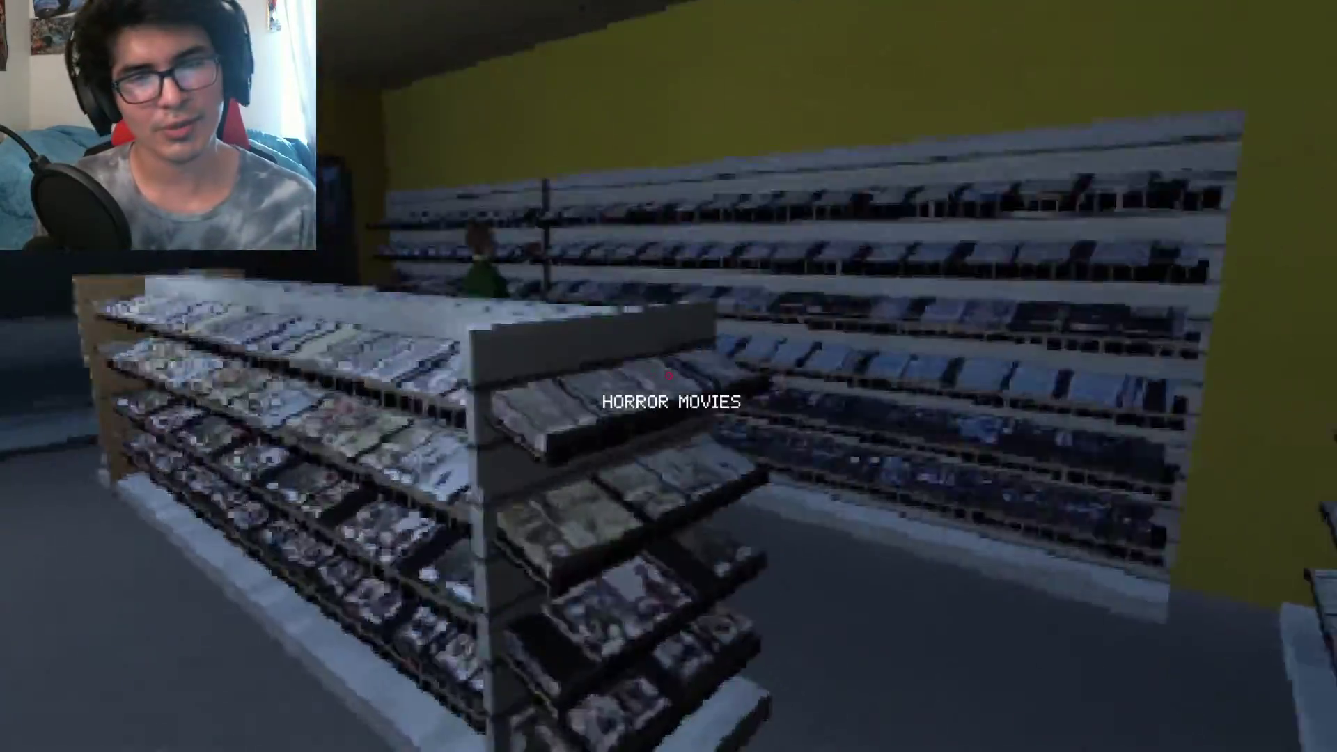
key(w)
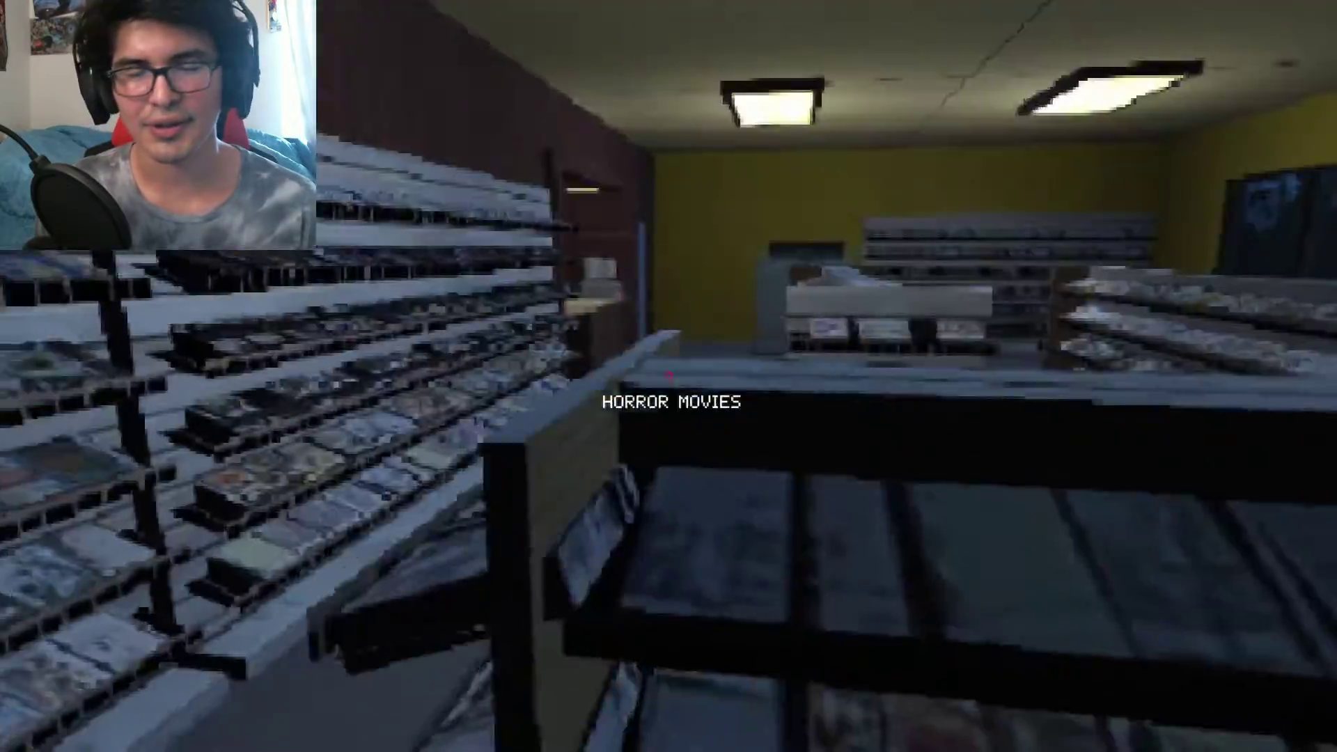
key(w)
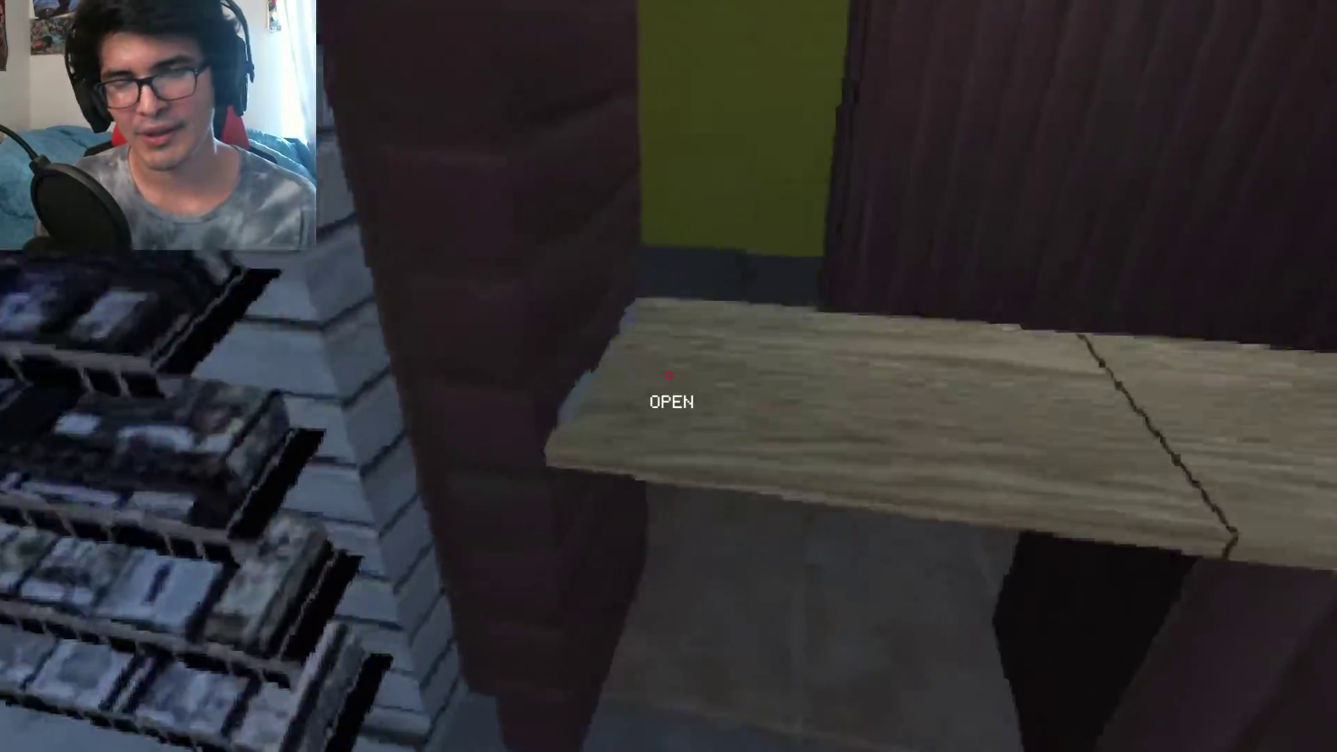
click(668, 377)
key(w)
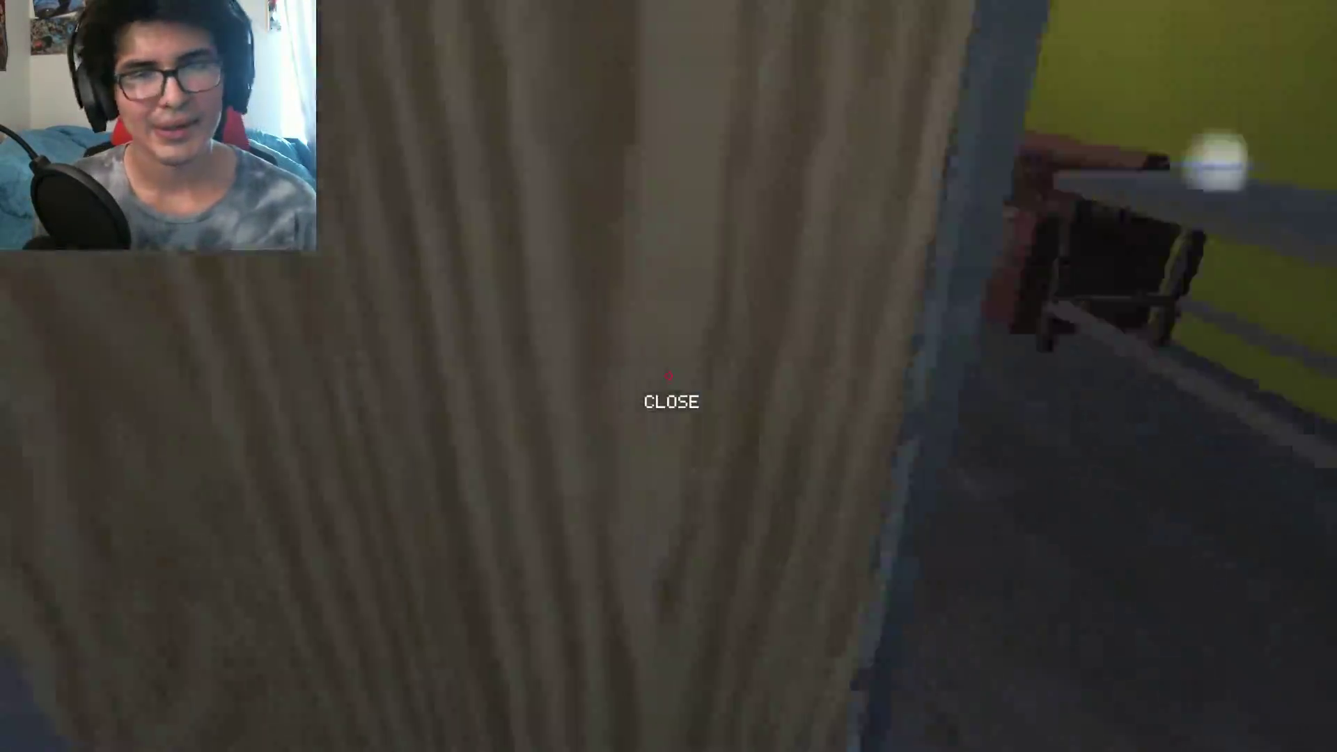
key(w)
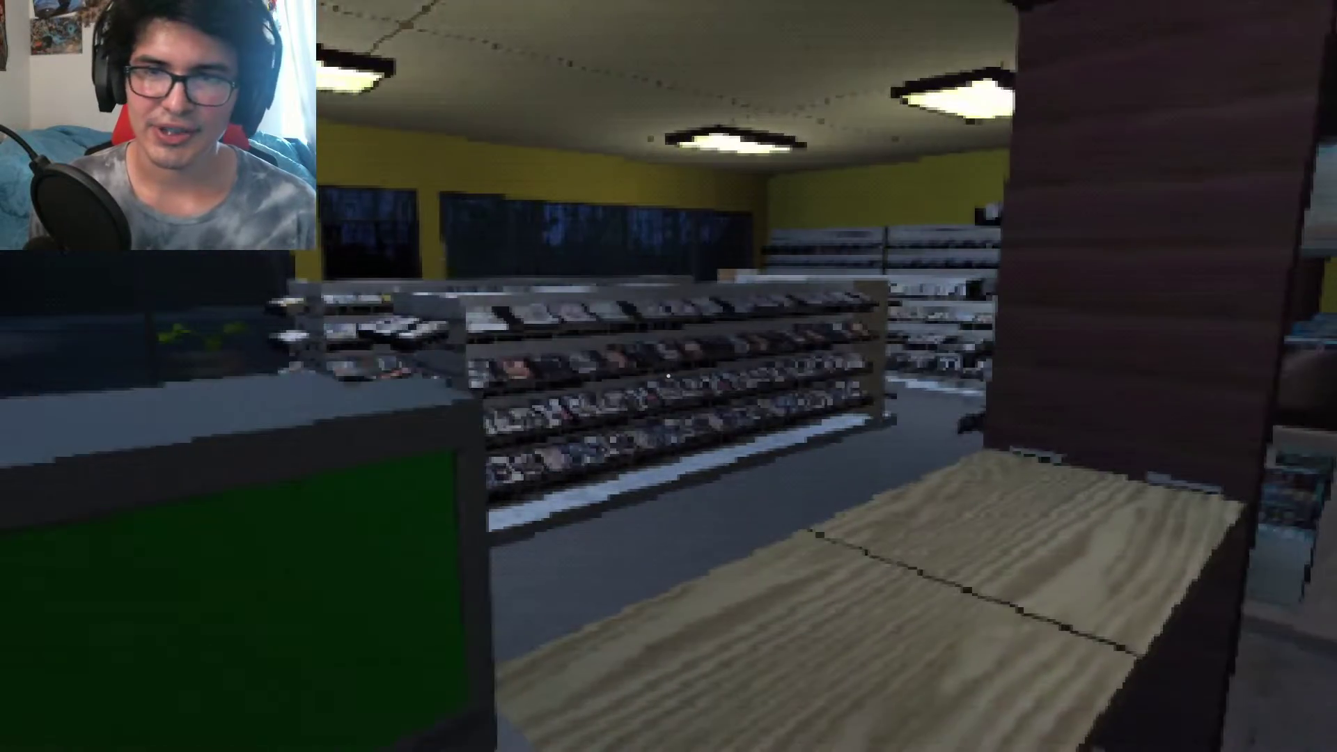
key(s)
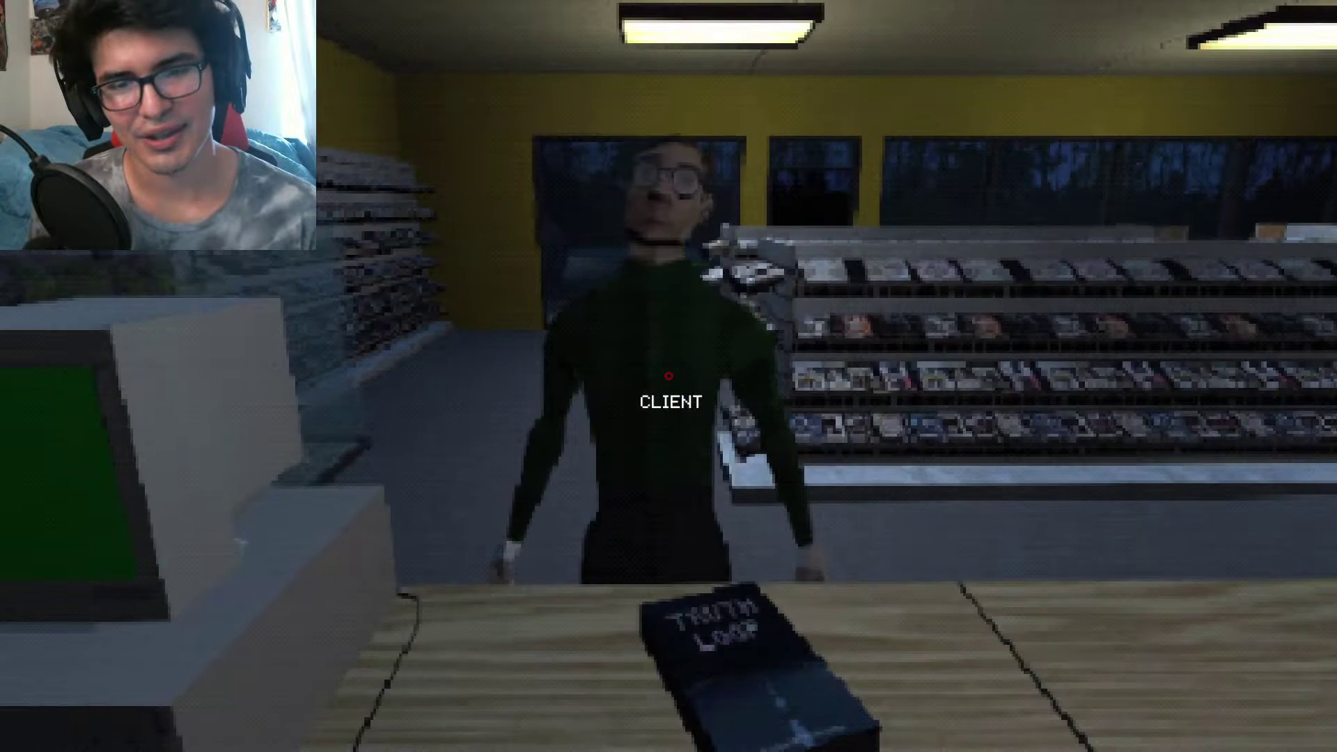
- Talk with the customer through his warning about the Poop Killer
click(670, 376)
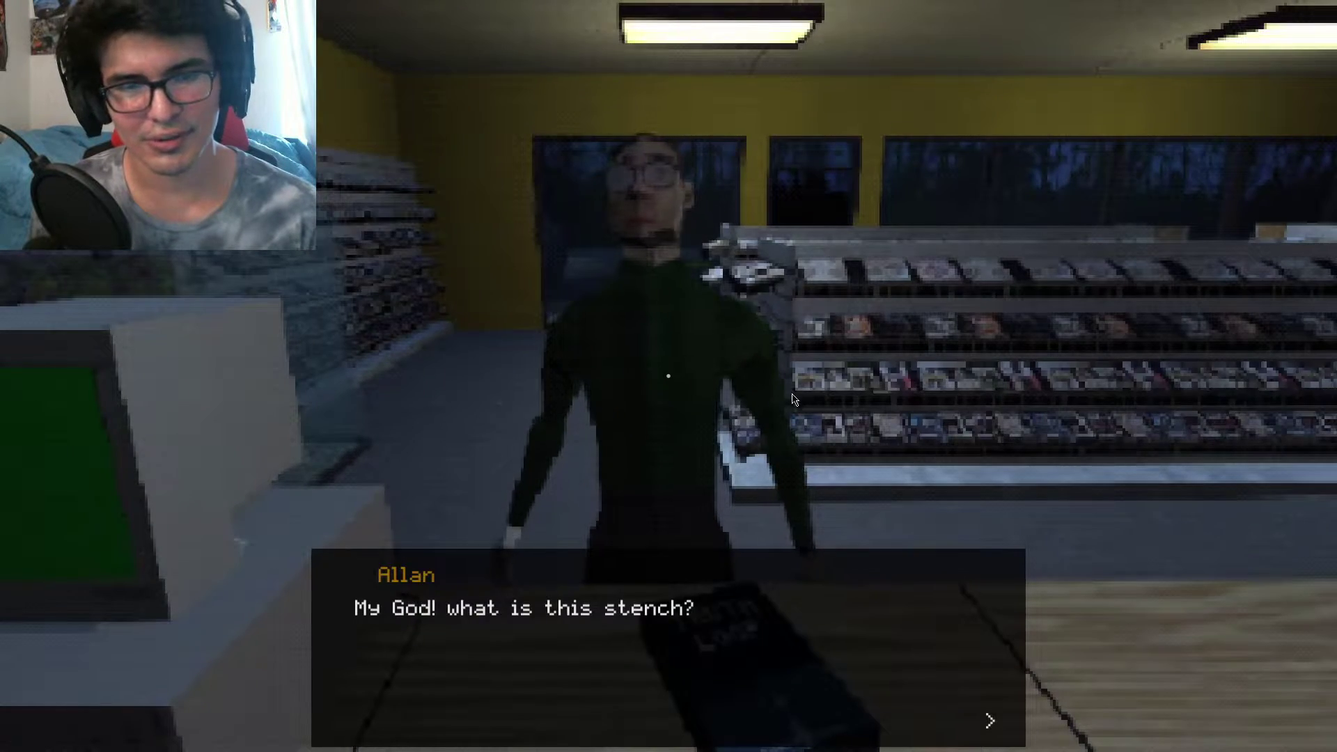
click(988, 711)
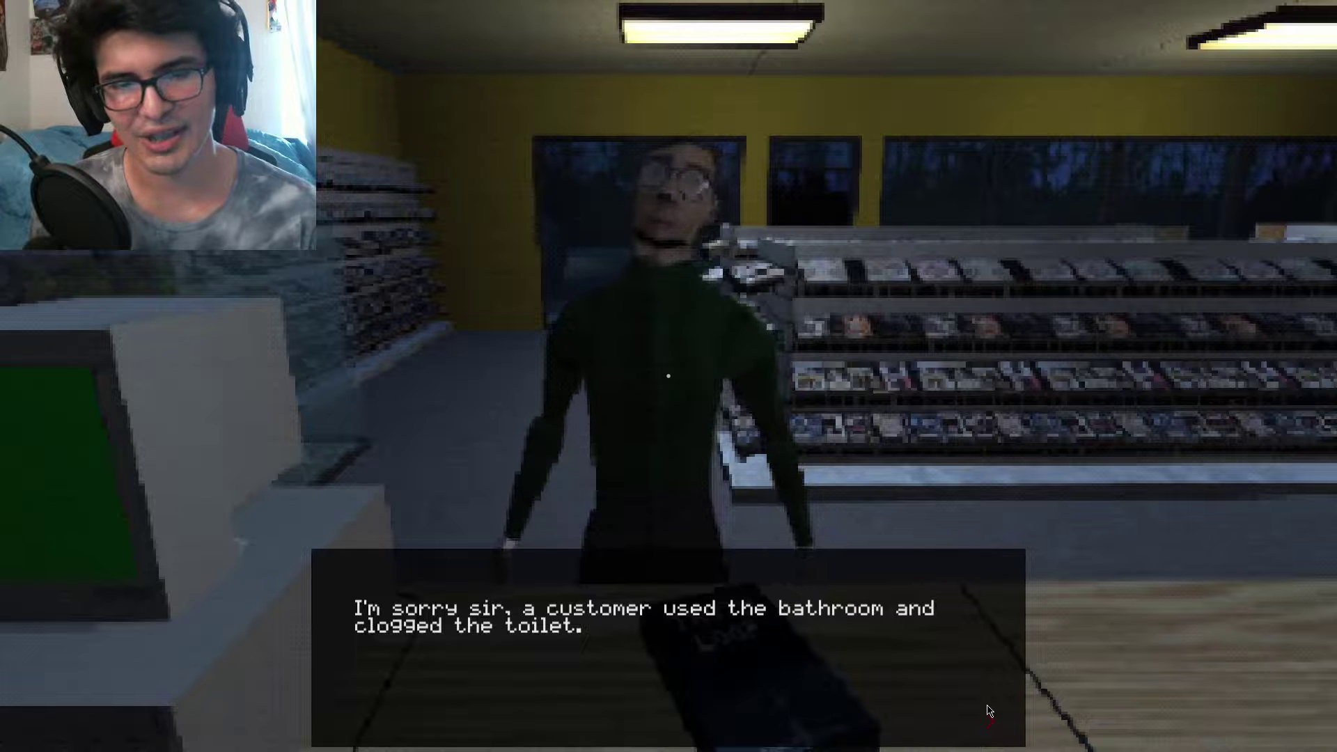
click(989, 712)
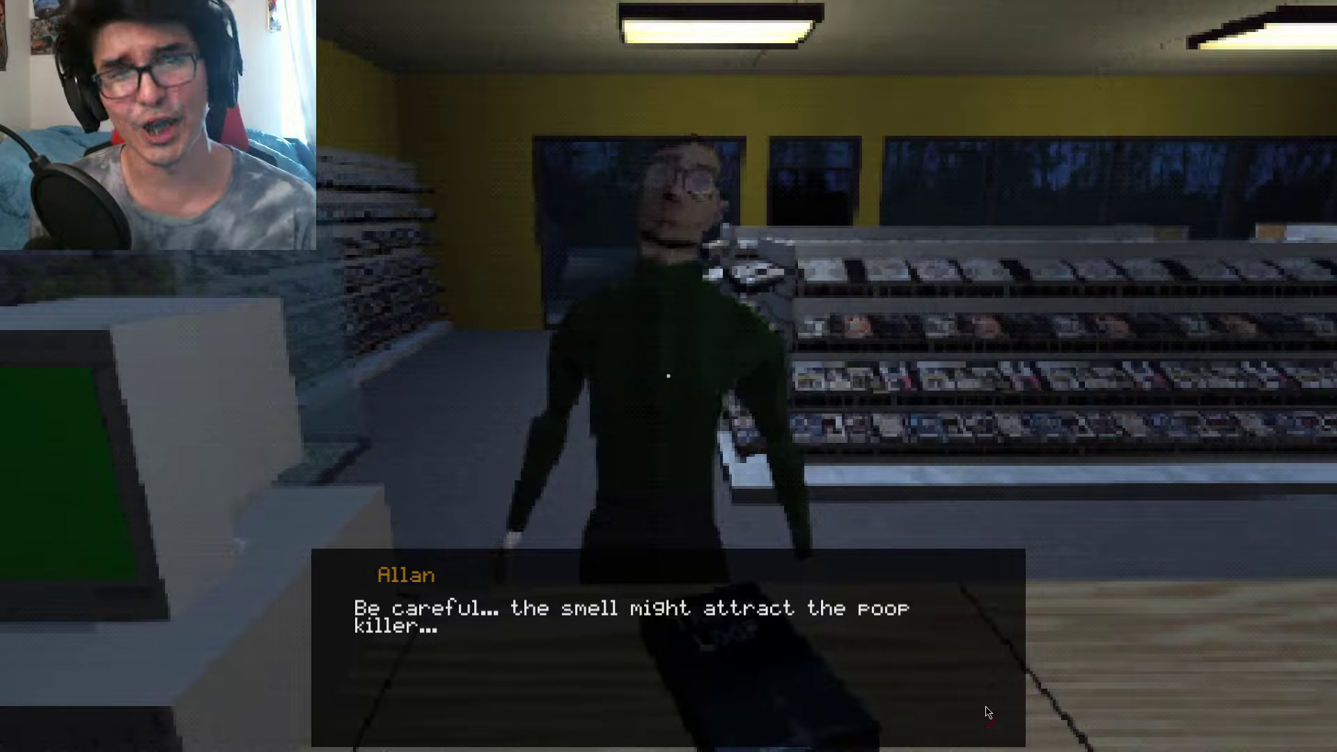
click(988, 711)
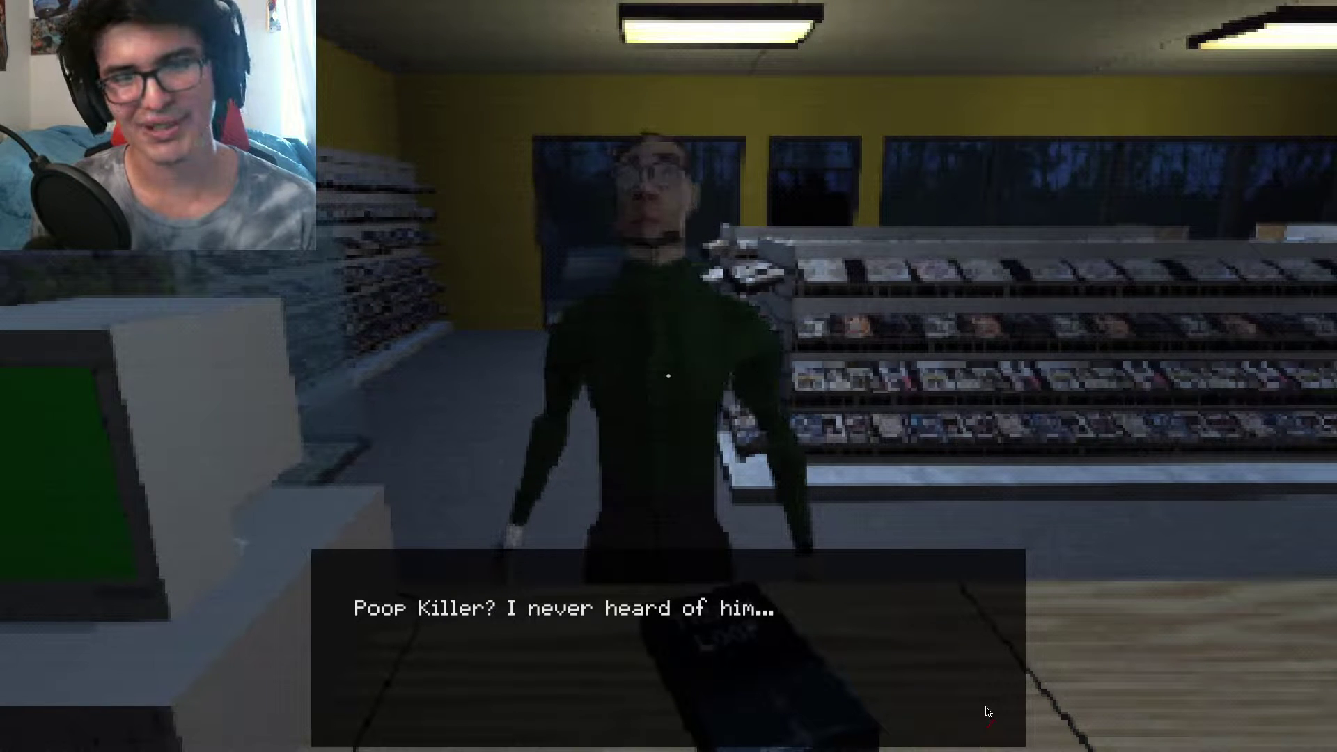
click(989, 713)
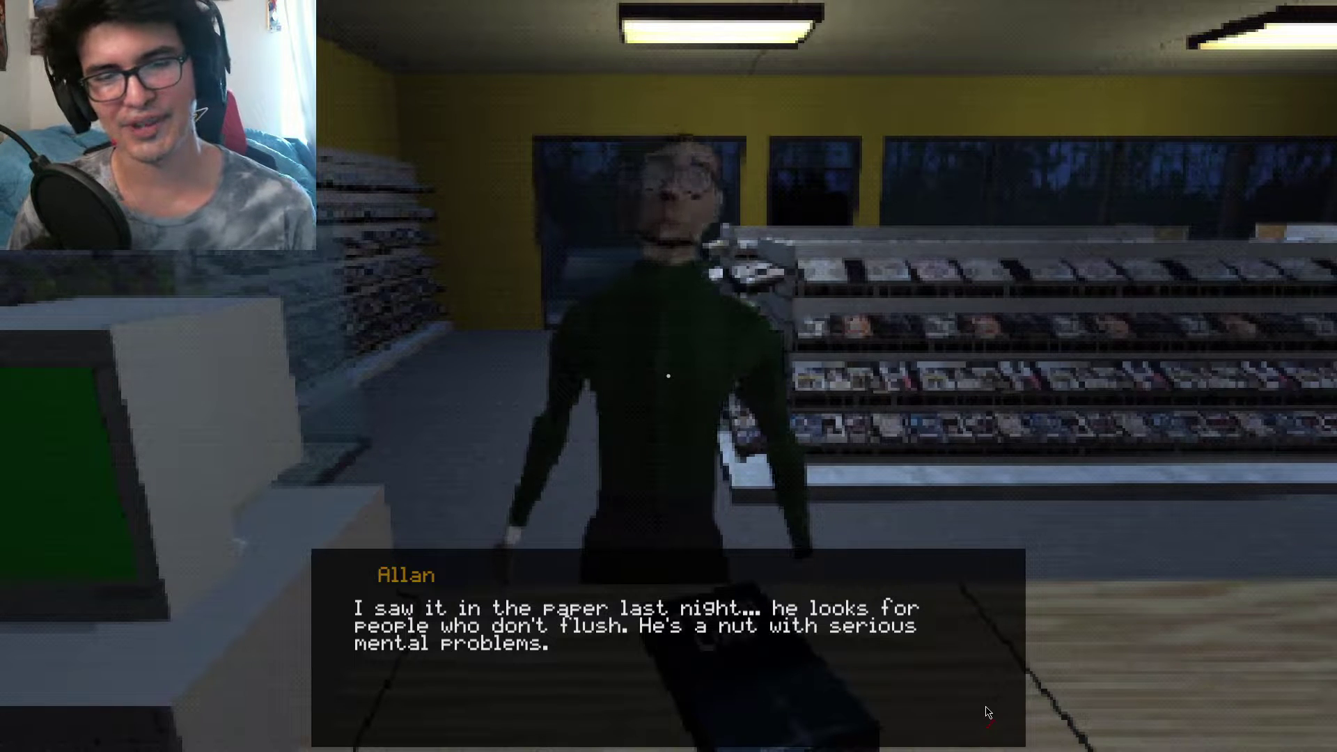
- Continue past the toilet-unclogging reply to his farewell, then collect the money
click(988, 712)
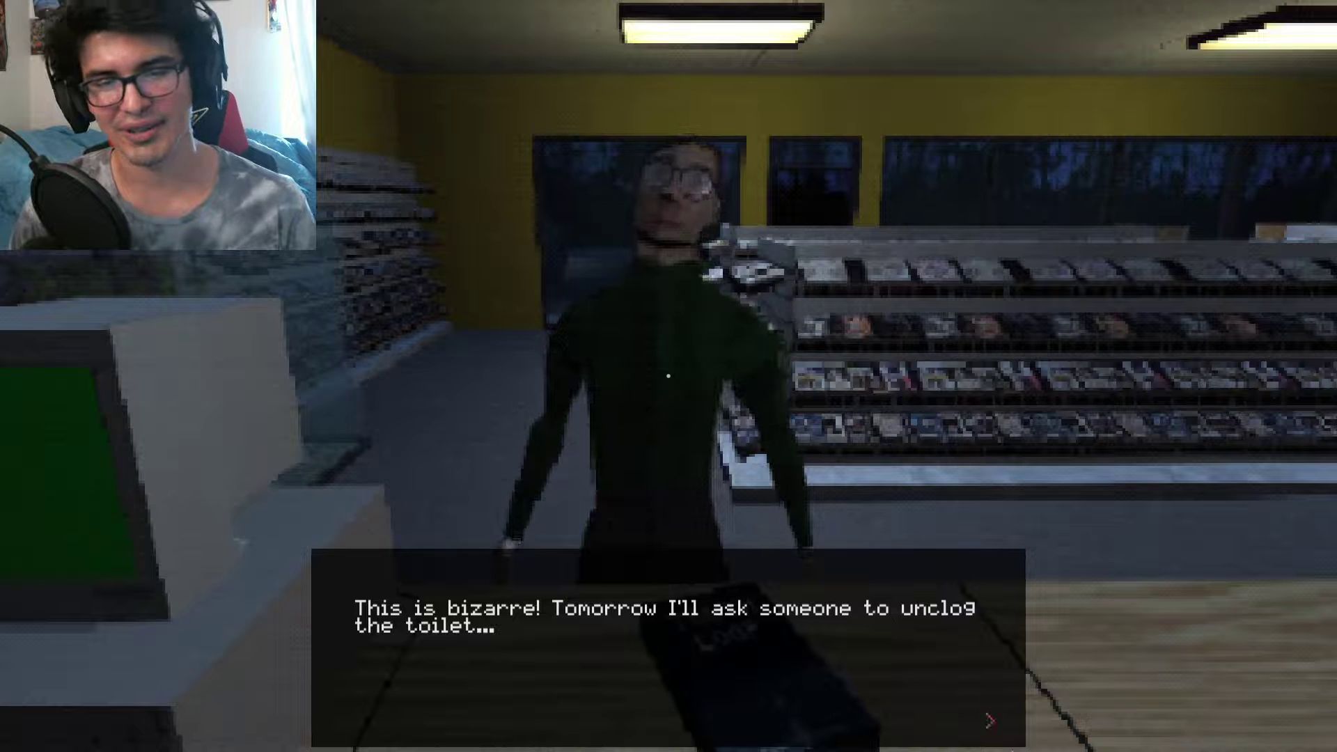
click(988, 713)
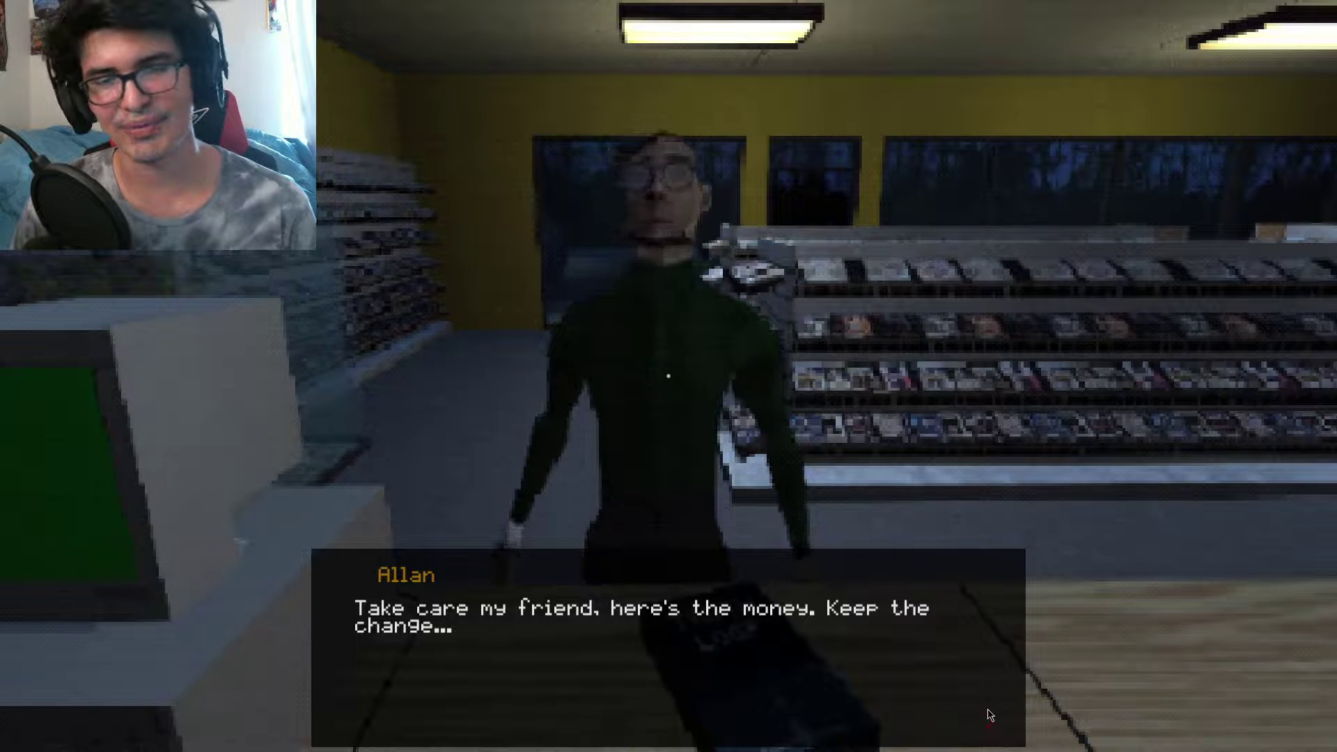
click(988, 714)
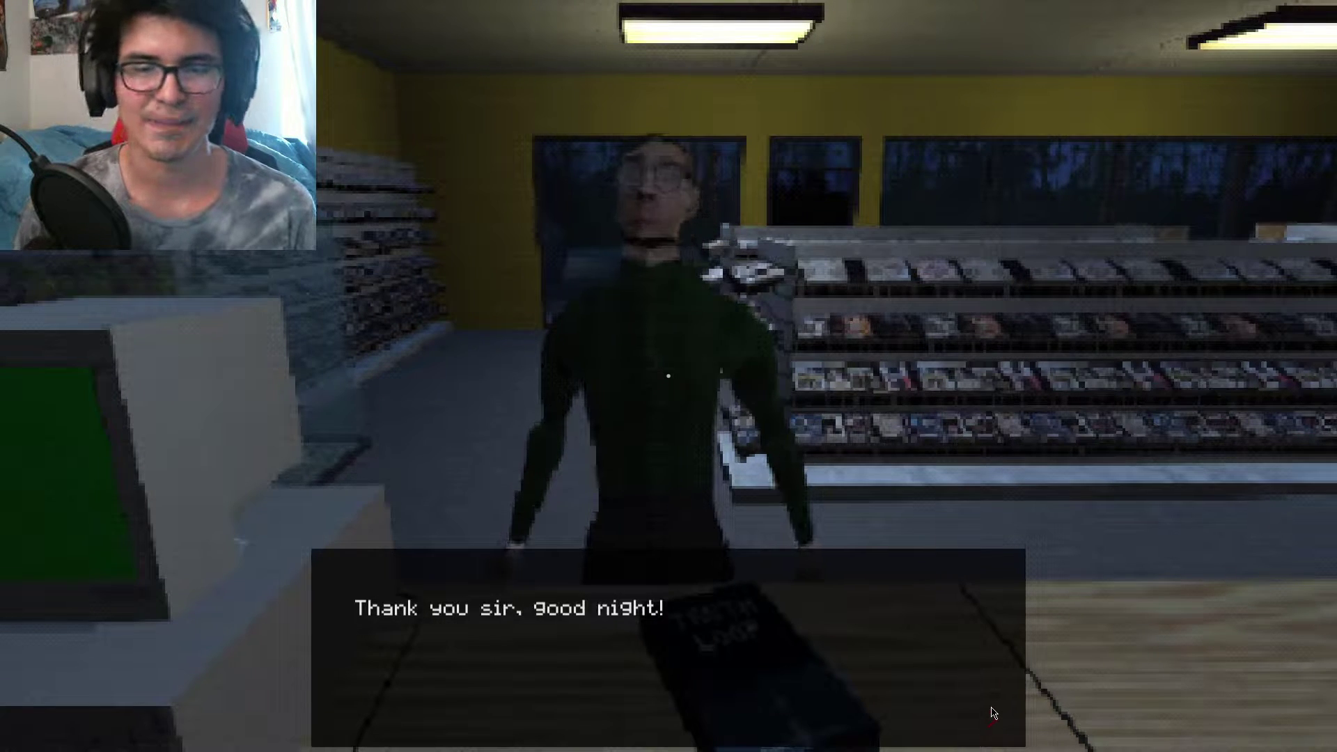
click(992, 713)
- Take the bill, then walk outside along the sidewalk to the dumpster by the side door
click(669, 376)
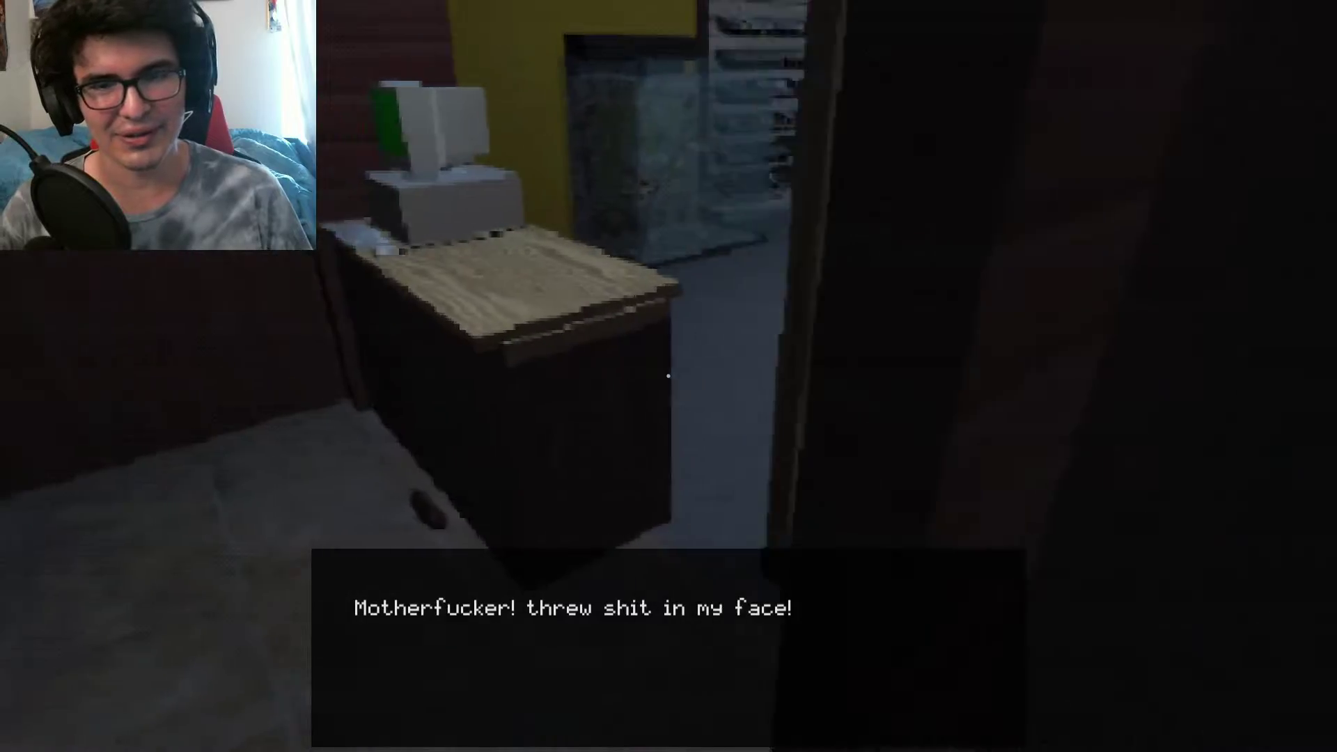
key(w)
key(w)
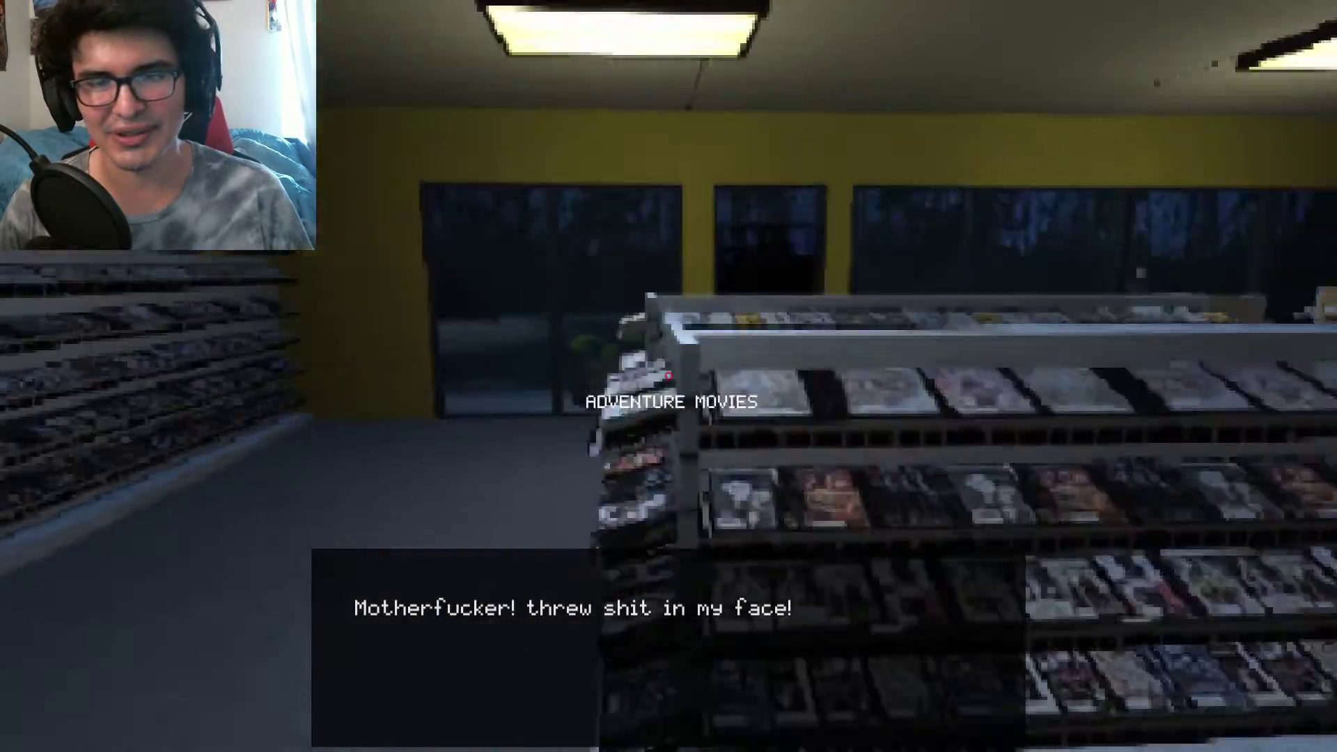
key(w)
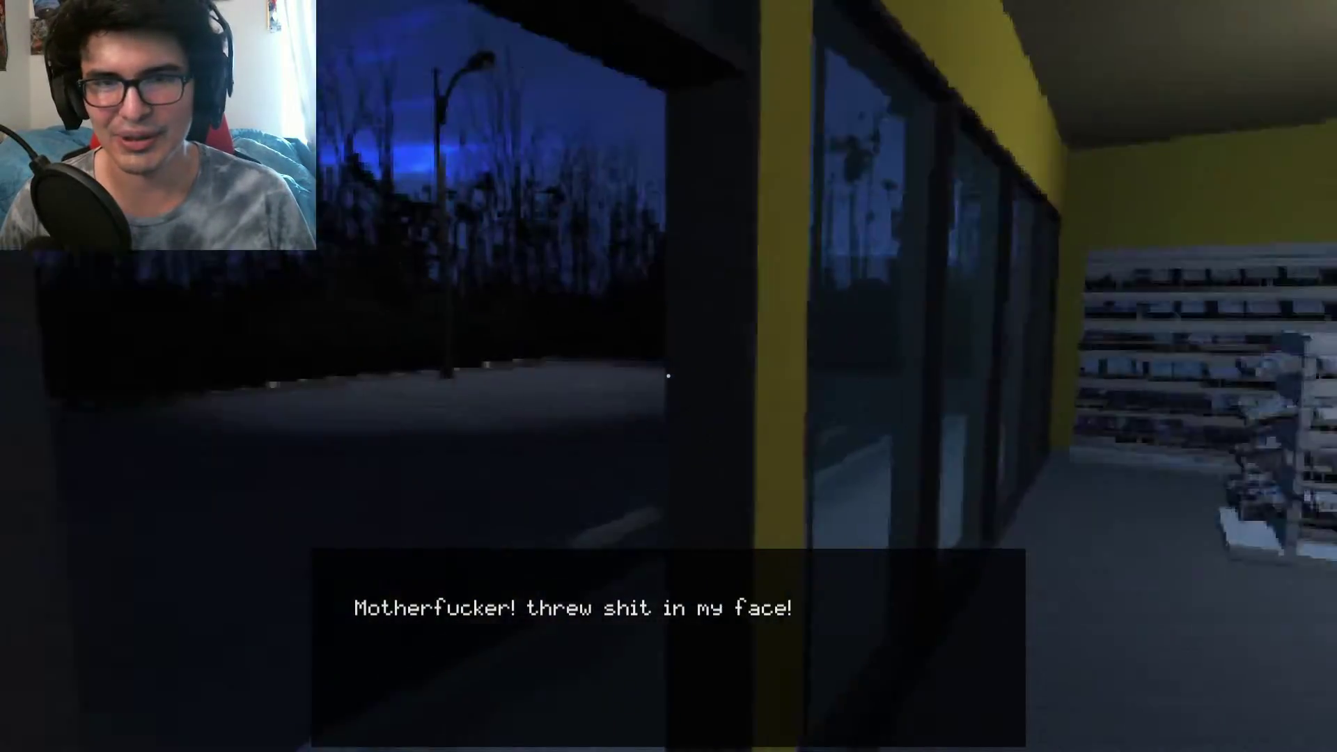
key(w)
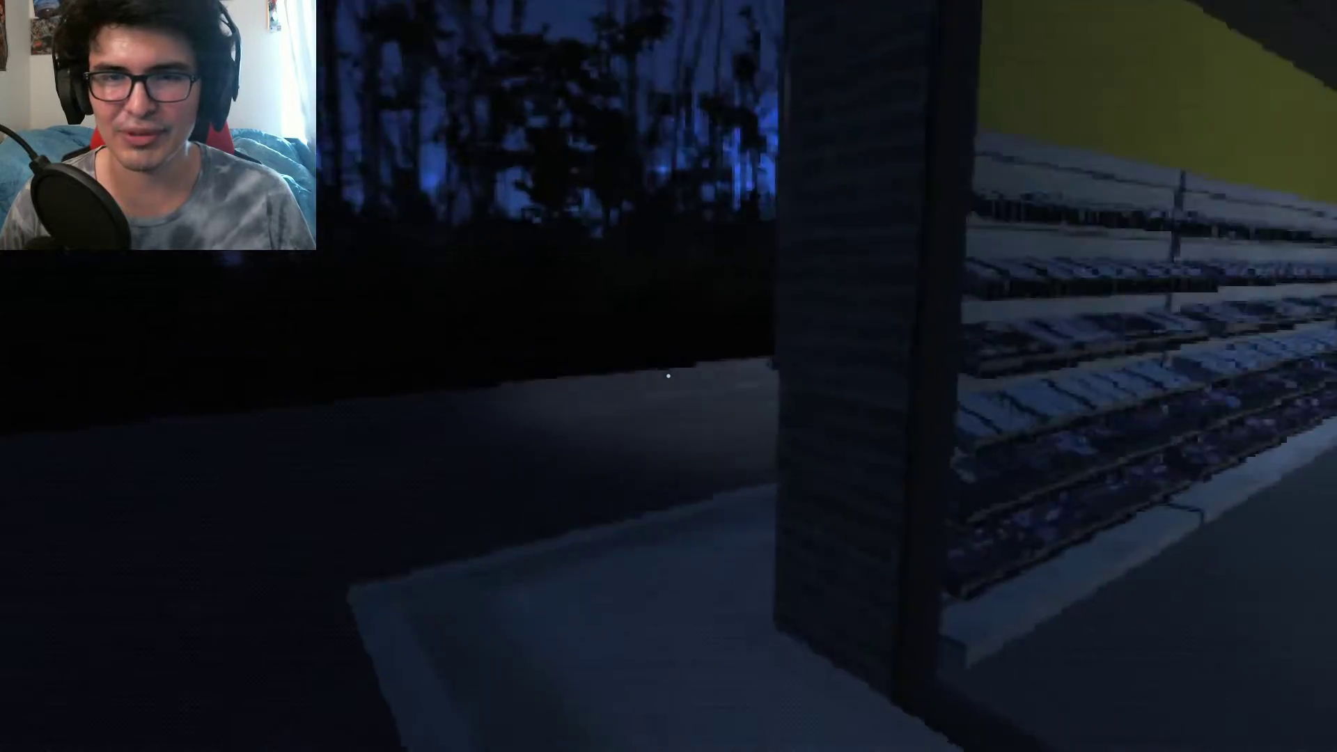
key(w)
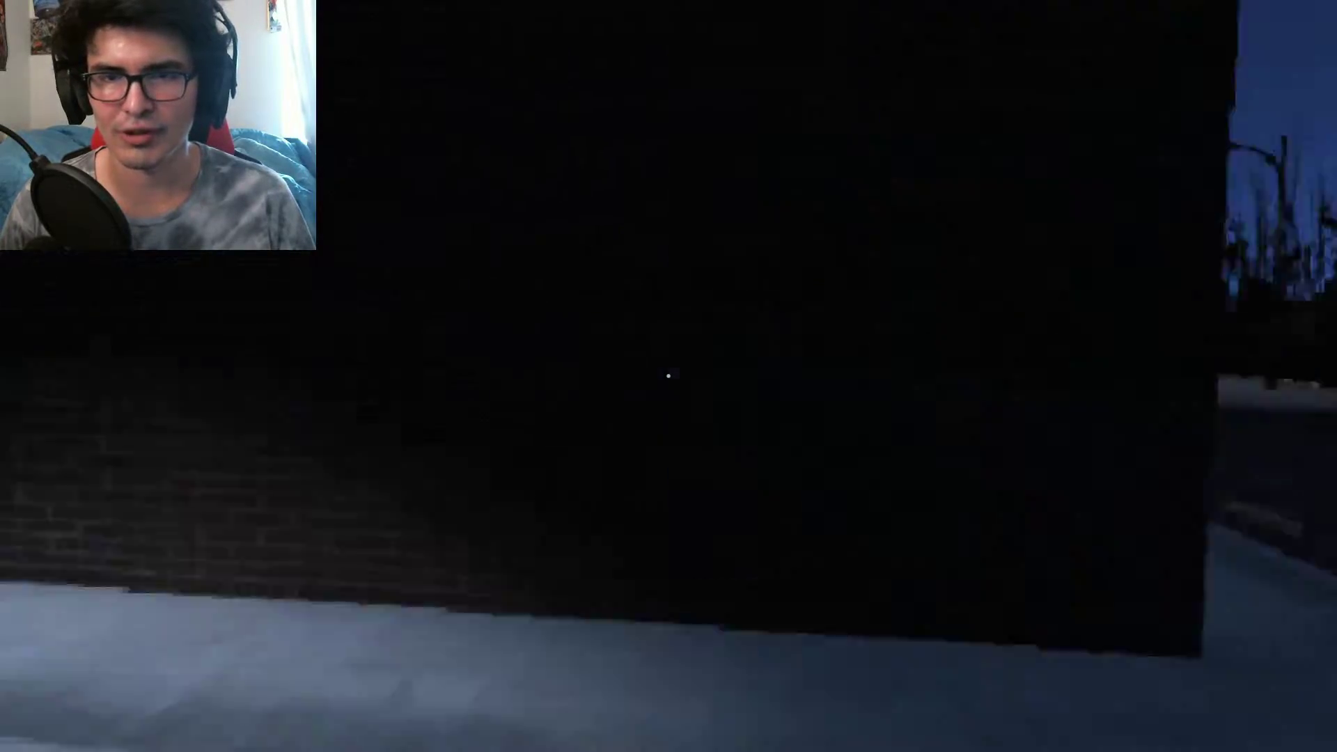
key(w)
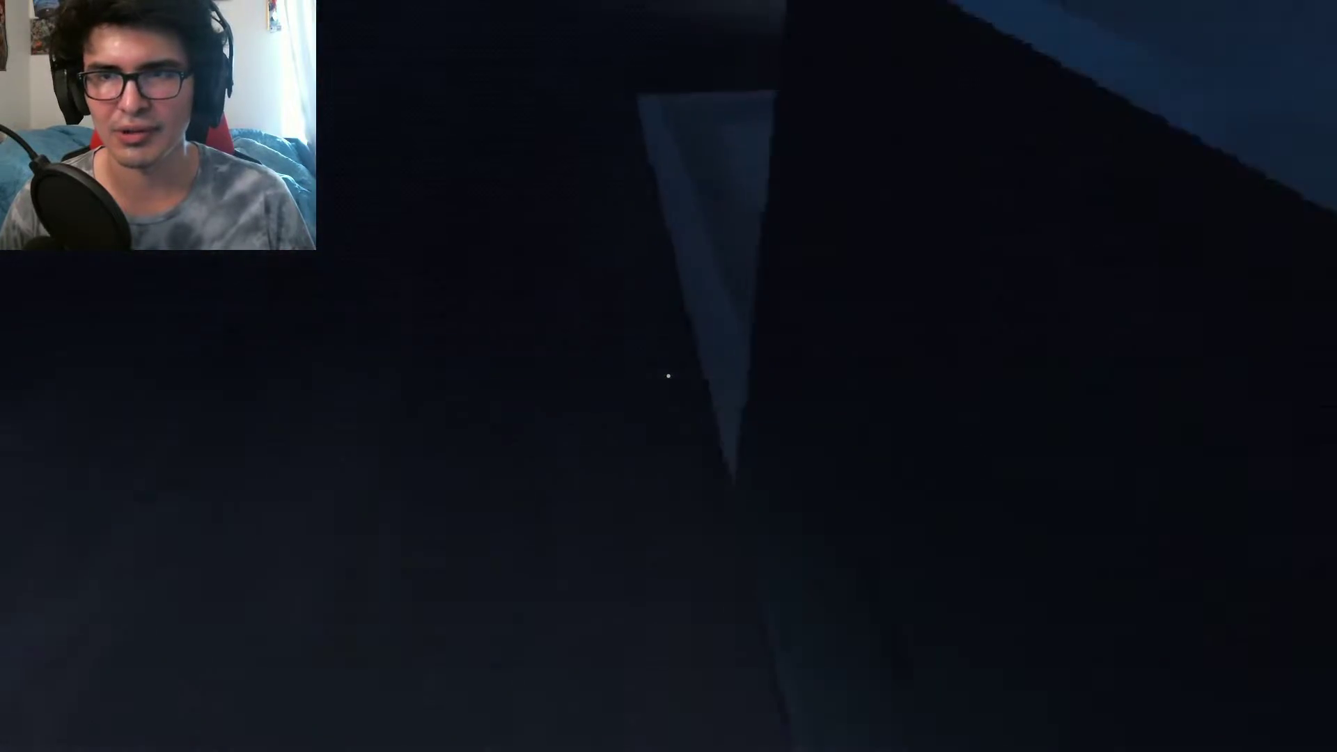
key(w)
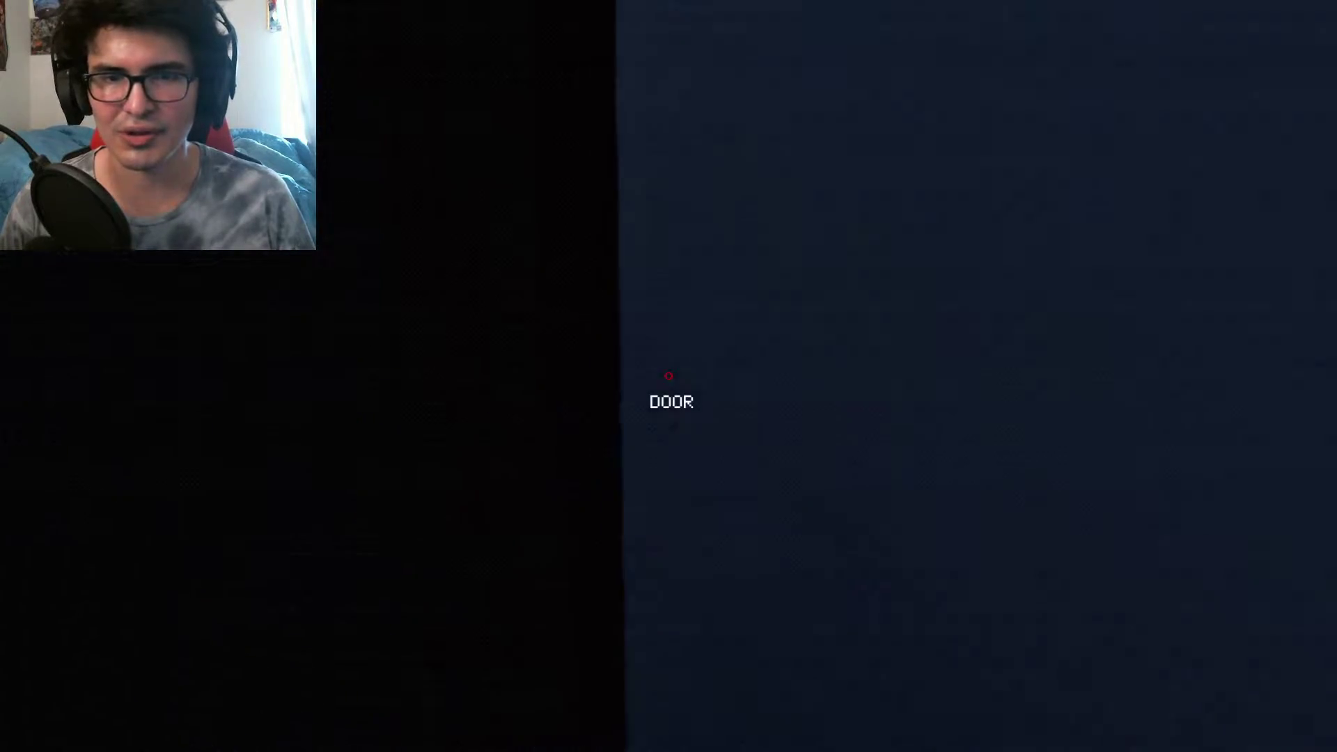
- Enter through the side door and explore the dark room and kitchen past the stove and sink
click(669, 377)
key(w)
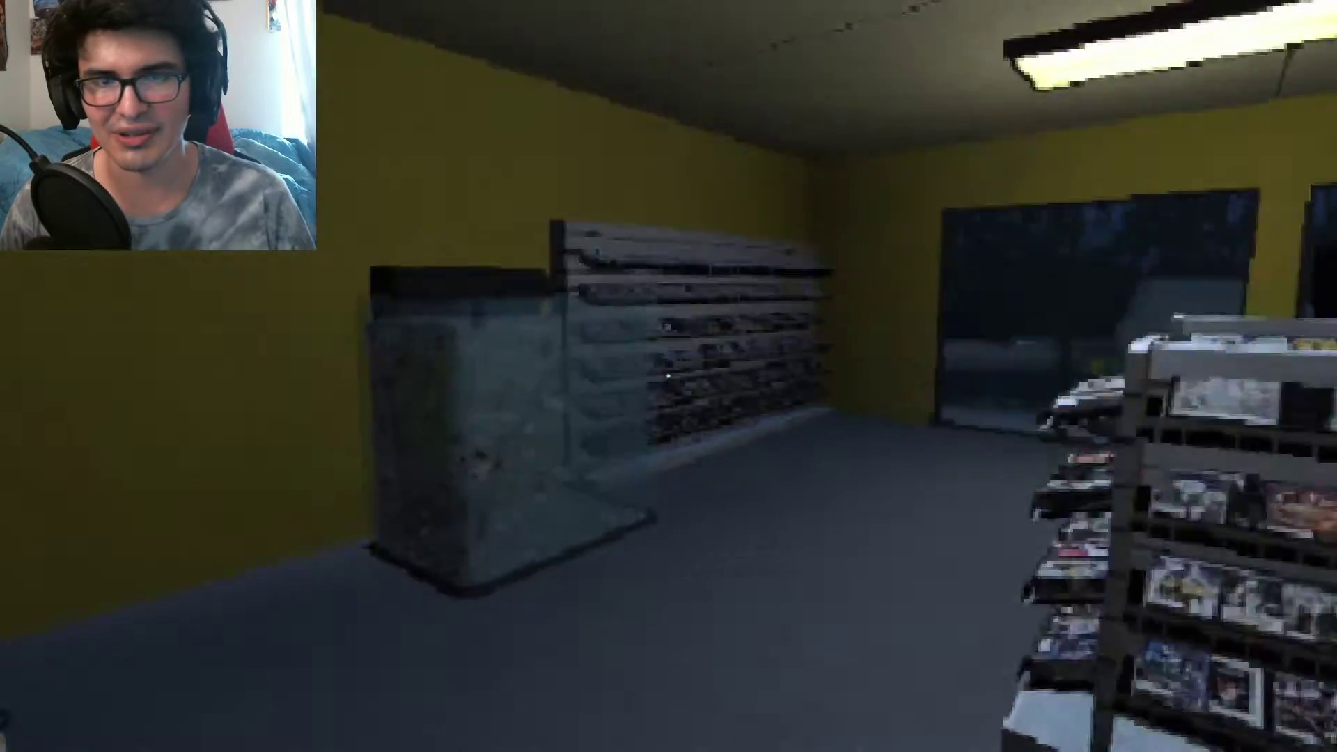
key(w)
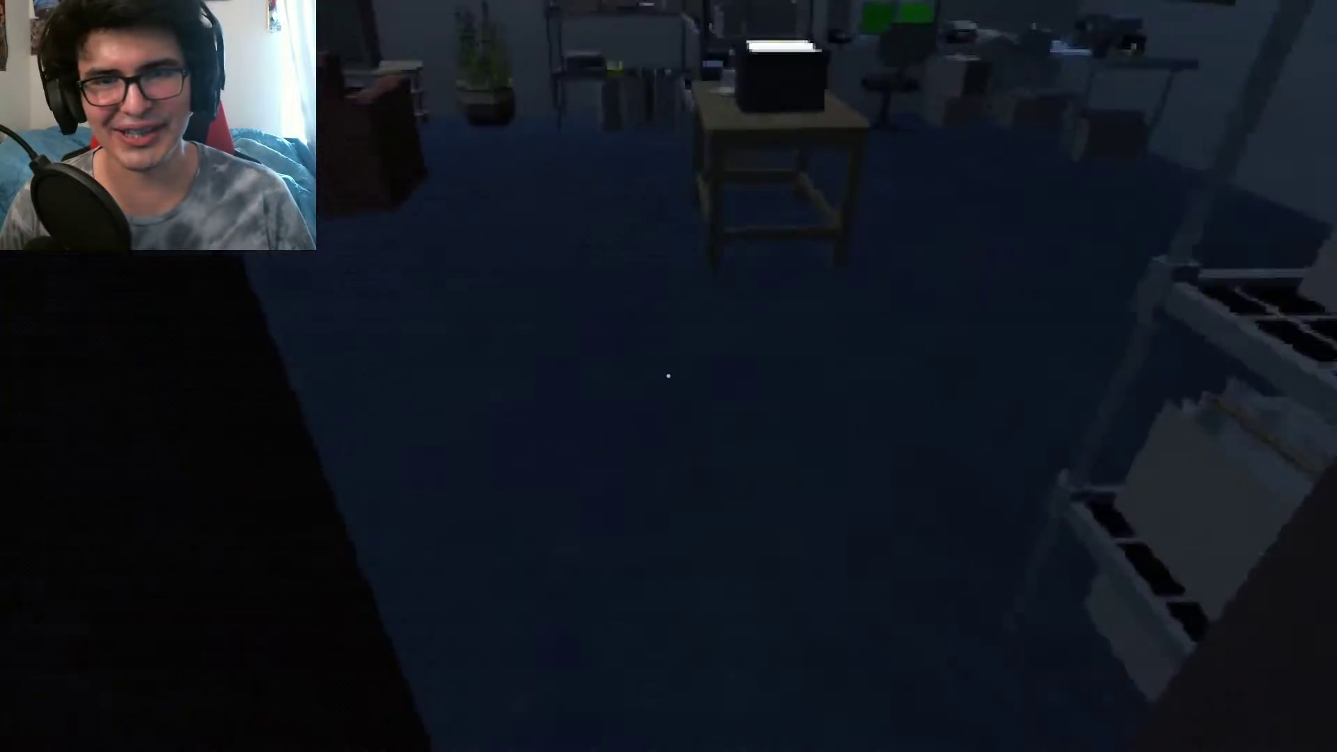
key(w)
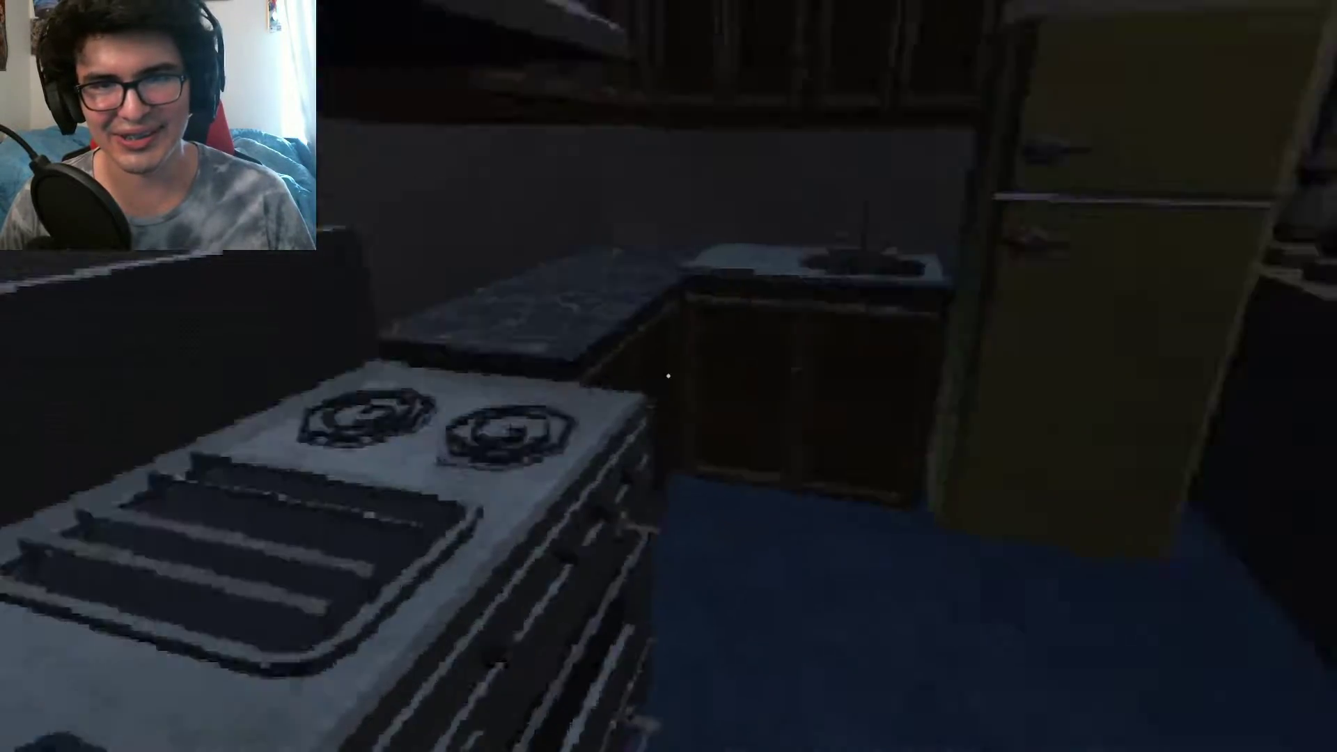
key(w)
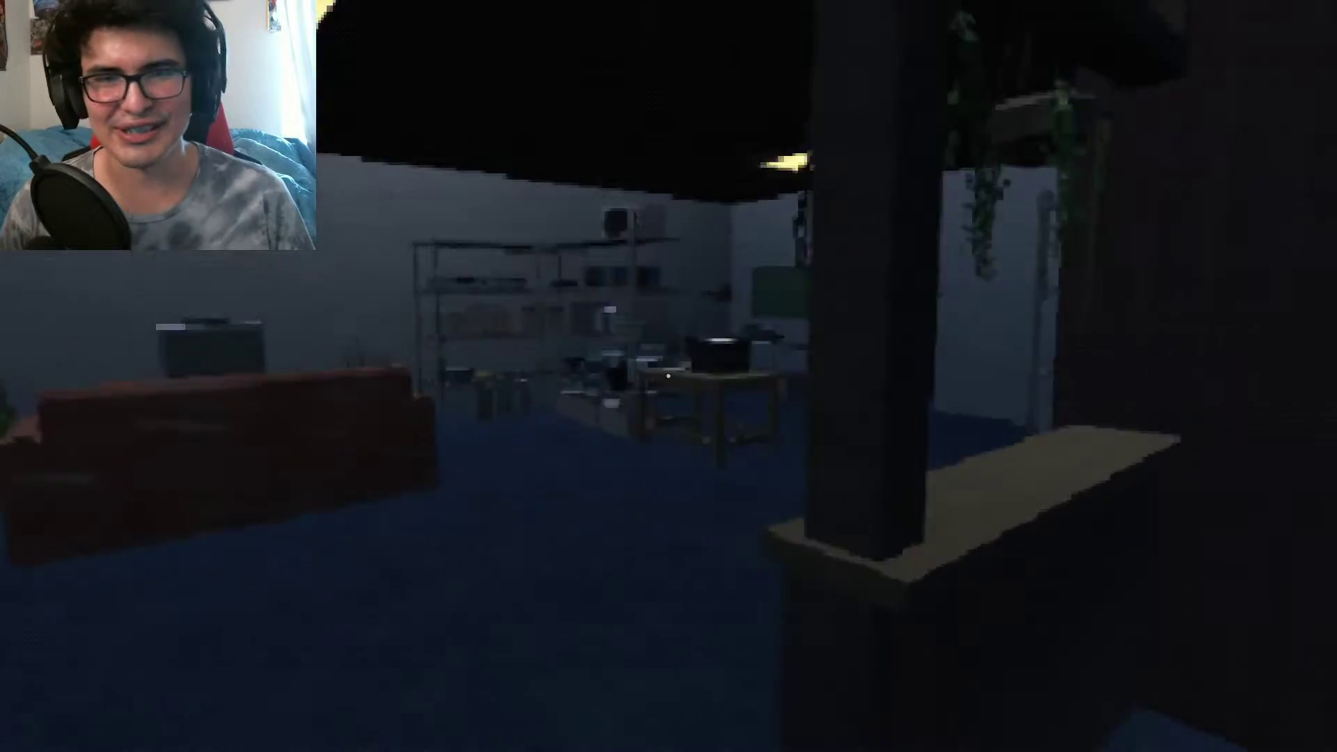
- Go down the stairs, through the store aisles, and settle behind the counter
key(w)
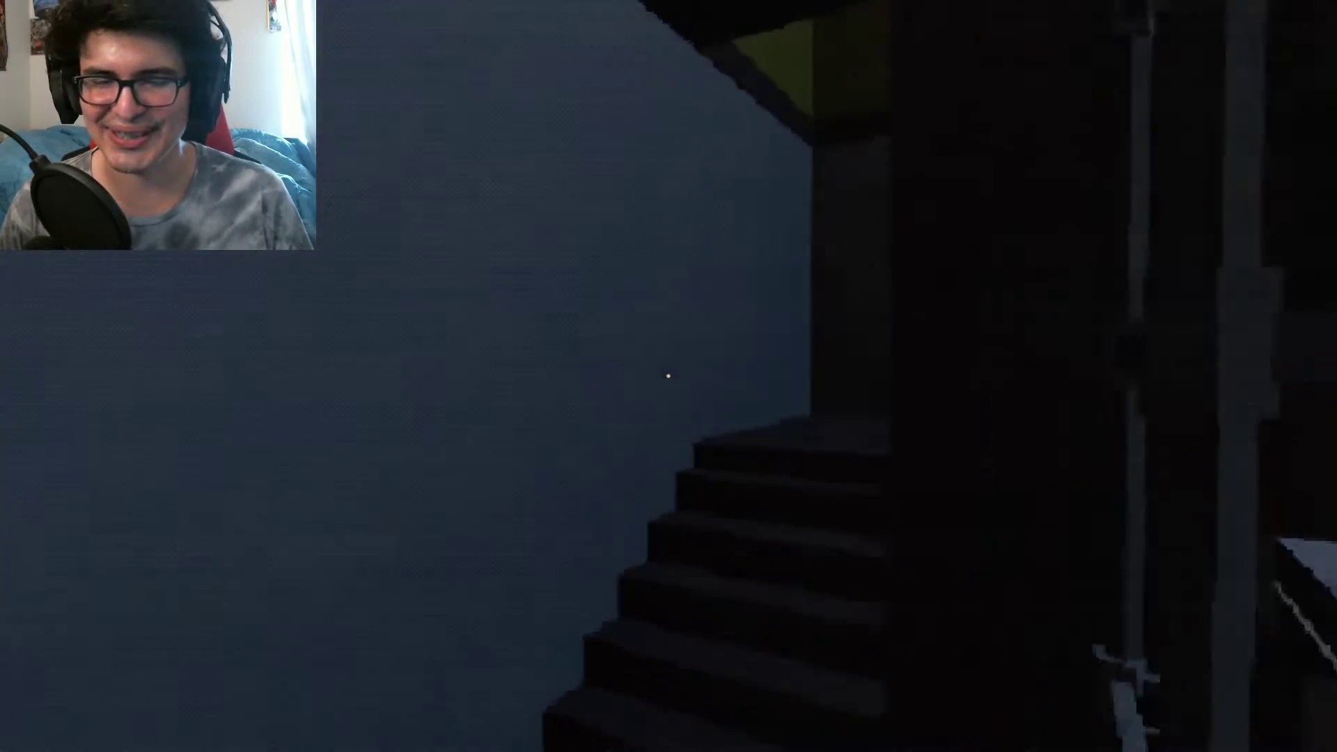
key(w)
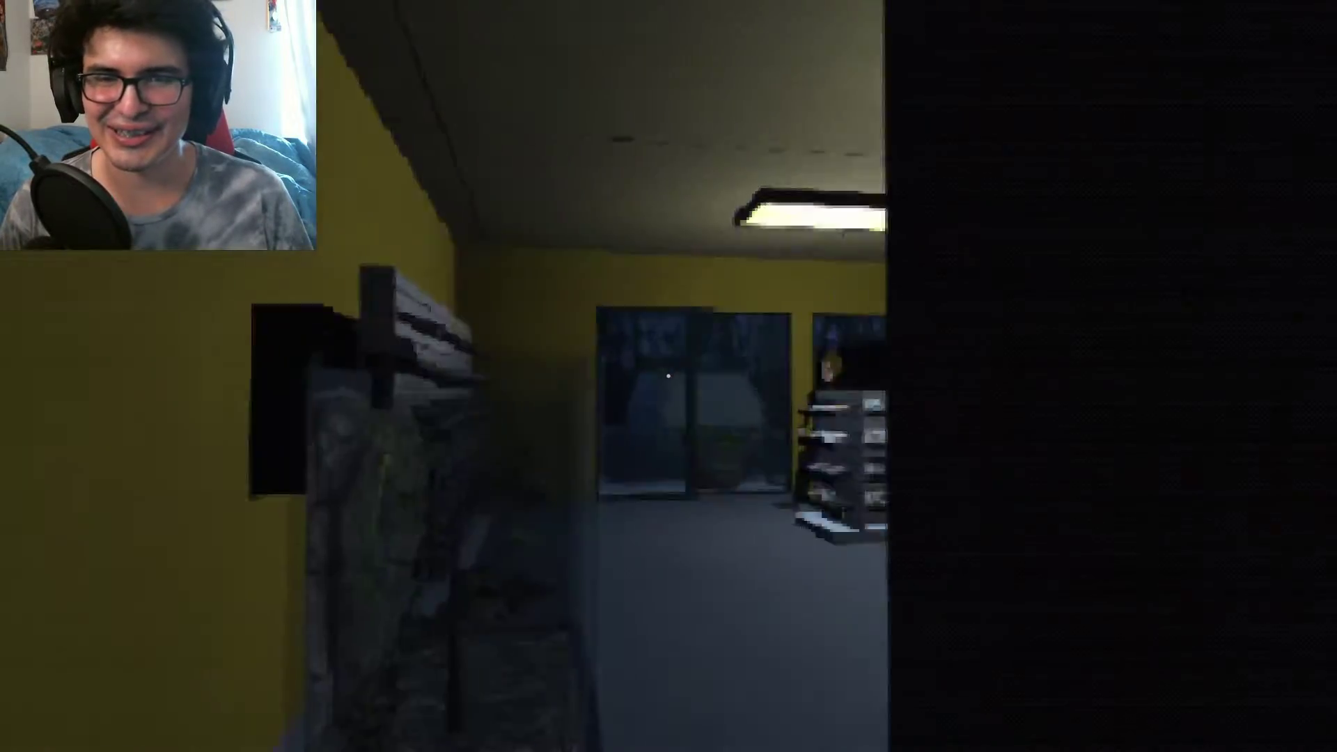
key(w)
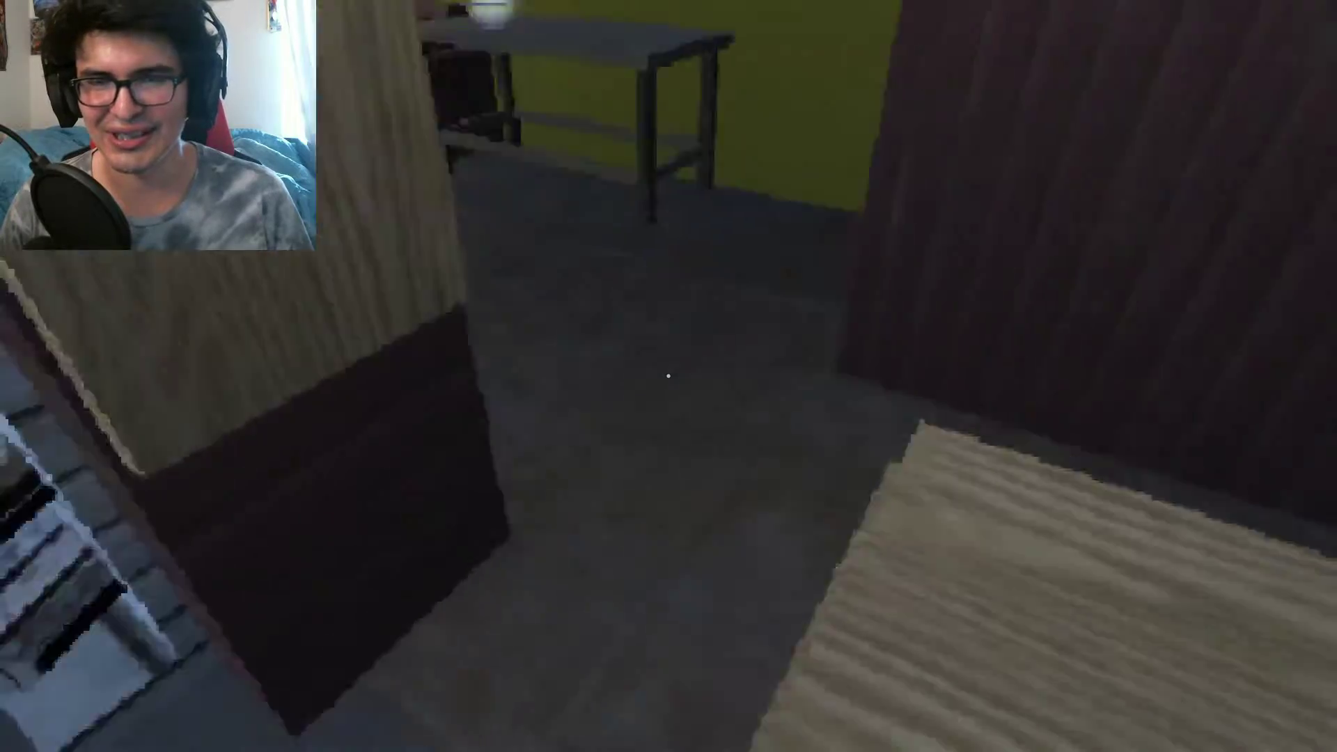
key(w)
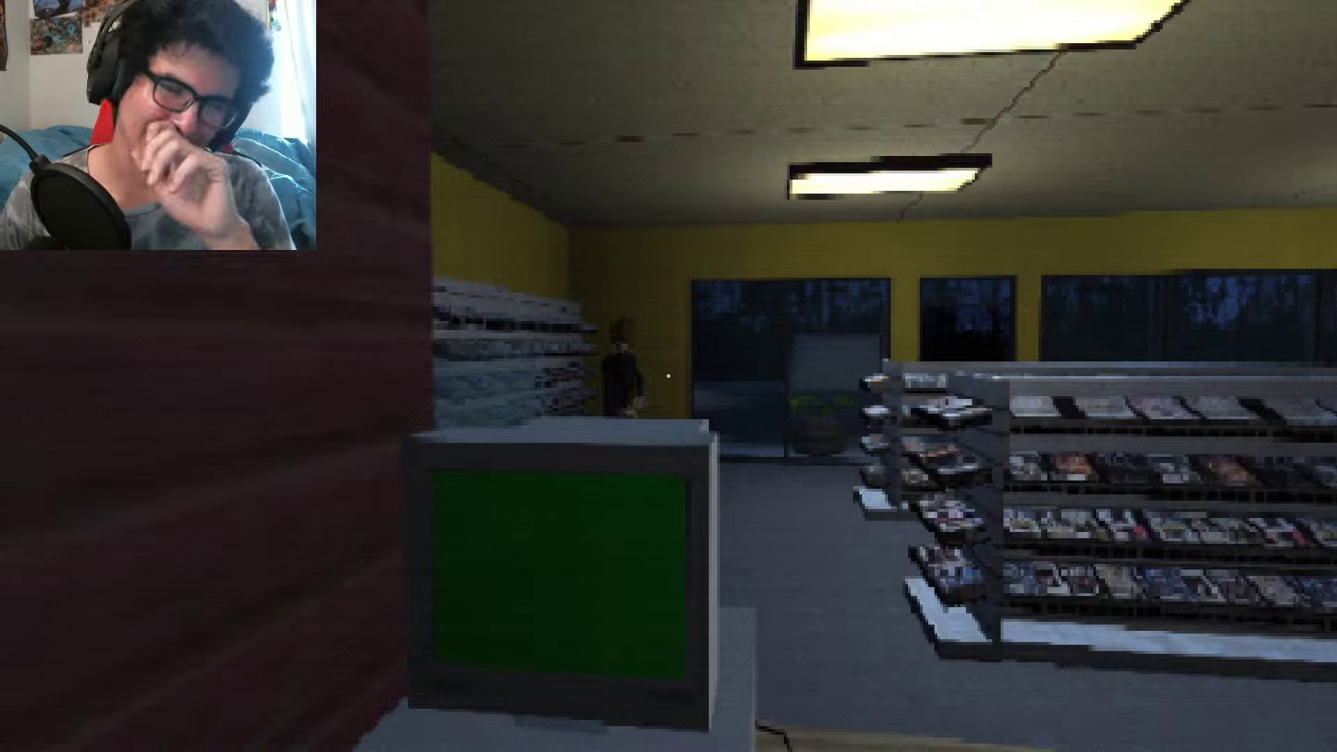
key(d)
key(a)
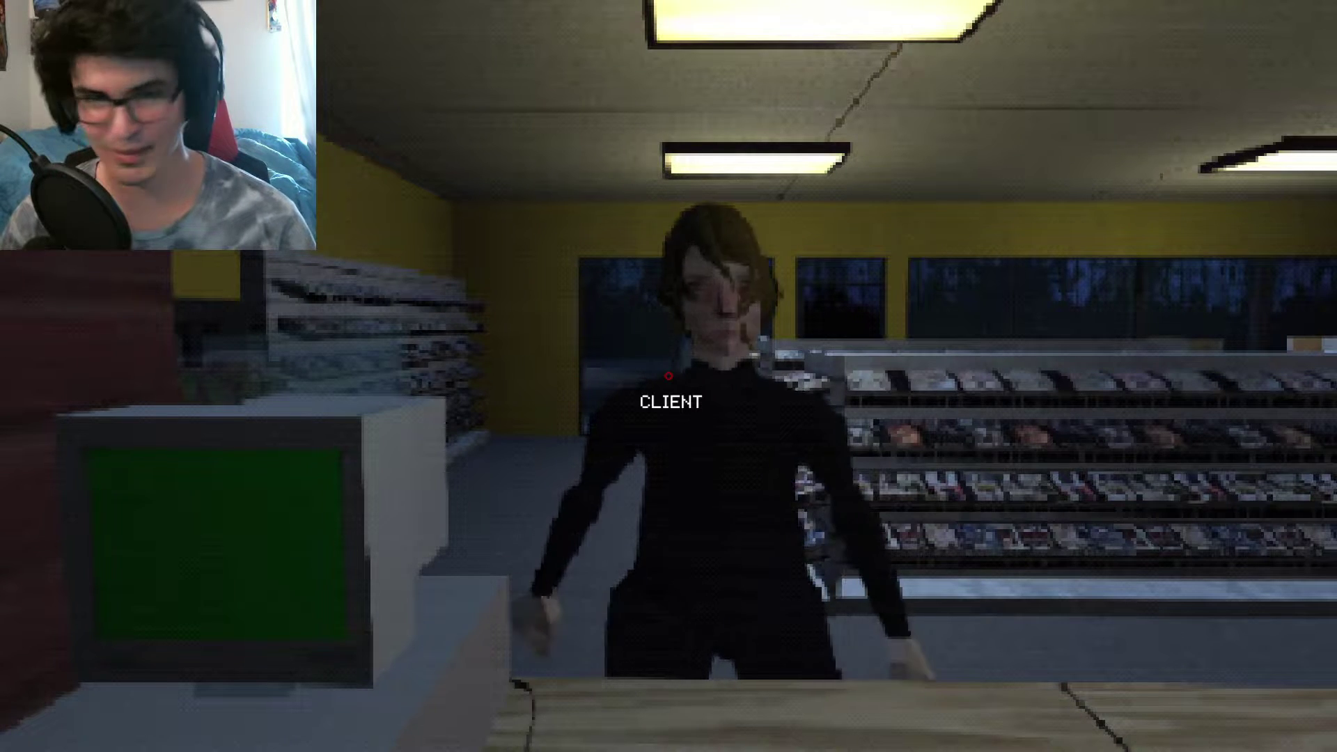
- Serve the customer in black, receiving her tape and cash, then step back from the counter
click(668, 377)
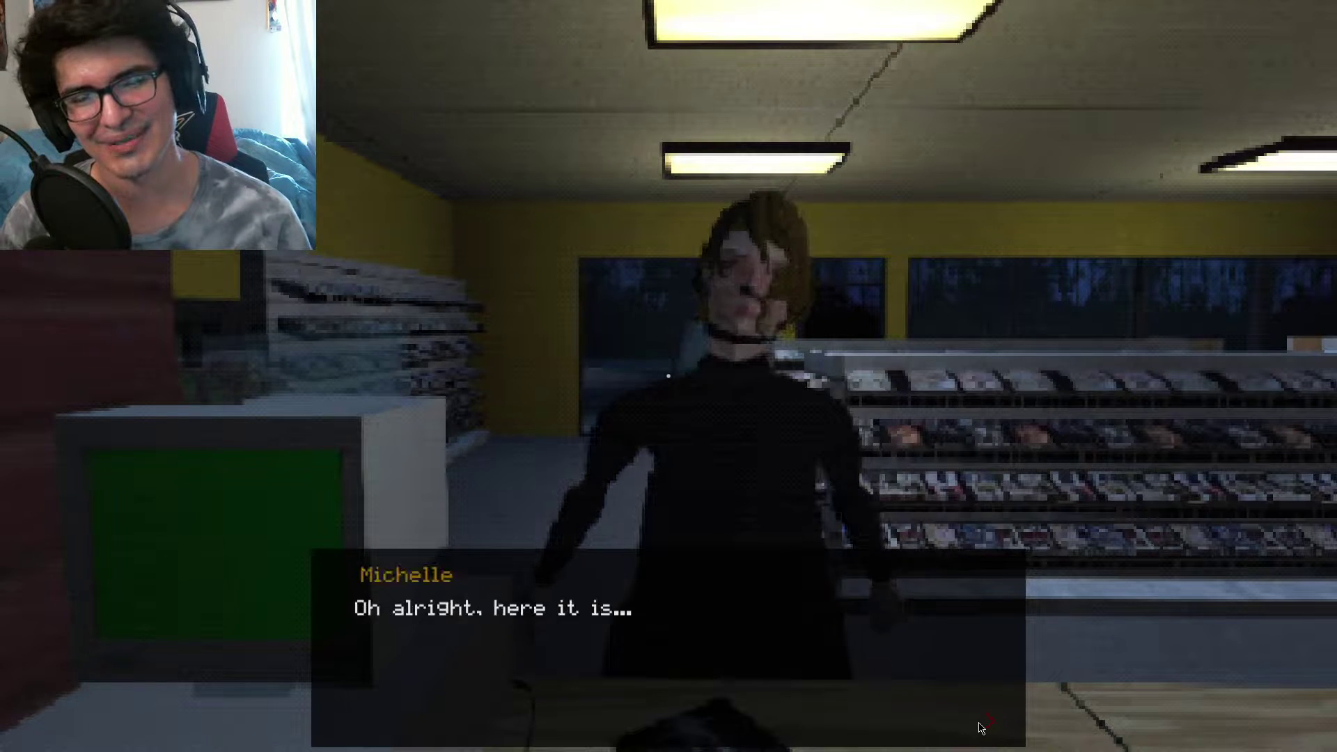
click(980, 728)
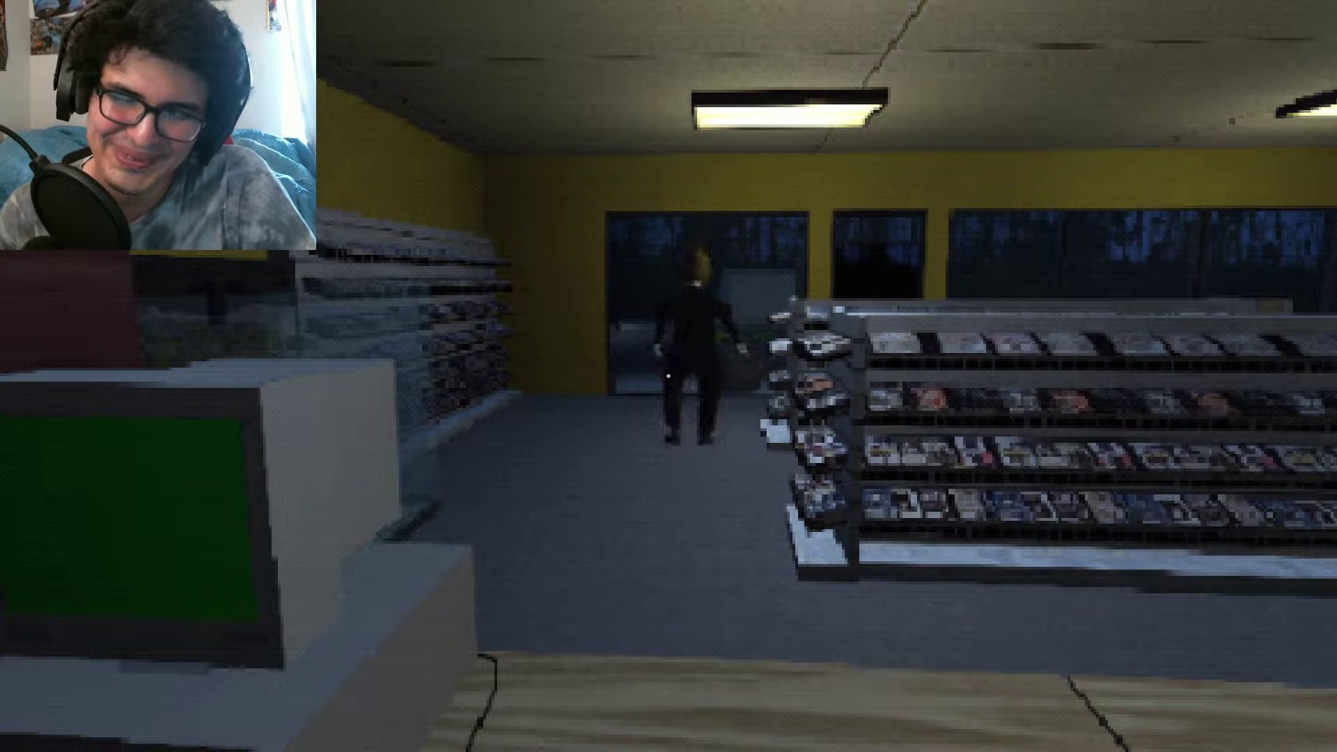
key(s)
key(s)
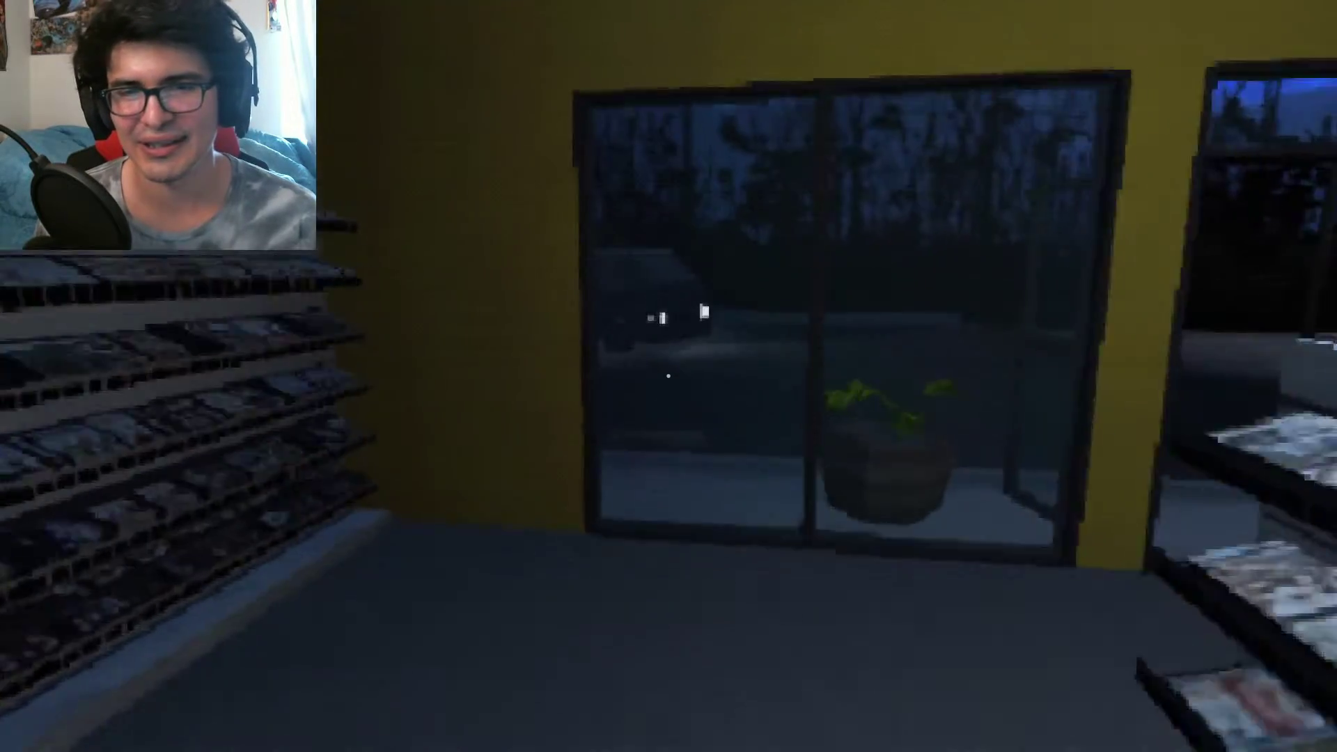
key(w)
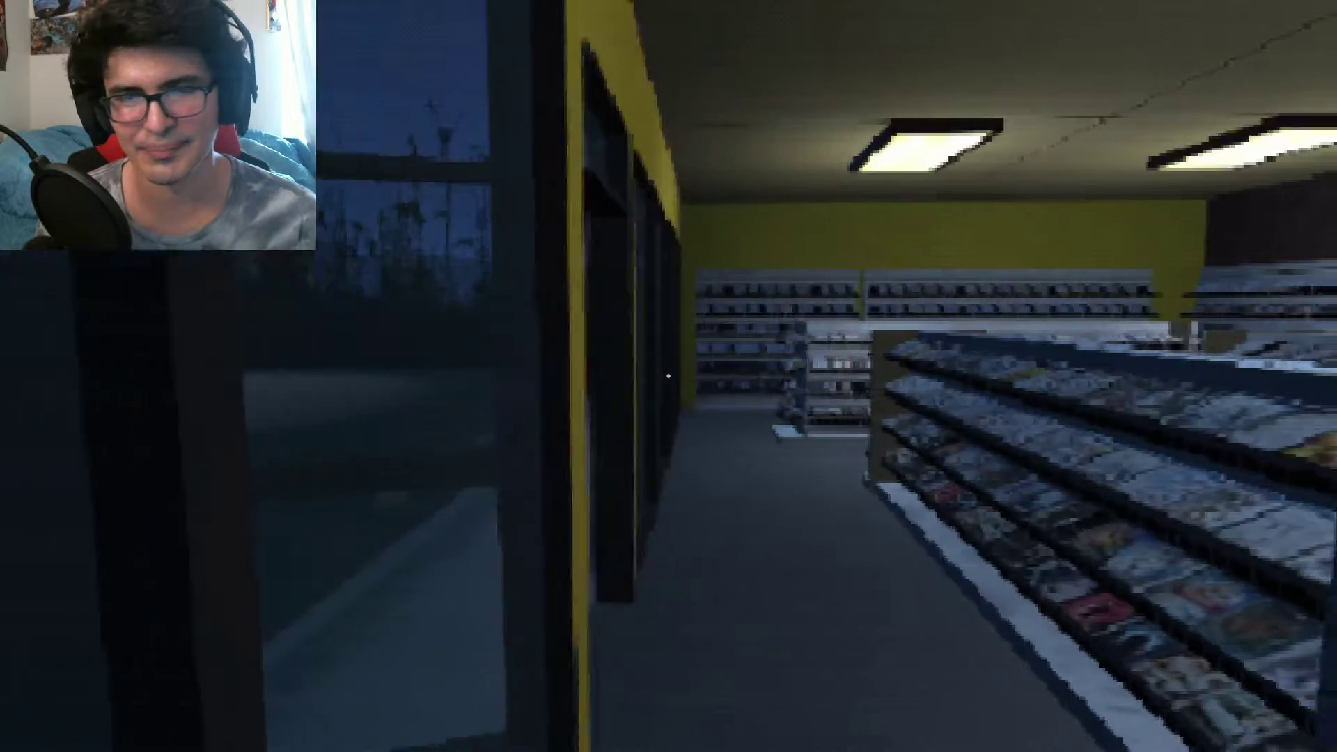
- Look out the front window, then walk past the Adventure Movies shelf to the counter
key(w)
key(w)
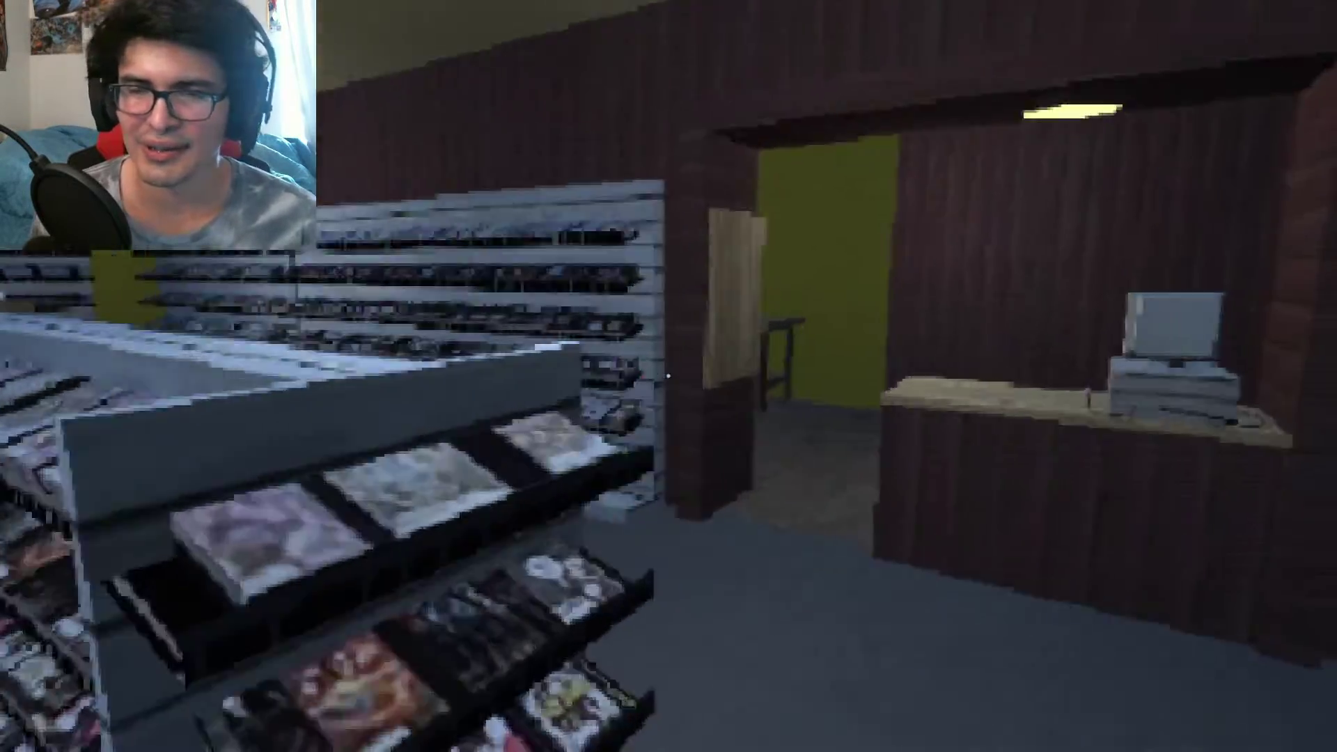
key(w)
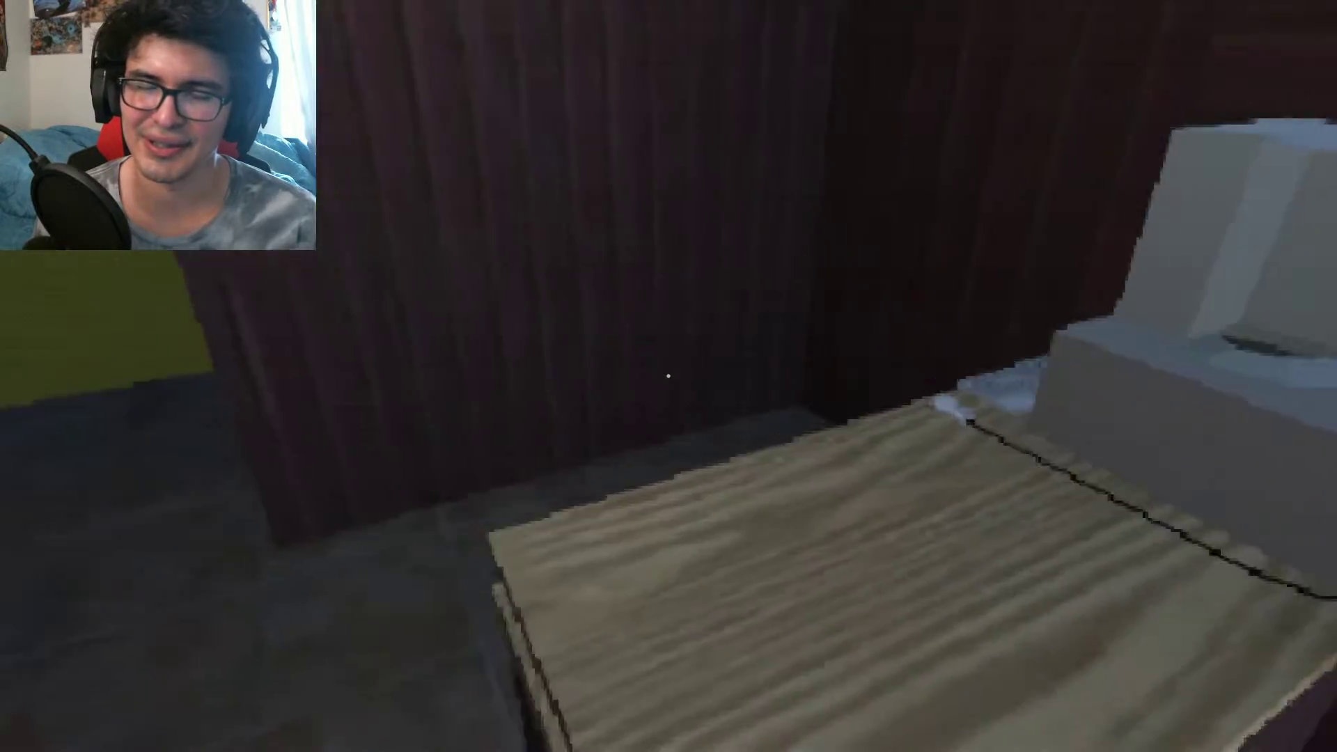
key(w)
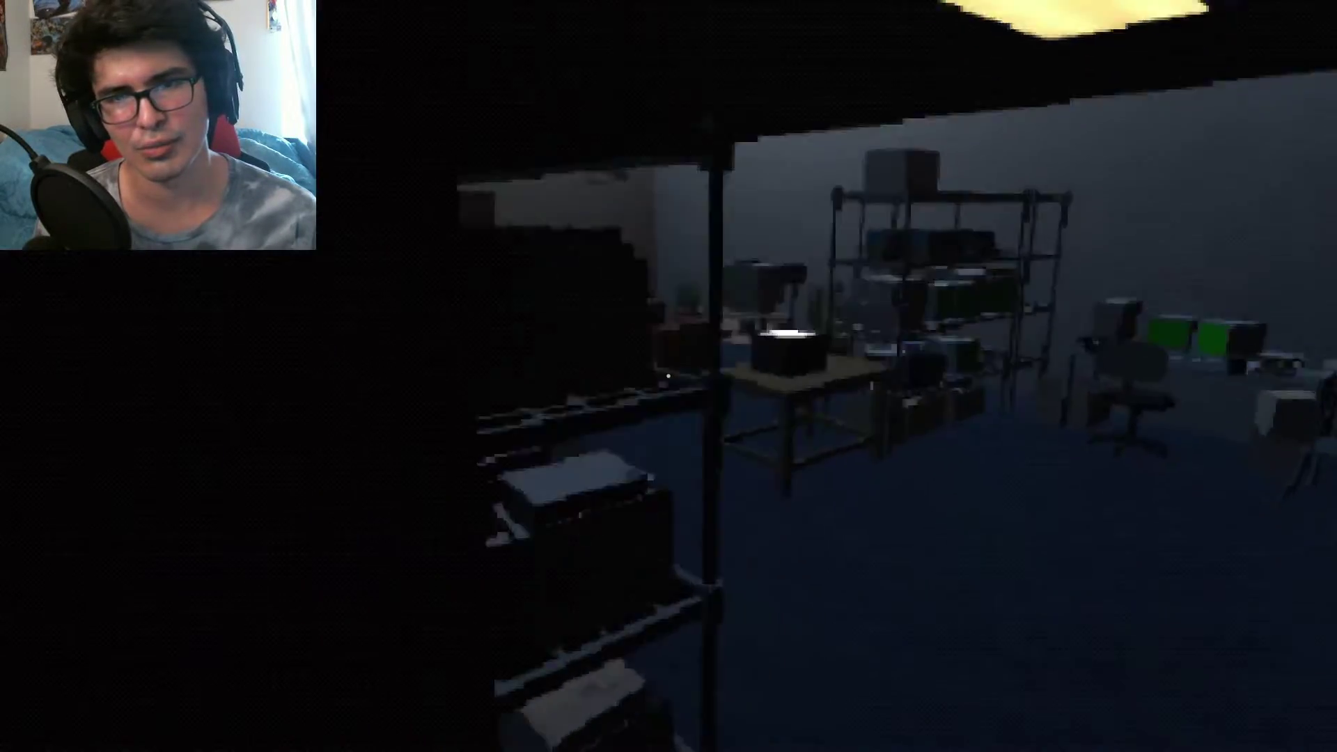
key(w)
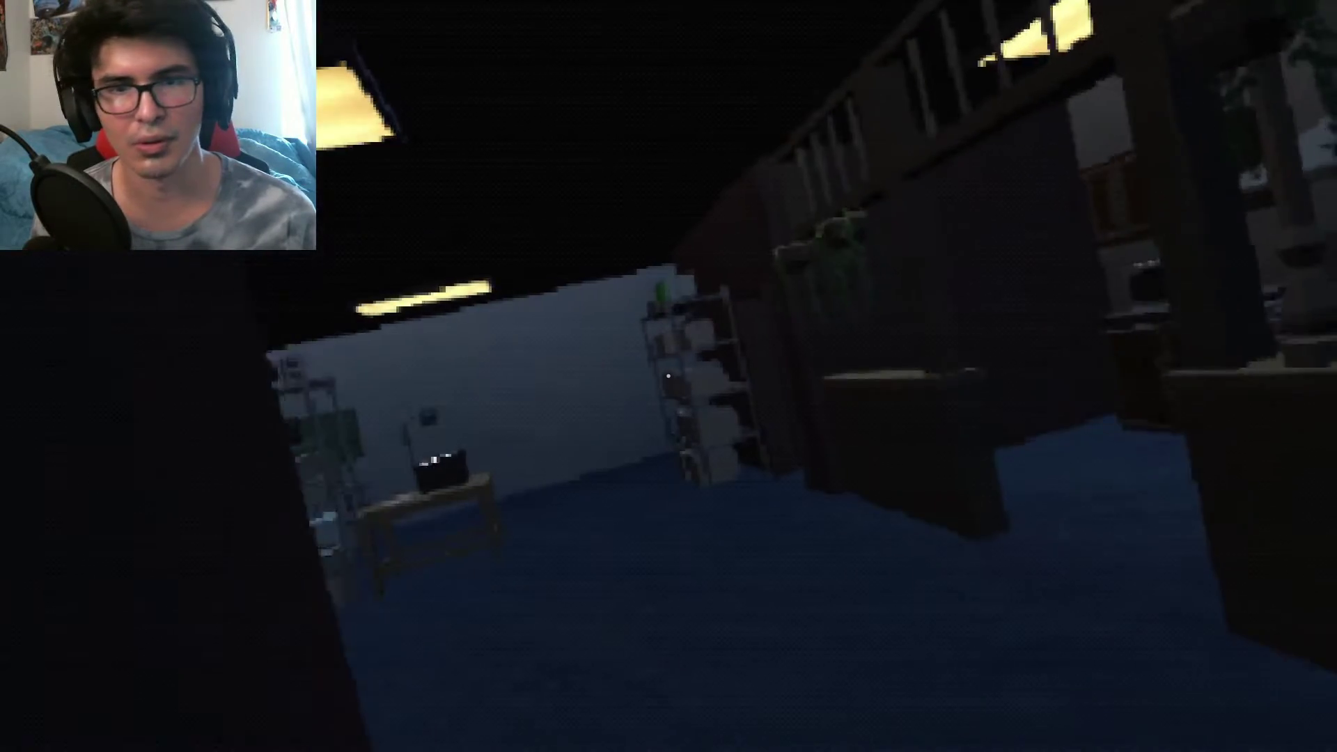
- Explore the storage room, then head past the couches toward the stove and bathroom
key(a)
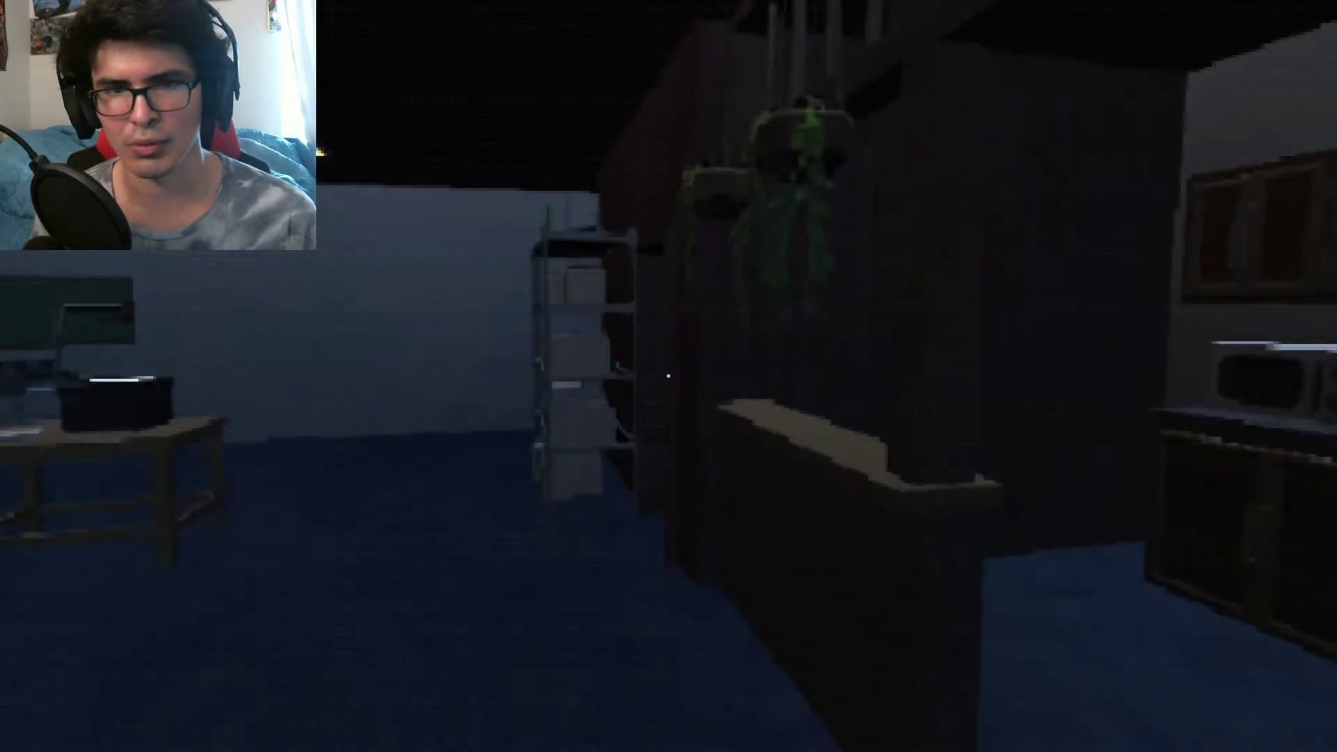
key(w)
key(s)
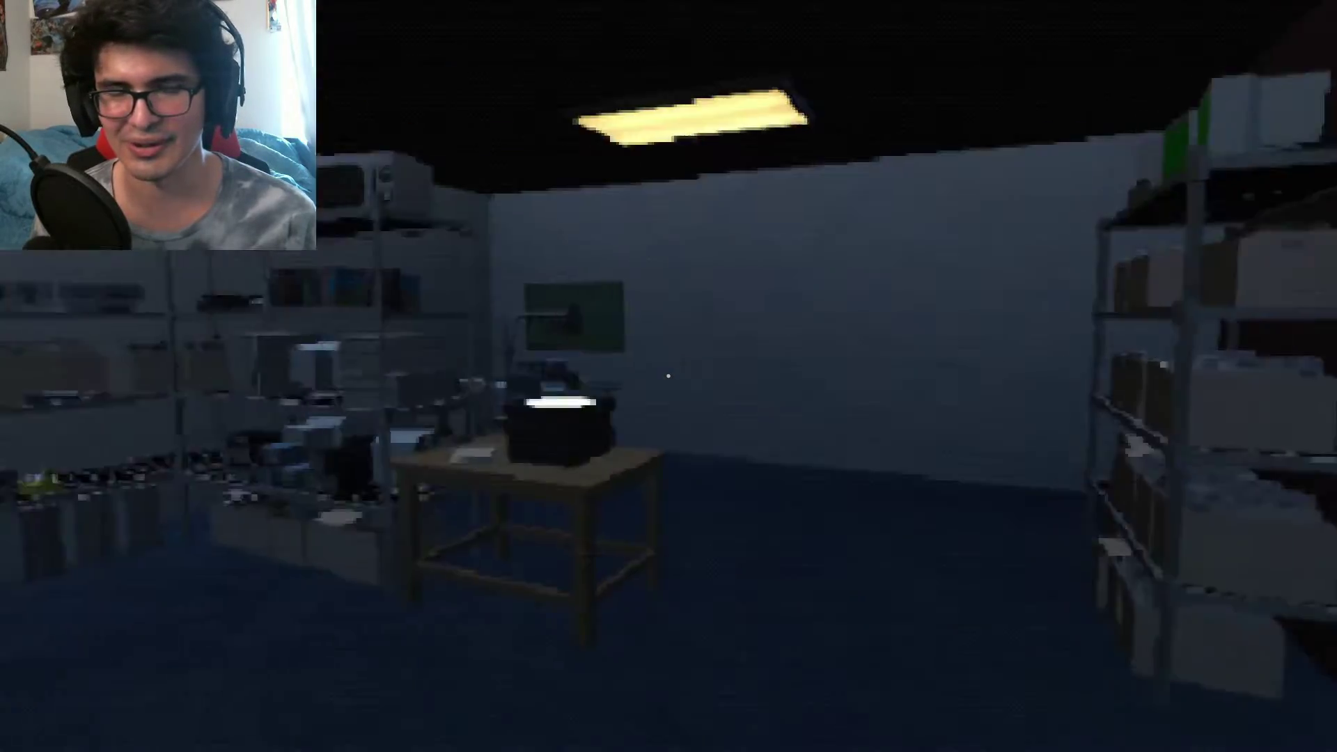
key(w)
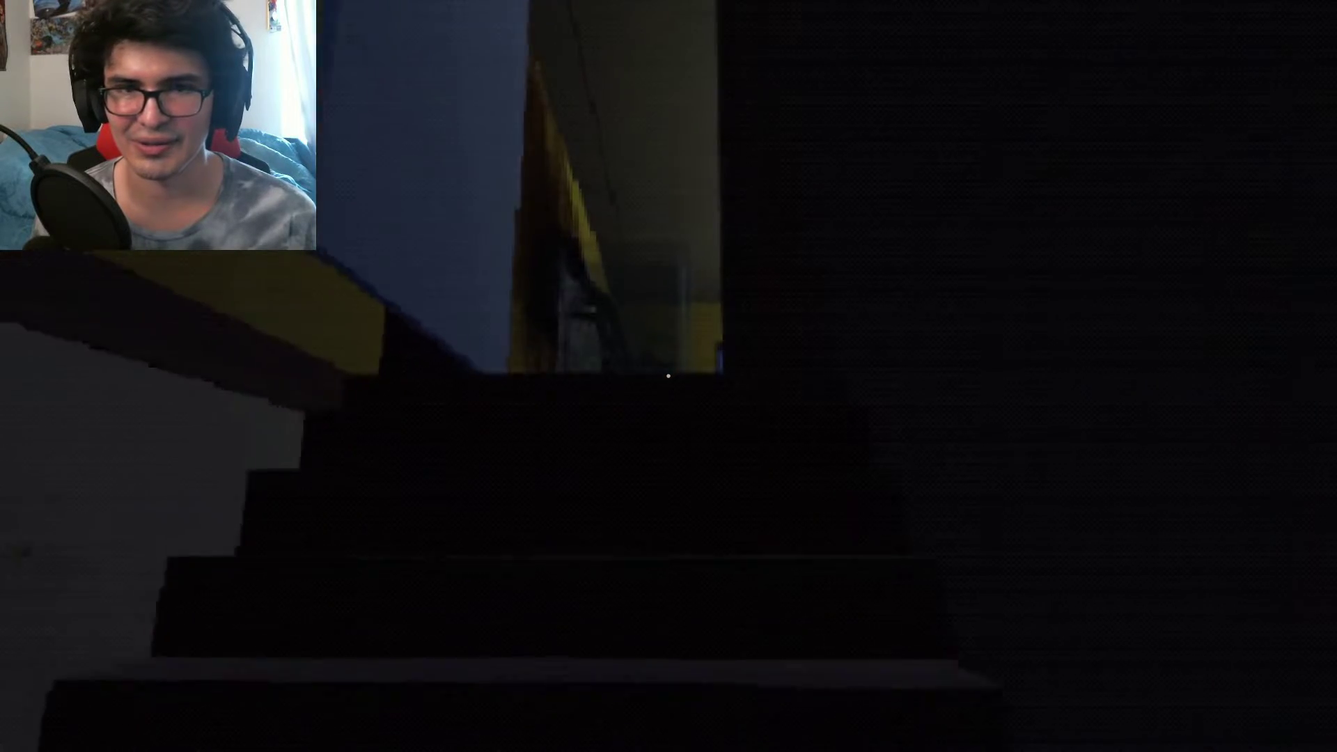
- Walk through the store past the movie shelf, fish tank and food counter to the TV desk
key(w)
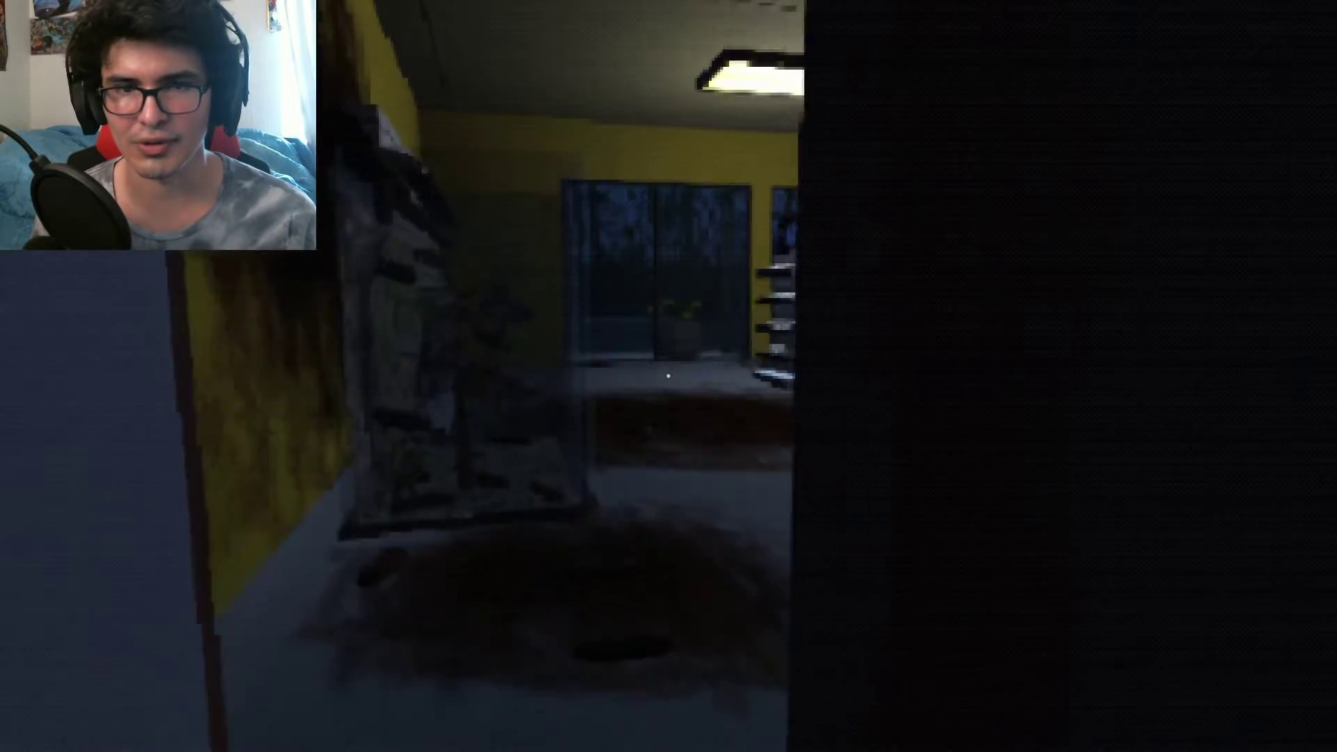
key(w)
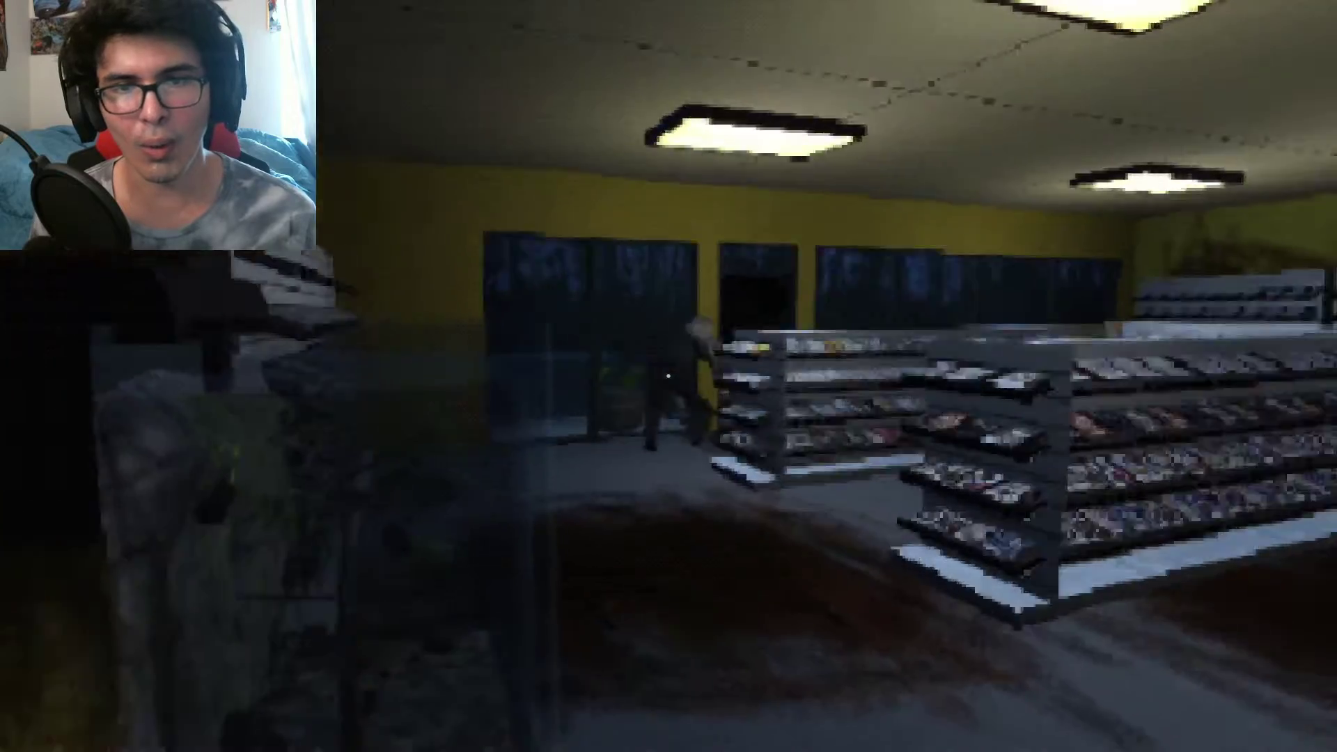
key(w)
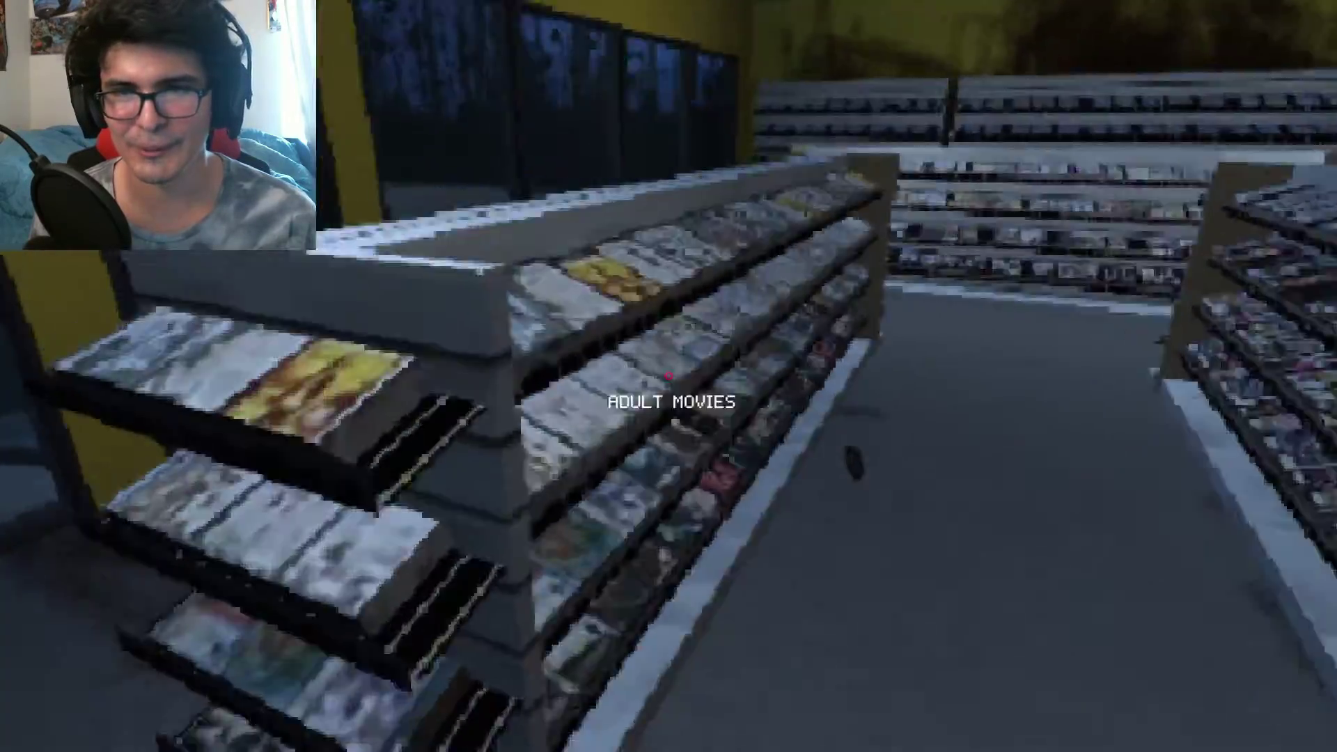
key(w)
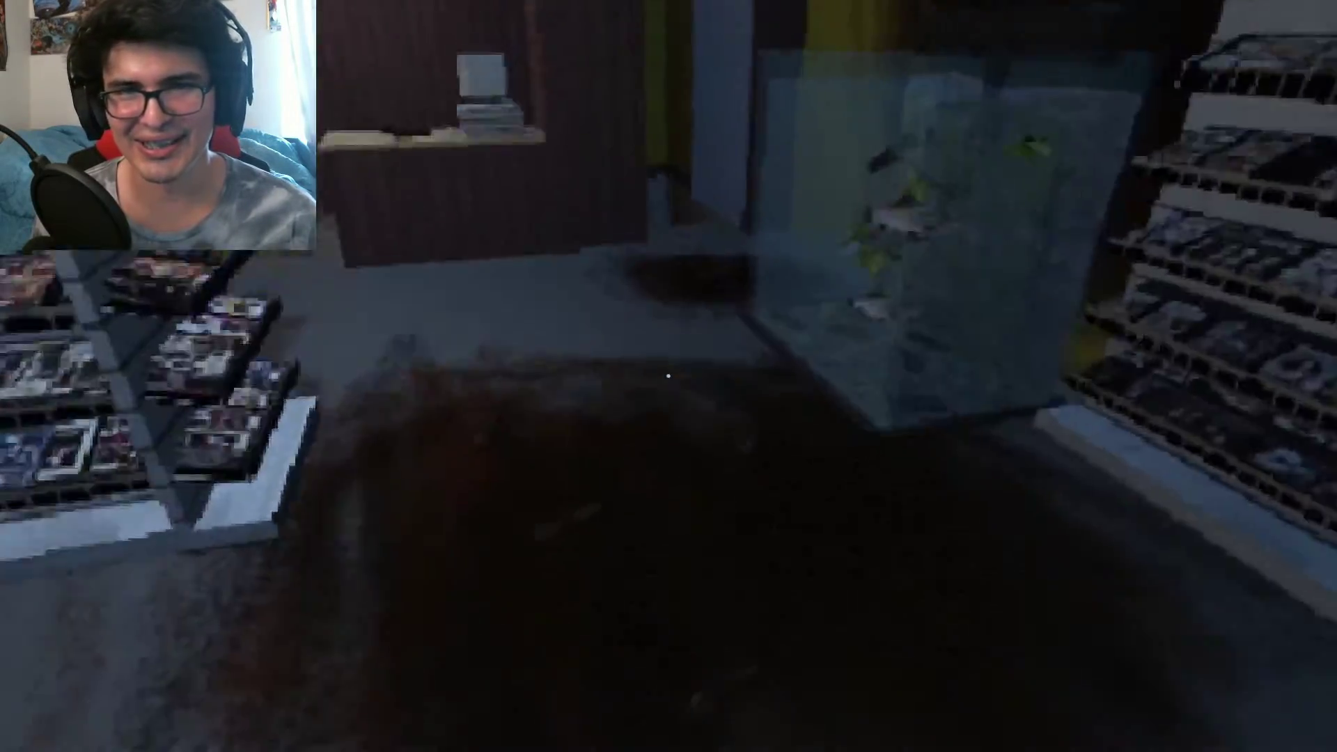
key(w)
key(w)
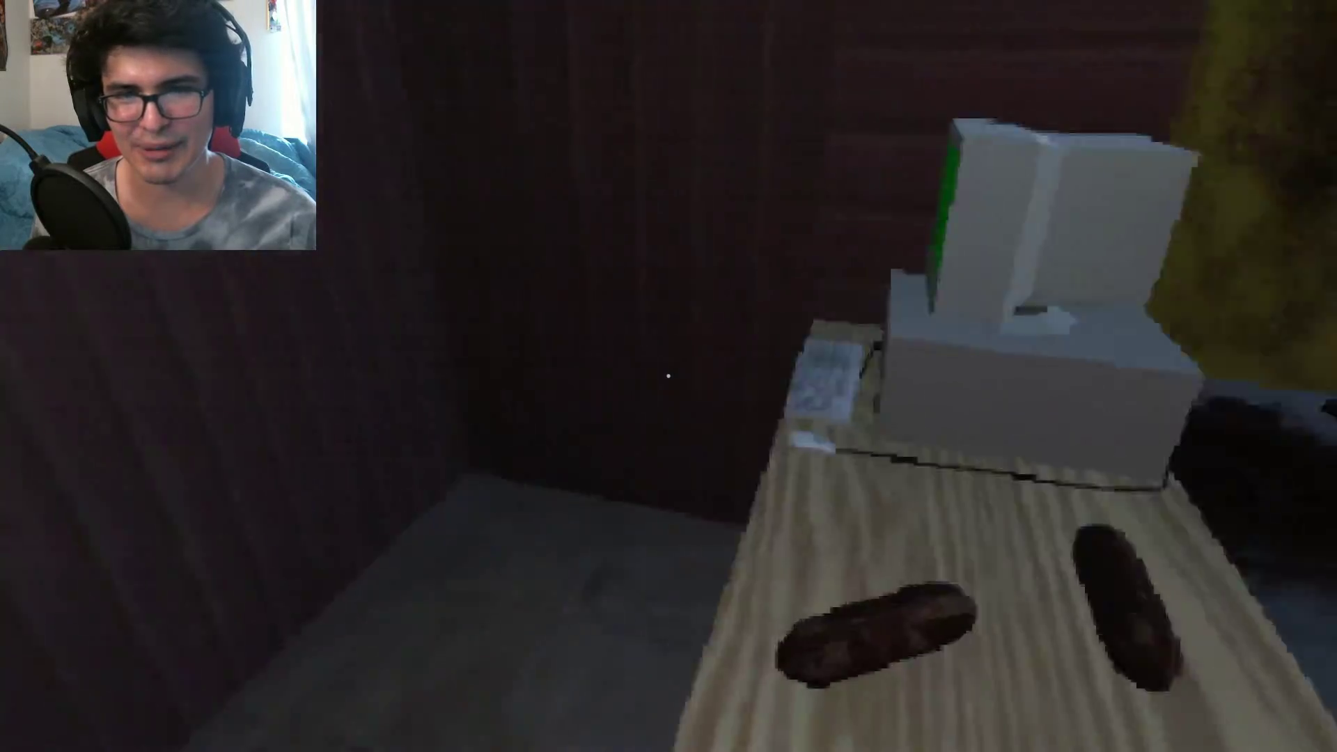
key(w)
key(w)
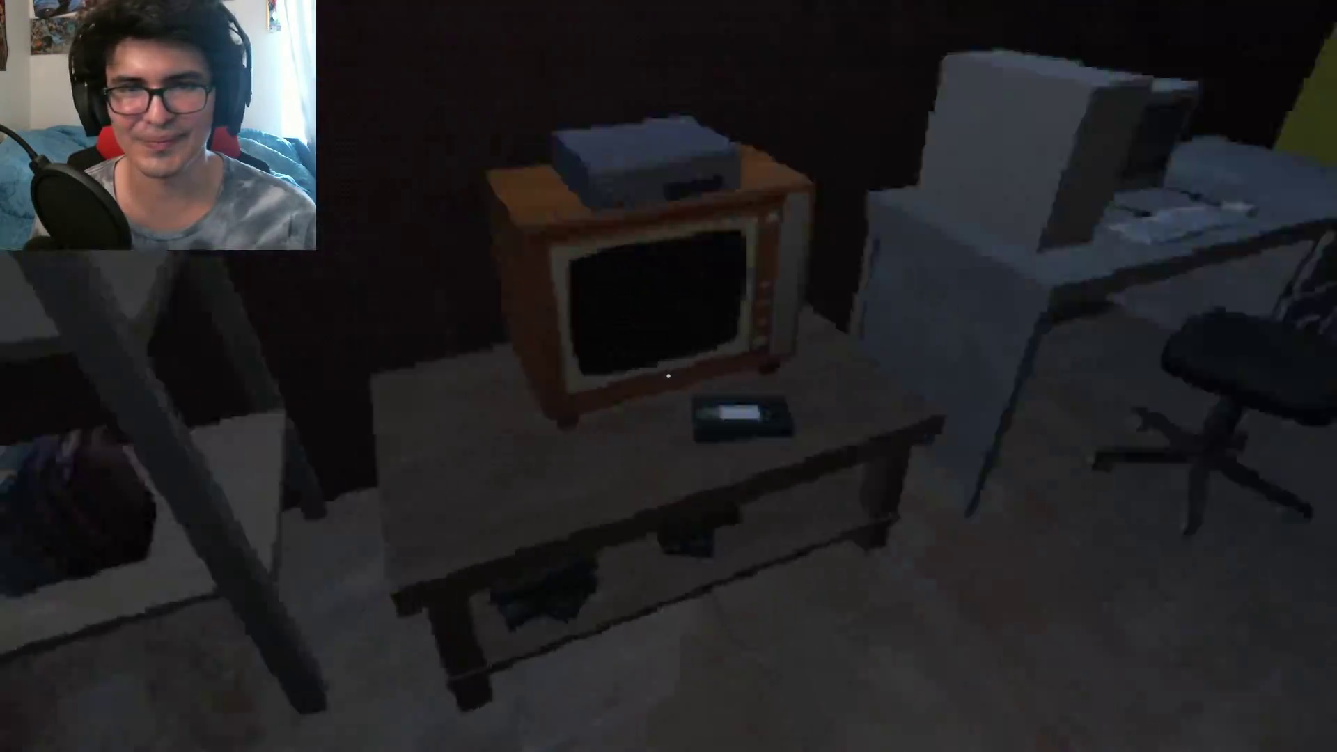
key(w)
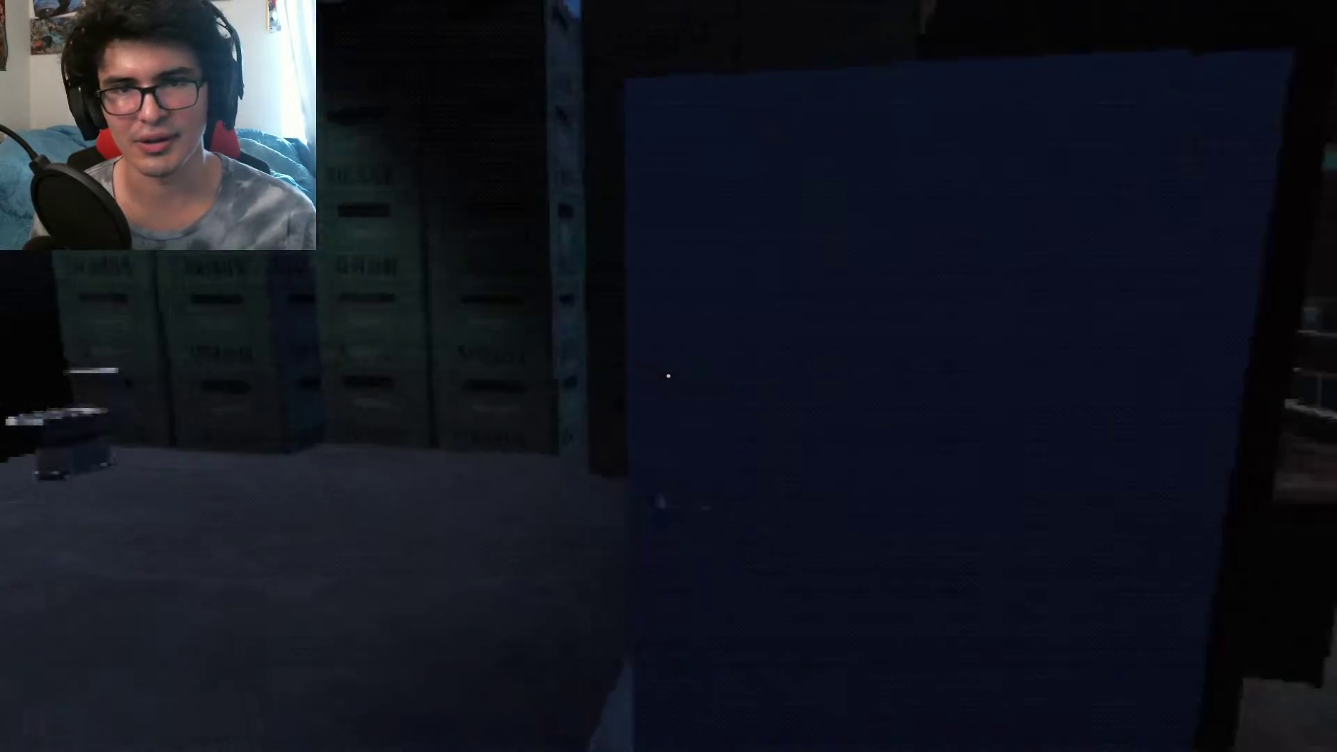
- Exit outside and circle the storefront, passing the alley and vending machines to the store window
click(669, 376)
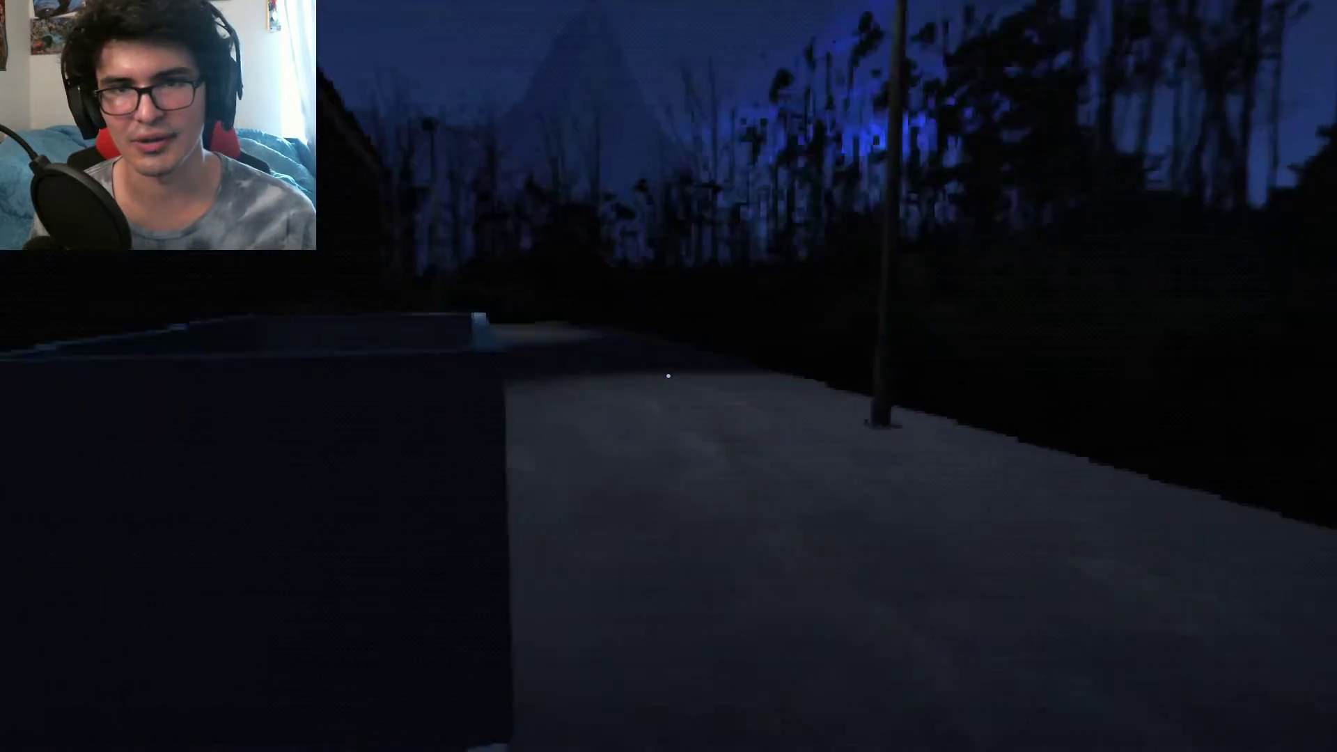
key(w)
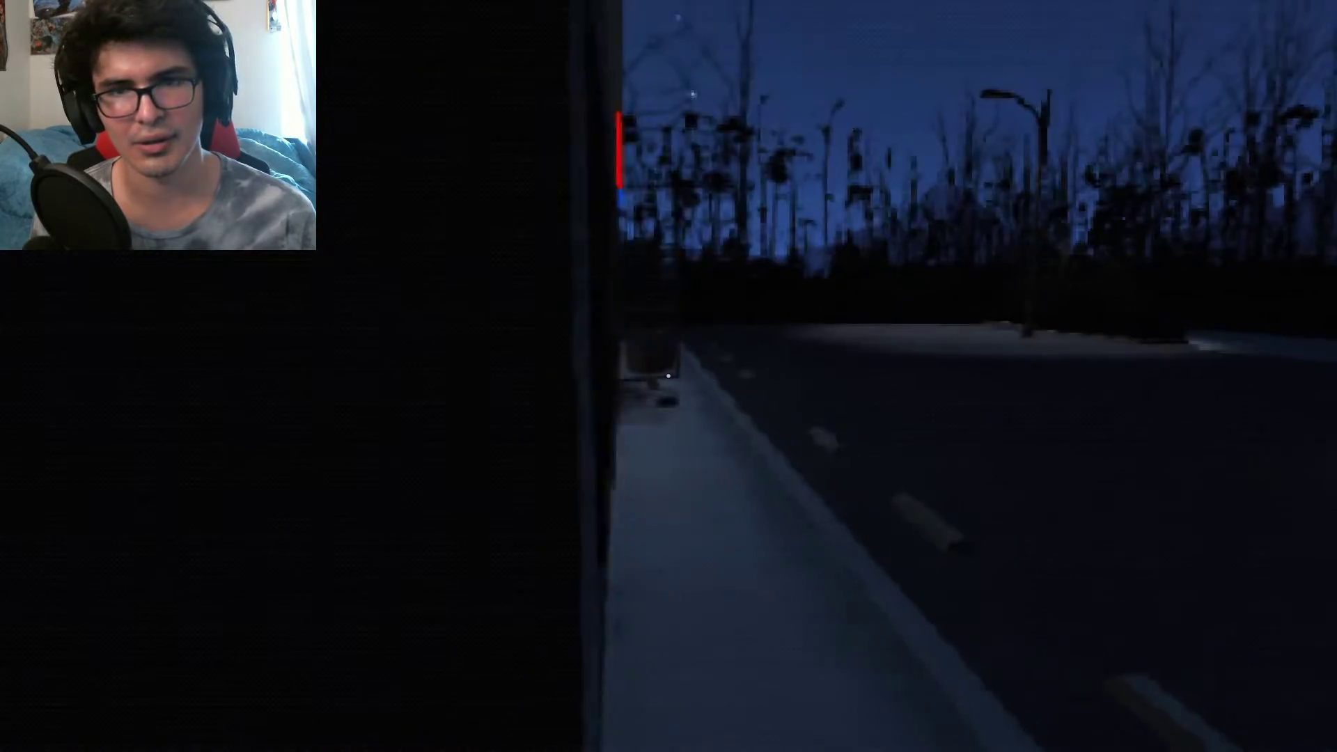
key(d)
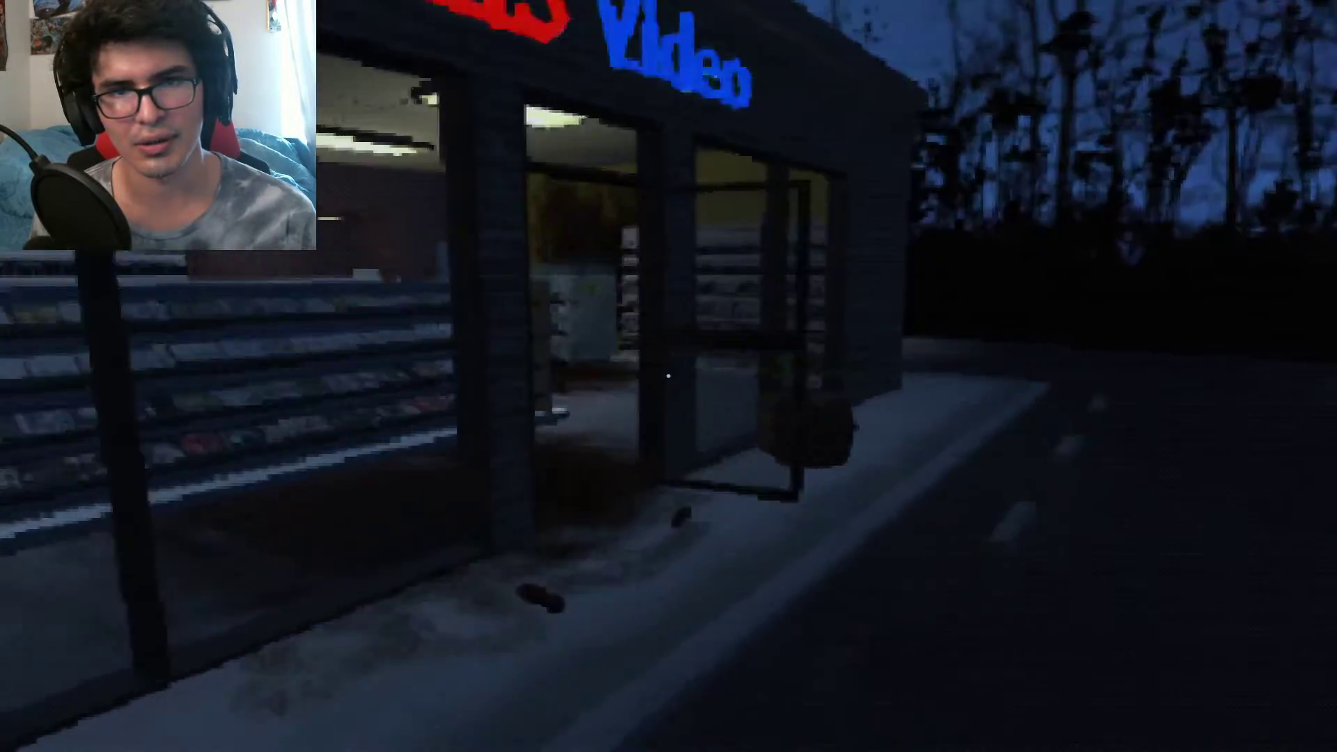
key(d)
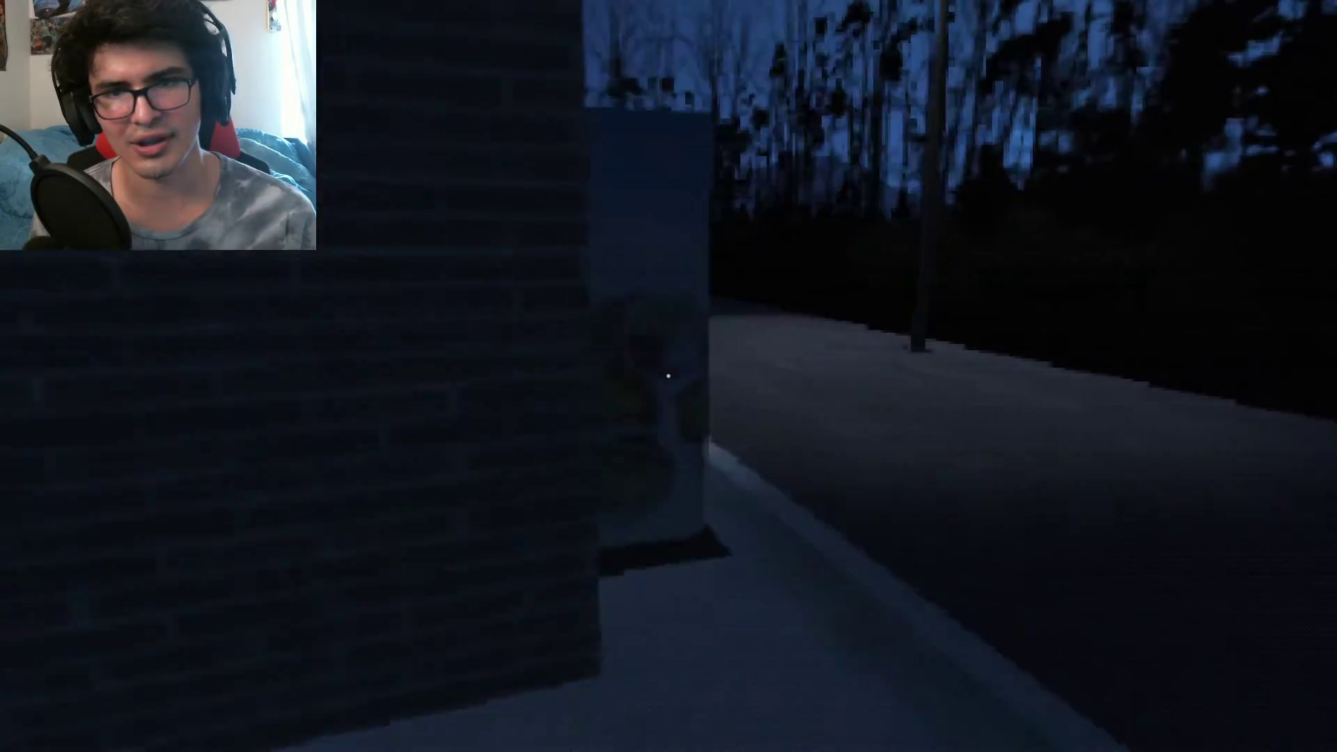
key(w)
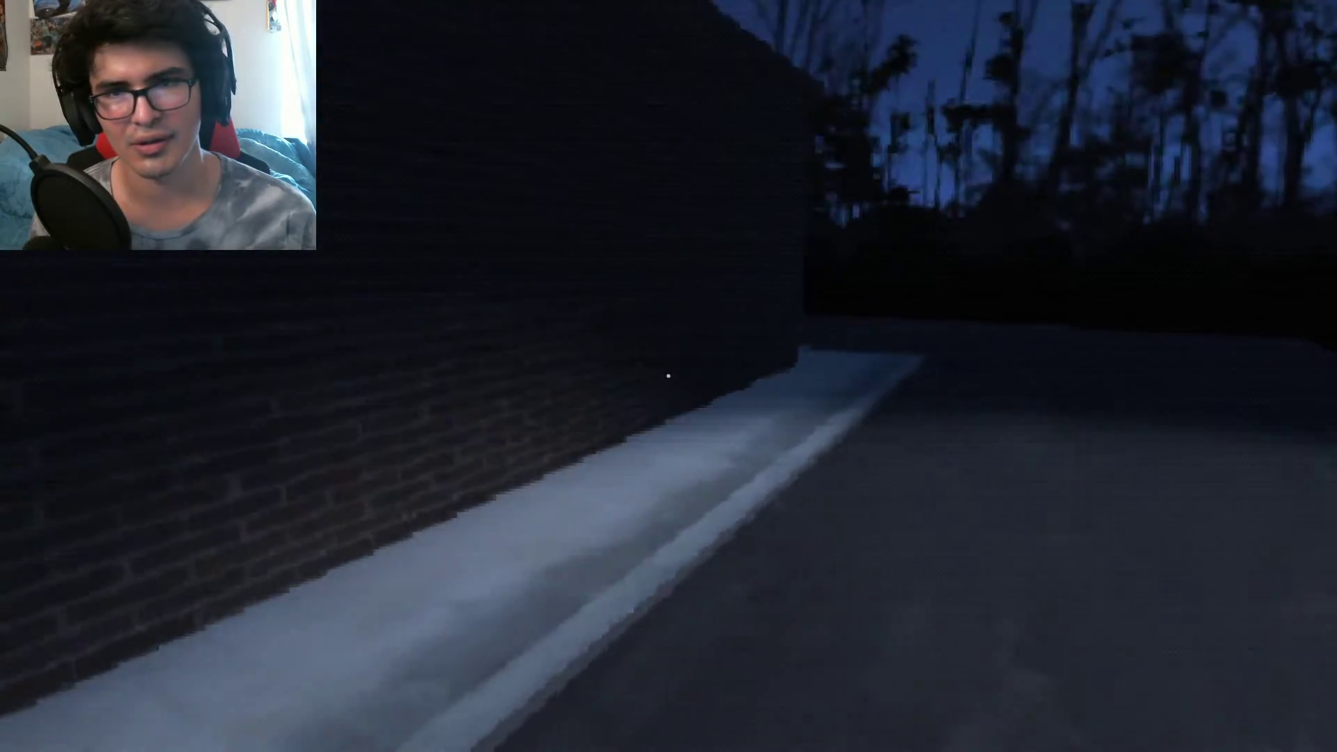
key(w)
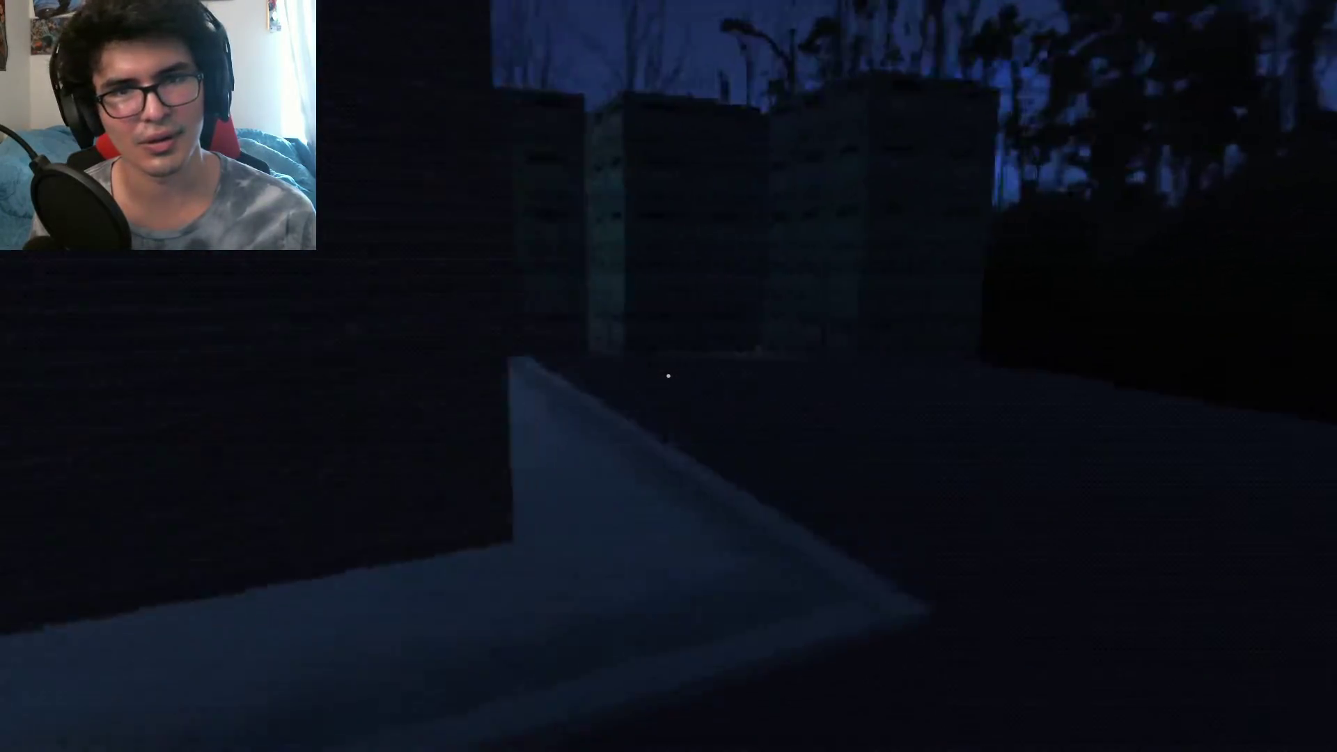
key(w)
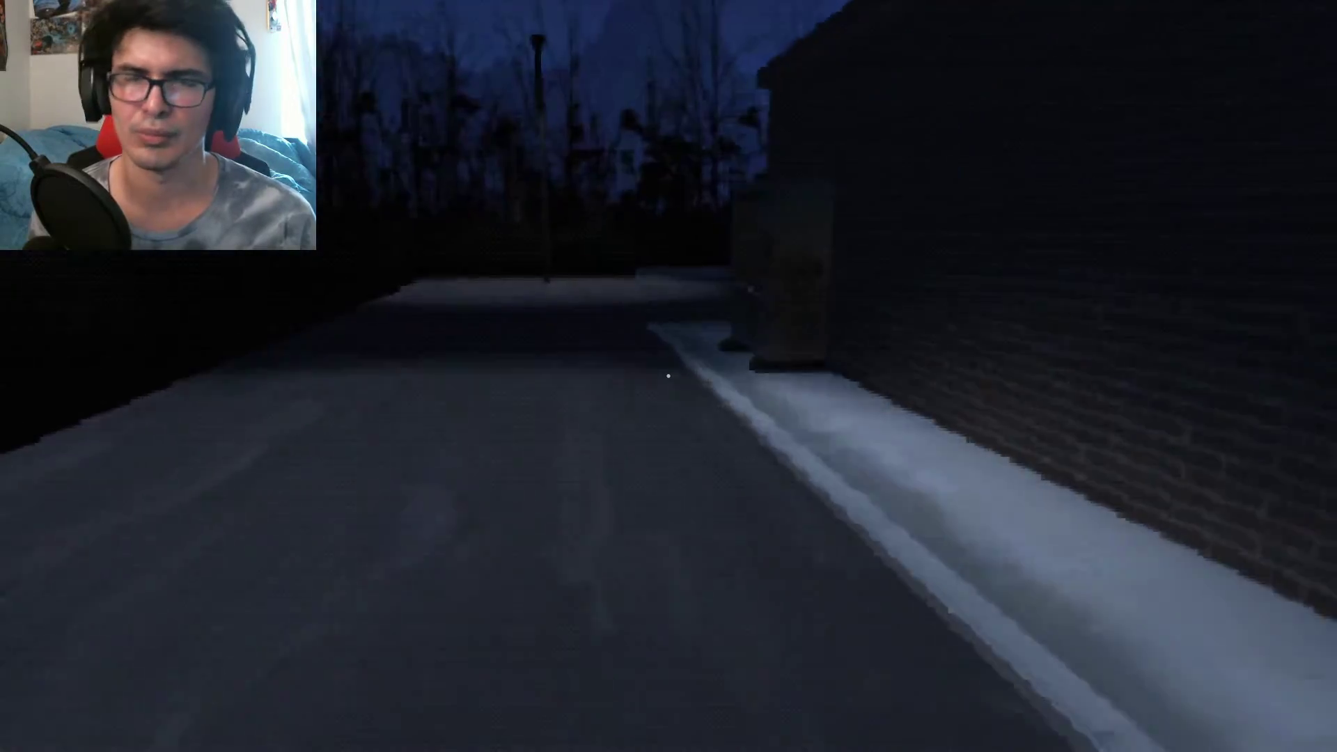
key(w)
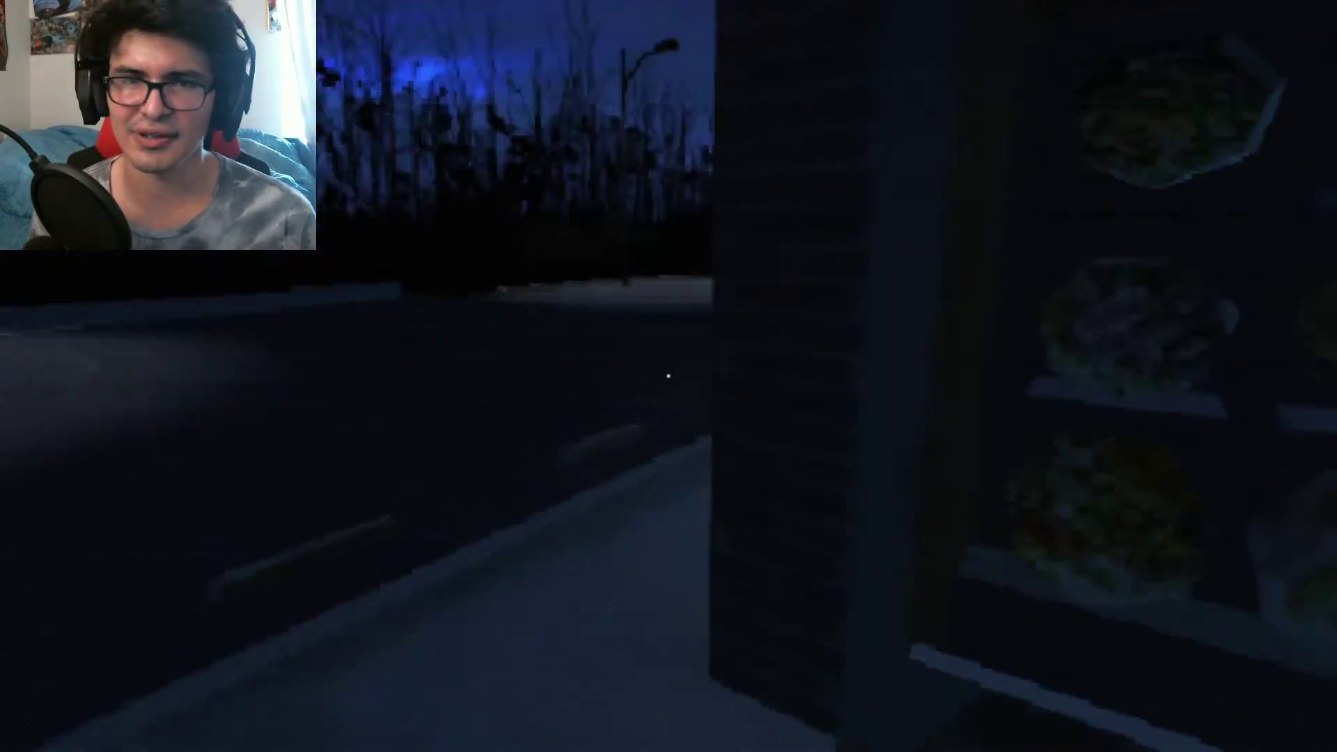
key(w)
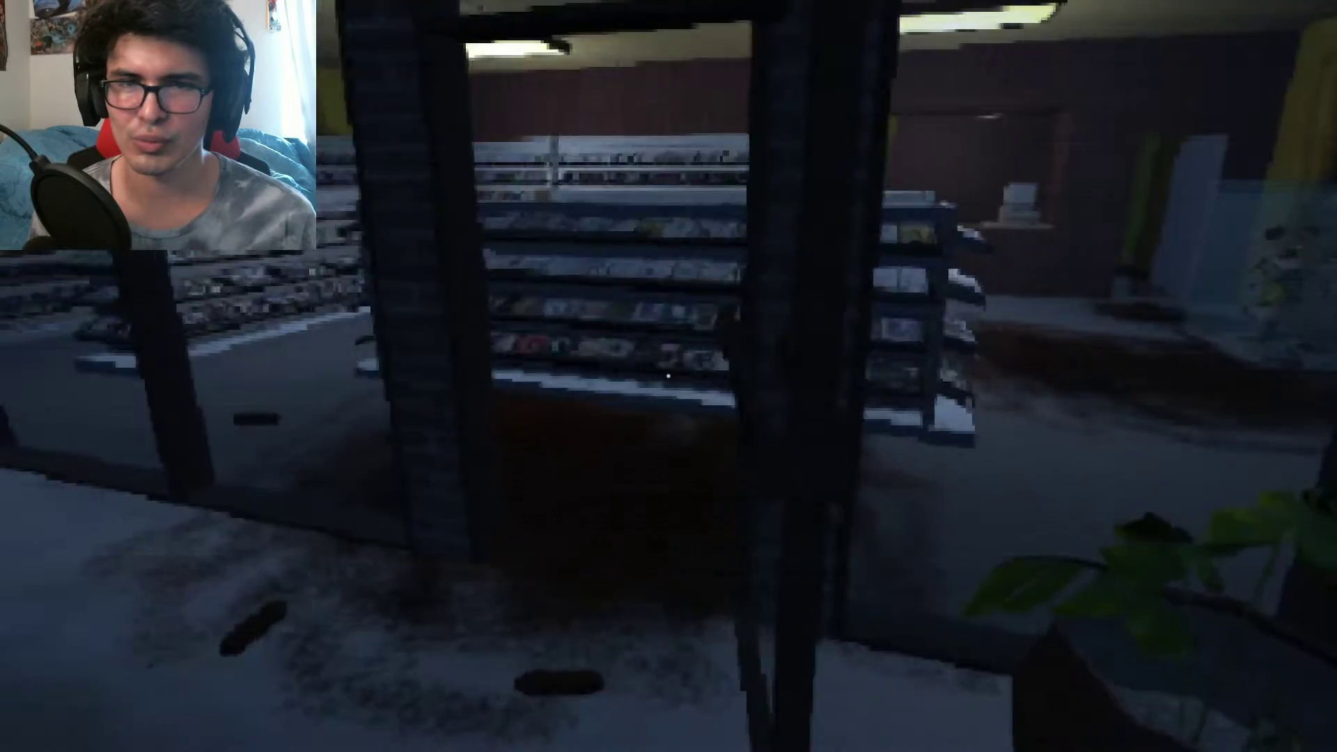
- Walk through the store past the counter, back room and kitchen into the living room
key(w)
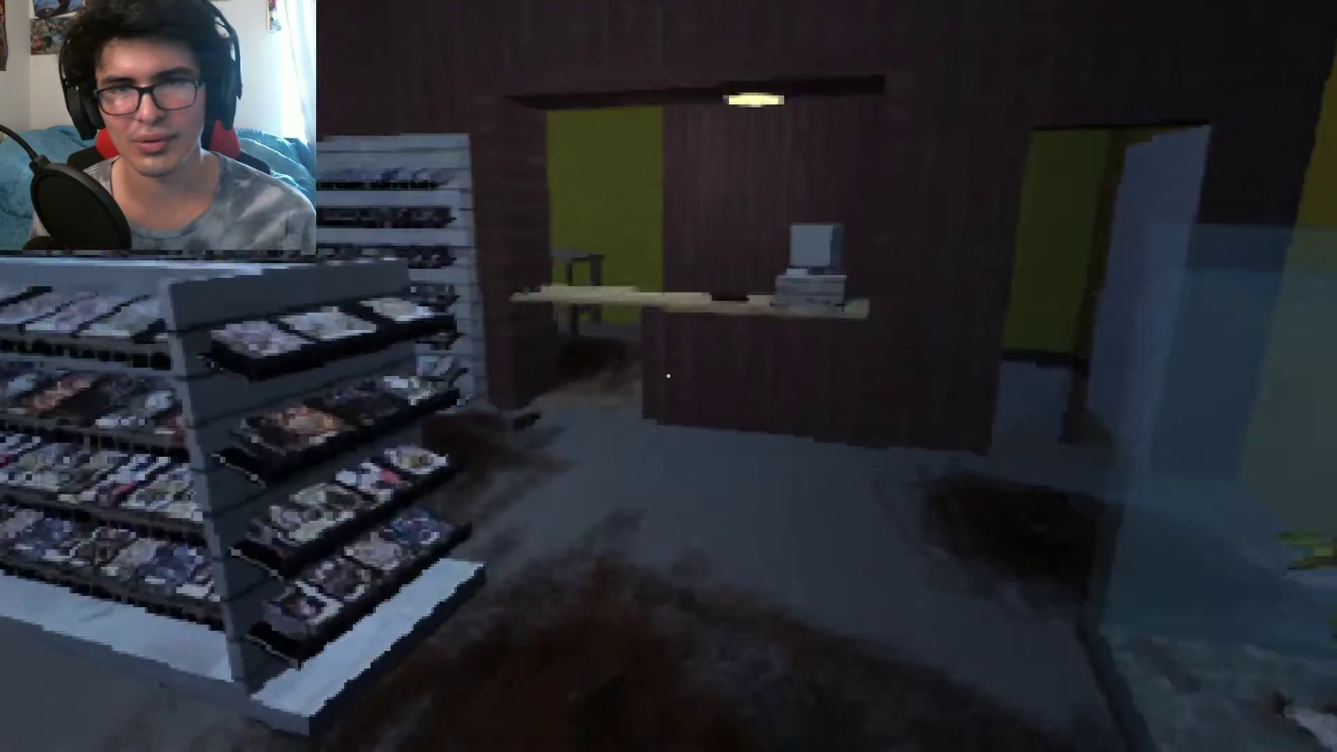
key(w)
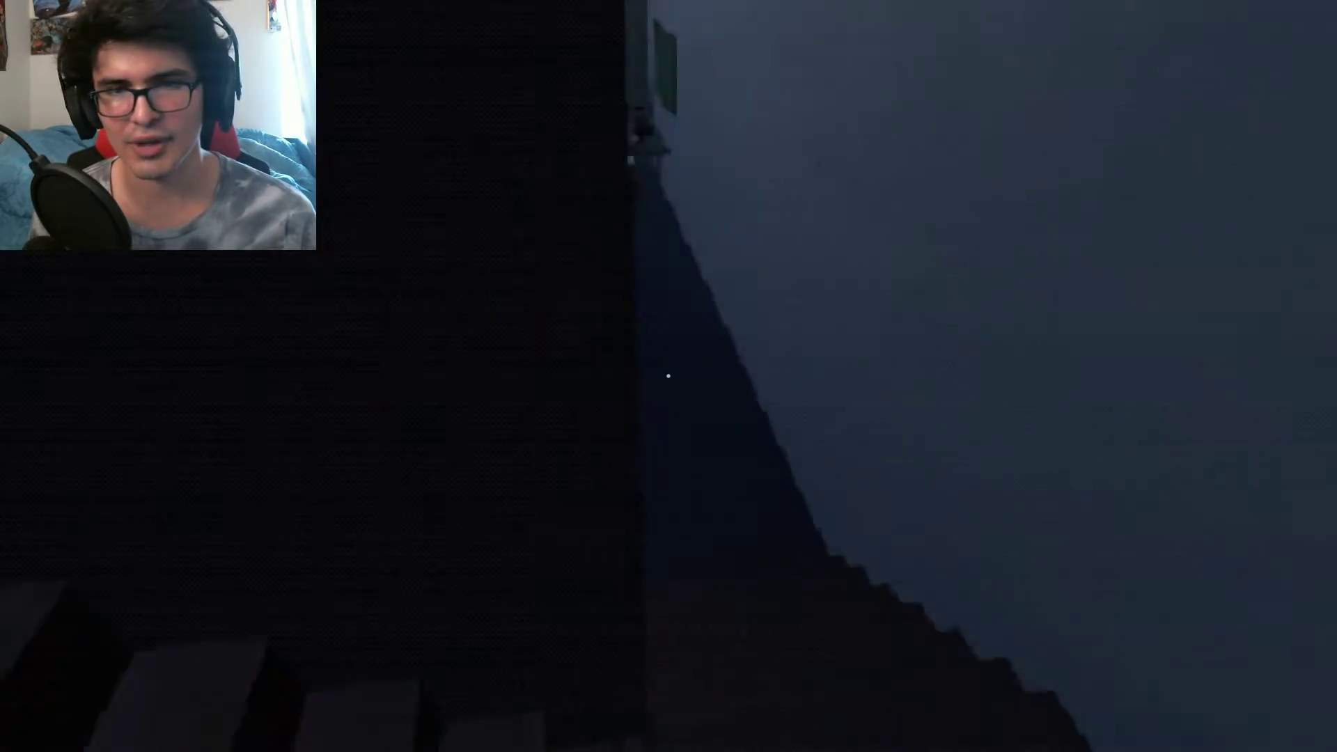
key(w)
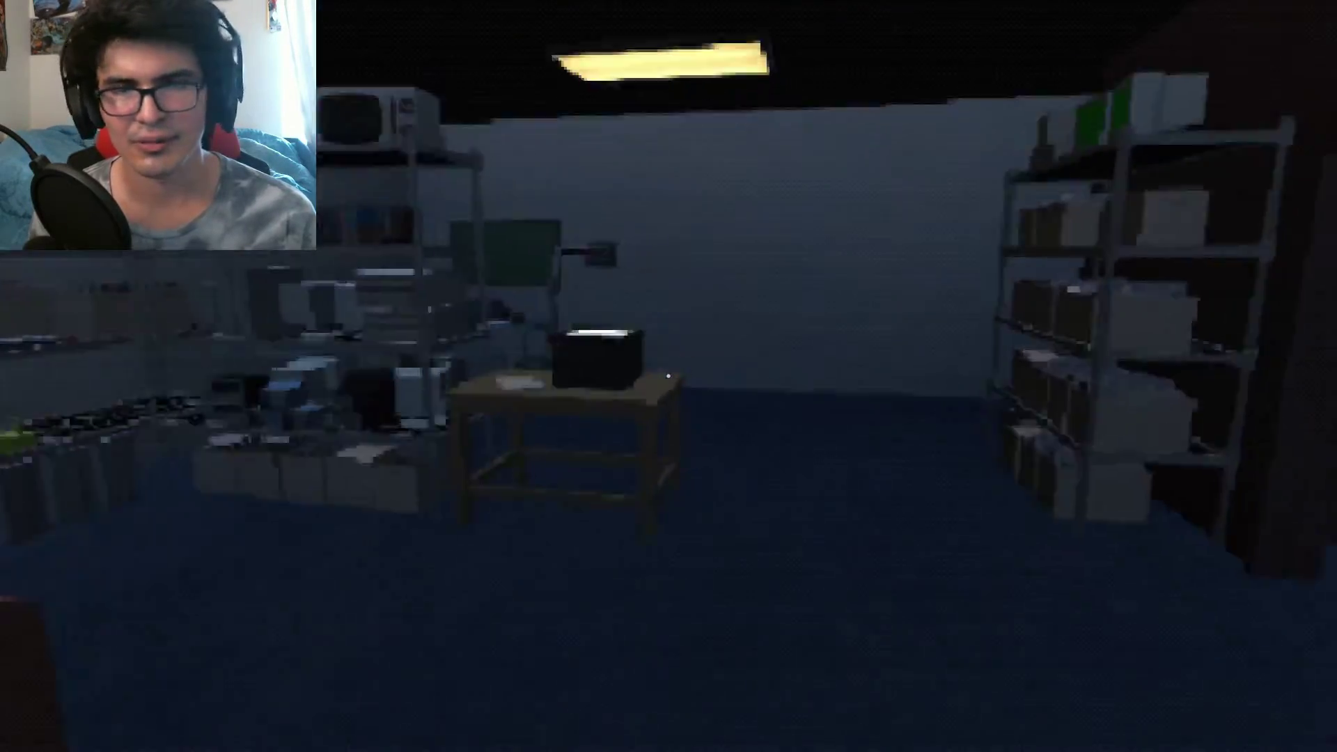
key(w)
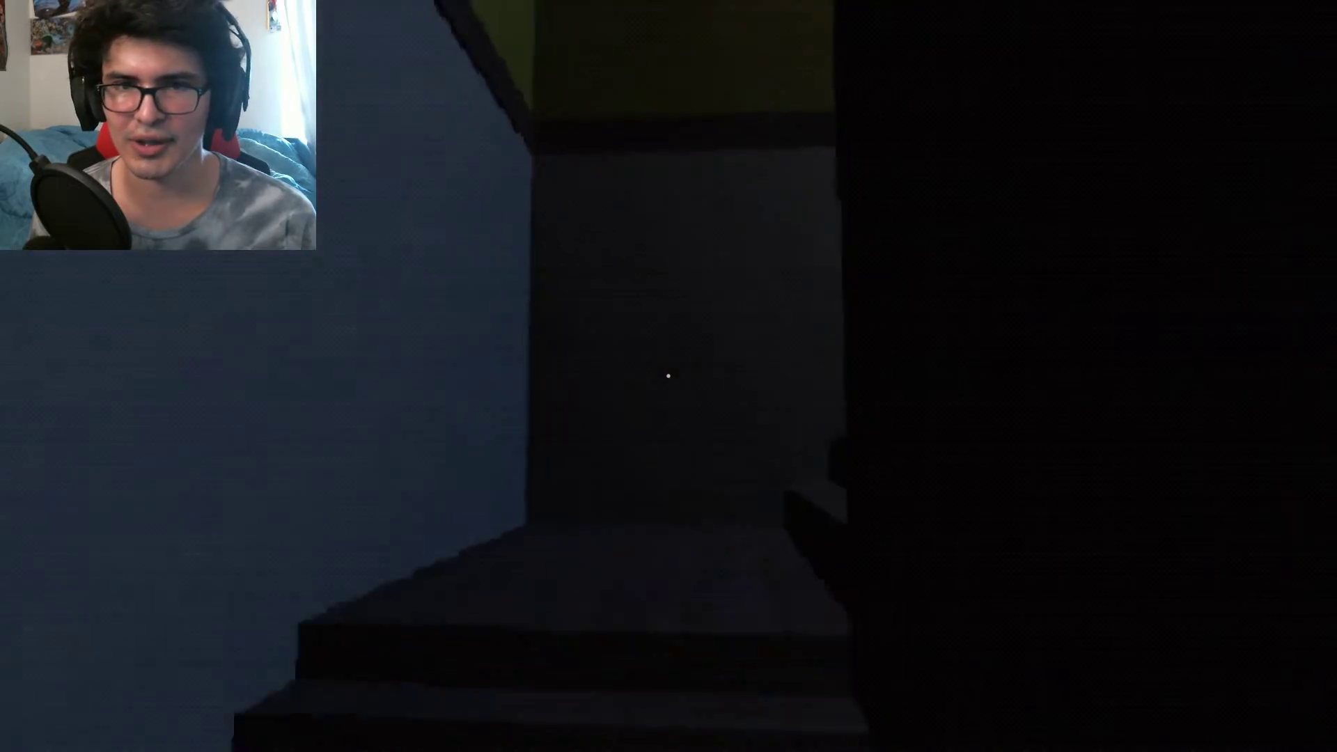
- Climb the stairs, pass the curtain and bathroom, then return past the couch to the outside doorway
key(w)
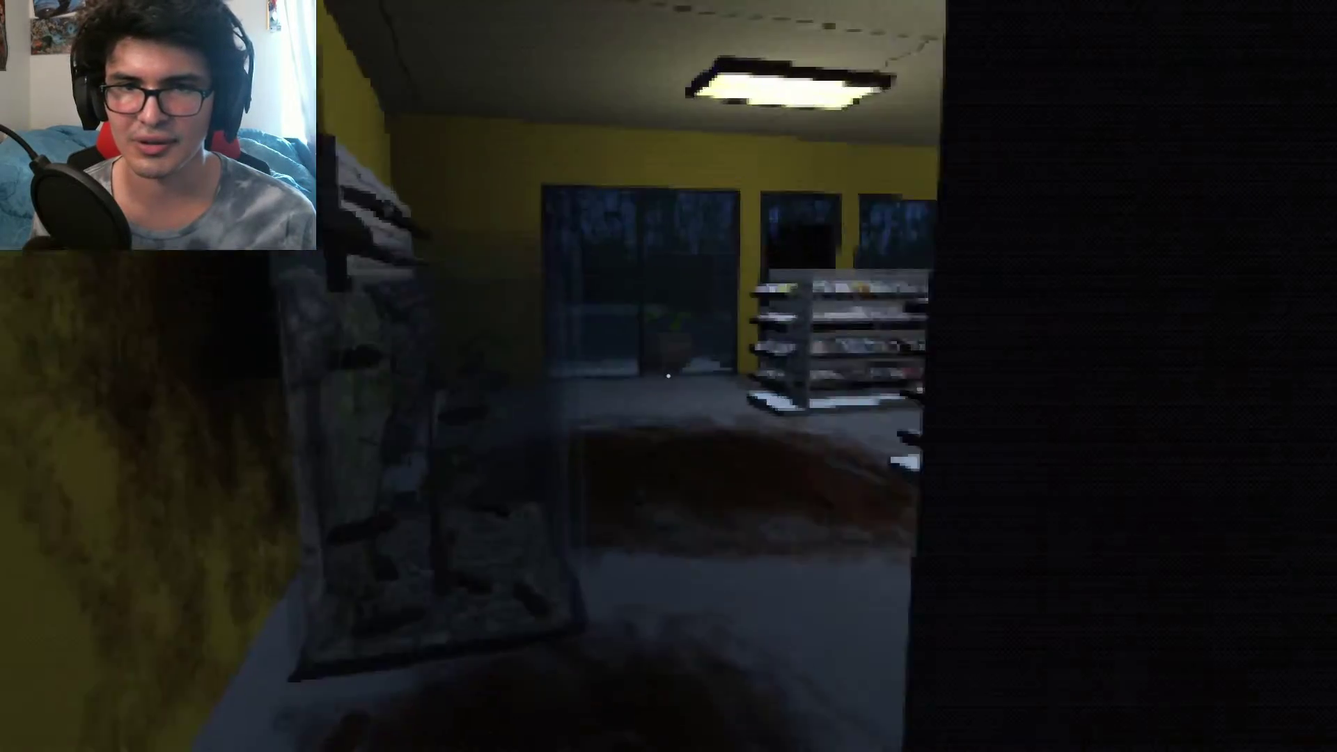
key(w)
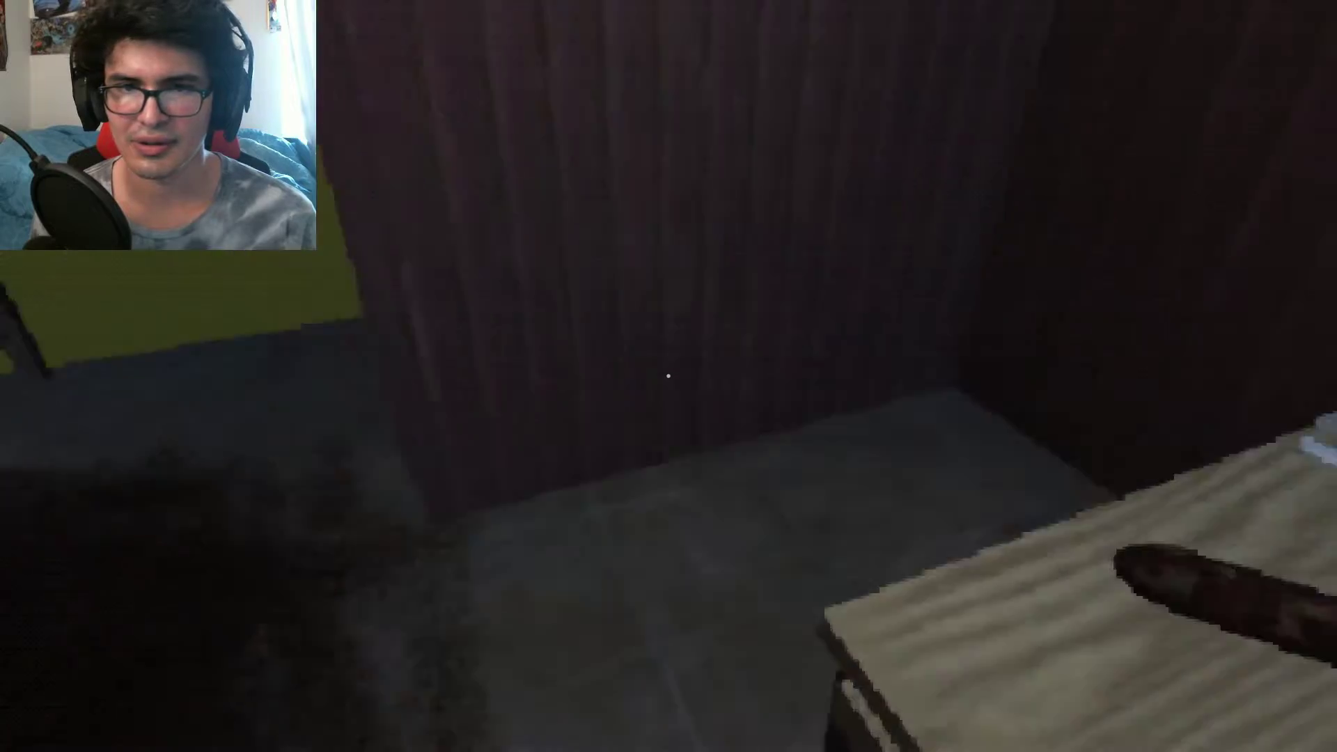
key(w)
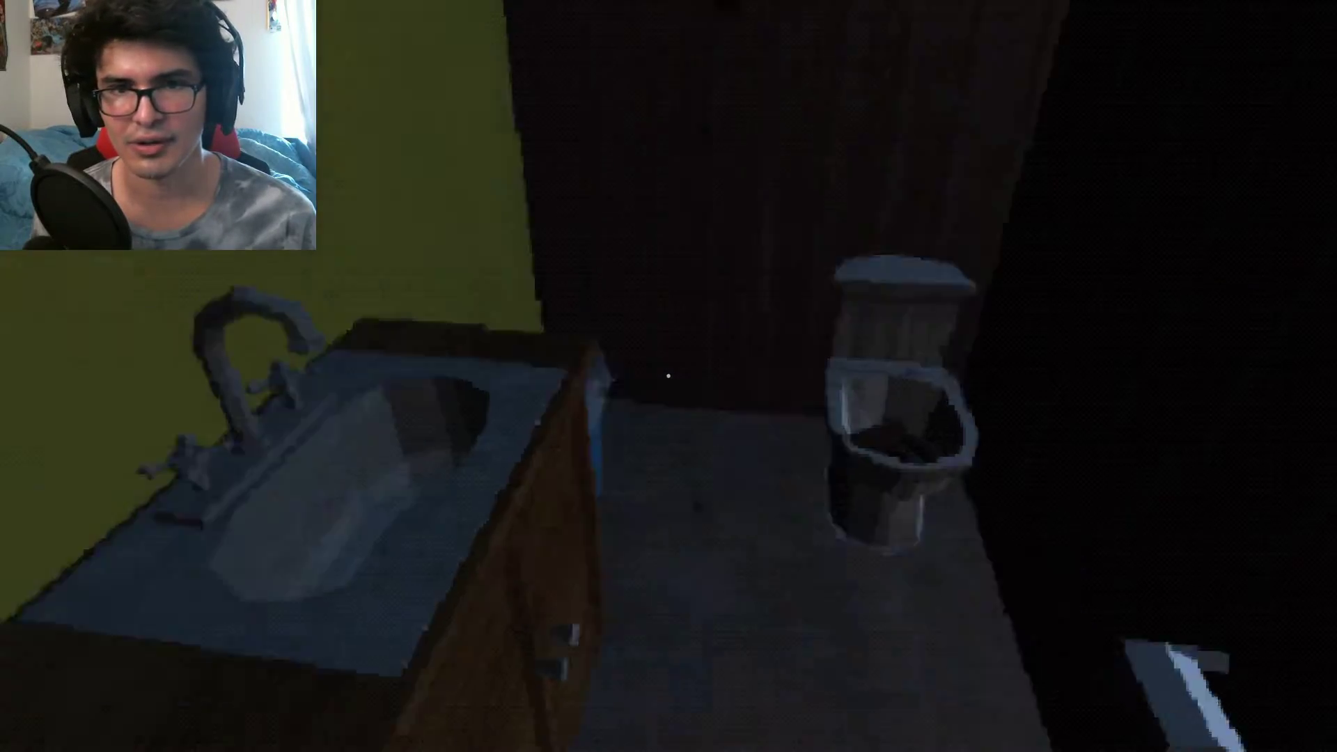
key(w)
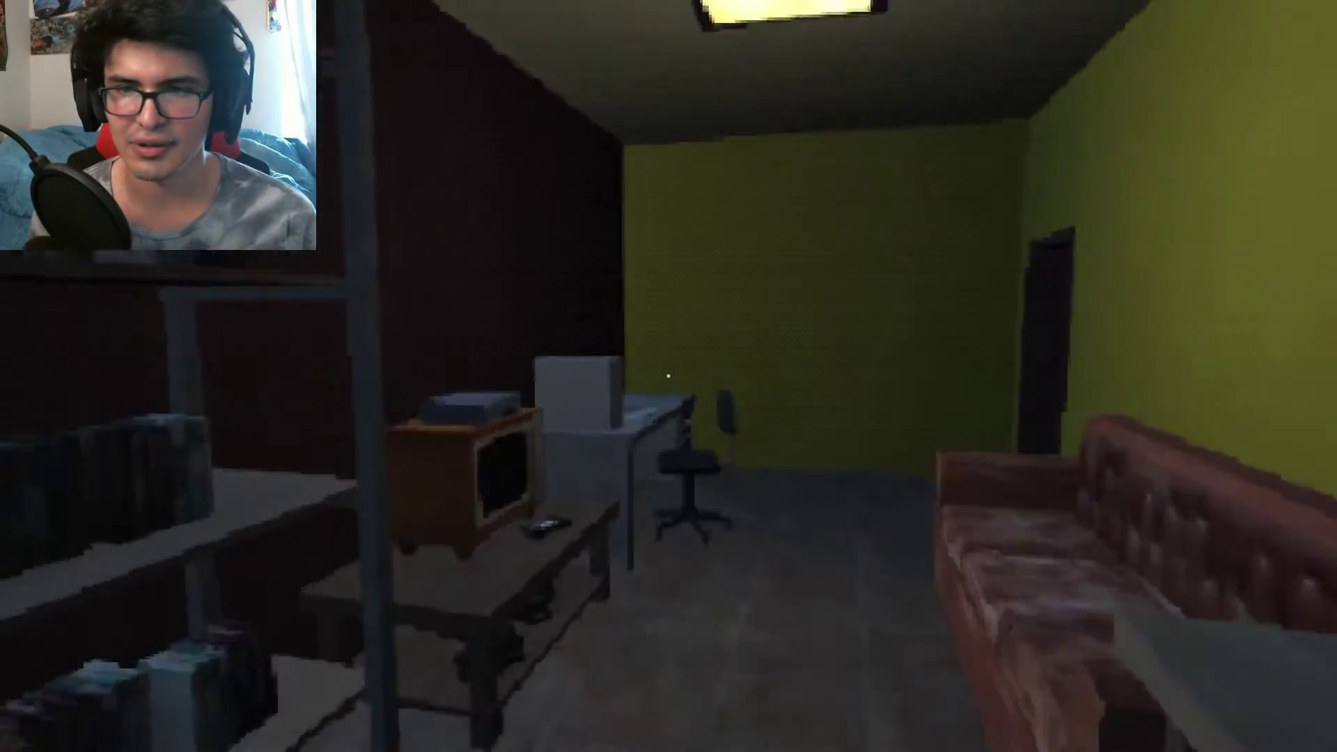
key(w)
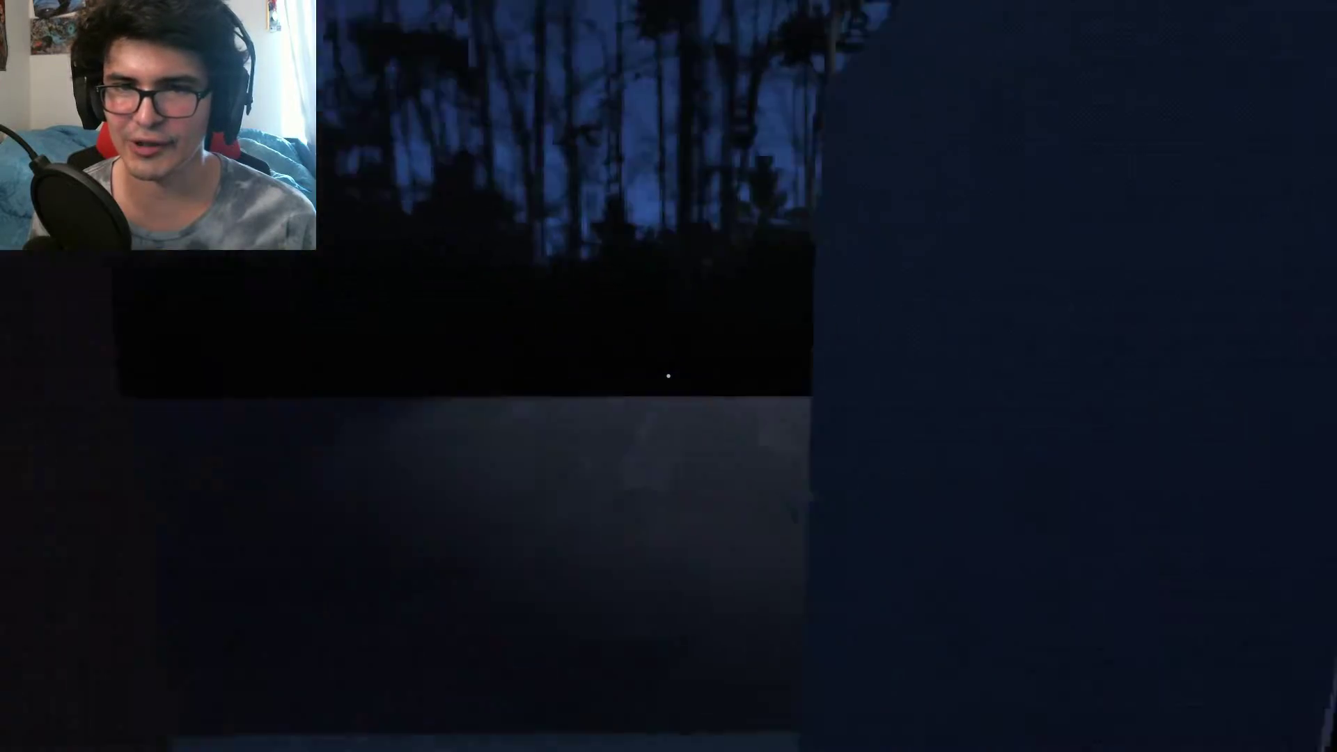
key(w)
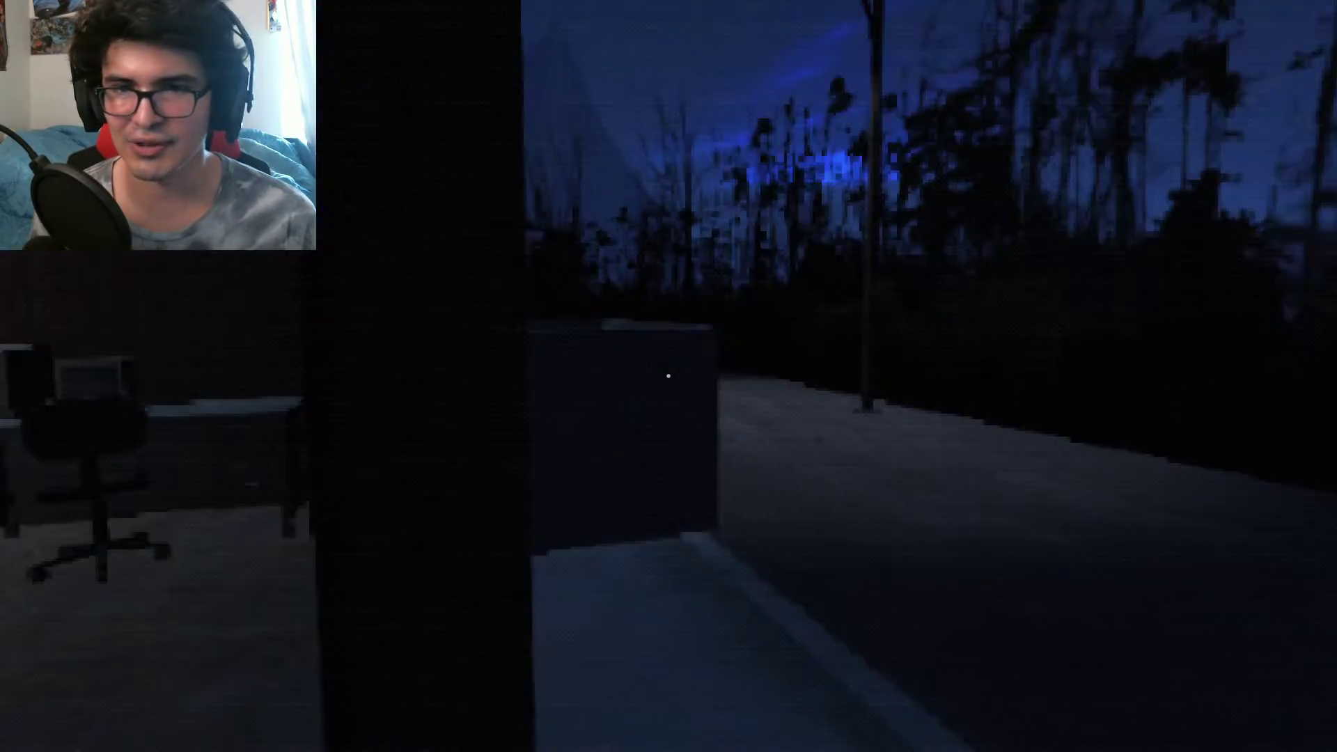
key(w)
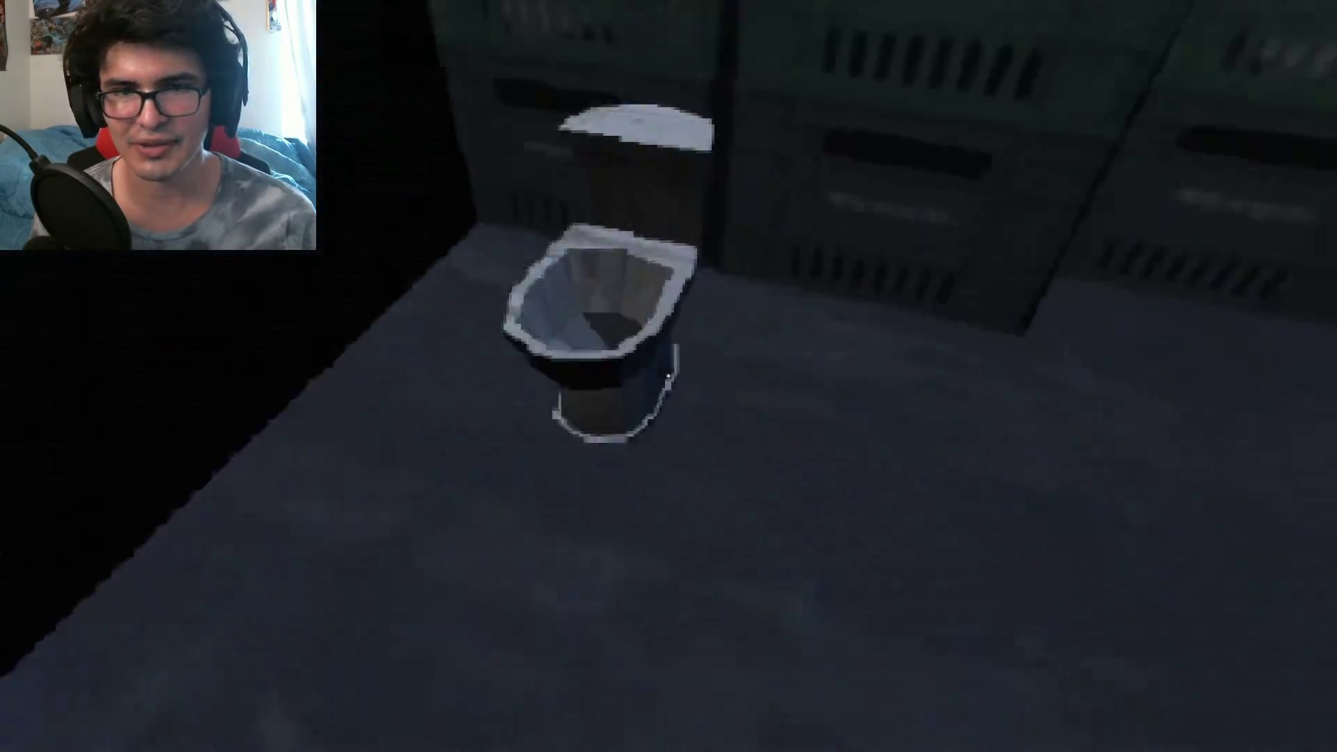